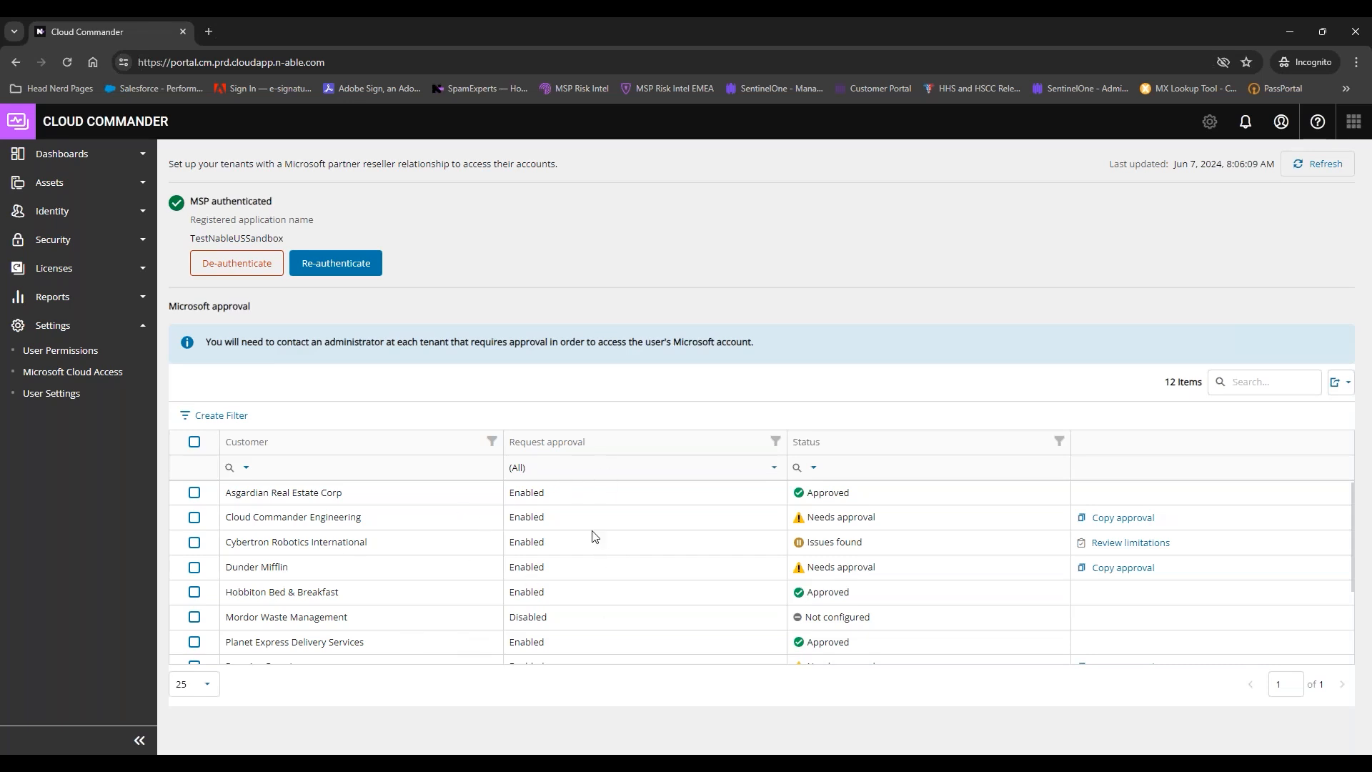
Step: Inspect Mordor Waste Management's request approval setting and copy the approval for Cloud Commander Engineering
{"action": "double_click", "coordinate": [584, 617]}
{"action": "left_click", "coordinate": [584, 618]}
{"action": "left_click", "coordinate": [588, 615]}
{"action": "left_click", "coordinate": [1123, 517]}
Step: Examine the Microsoft approval statuses of Cybertron Robotics International and Asgardian Real Estate Corp
{"action": "double_click", "coordinate": [851, 548]}
{"action": "left_click", "coordinate": [852, 548]}
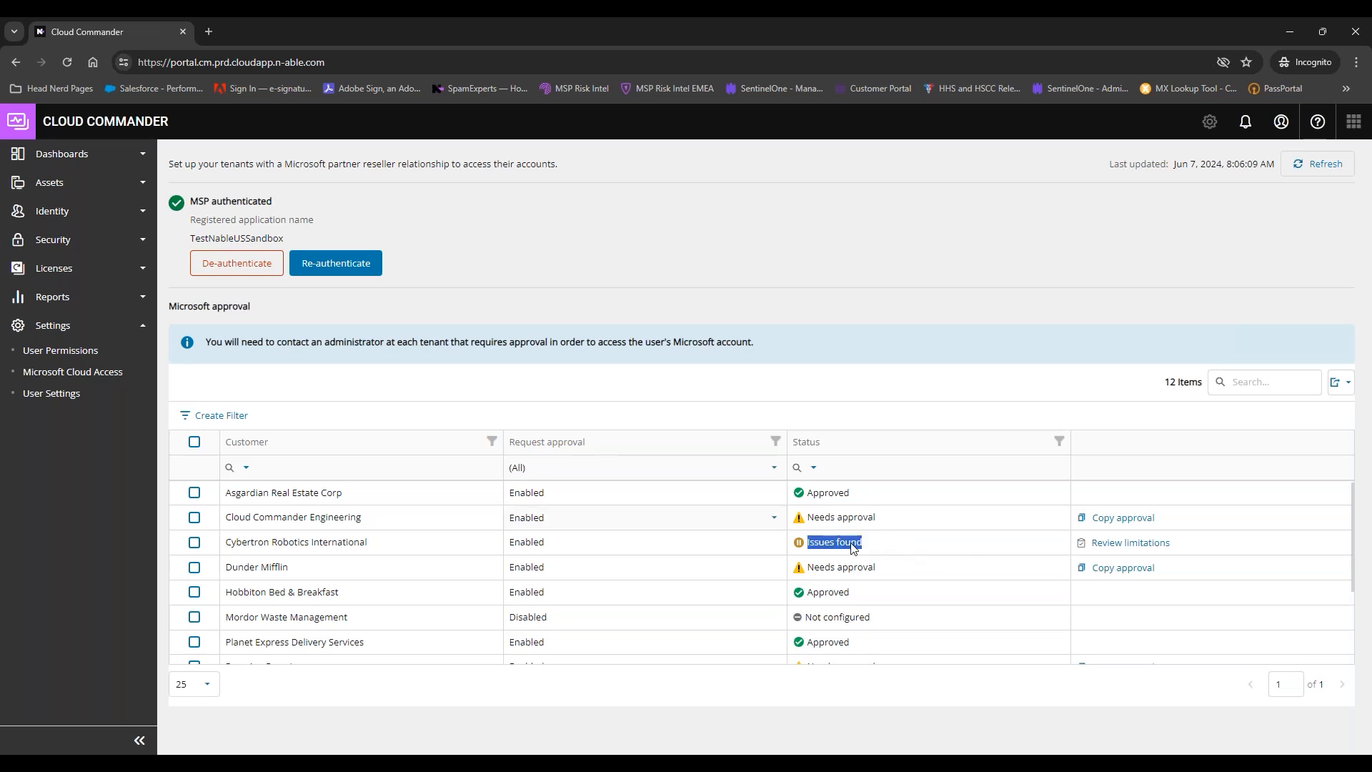
{"action": "double_click", "coordinate": [815, 493]}
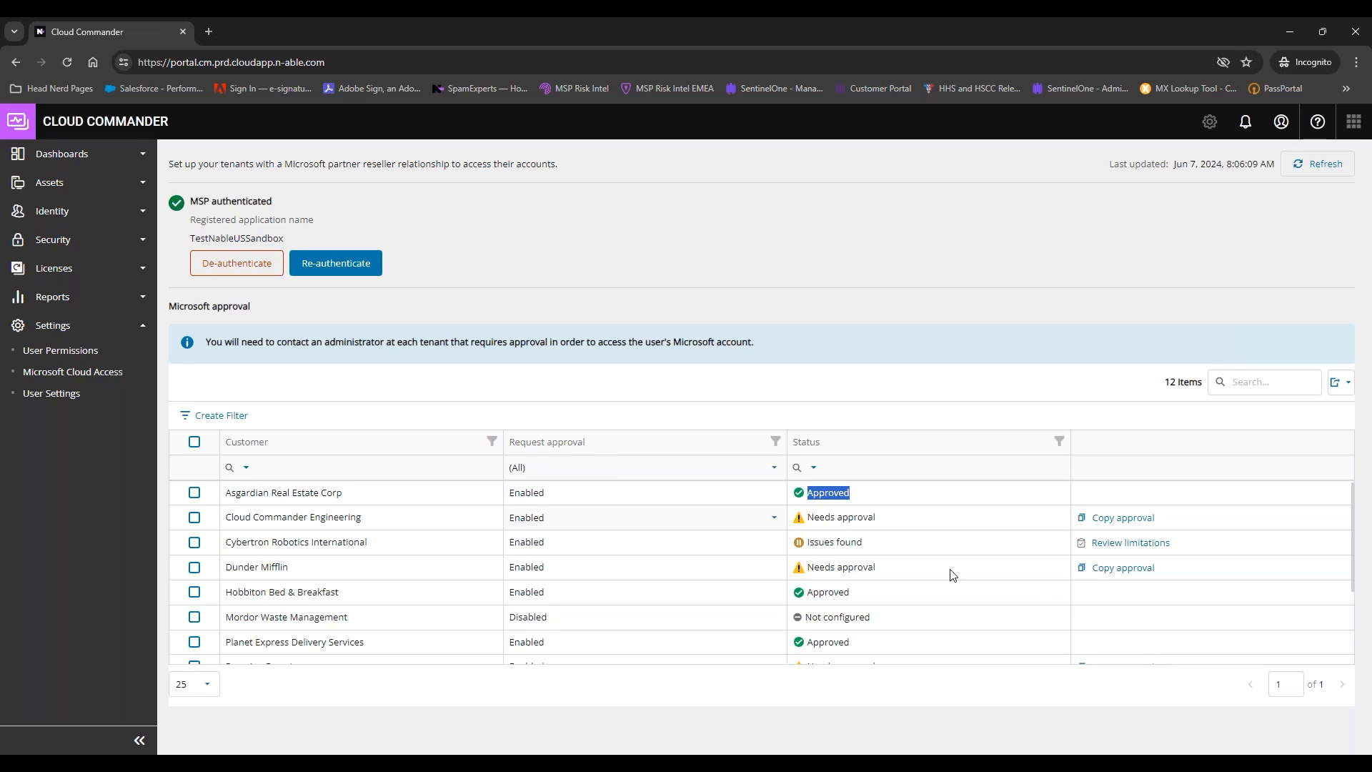
{"action": "double_click", "coordinate": [846, 543]}
{"action": "left_click", "coordinate": [846, 545]}
Step: Review the limitations of Cybertron Robotics International and open the linked article about enabling Microsoft Azure functionality
{"action": "left_click", "coordinate": [1129, 543]}
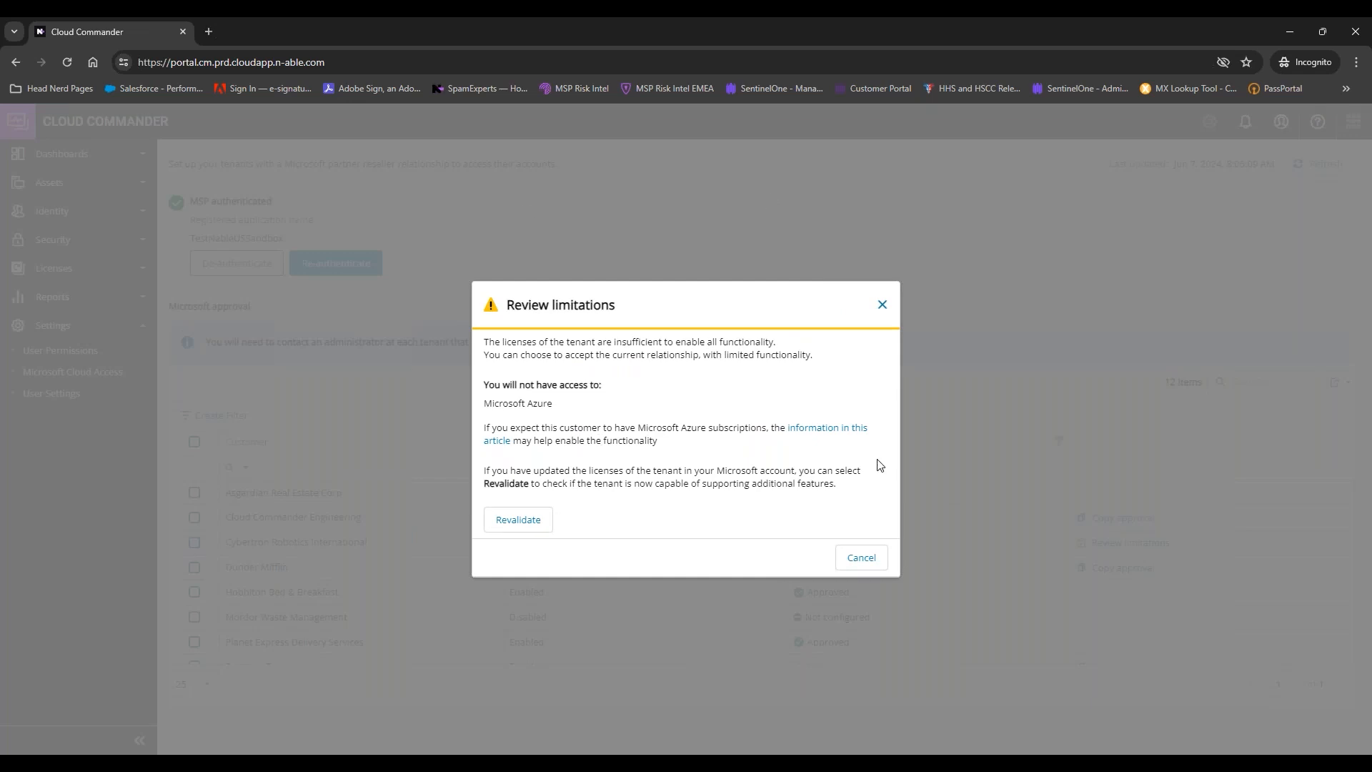
{"action": "left_click", "coordinate": [497, 440]}
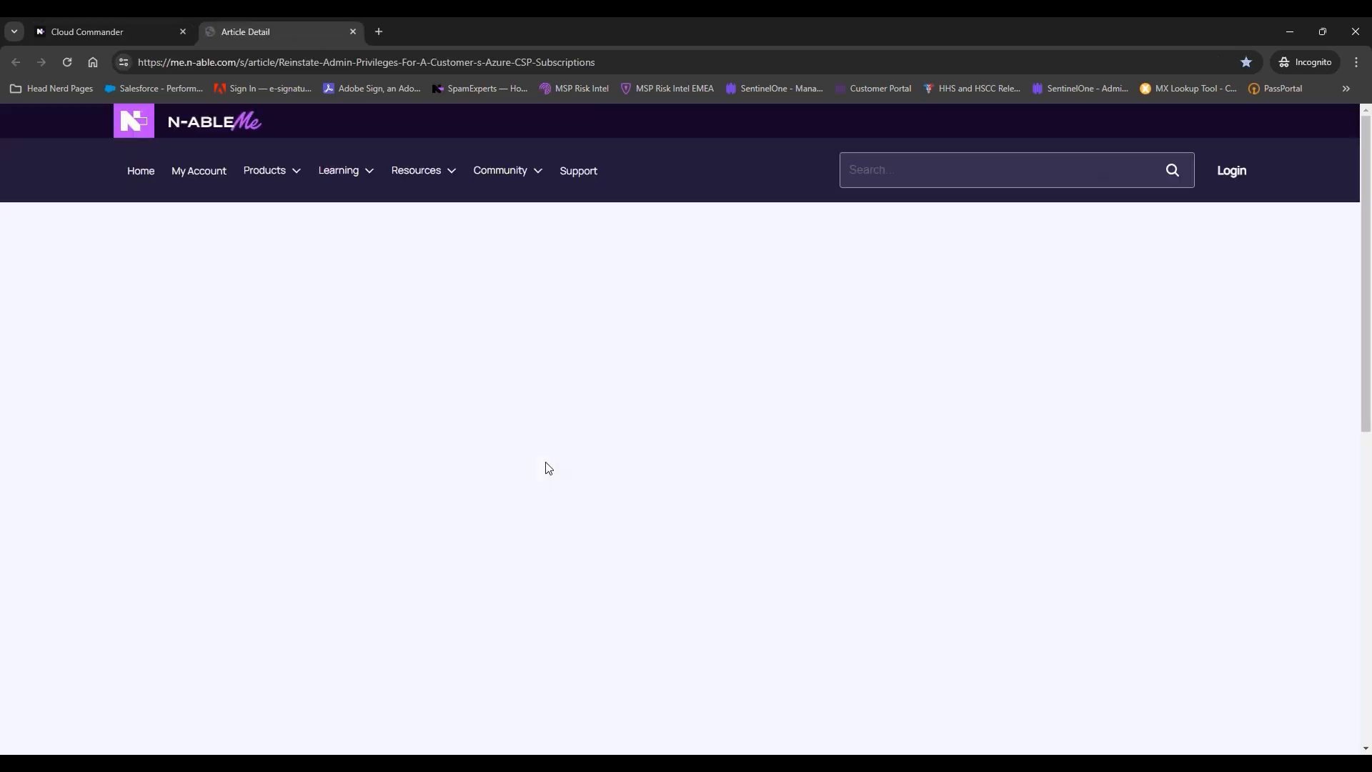
{"action": "scroll", "coordinate": [500, 509], "scroll_direction": "down", "scroll_amount": 6}
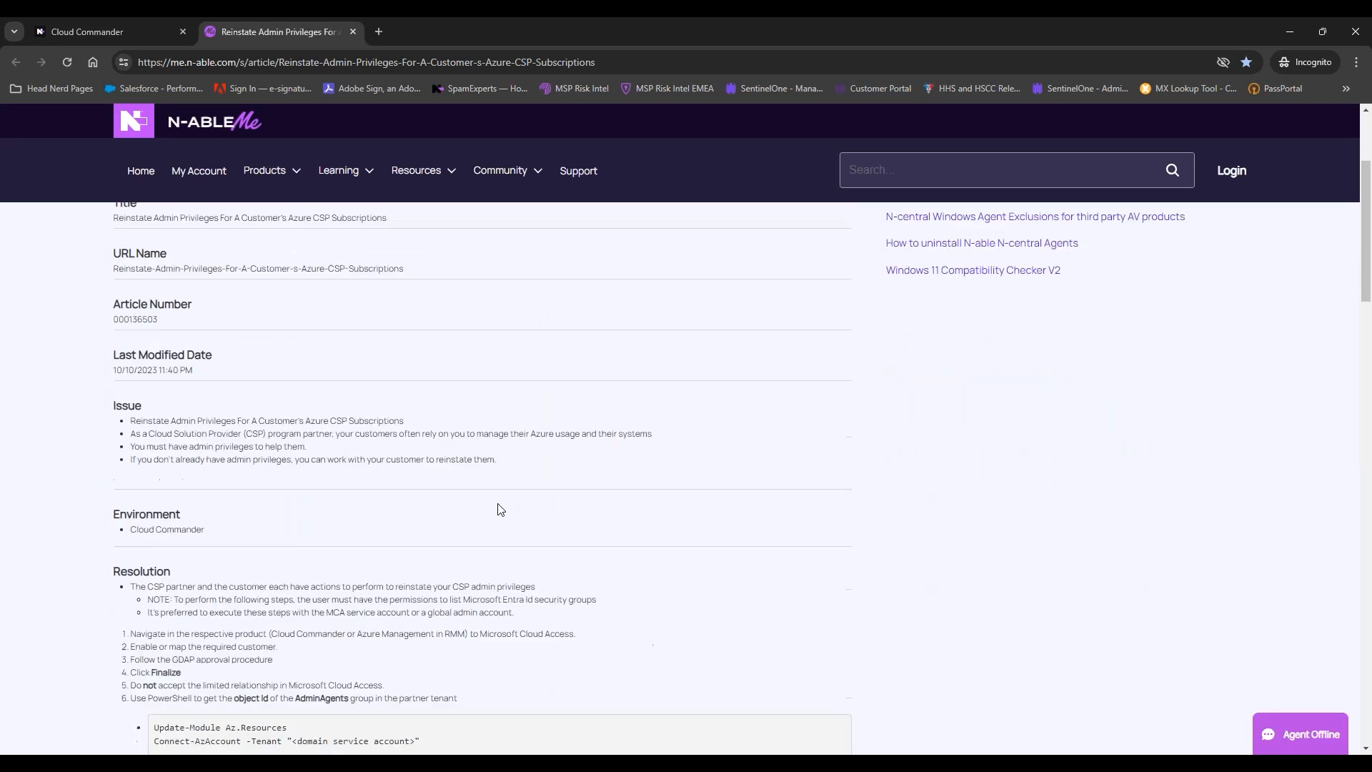
{"action": "scroll", "coordinate": [500, 509], "scroll_direction": "down", "scroll_amount": 1}
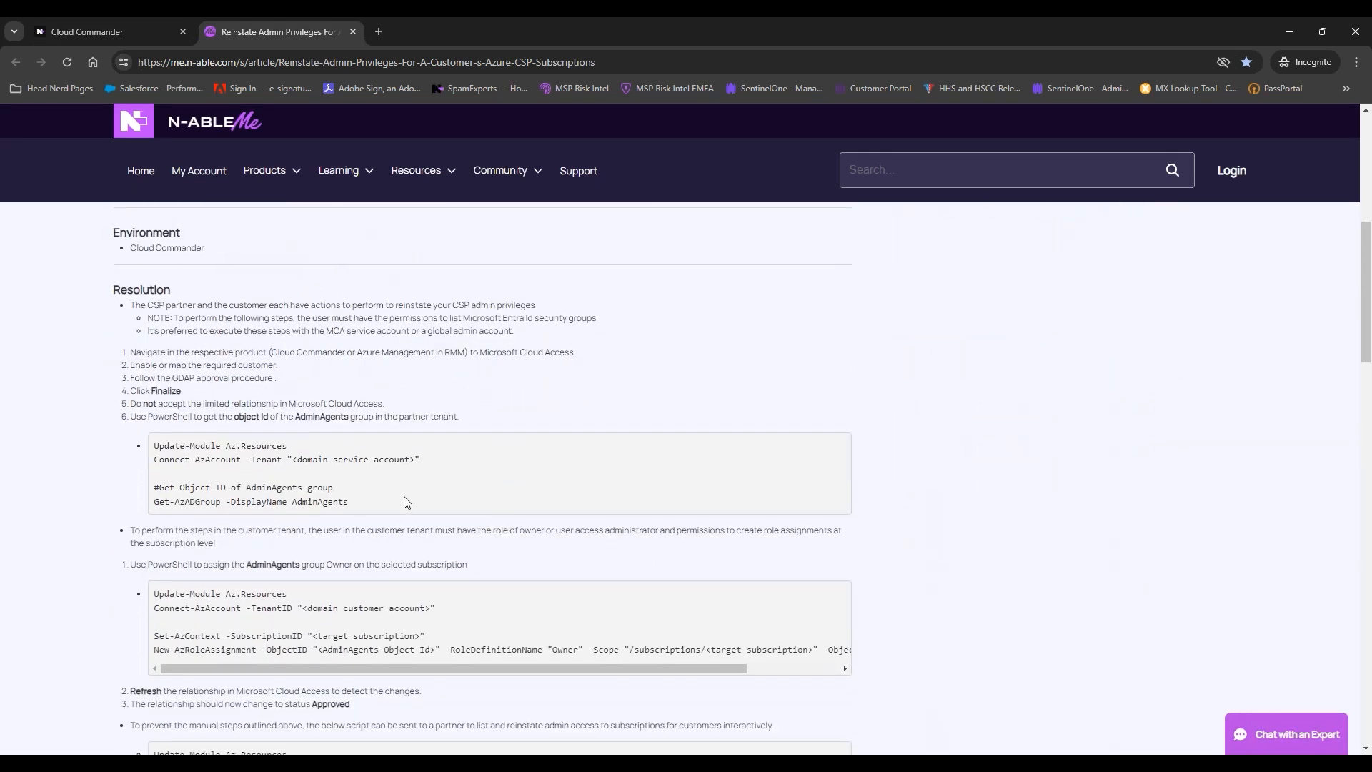
Step: Examine the article's PowerShell commands for the AdminAgents group, and close the article and the limitations review
{"action": "left_click_drag", "start_coordinate": [358, 506], "coordinate": [152, 515]}
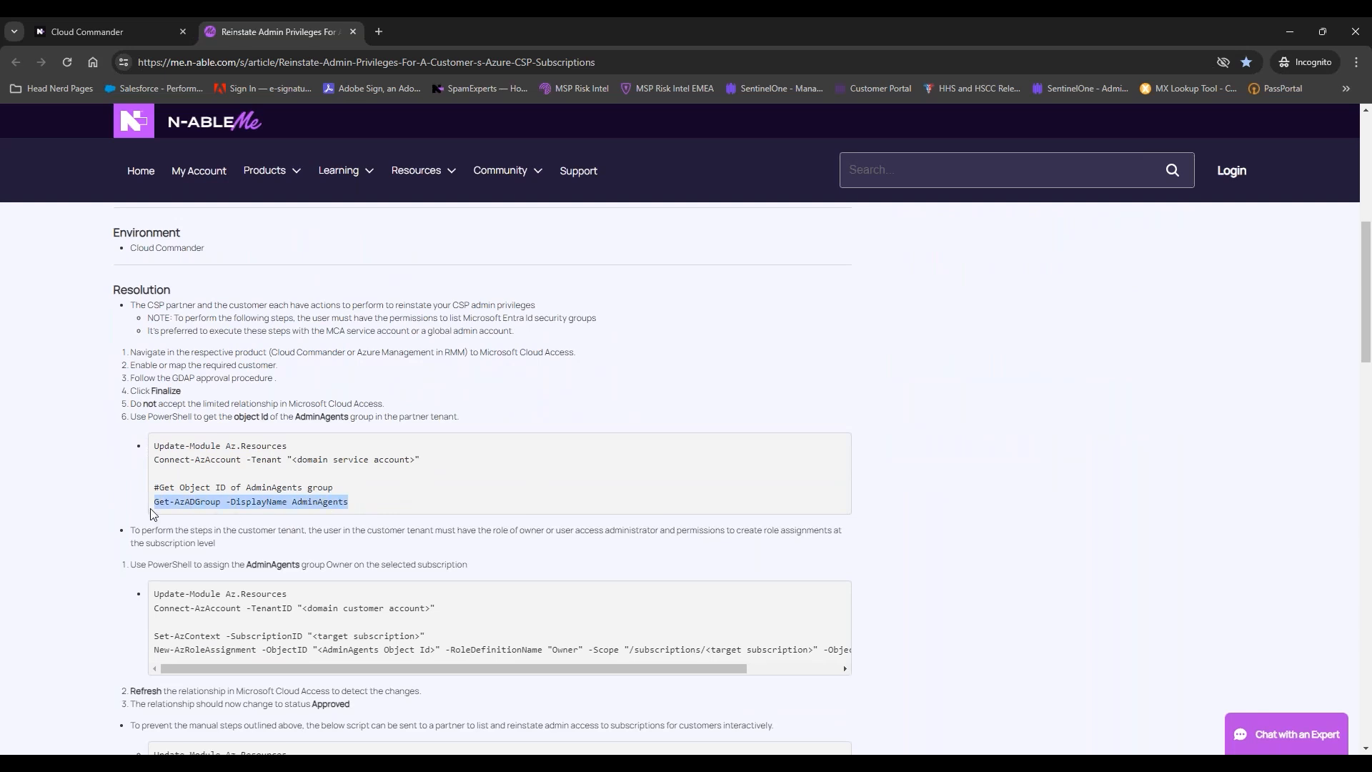
{"action": "left_click", "coordinate": [506, 484]}
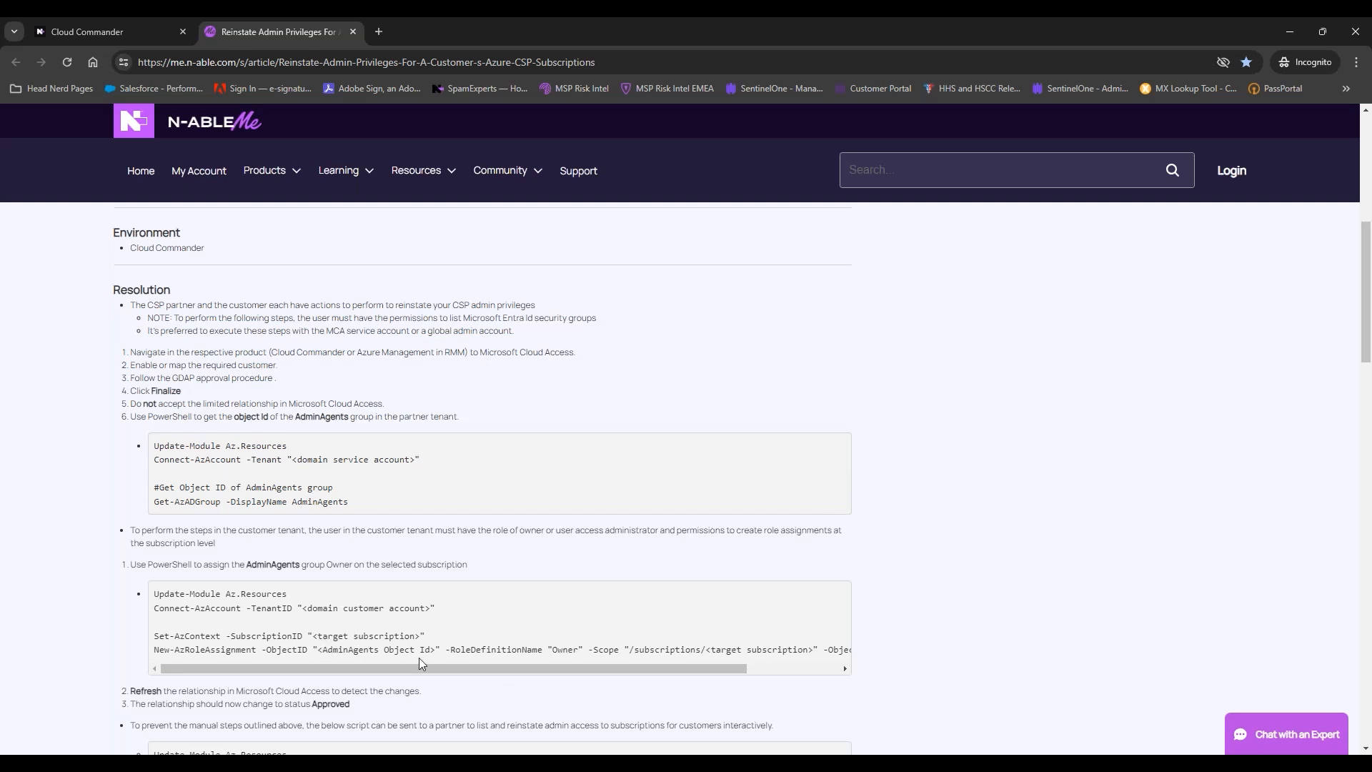
{"action": "left_click_drag", "start_coordinate": [465, 660], "coordinate": [790, 699]}
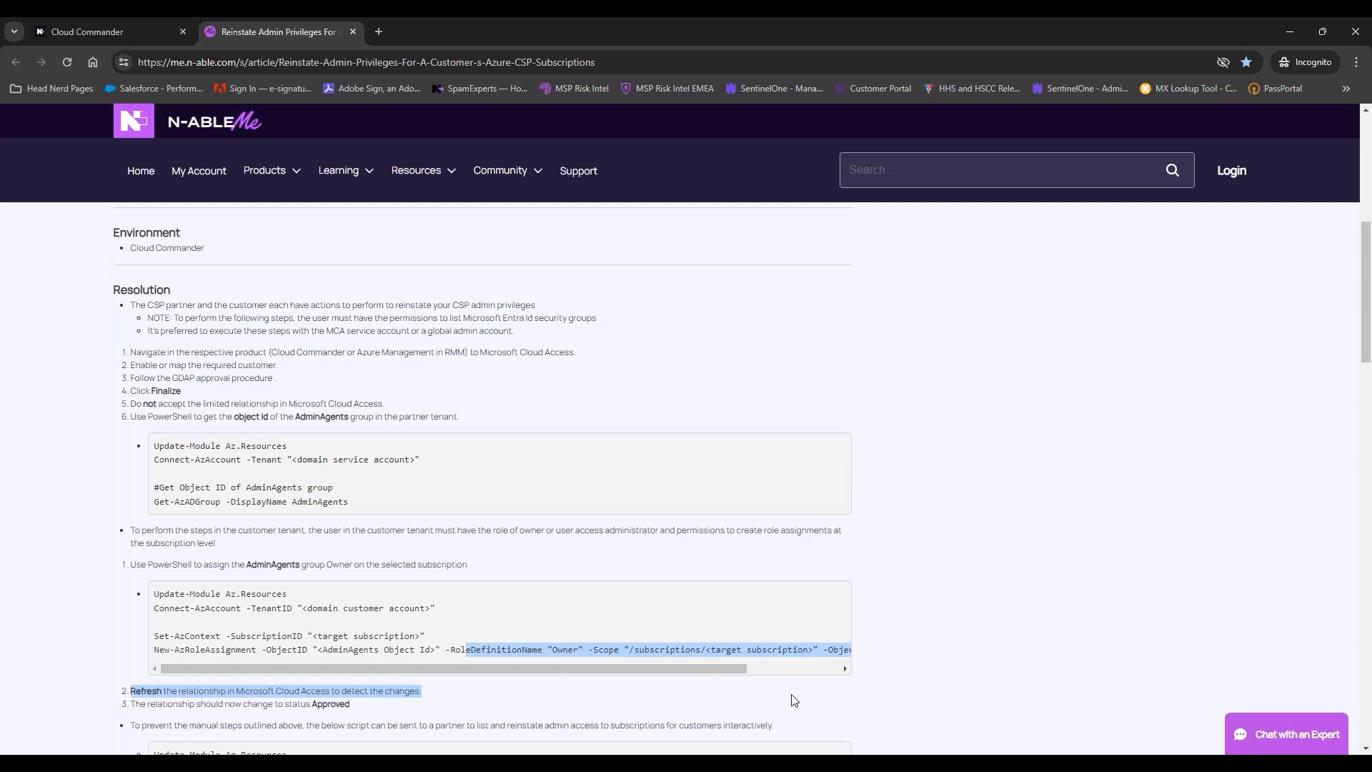
{"action": "left_click", "coordinate": [724, 649]}
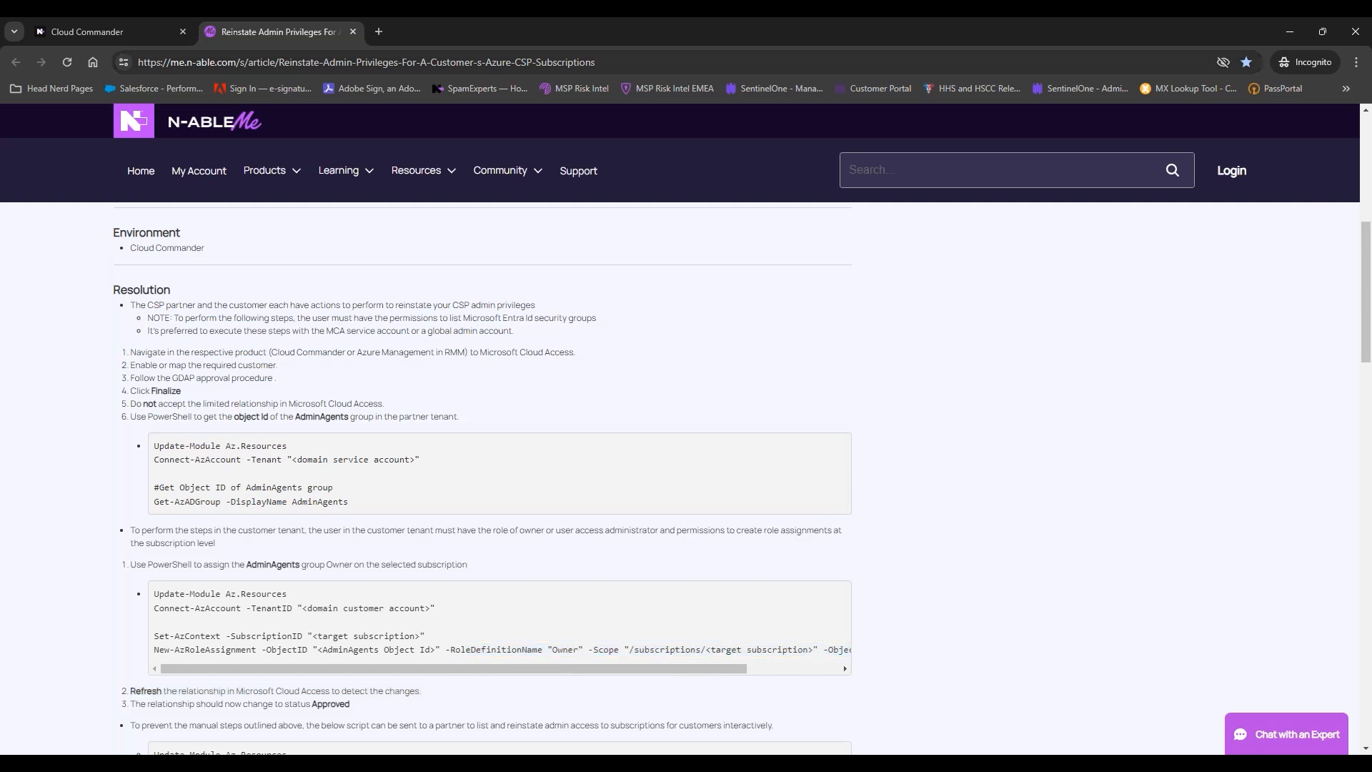
{"action": "left_click", "coordinate": [352, 32]}
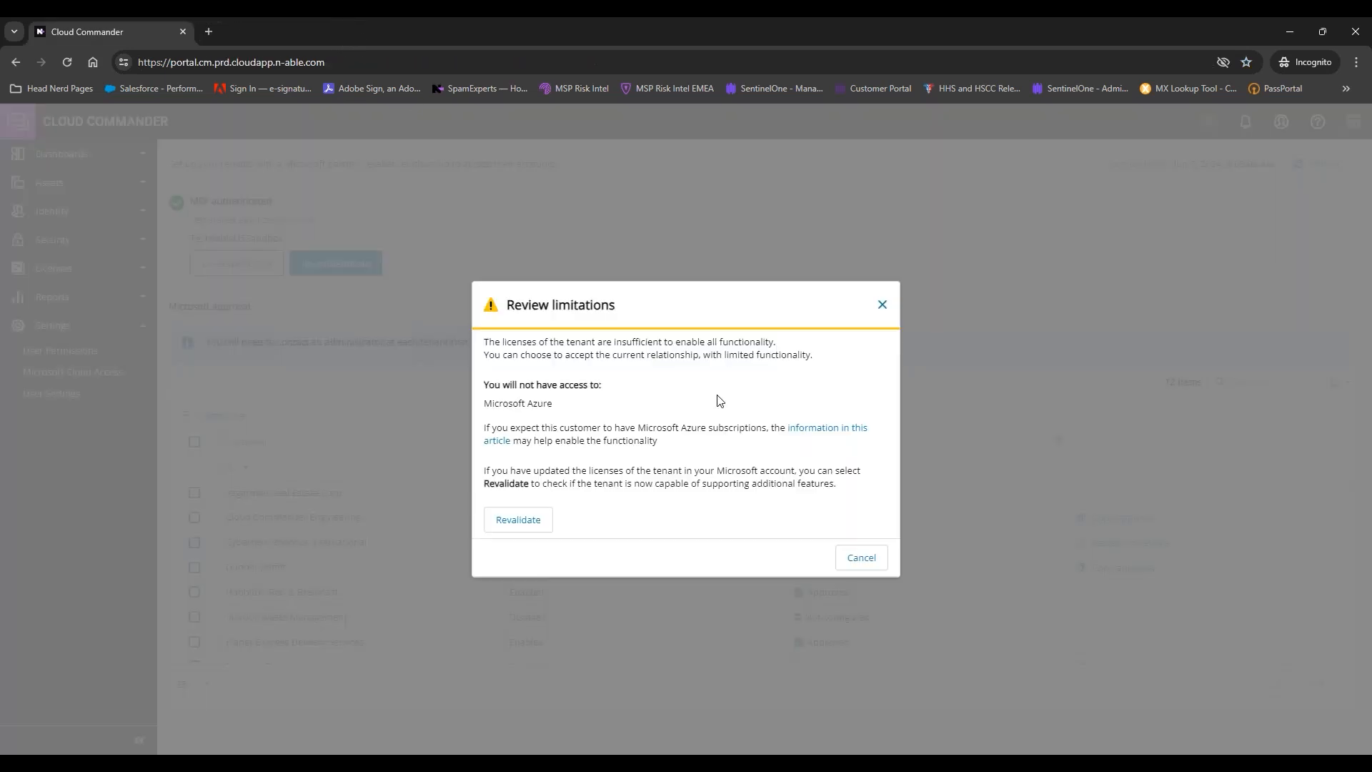
{"action": "left_click", "coordinate": [860, 558]}
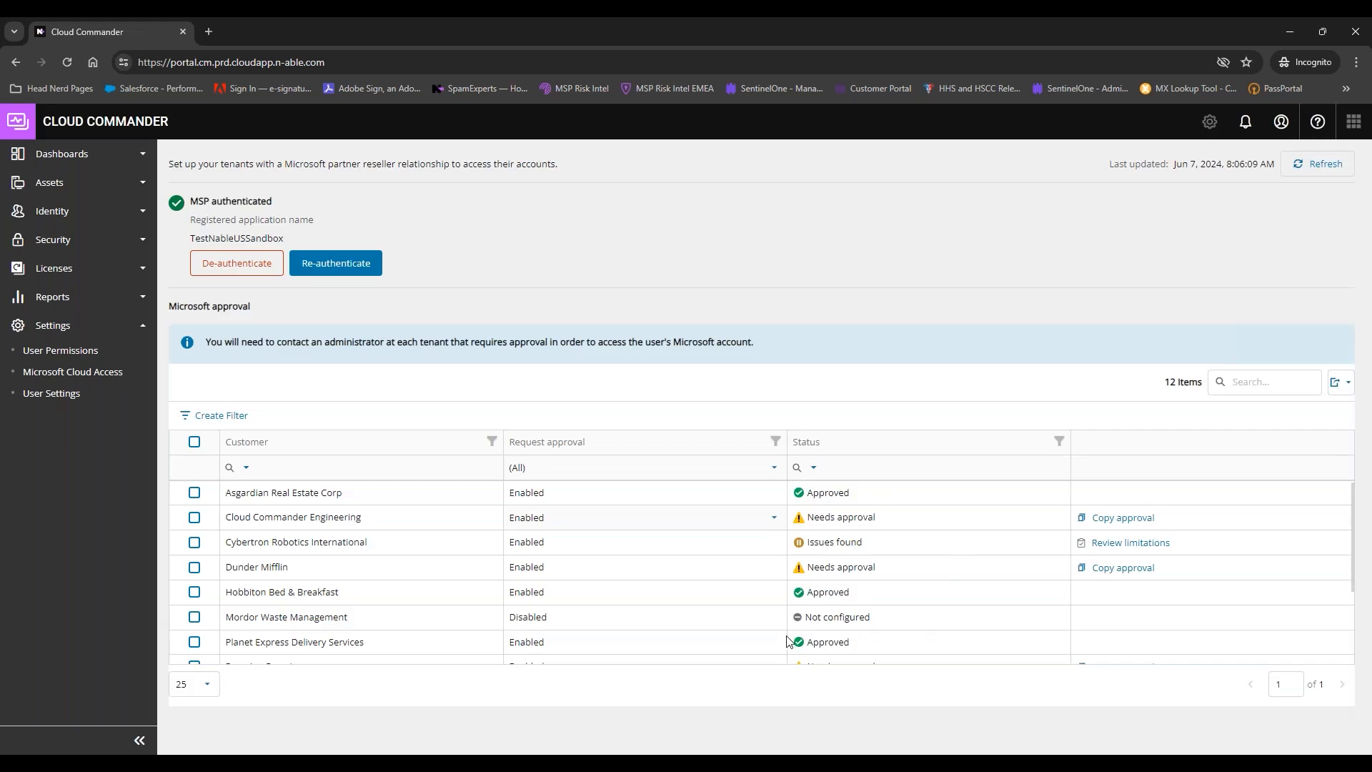
Step: Open the Identity users page and select every listed customer except TestNableUSSandbox to show their users
{"action": "left_click", "coordinate": [58, 211]}
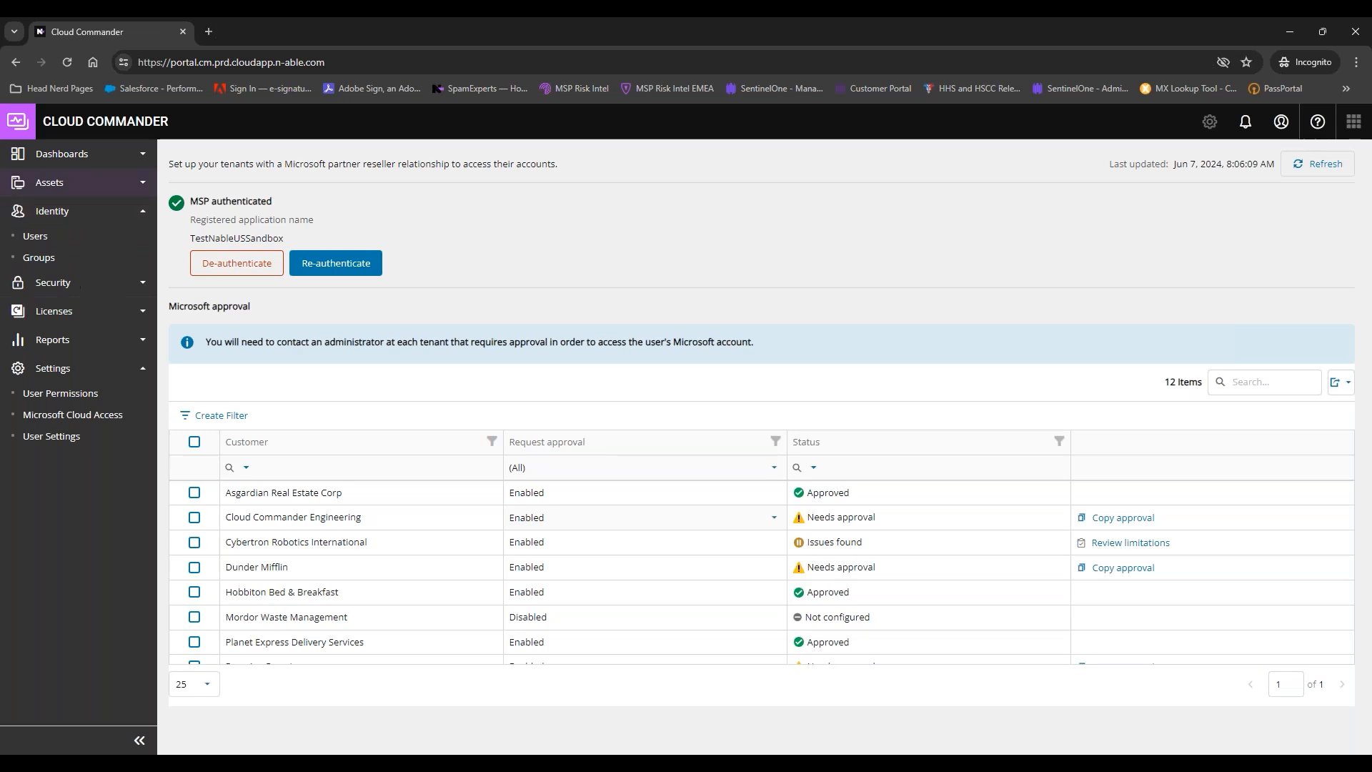
{"action": "left_click", "coordinate": [36, 236]}
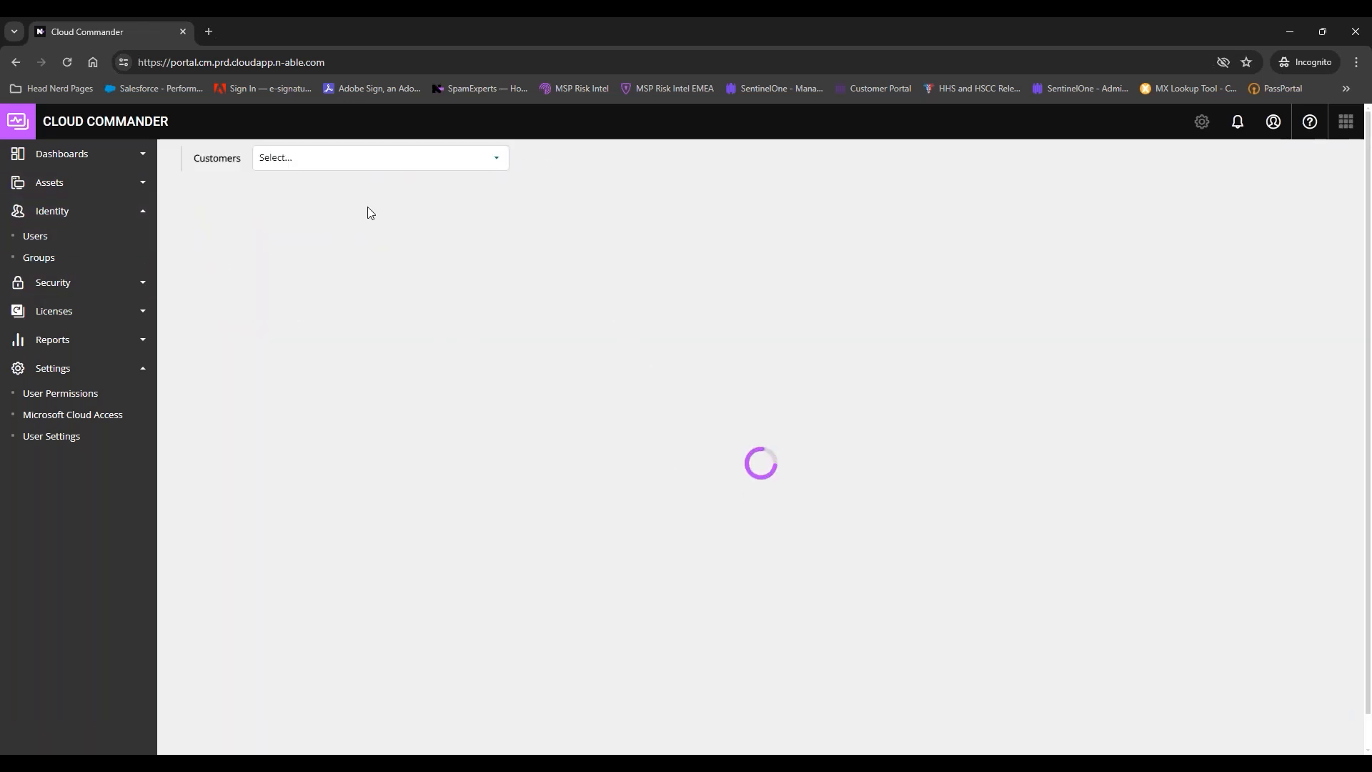
{"action": "left_click", "coordinate": [370, 163]}
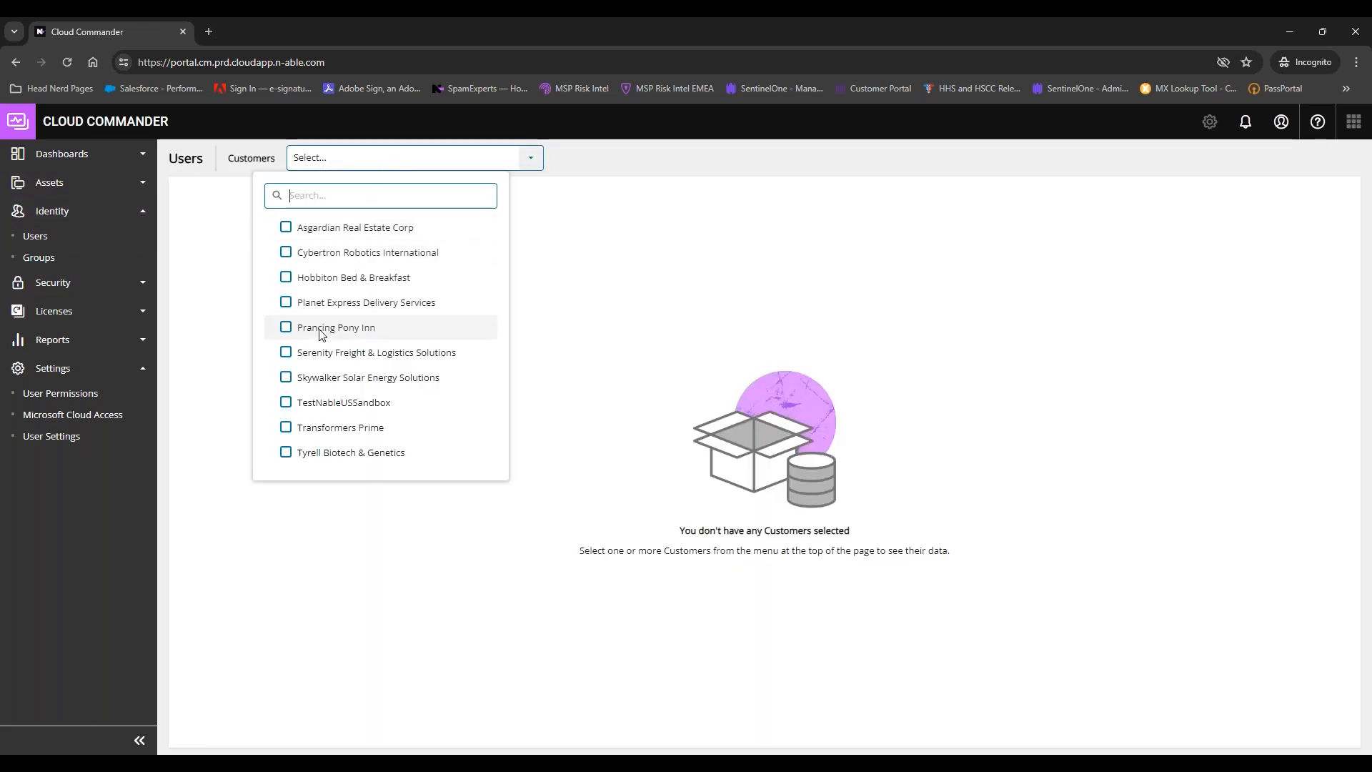
{"action": "left_click", "coordinate": [286, 227]}
{"action": "left_click", "coordinate": [286, 253]}
{"action": "left_click", "coordinate": [286, 278]}
{"action": "left_click", "coordinate": [286, 303]}
{"action": "left_click", "coordinate": [286, 327]}
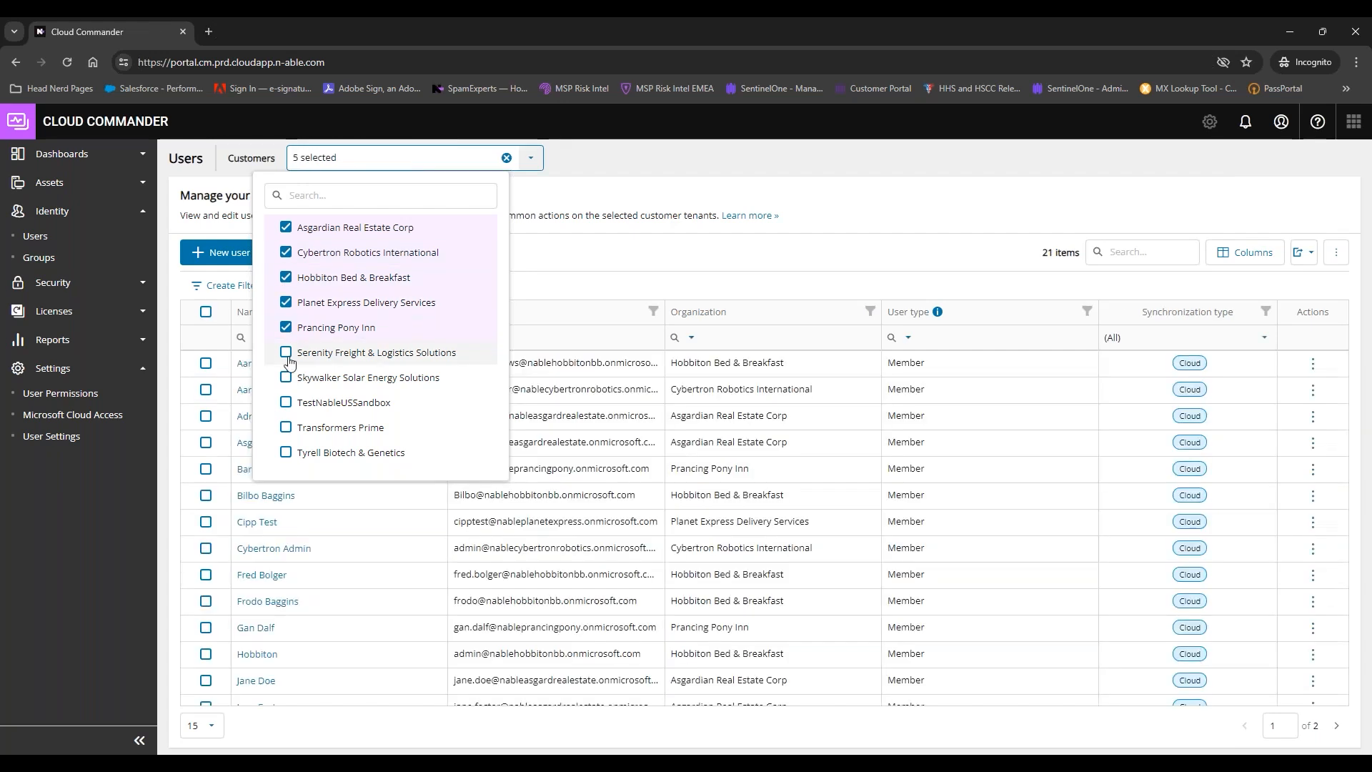
{"action": "left_click", "coordinate": [286, 352]}
{"action": "left_click", "coordinate": [286, 377]}
{"action": "left_click", "coordinate": [286, 428]}
{"action": "left_click", "coordinate": [286, 453]}
{"action": "left_click", "coordinate": [802, 264]}
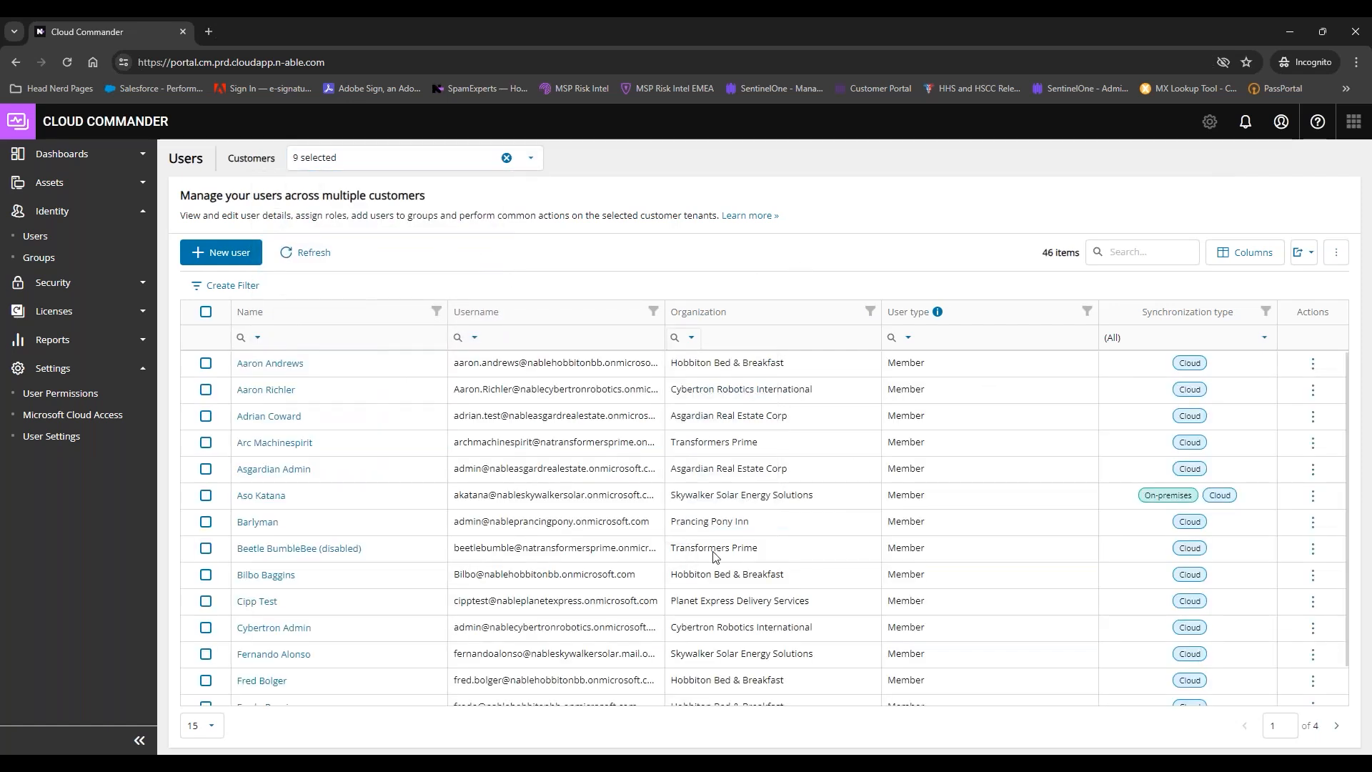
Step: Switch to the PowerPoint slide show of cc_user_1hour_v1.pptx
{"action": "key", "text": "alt+Tab"}
{"action": "key", "text": "alt+Tab"}
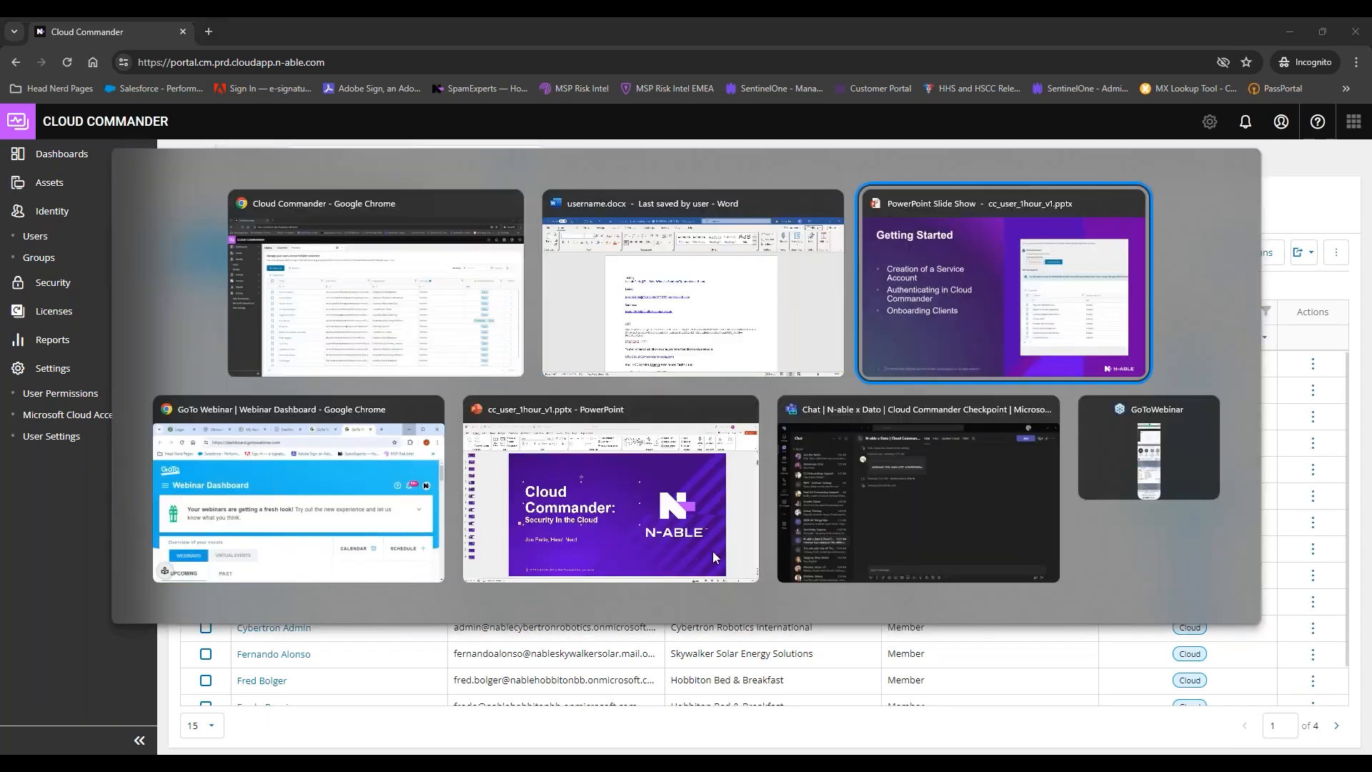
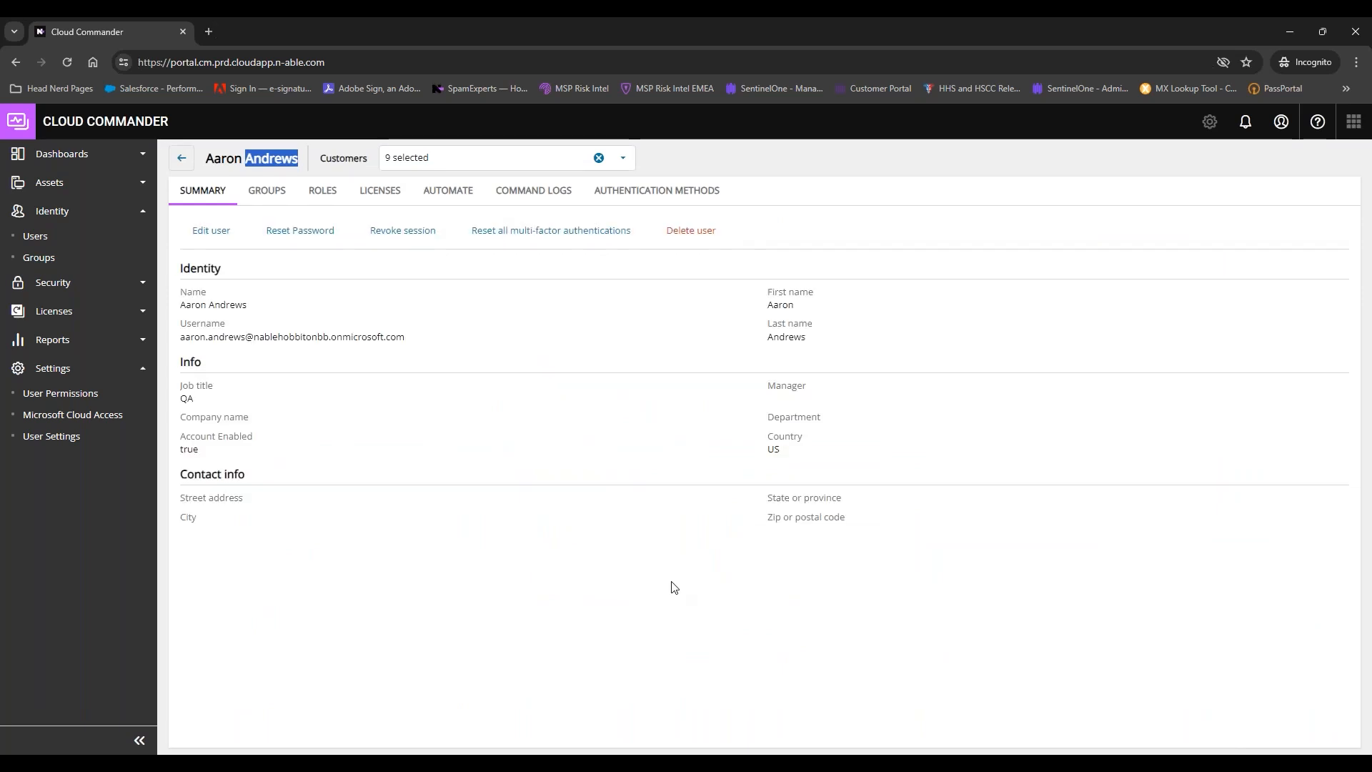
Step: Look at the Hobbiton Bed & Breakfast user's group memberships and open the selection of groups to assign
{"action": "double_click", "coordinate": [881, 214]}
{"action": "left_click", "coordinate": [187, 268]}
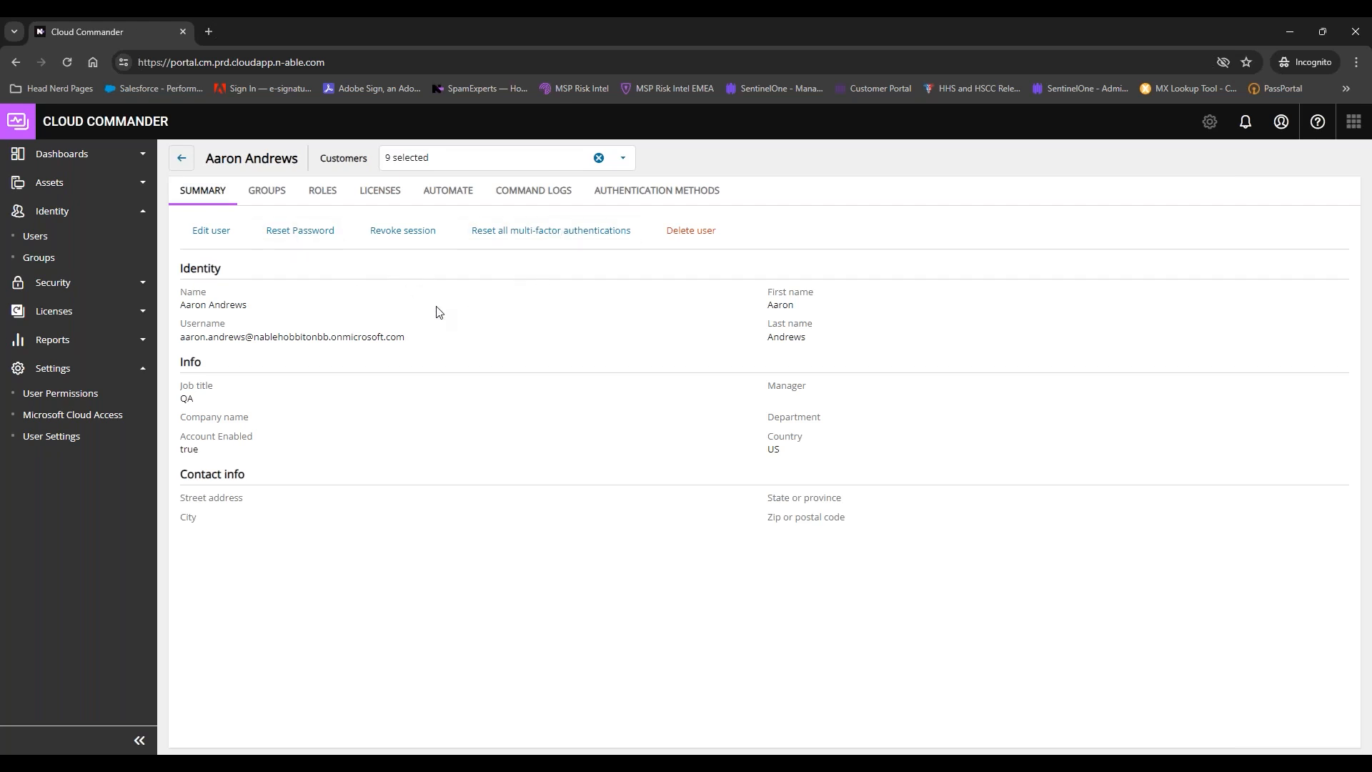
{"action": "left_click", "coordinate": [263, 196]}
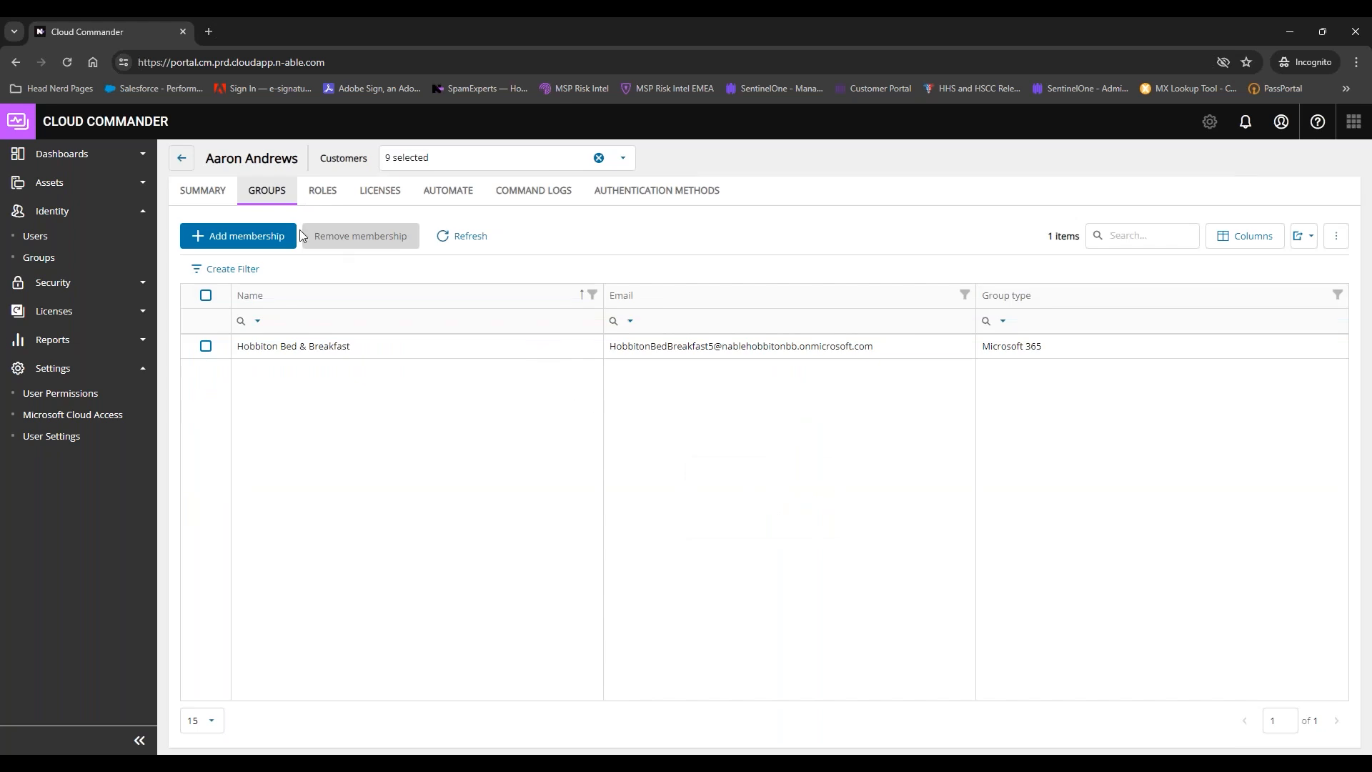
{"action": "left_click", "coordinate": [262, 236]}
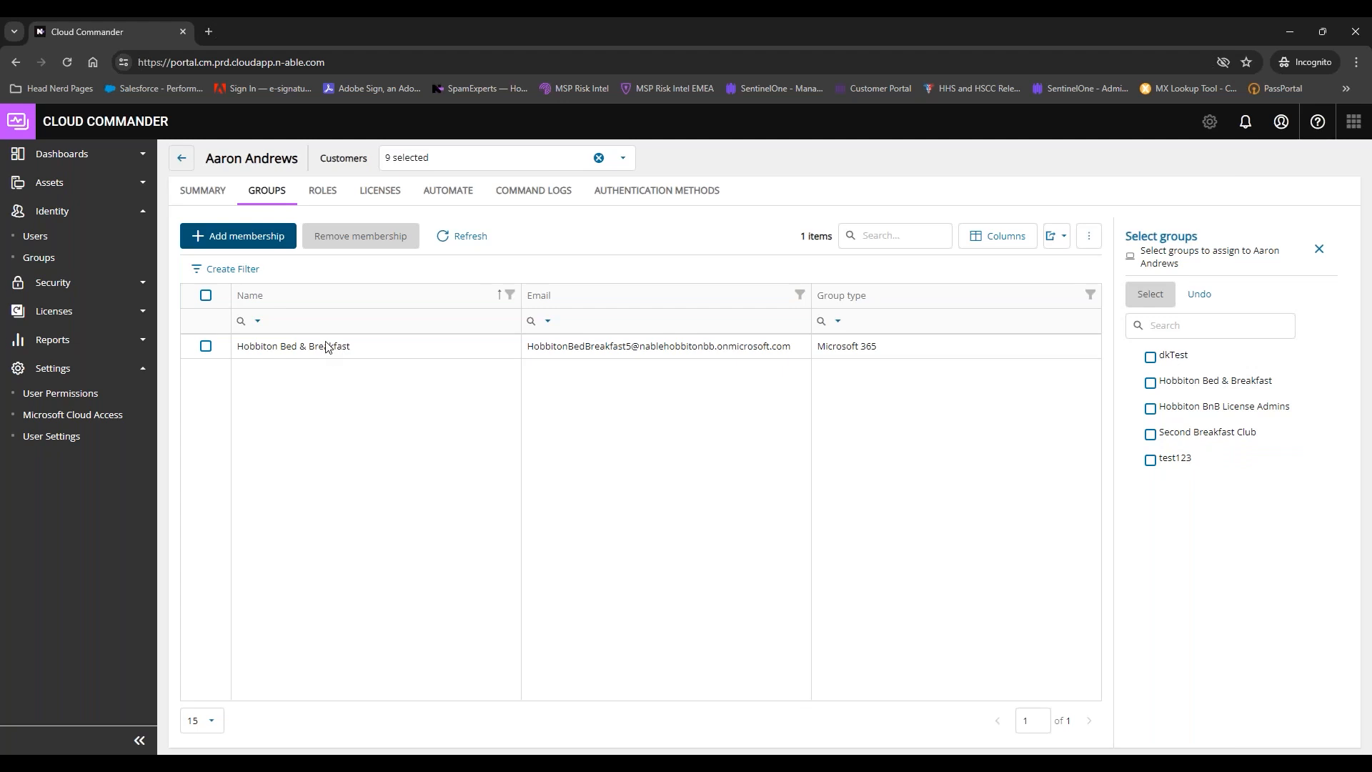
Step: Check the user's platform and Microsoft Entra roles, and browse the Entra roles available for assignment across several pages
{"action": "left_click", "coordinate": [324, 195]}
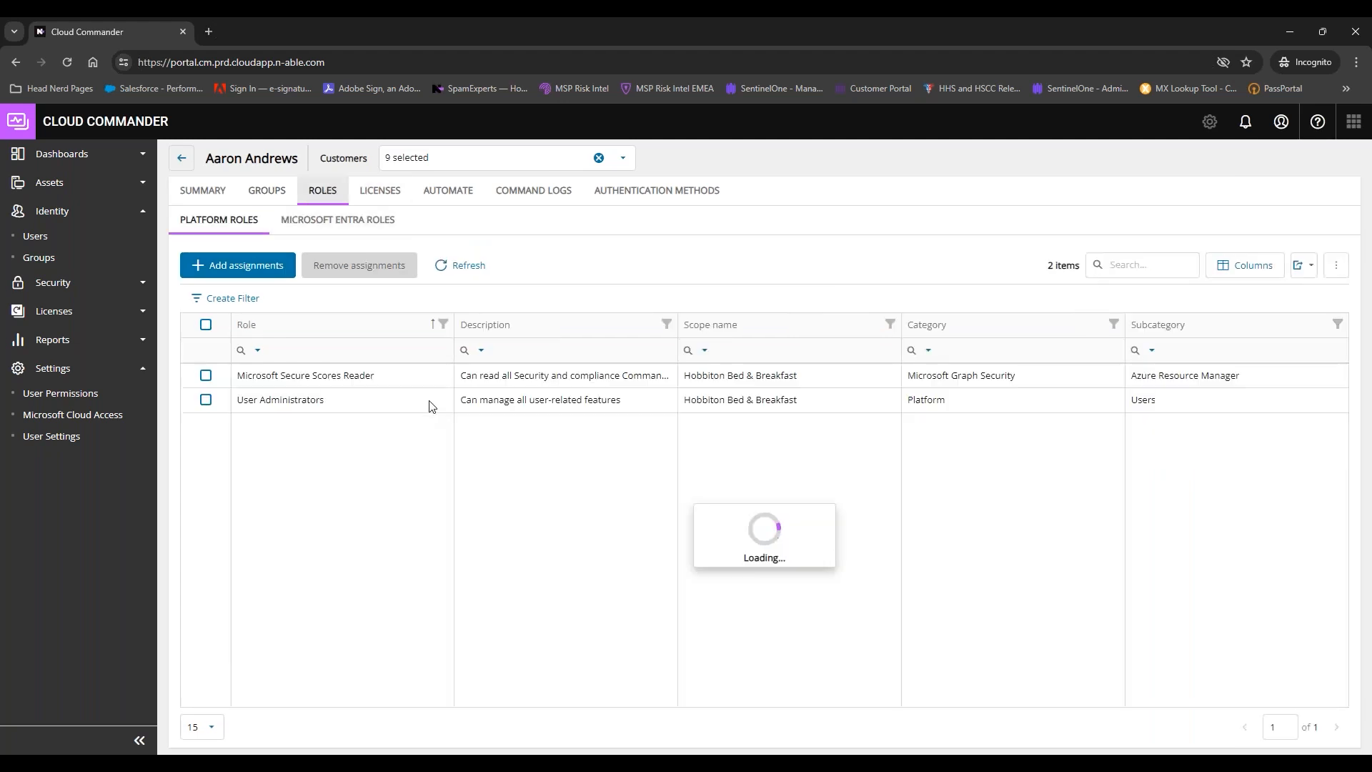
{"action": "left_click", "coordinate": [334, 226]}
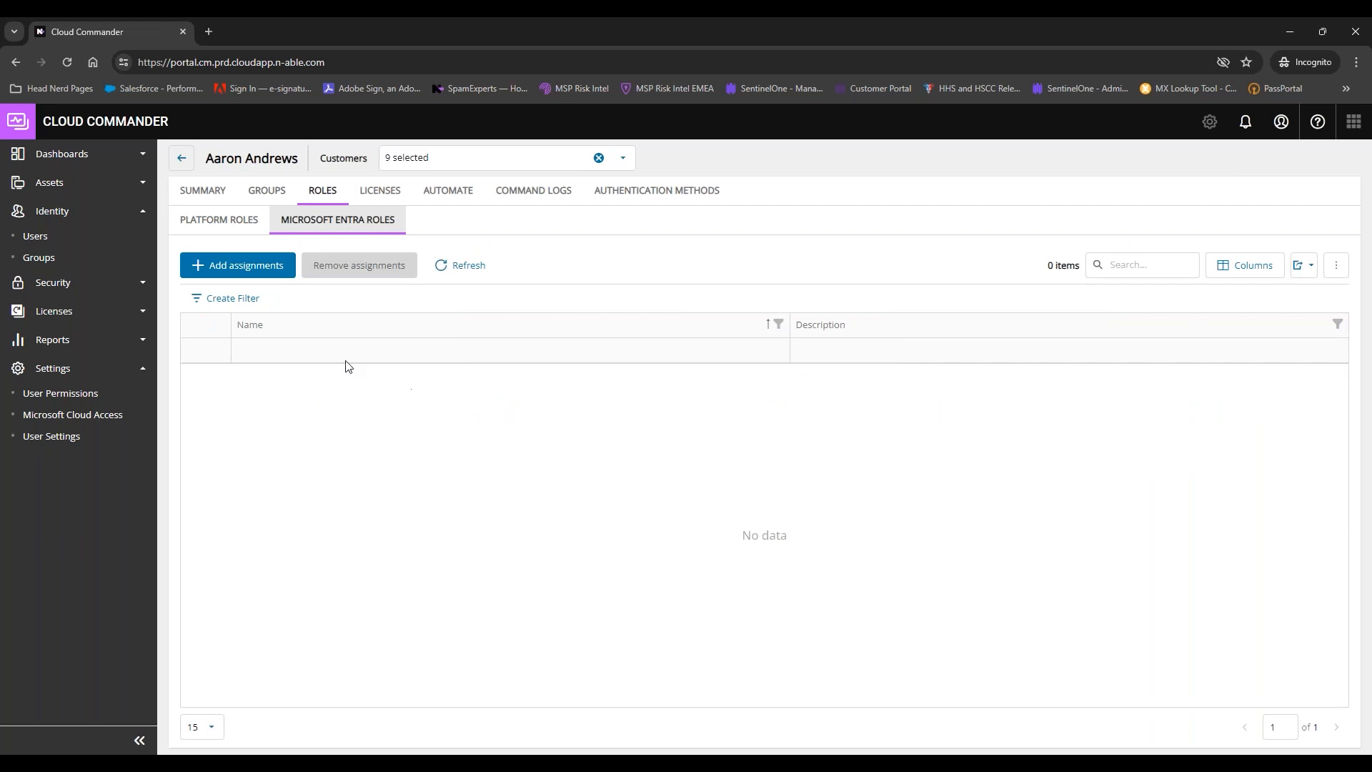
{"action": "left_click", "coordinate": [268, 268]}
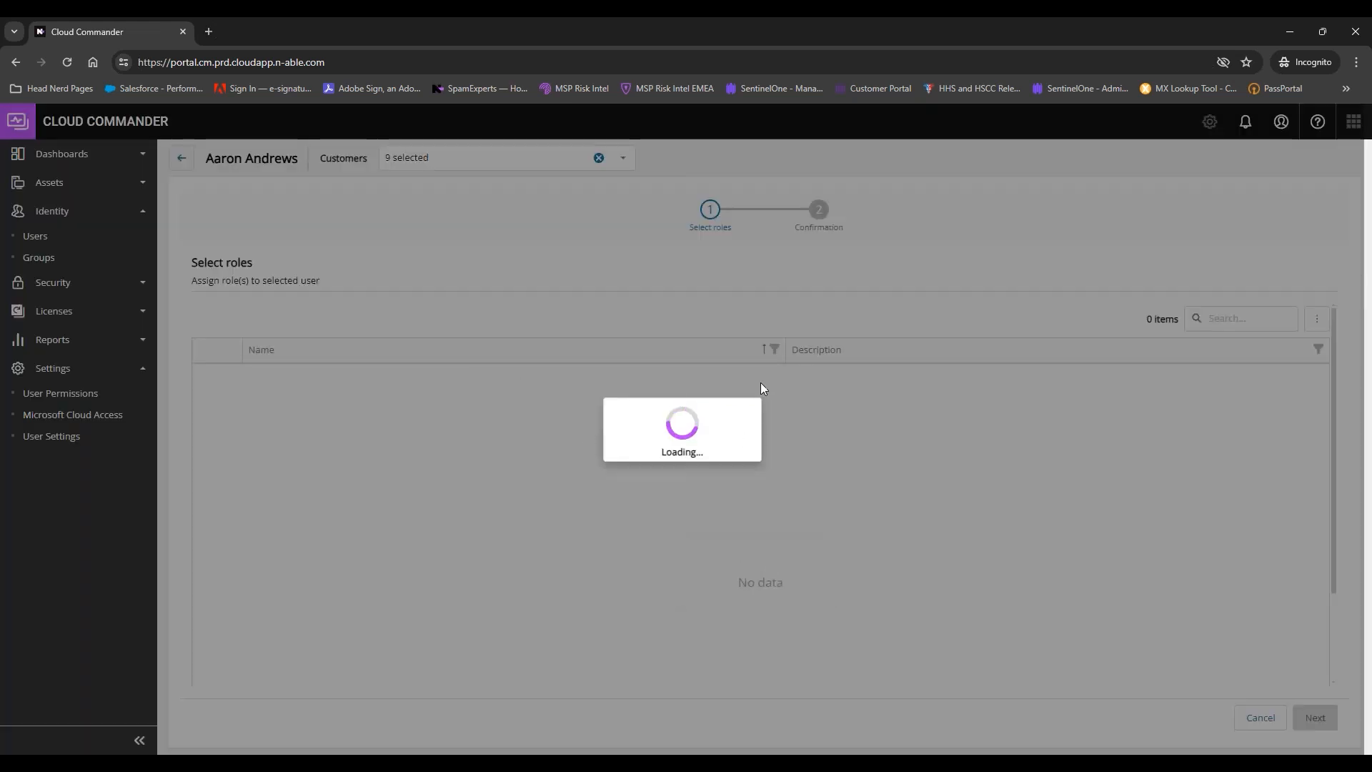
{"action": "scroll", "coordinate": [747, 556], "scroll_direction": "down", "scroll_amount": 2}
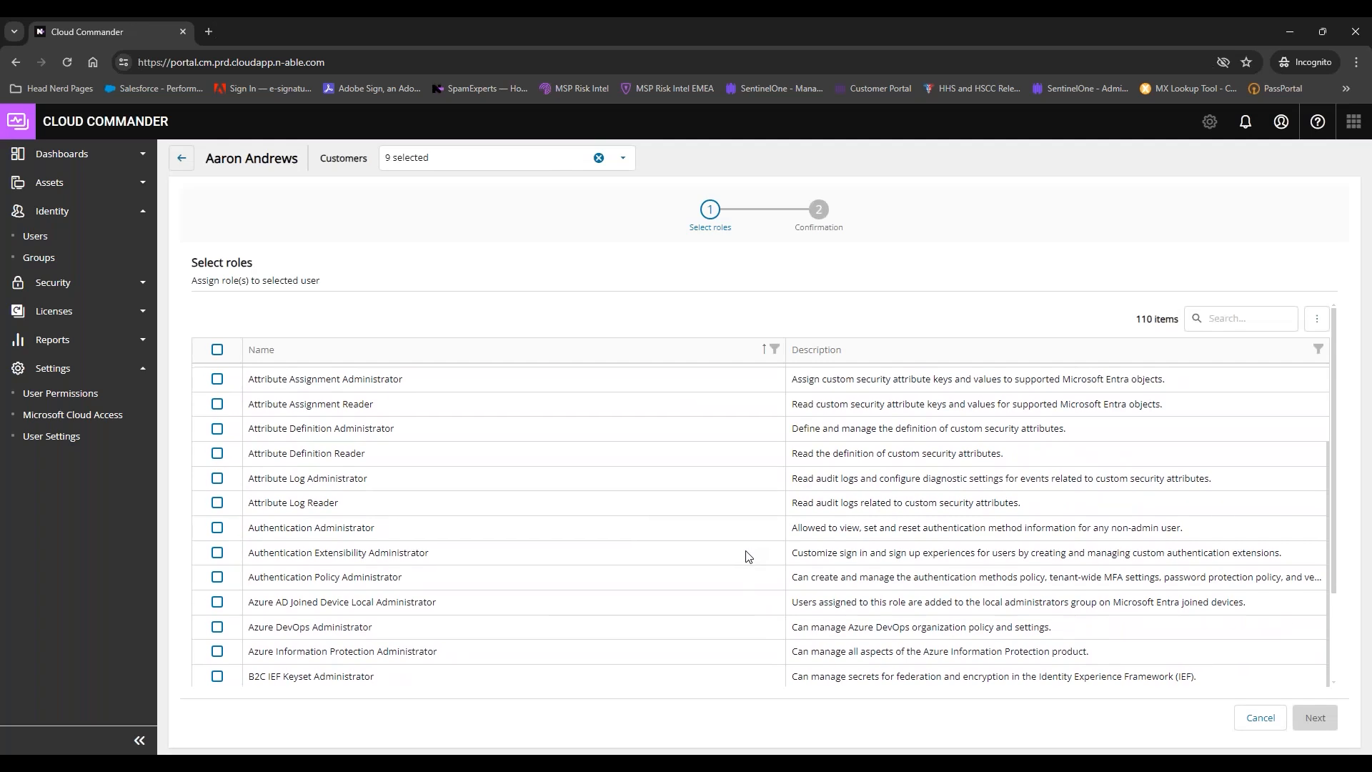
{"action": "scroll", "coordinate": [747, 556], "scroll_direction": "down", "scroll_amount": 2}
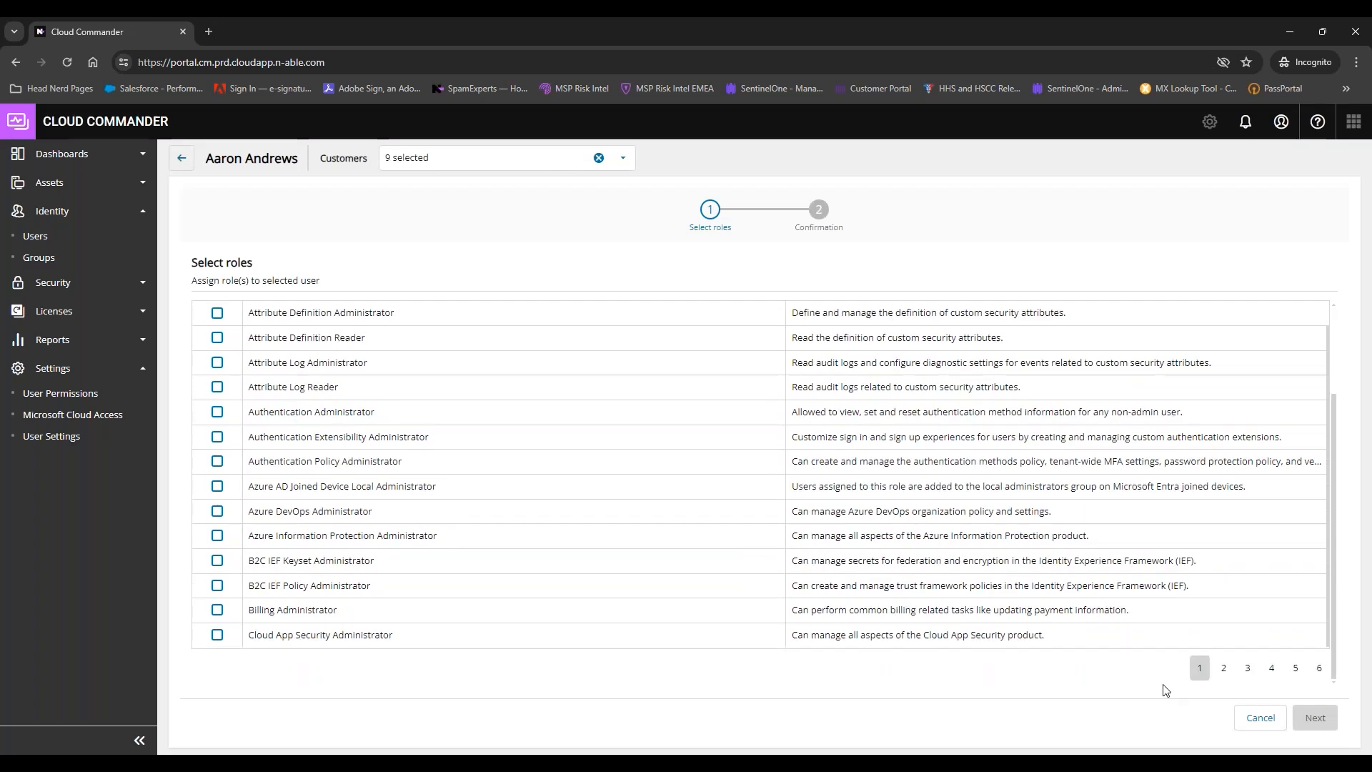
{"action": "left_click", "coordinate": [1319, 672]}
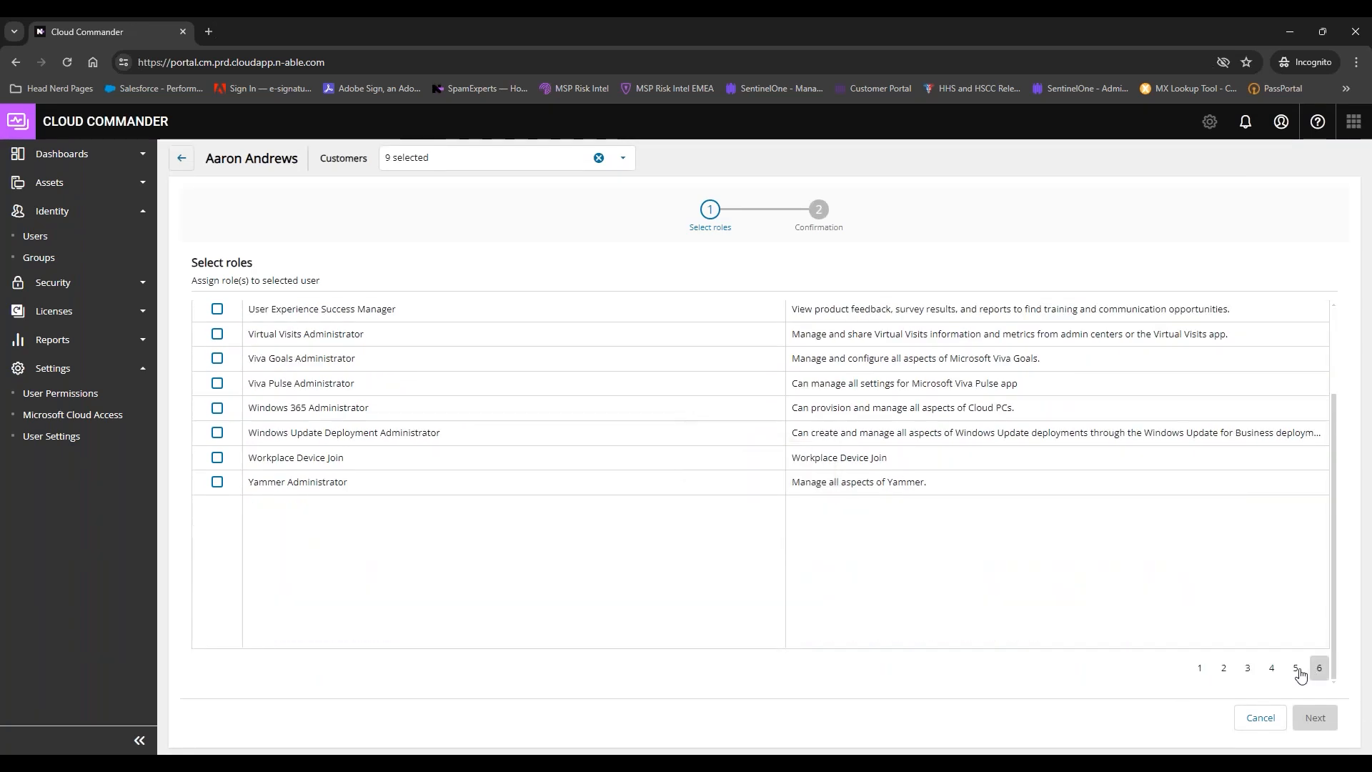
{"action": "left_click", "coordinate": [1294, 671]}
{"action": "left_click", "coordinate": [1272, 670]}
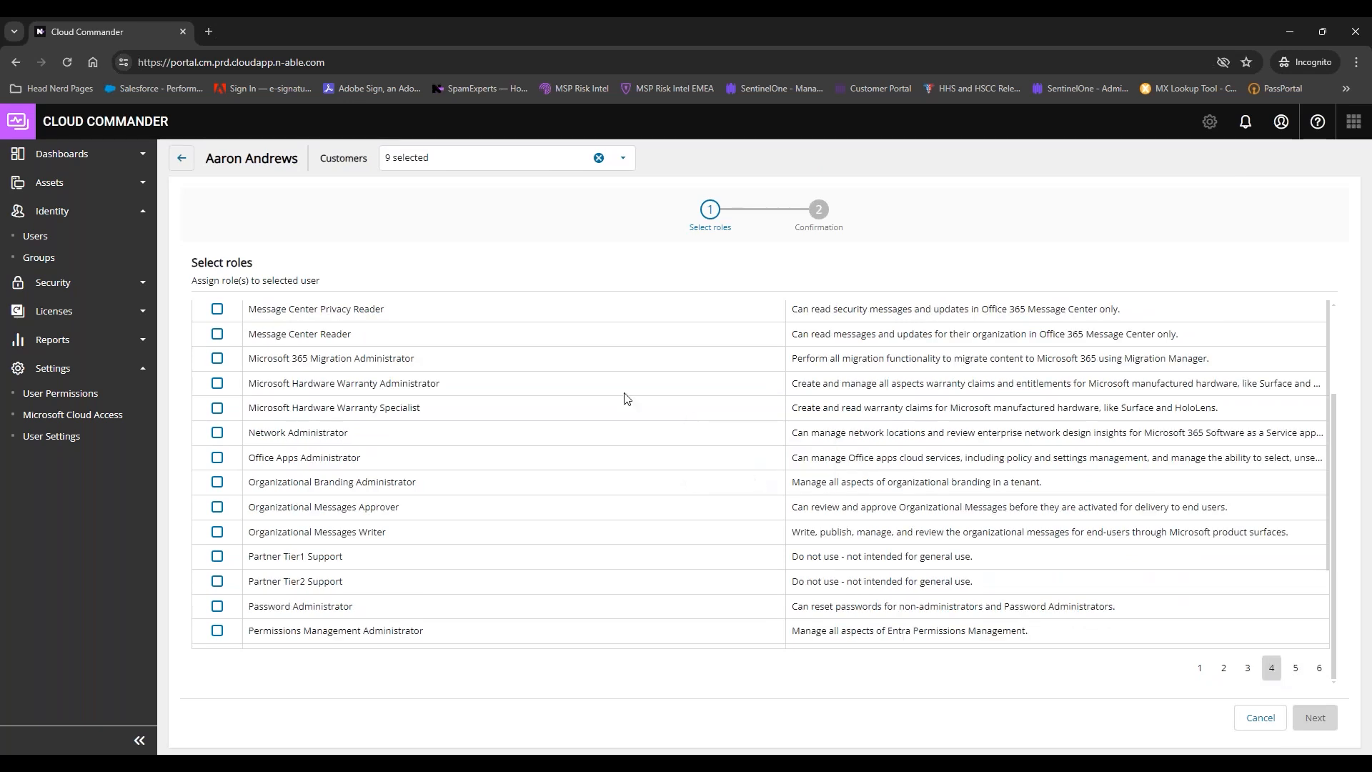
{"action": "left_click", "coordinate": [1247, 667]}
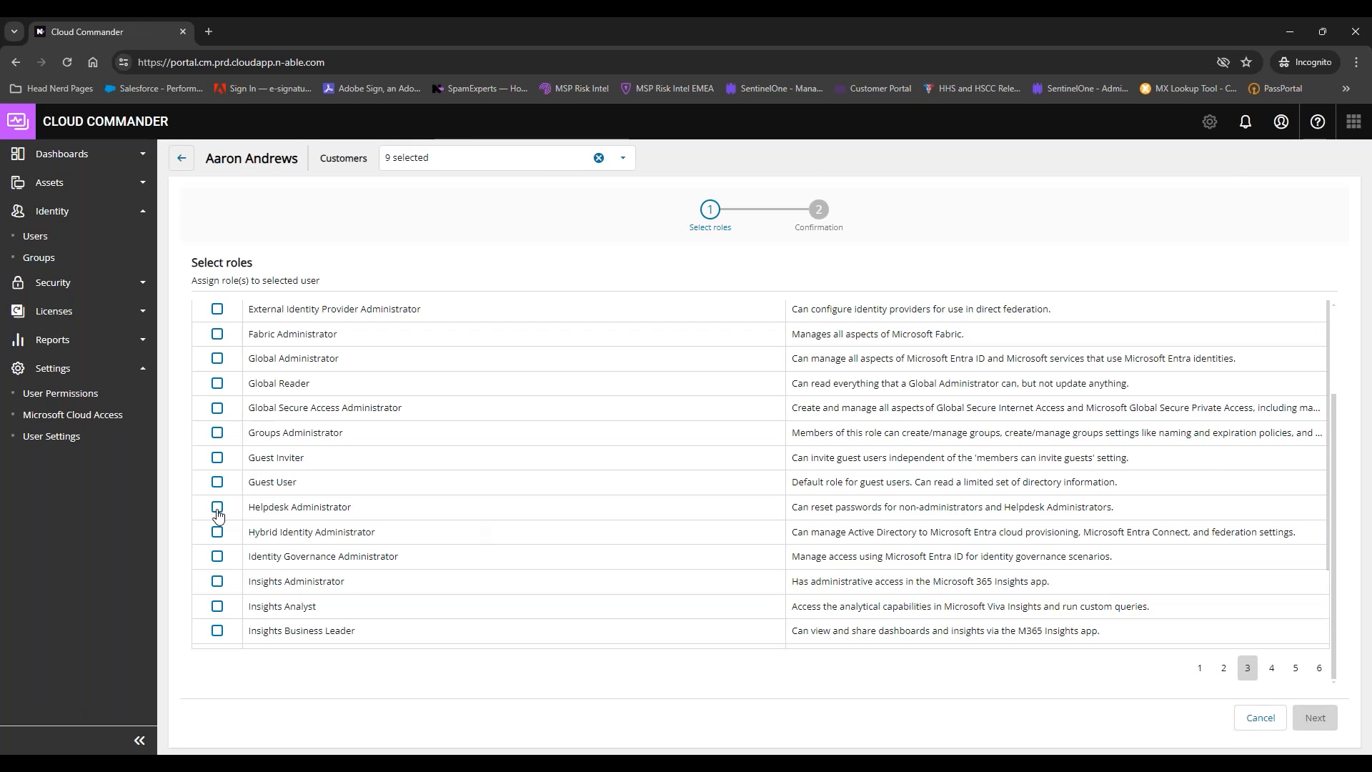
Step: Try to assign the Identity Governance Administrator role to the user, cancel at the confirmation stage, and refresh the role list
{"action": "left_click", "coordinate": [216, 556]}
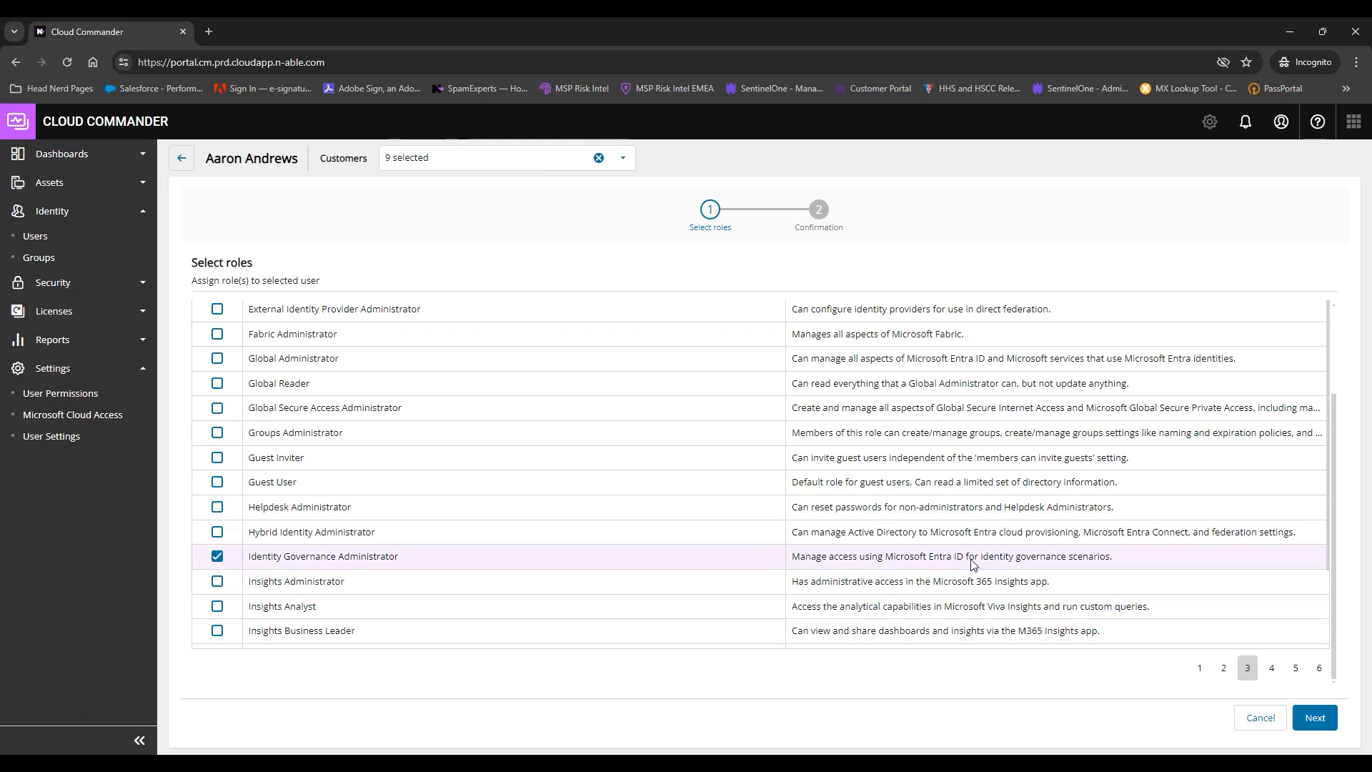
{"action": "left_click", "coordinate": [1315, 717]}
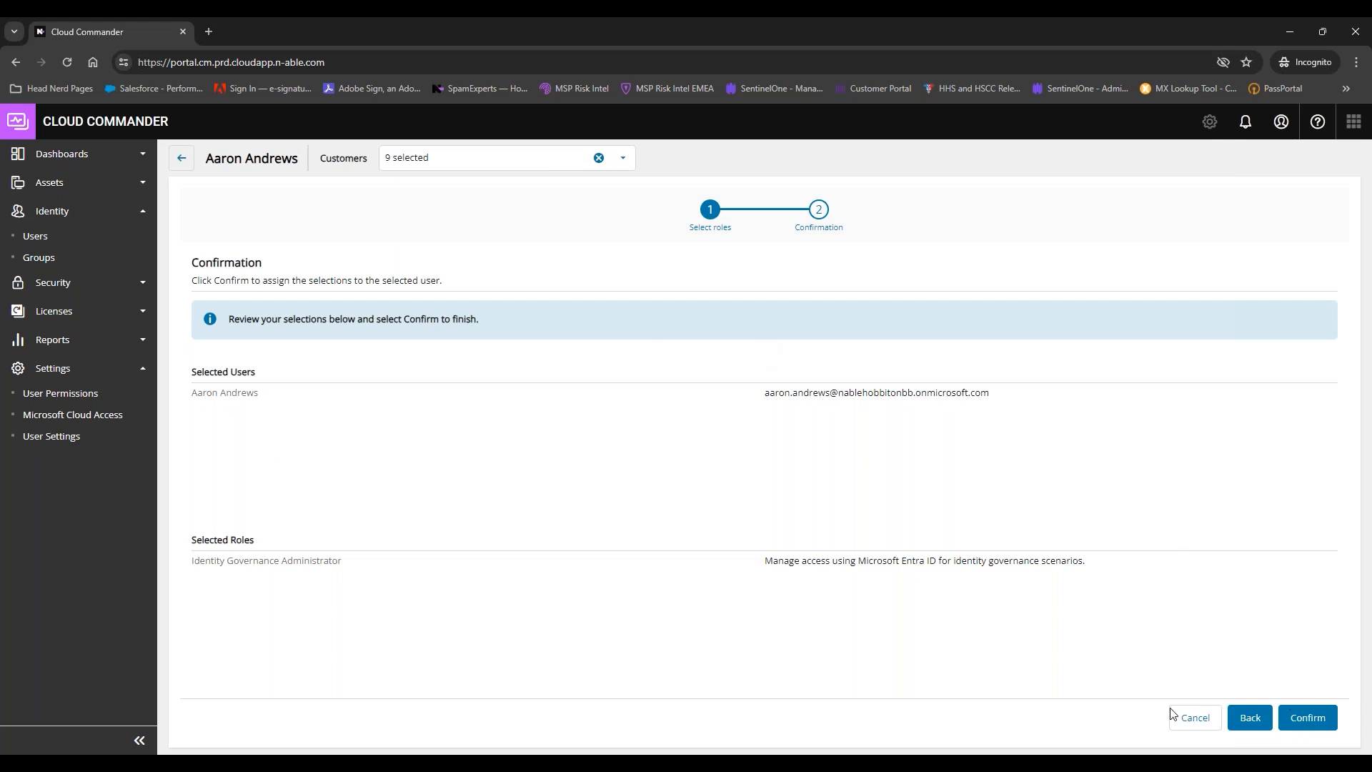
{"action": "left_click", "coordinate": [1196, 718]}
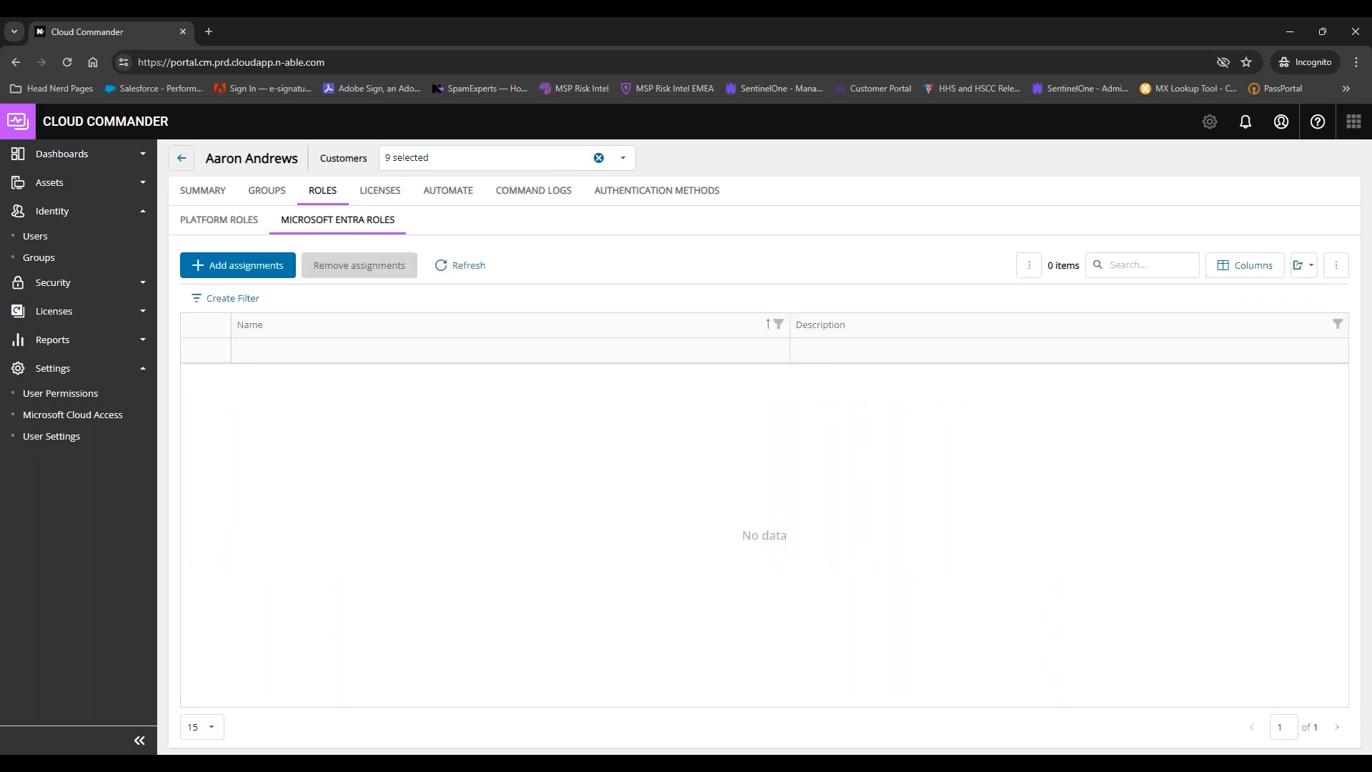
{"action": "left_click", "coordinate": [460, 266]}
Step: Open the Groups overview and check which customers are included in it
{"action": "left_click", "coordinate": [43, 258]}
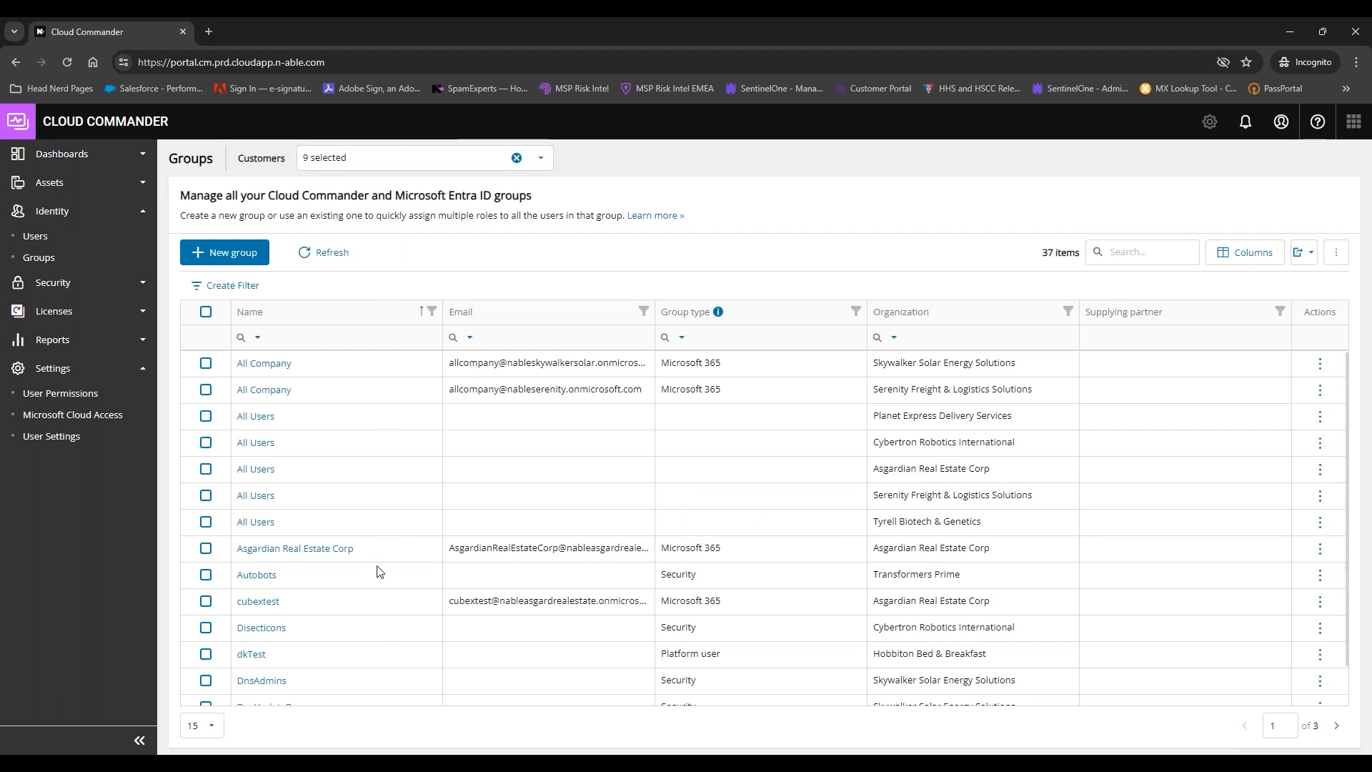
{"action": "left_click", "coordinate": [392, 166]}
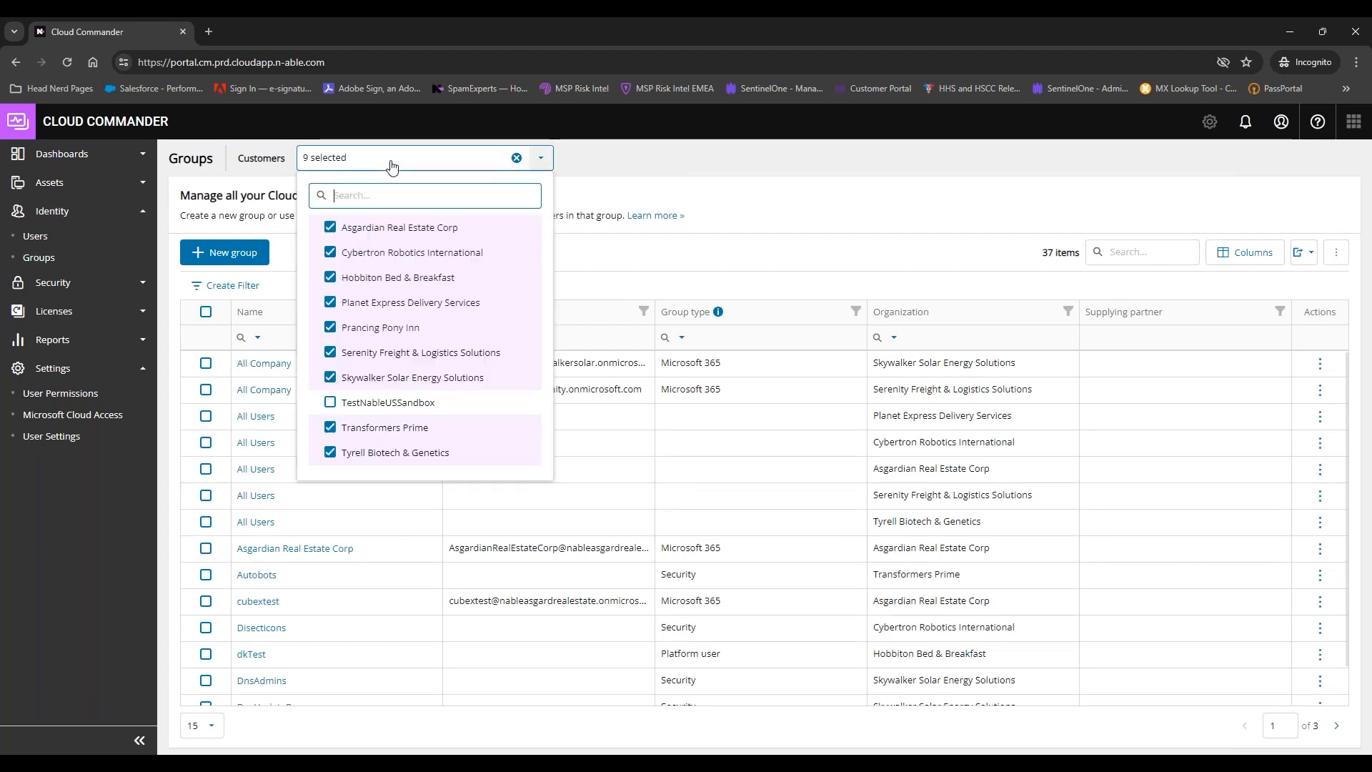
{"action": "left_click", "coordinate": [392, 166]}
Step: Start a new group of type Security in the Asgardian Real Estate Corp organization
{"action": "left_click", "coordinate": [214, 254]}
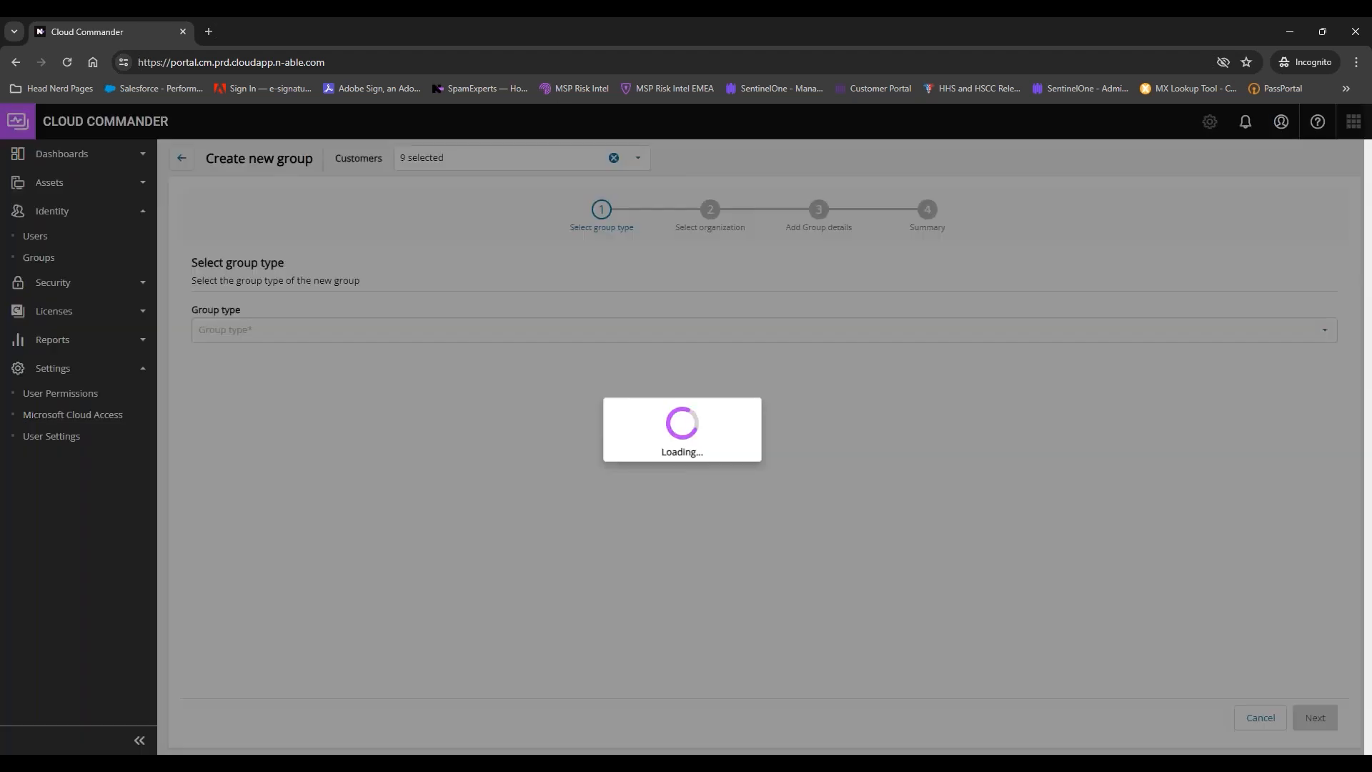
{"action": "left_click", "coordinate": [383, 335]}
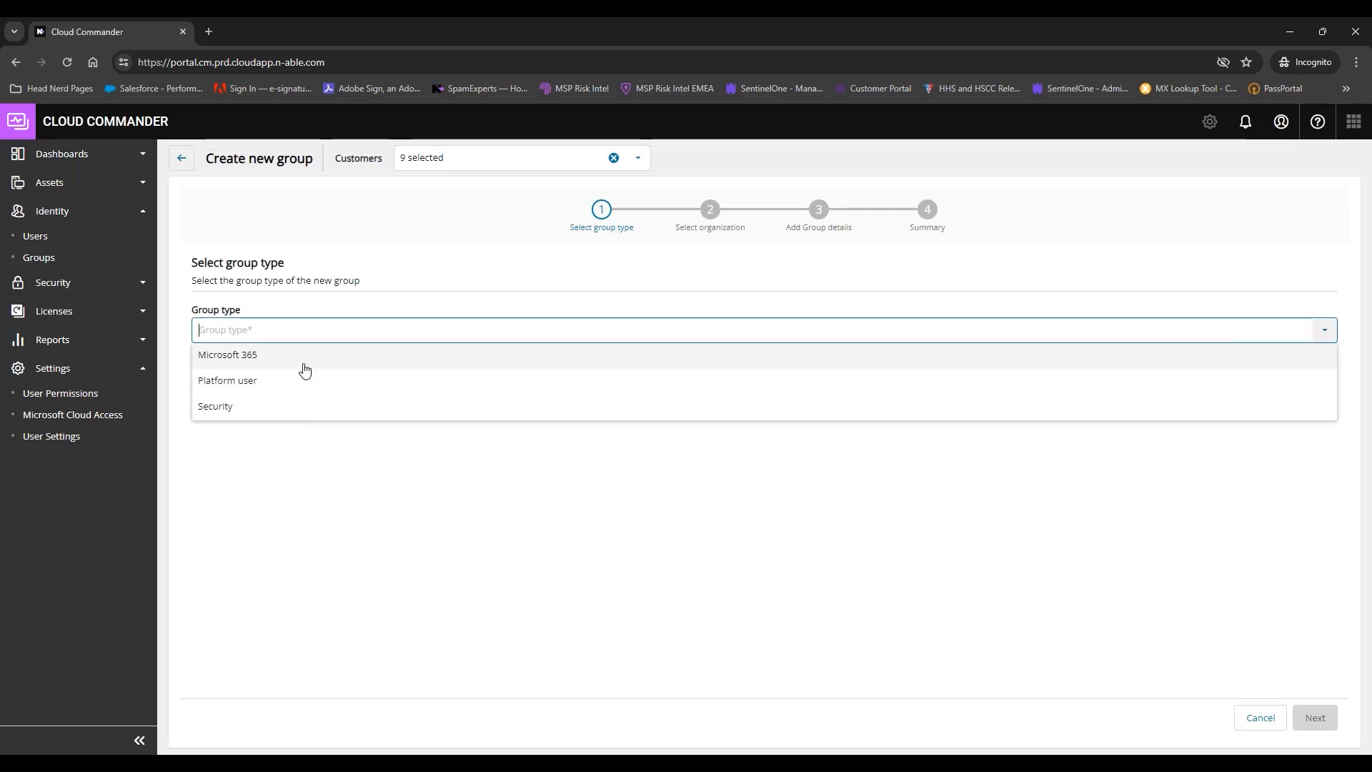
{"action": "left_click", "coordinate": [294, 405]}
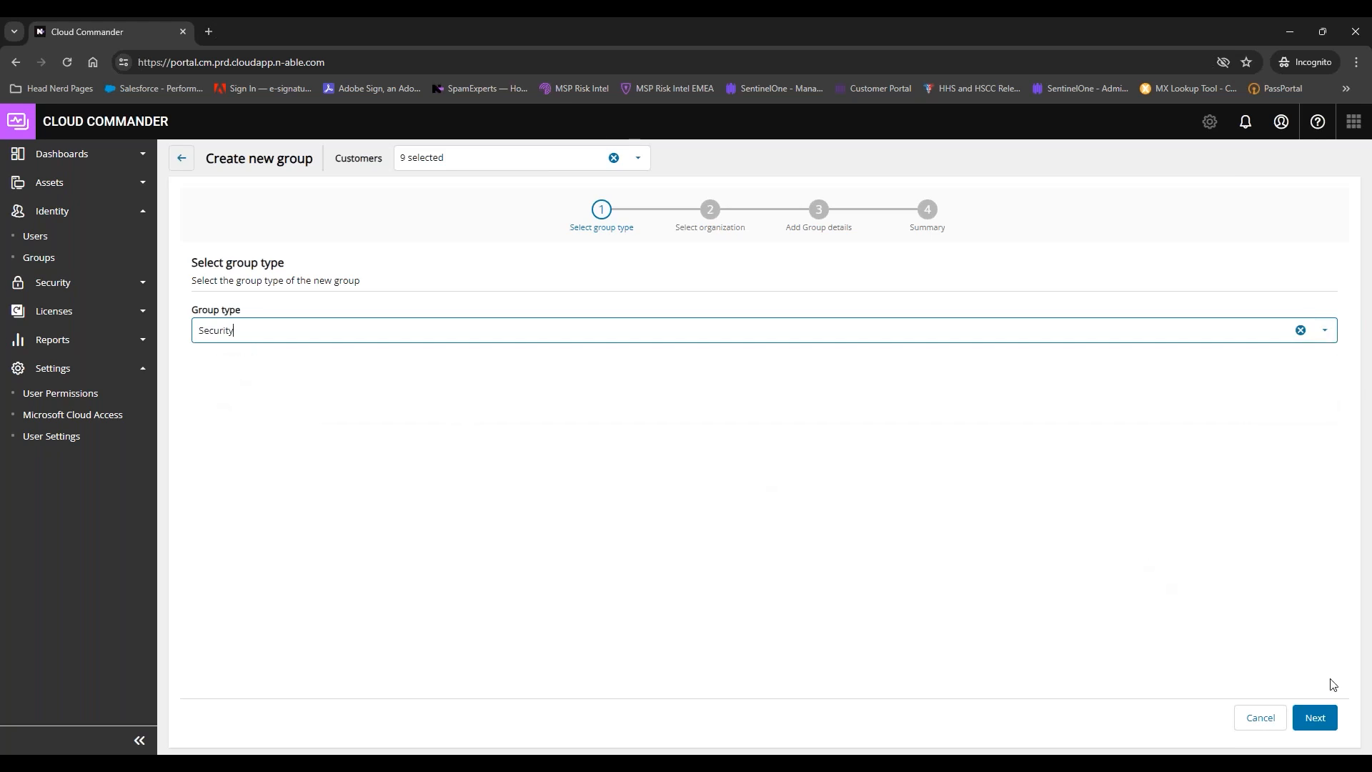
{"action": "left_click", "coordinate": [1315, 718]}
{"action": "left_click", "coordinate": [616, 339]}
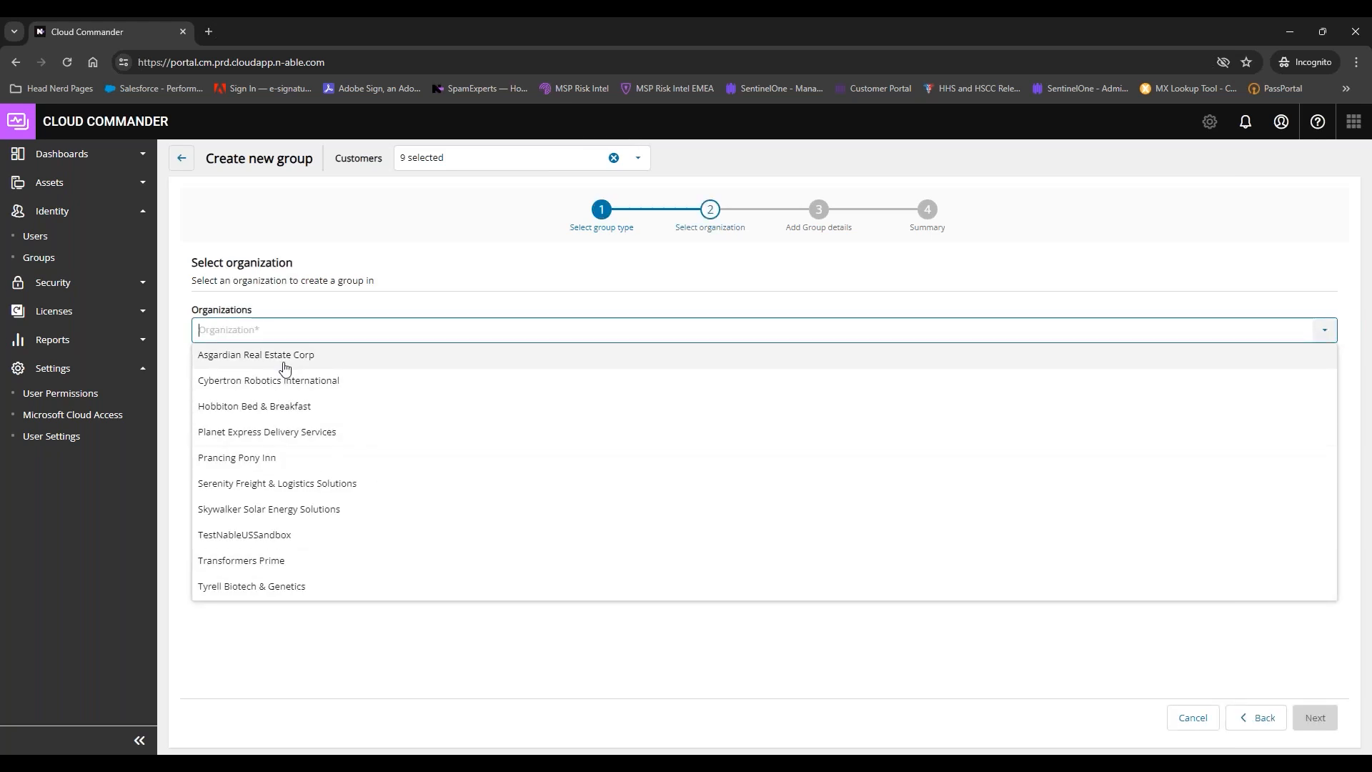
{"action": "left_click", "coordinate": [256, 355]}
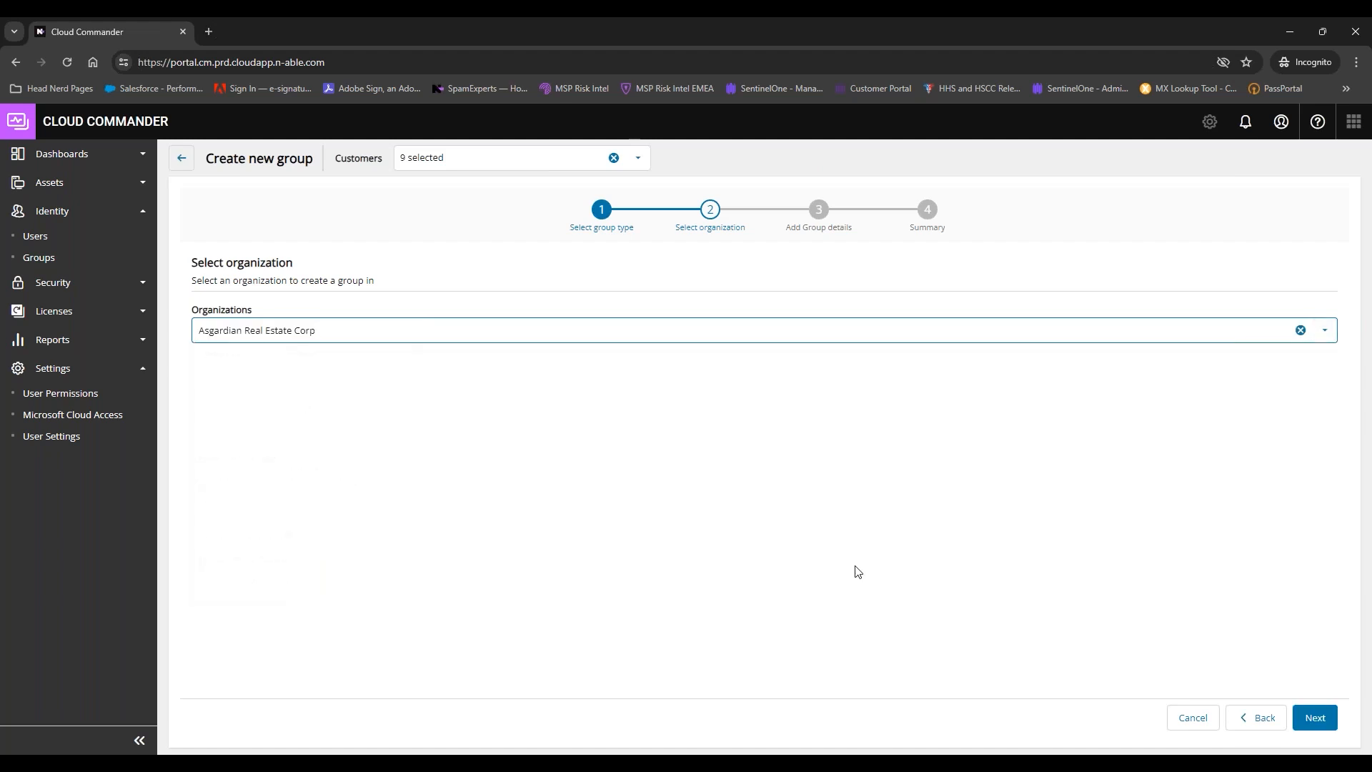
{"action": "left_click", "coordinate": [1316, 718]}
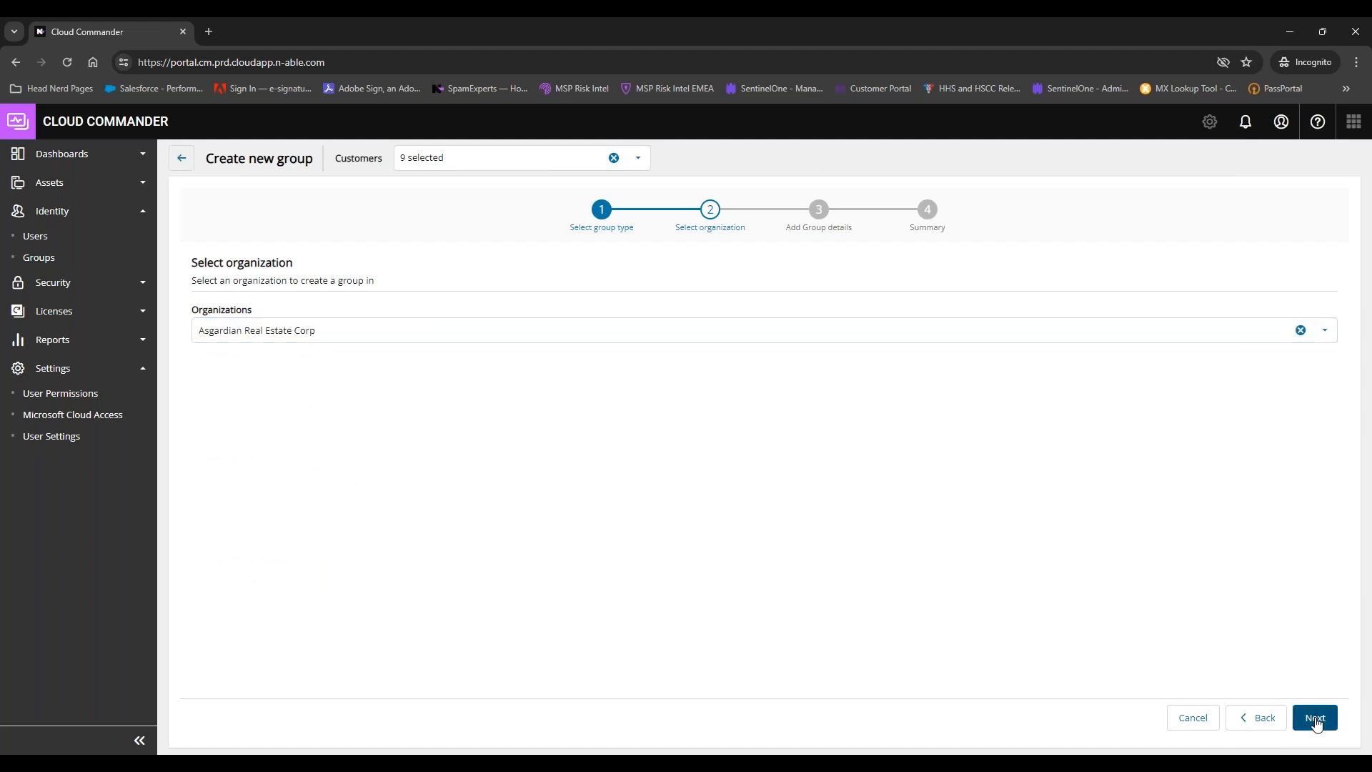
Step: Name the group AAAA, describe it as "testing BC", and confirm its creation
{"action": "left_click", "coordinate": [282, 371]}
{"action": "type", "text": "AAAA"}
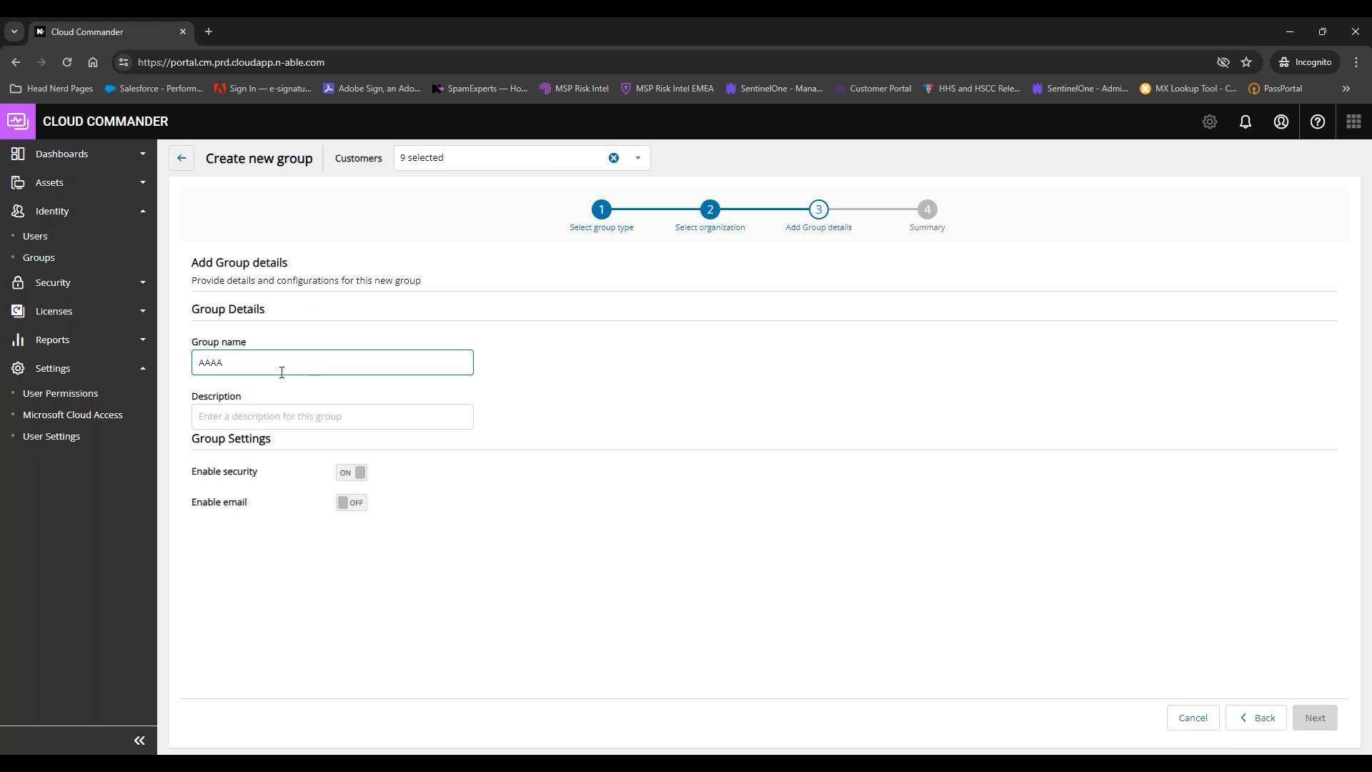
{"action": "left_click", "coordinate": [305, 420]}
{"action": "type", "text": "testing BC"}
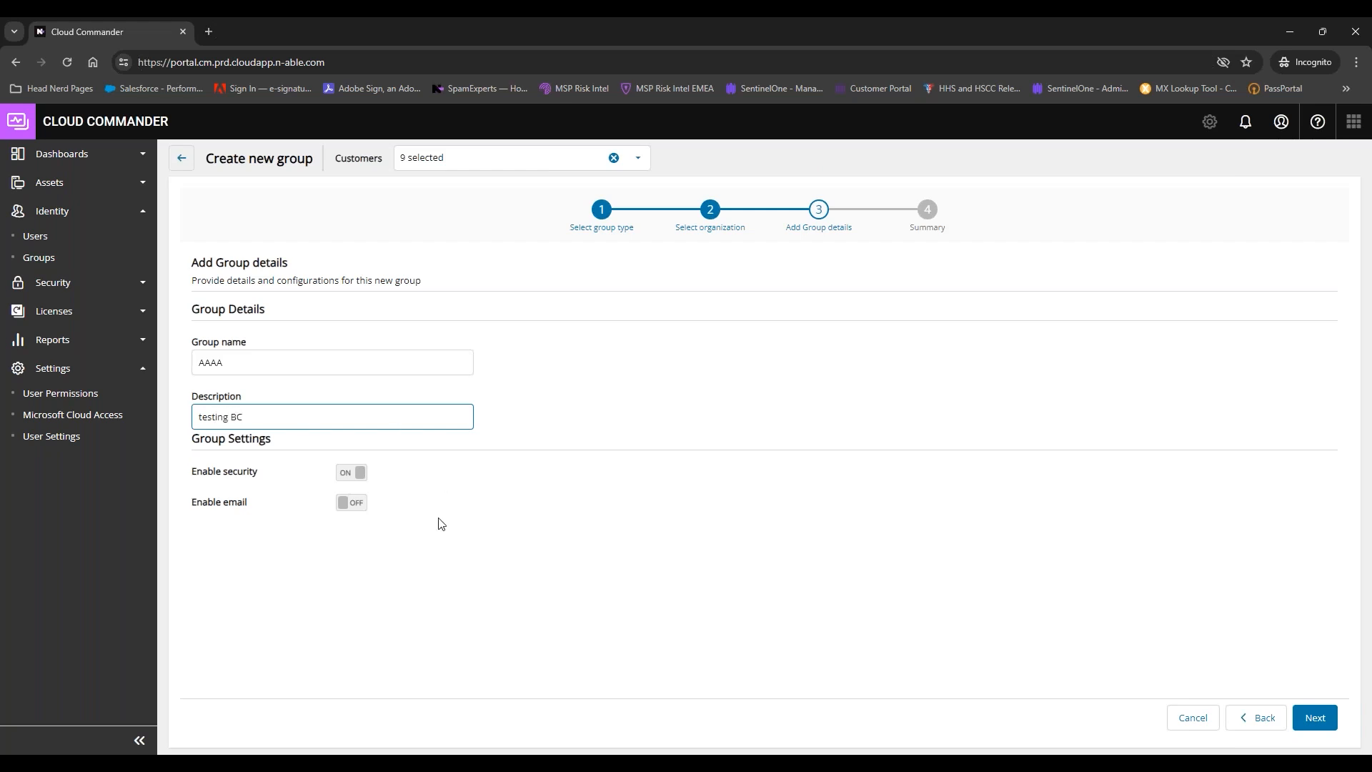
{"action": "left_click", "coordinate": [348, 508]}
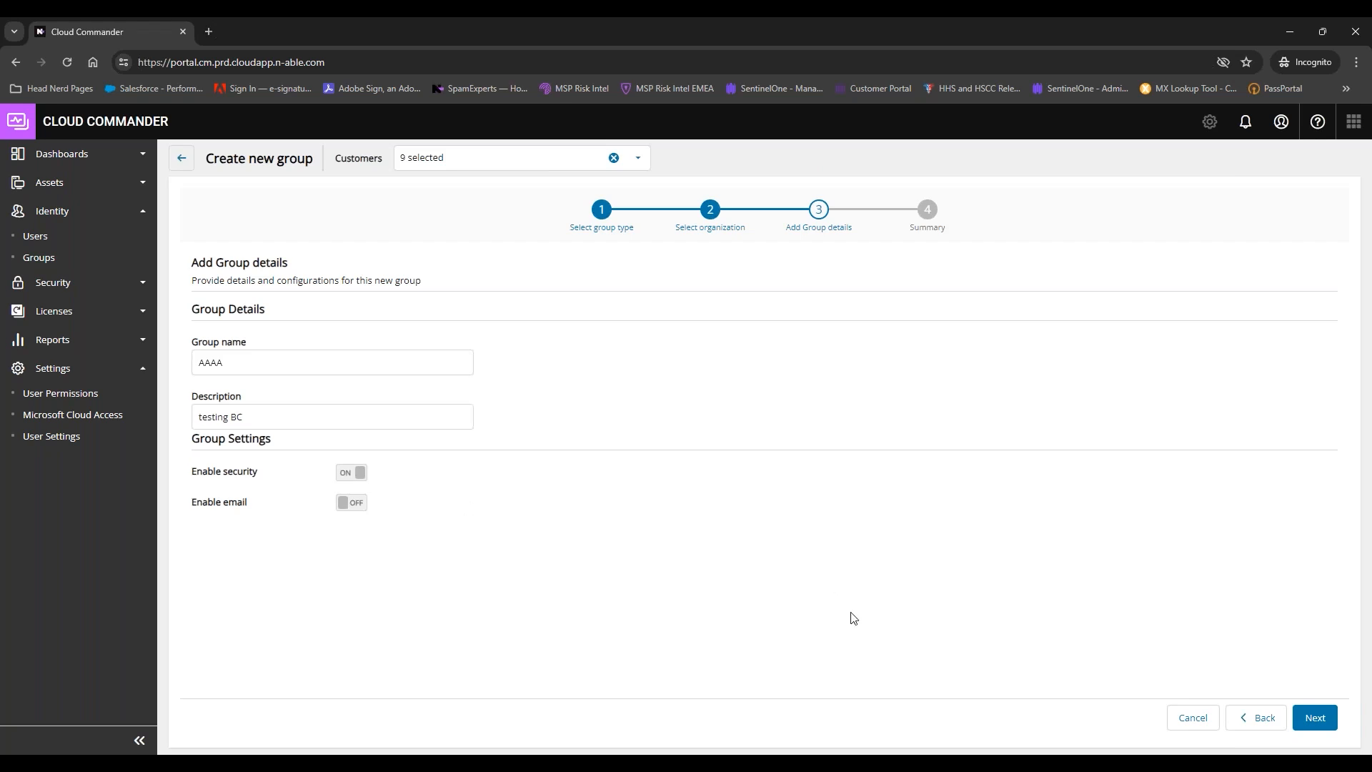
{"action": "left_click", "coordinate": [1321, 720]}
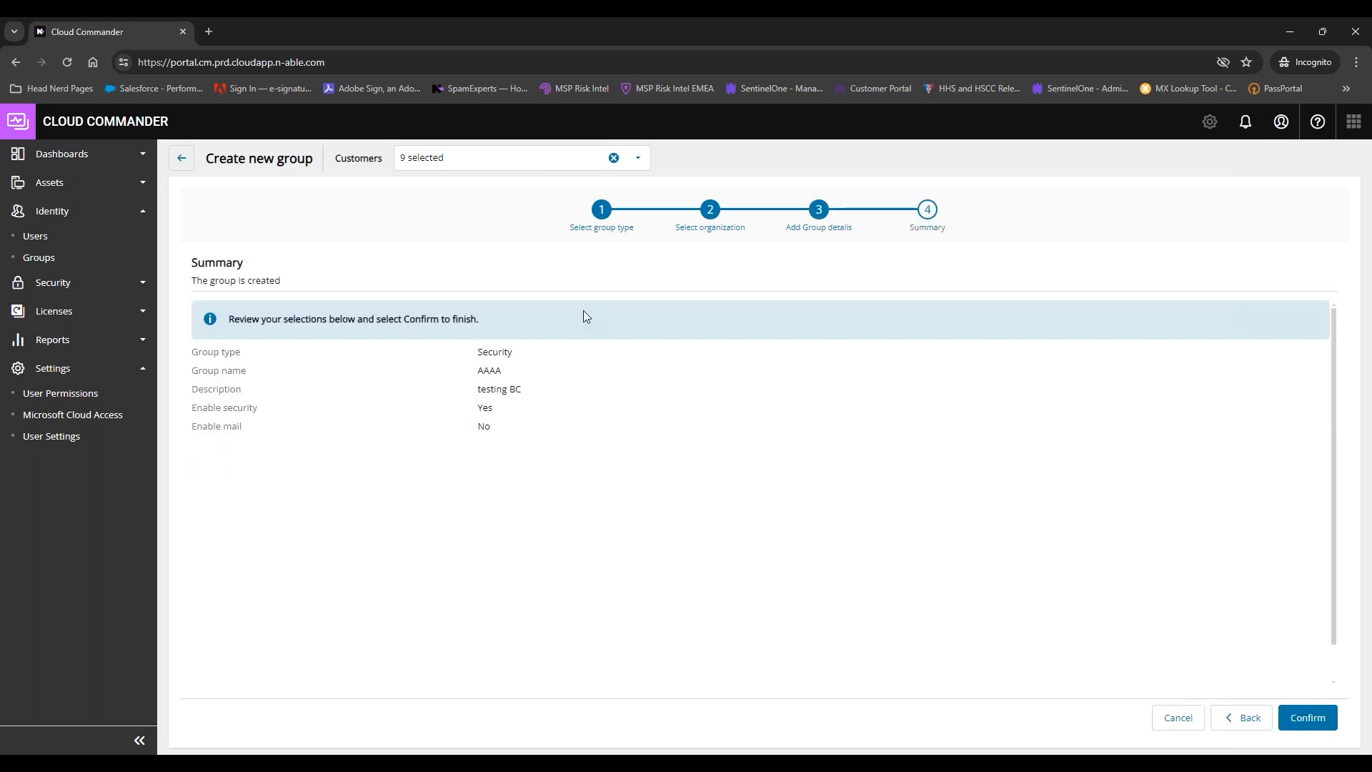
{"action": "double_click", "coordinate": [499, 370]}
{"action": "left_click", "coordinate": [498, 372]}
{"action": "left_click", "coordinate": [1325, 720]}
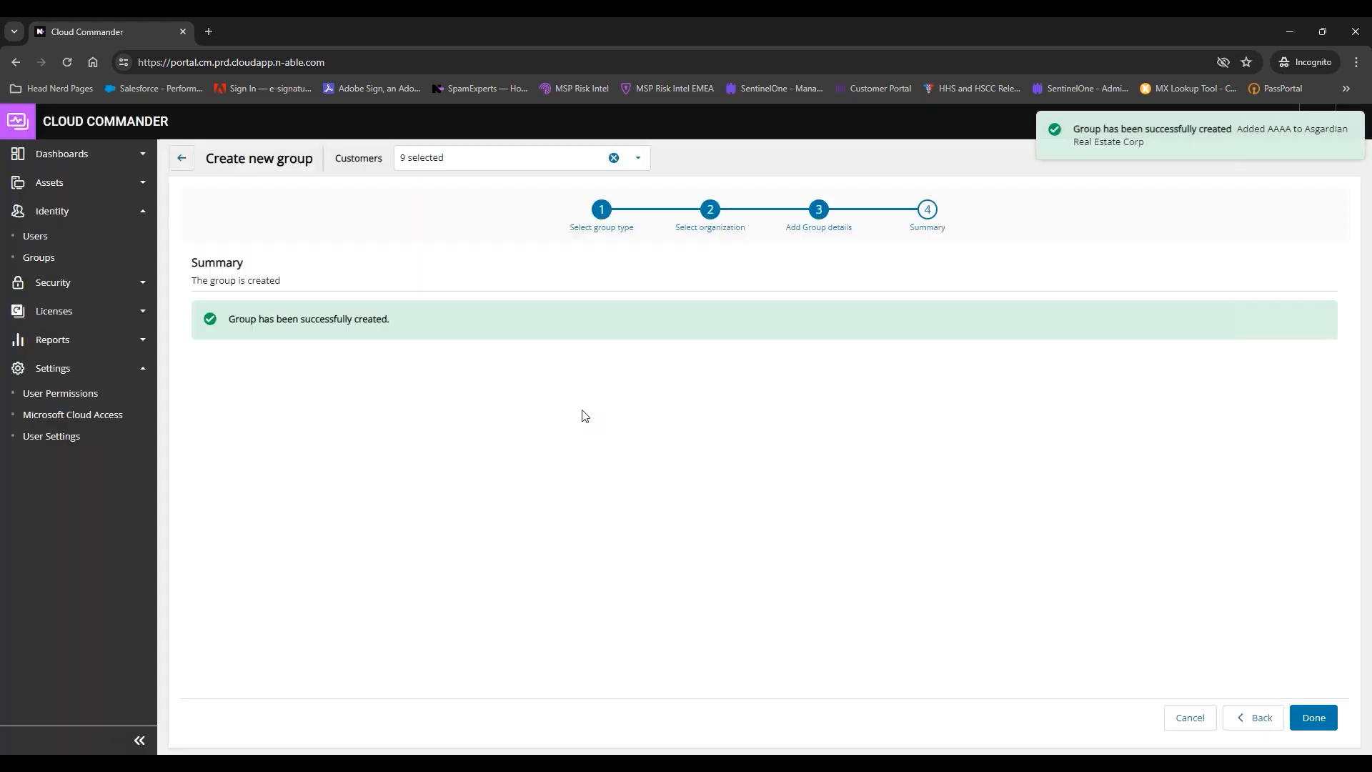
{"action": "left_click", "coordinate": [1315, 719]}
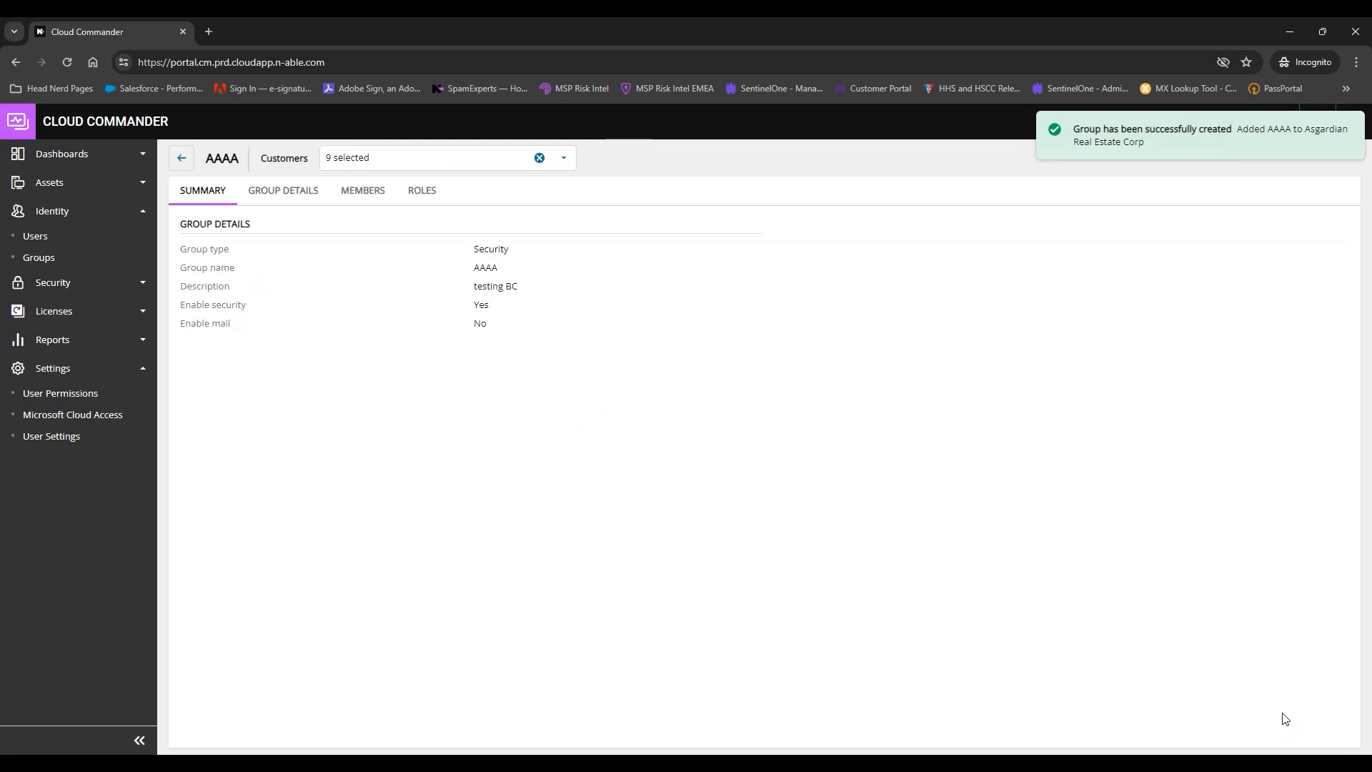
Step: Select group AAAA in the groups list and look at its summary and editable details
{"action": "left_click", "coordinate": [183, 159]}
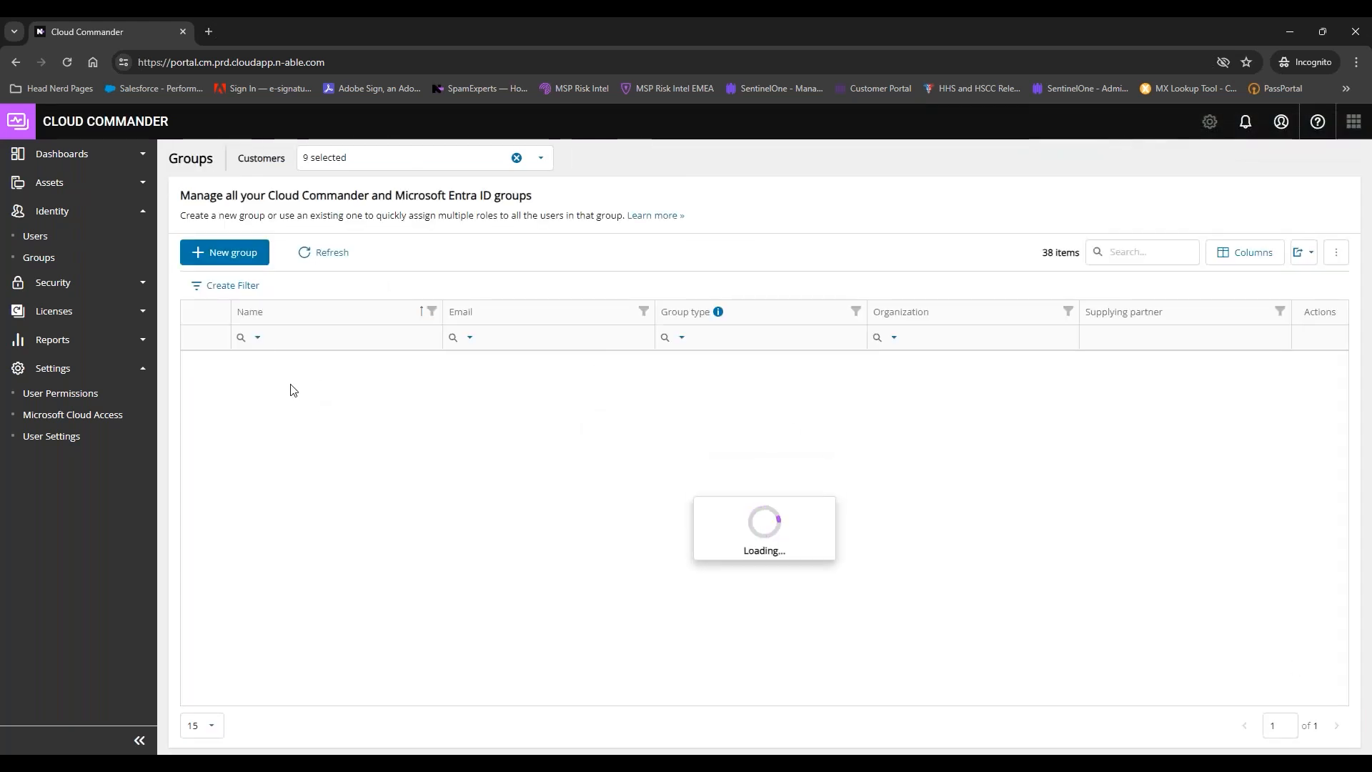
{"action": "left_click_drag", "start_coordinate": [296, 370], "coordinate": [233, 365]}
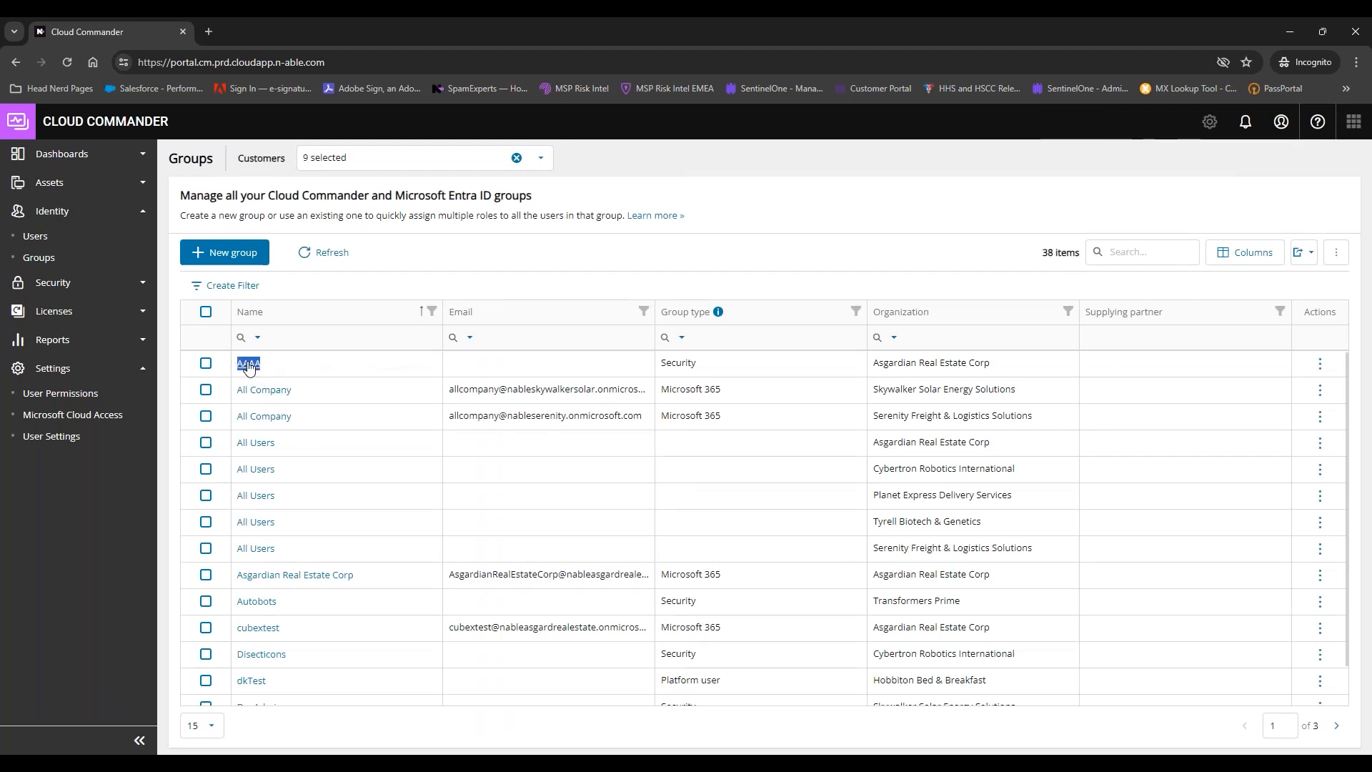
{"action": "left_click", "coordinate": [205, 366]}
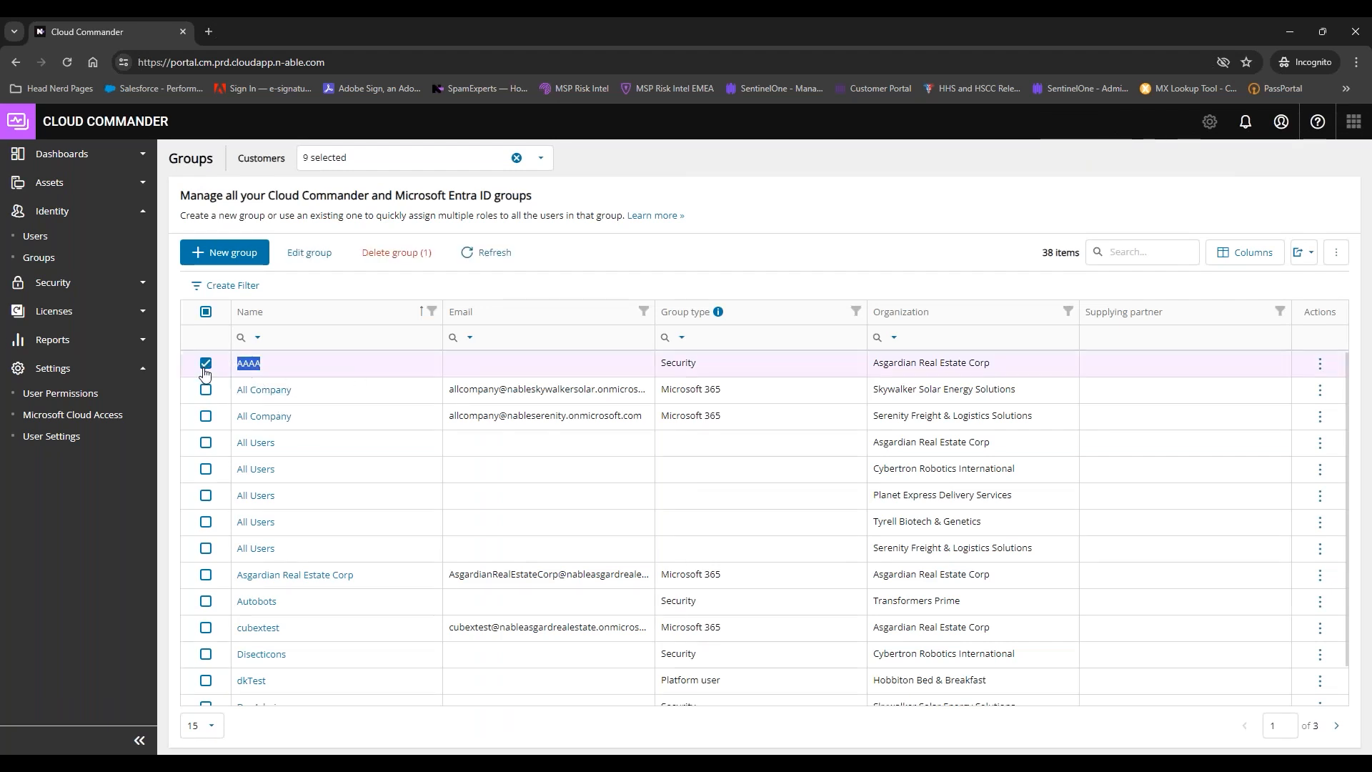
{"action": "left_click", "coordinate": [309, 253]}
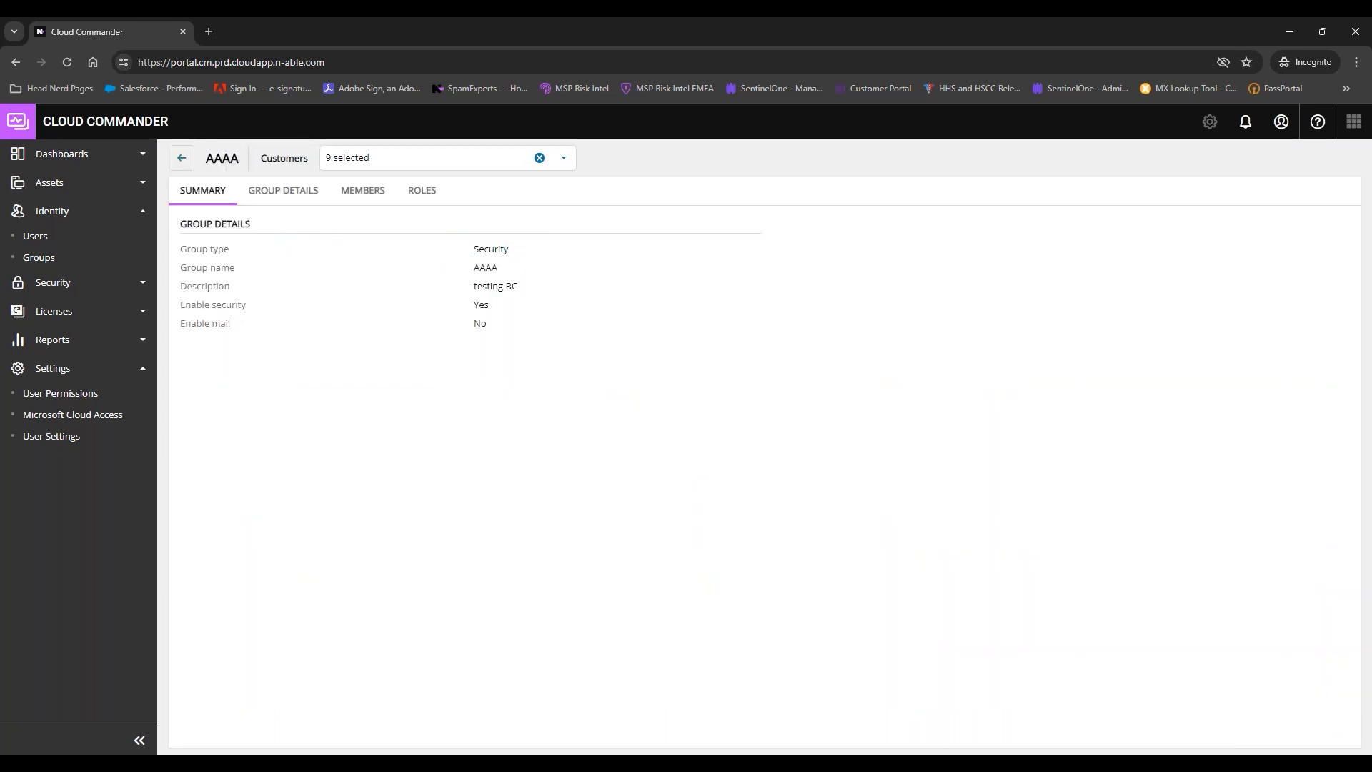
{"action": "left_click", "coordinate": [182, 158]}
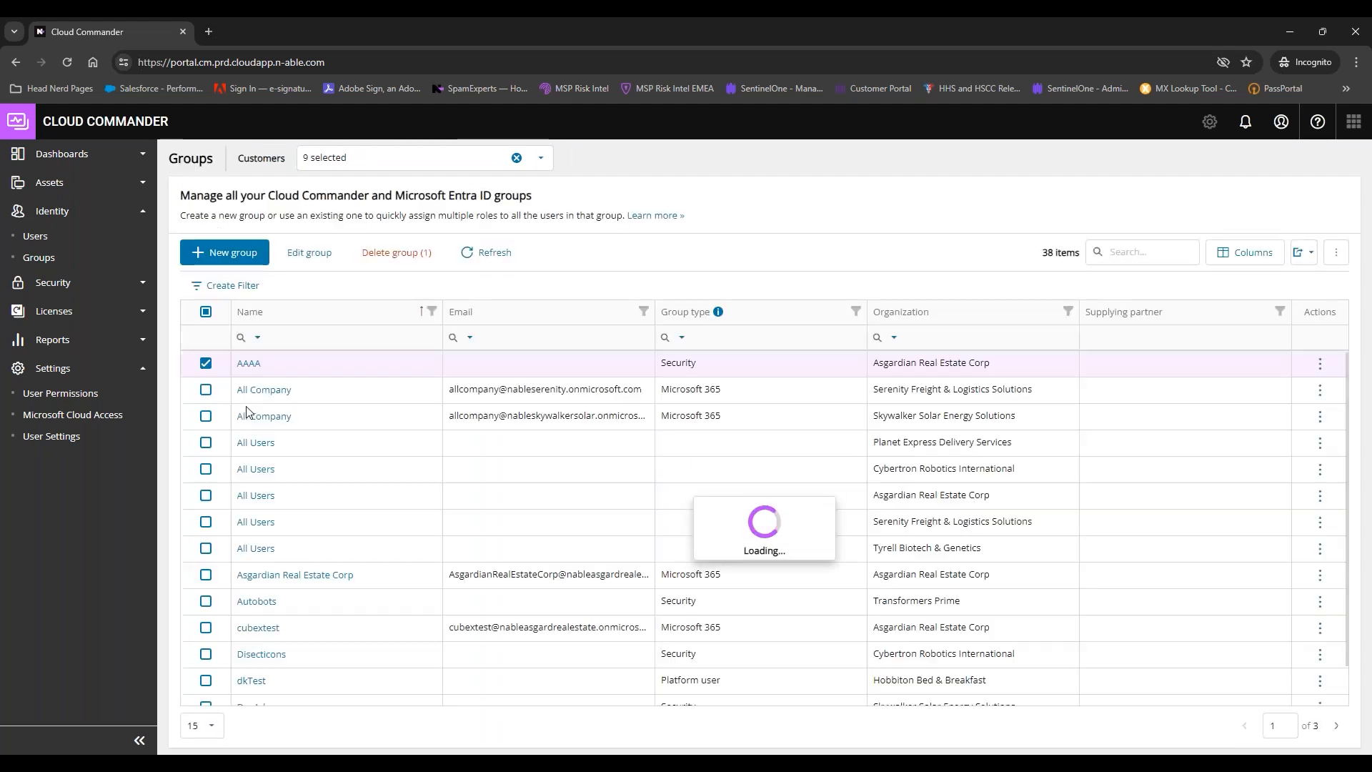
{"action": "left_click", "coordinate": [309, 253]}
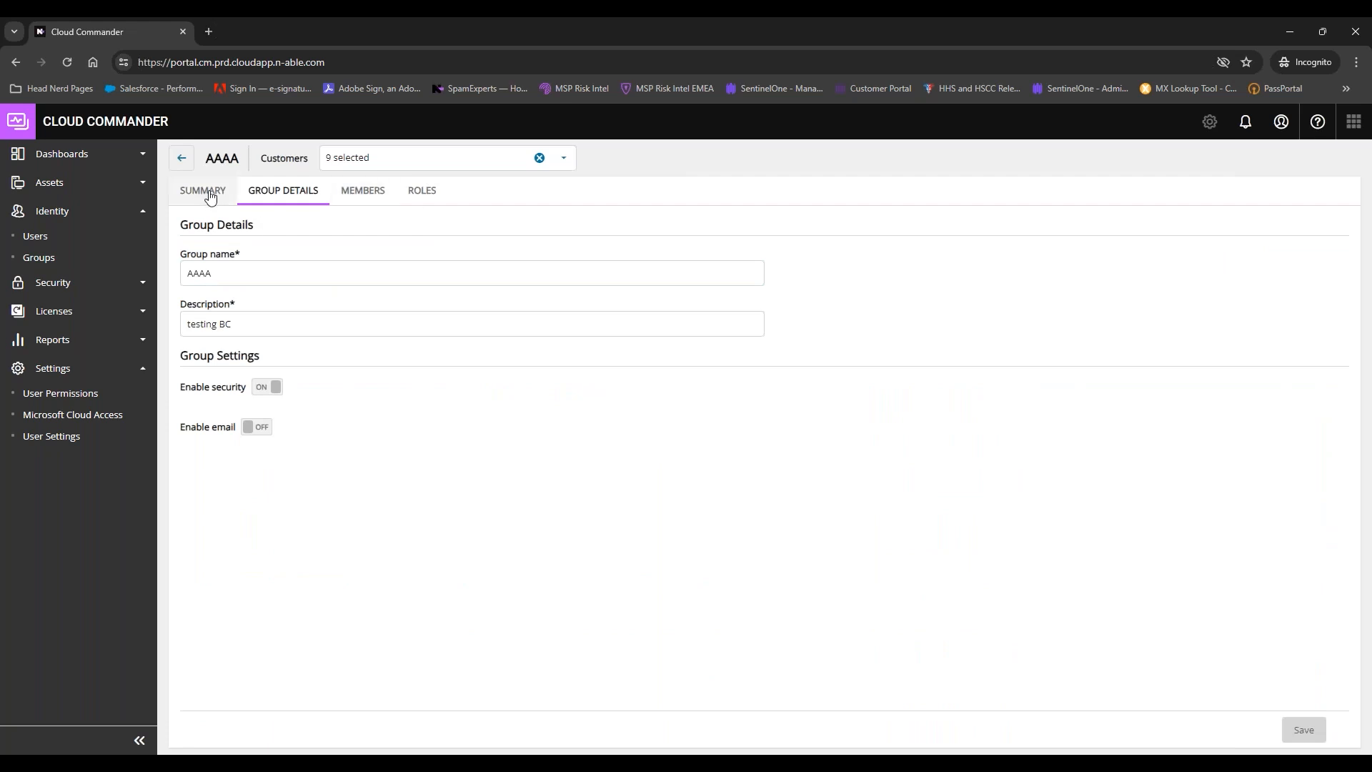
{"action": "left_click", "coordinate": [183, 158]}
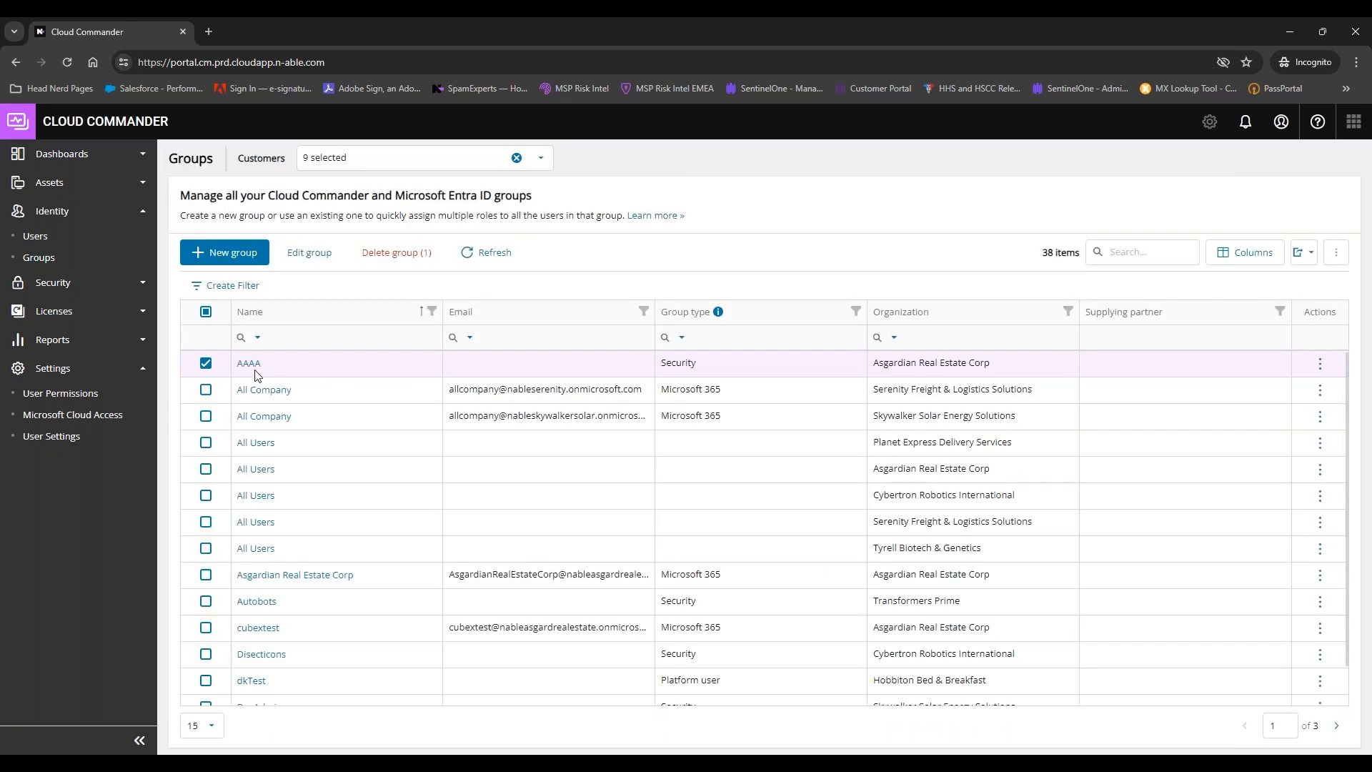
Step: Assign all listed Asgardian Real Estate Corp users as members of group AAAA
{"action": "left_click", "coordinate": [254, 366]}
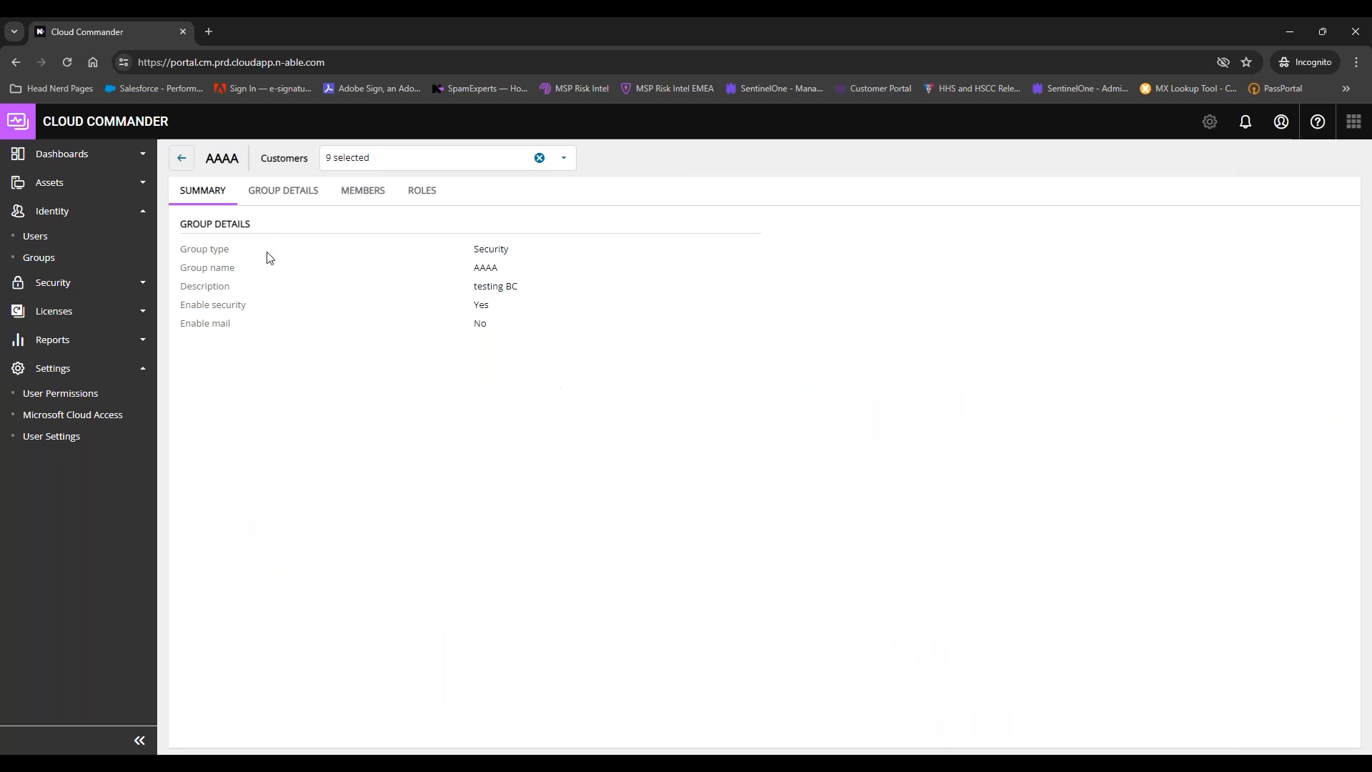
{"action": "left_click", "coordinate": [284, 191]}
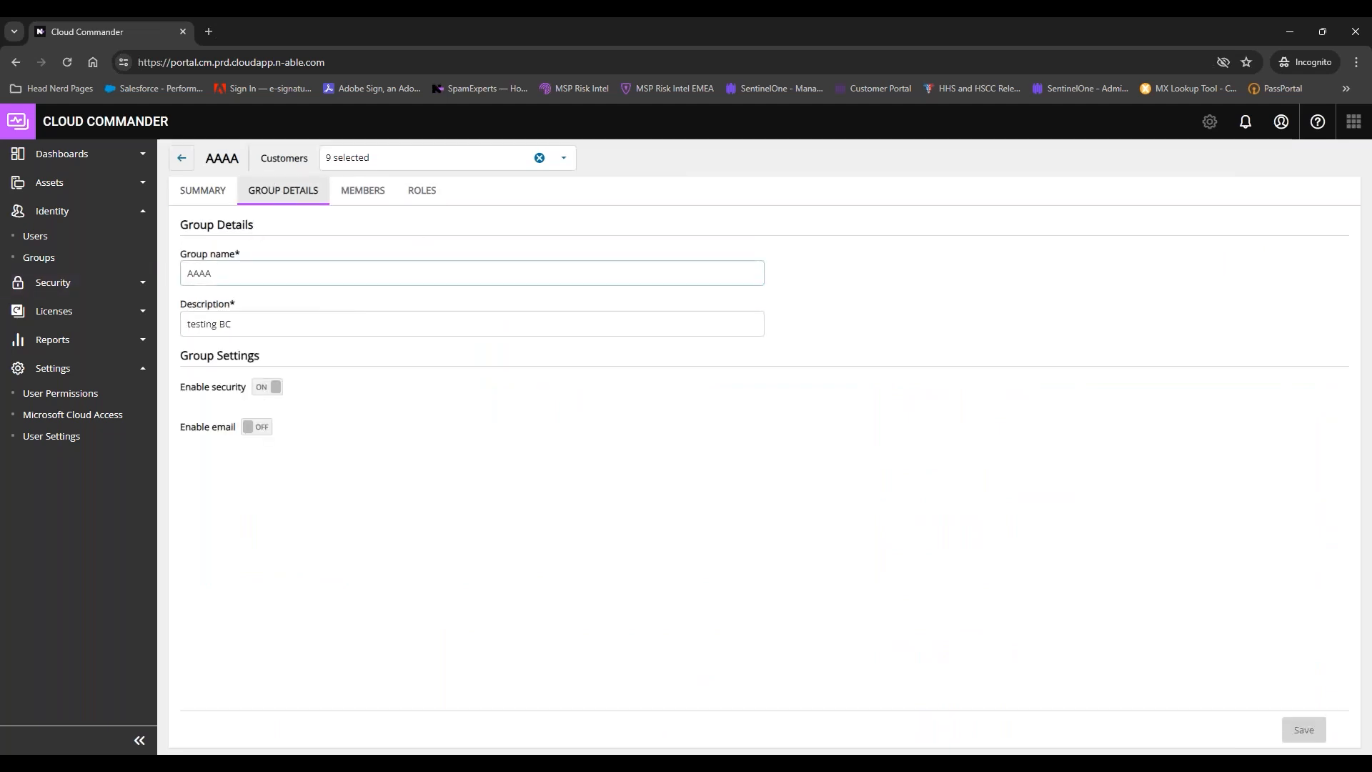
{"action": "left_click", "coordinate": [363, 193]}
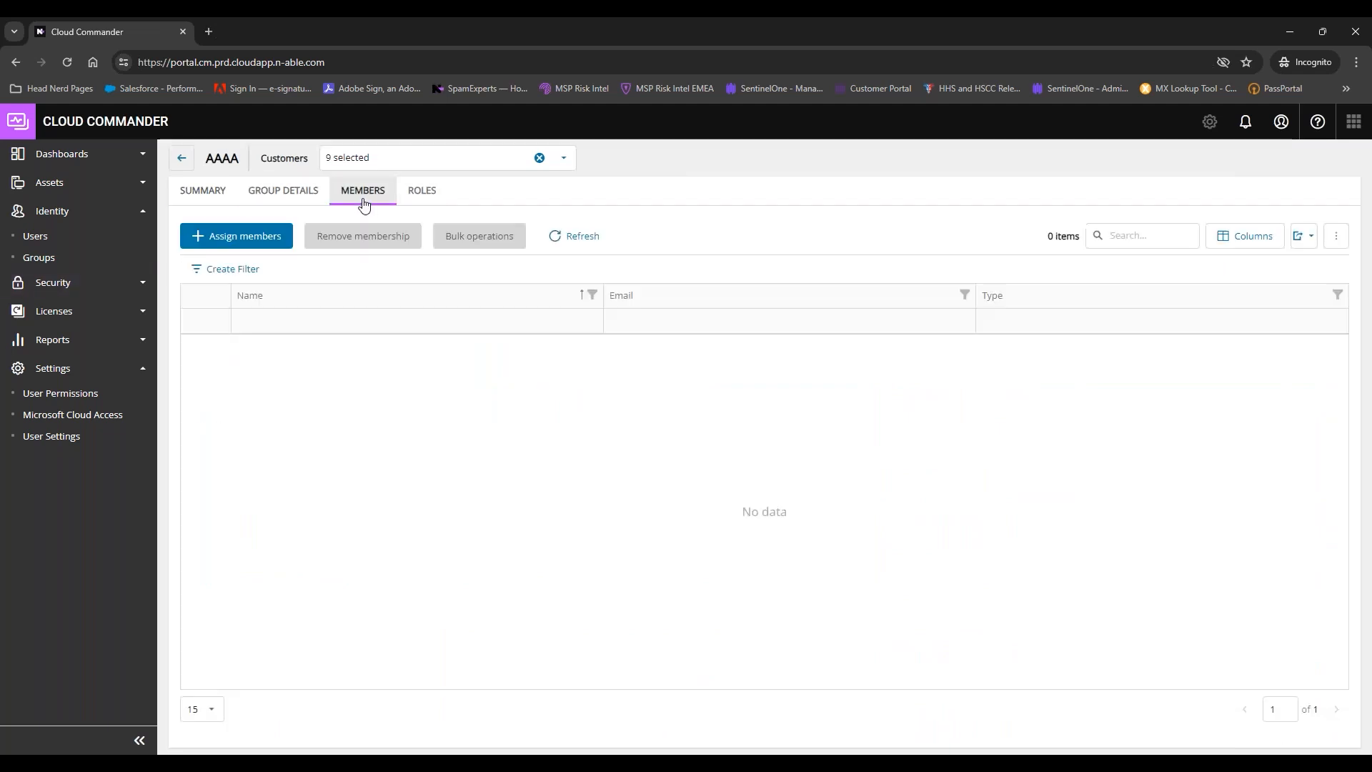
{"action": "left_click", "coordinate": [269, 237]}
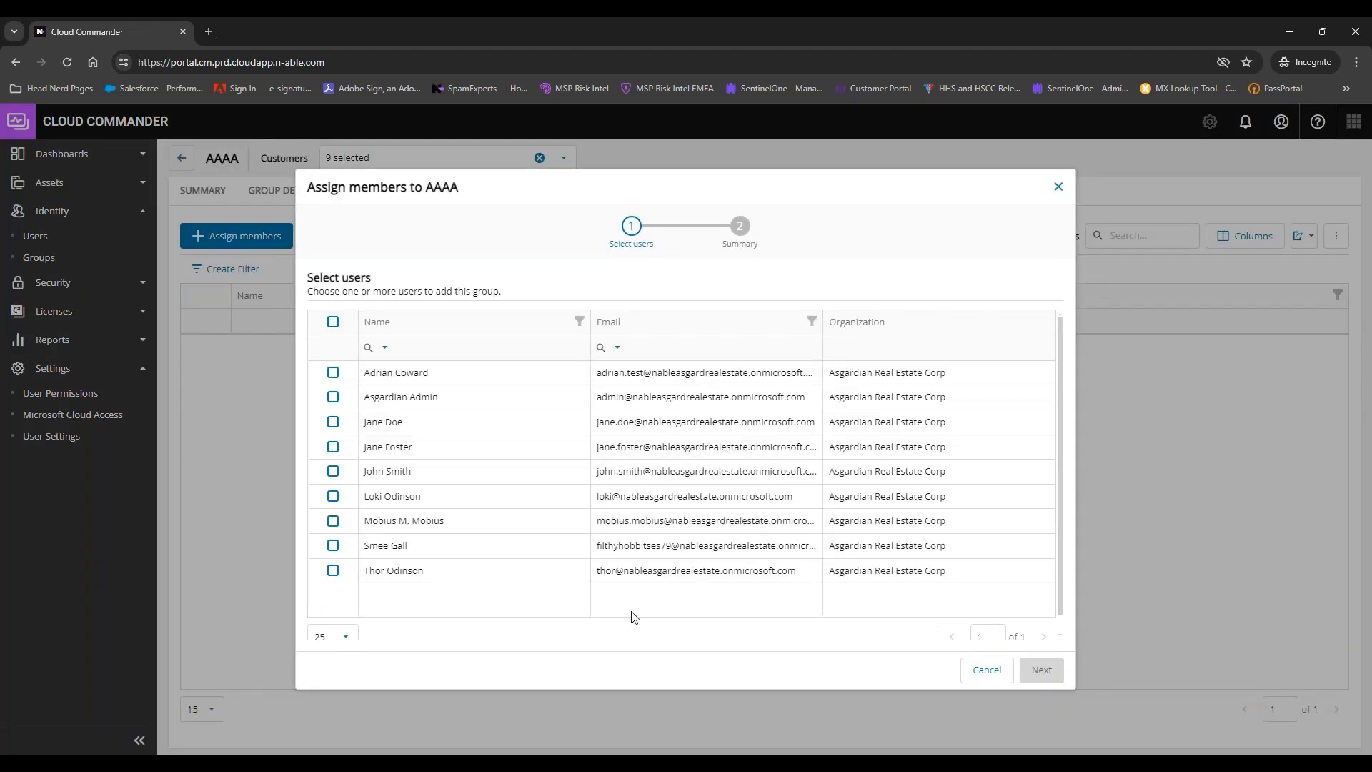
{"action": "left_click", "coordinate": [333, 322]}
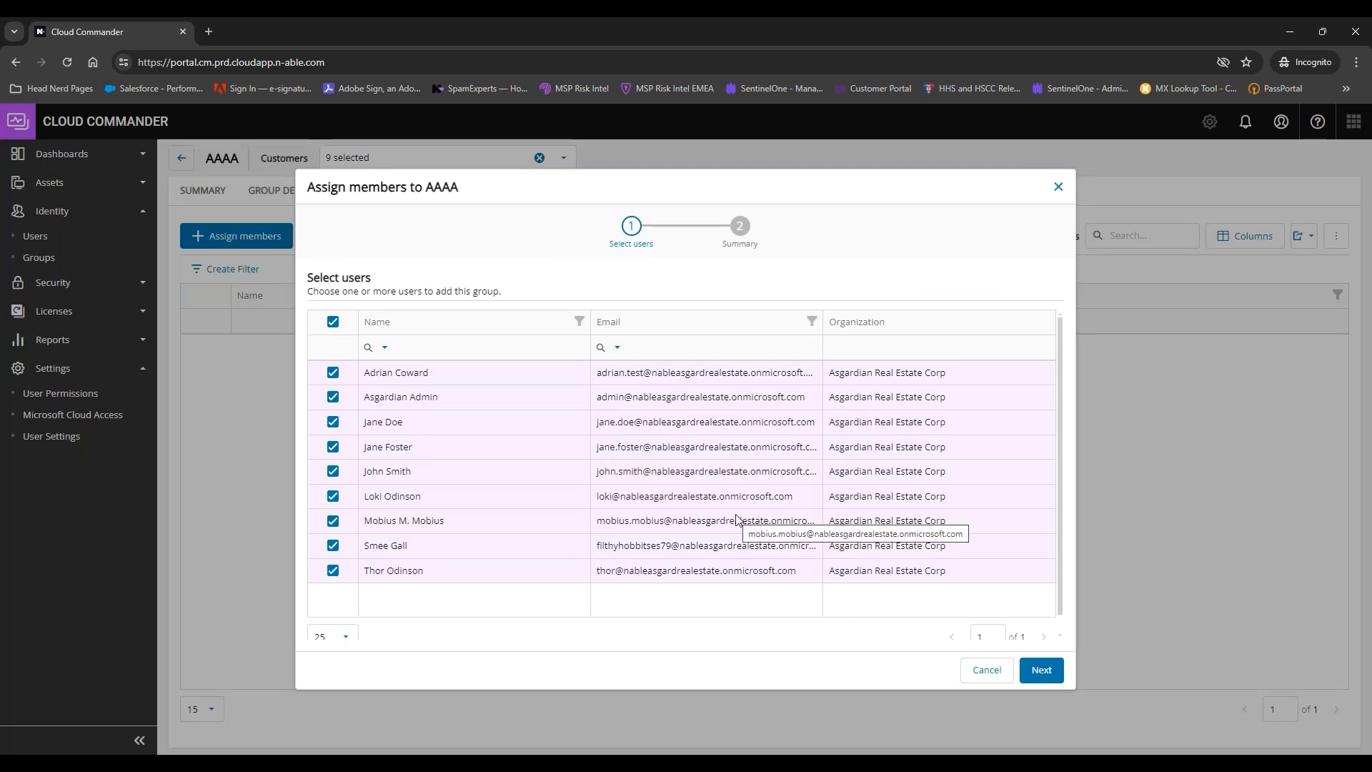
{"action": "left_click", "coordinate": [1042, 669]}
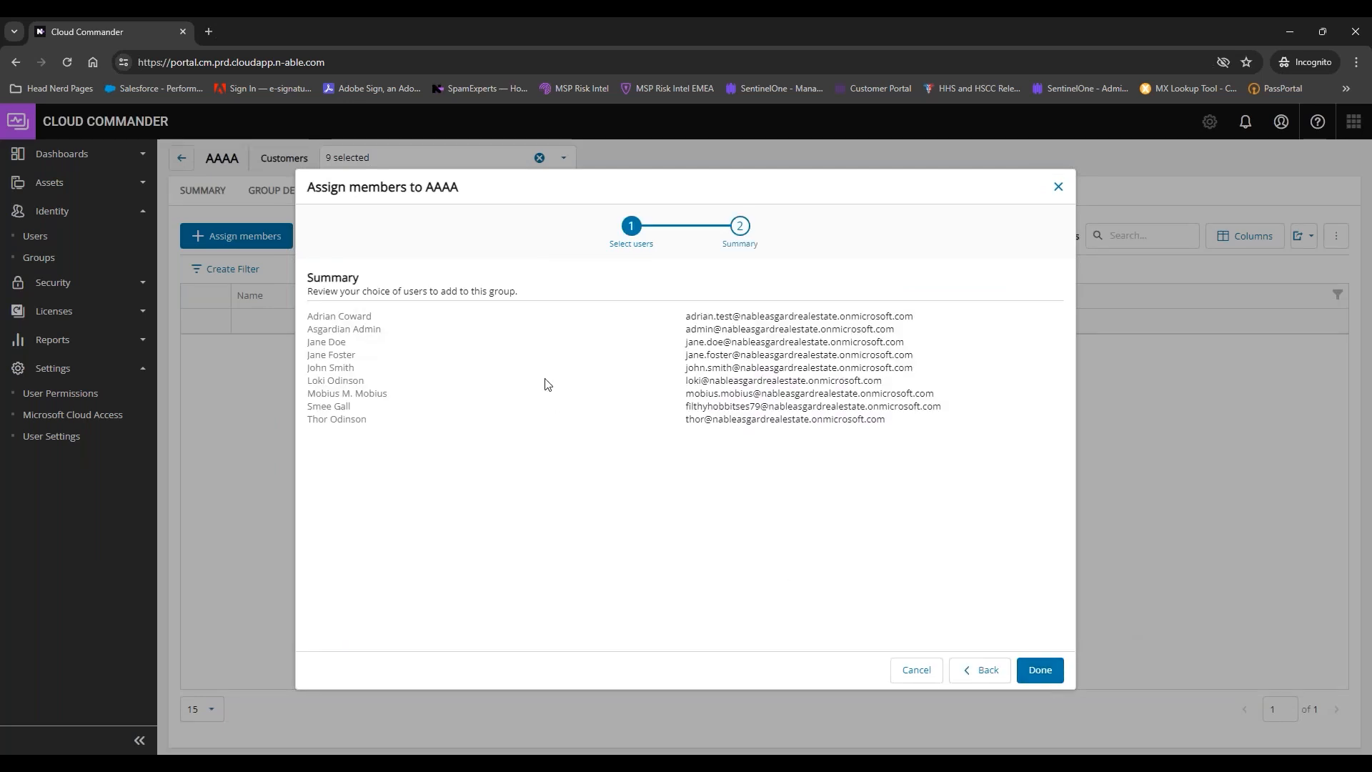
{"action": "left_click", "coordinate": [1047, 670]}
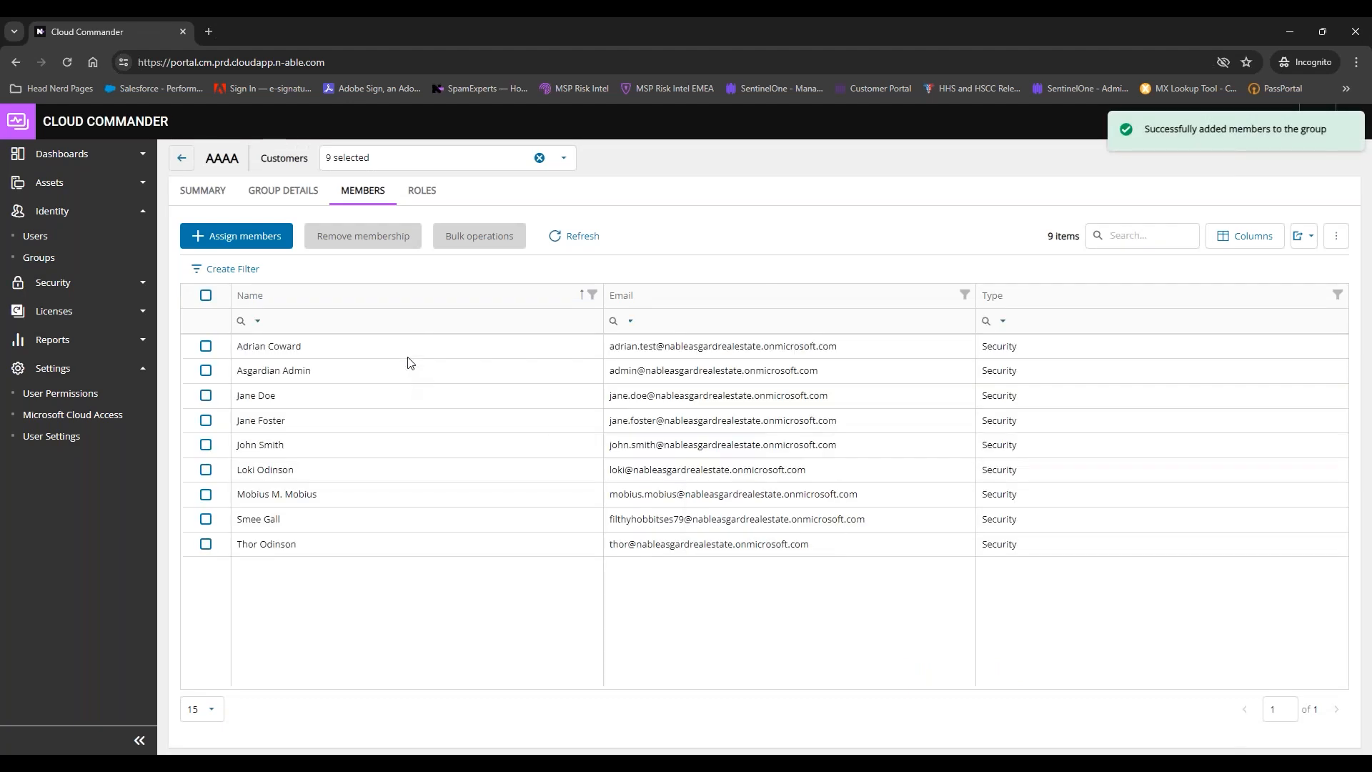
Step: Remove the second, third and fourth listed members from group AAAA
{"action": "left_click", "coordinate": [206, 370]}
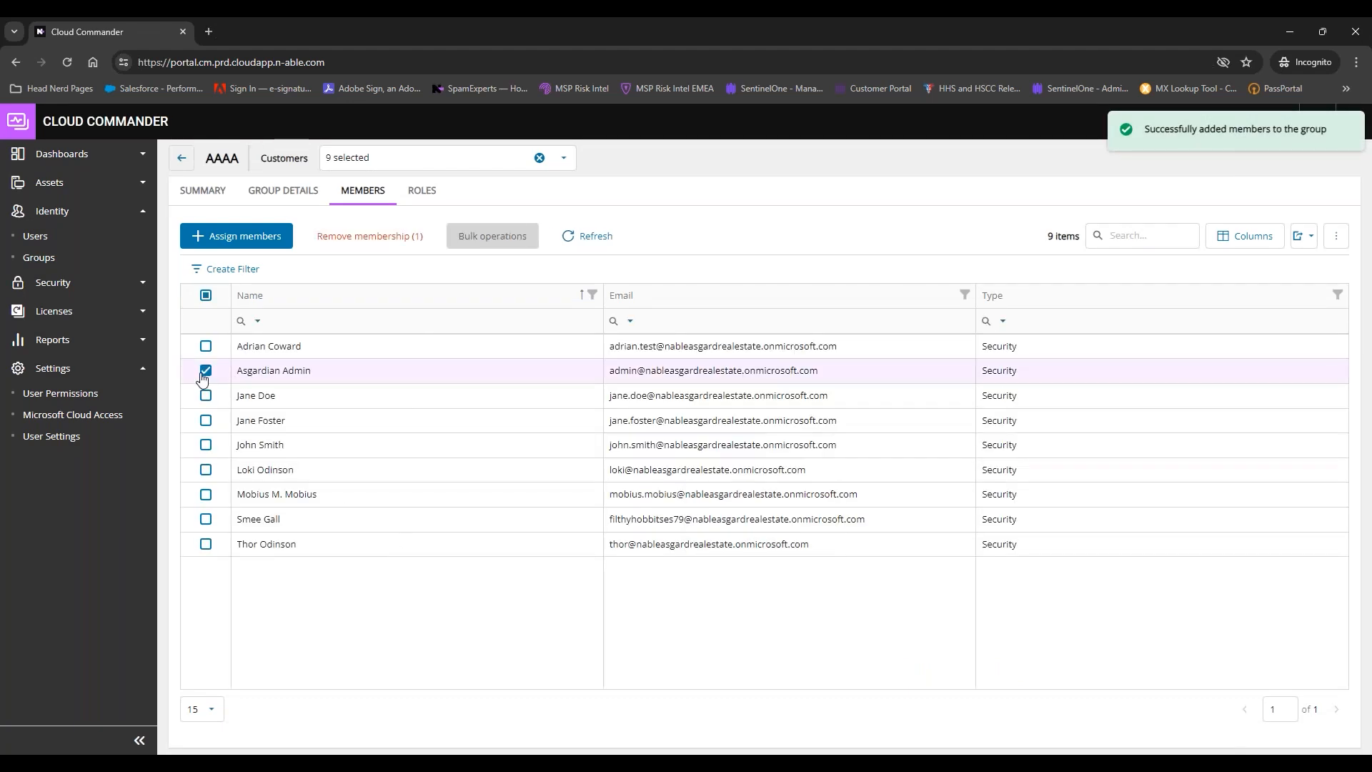
{"action": "left_click", "coordinate": [206, 396]}
{"action": "left_click", "coordinate": [206, 421]}
{"action": "left_click", "coordinate": [386, 241]}
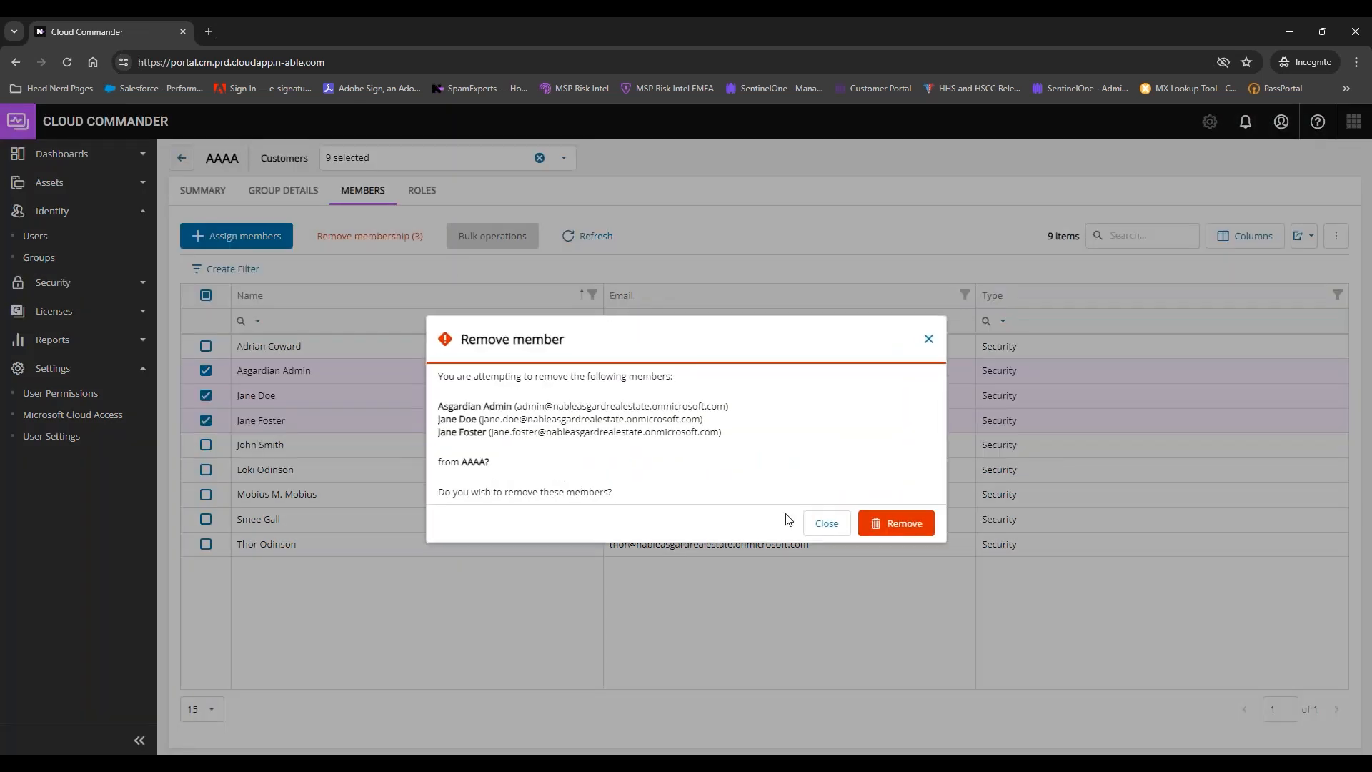
{"action": "left_click", "coordinate": [902, 523]}
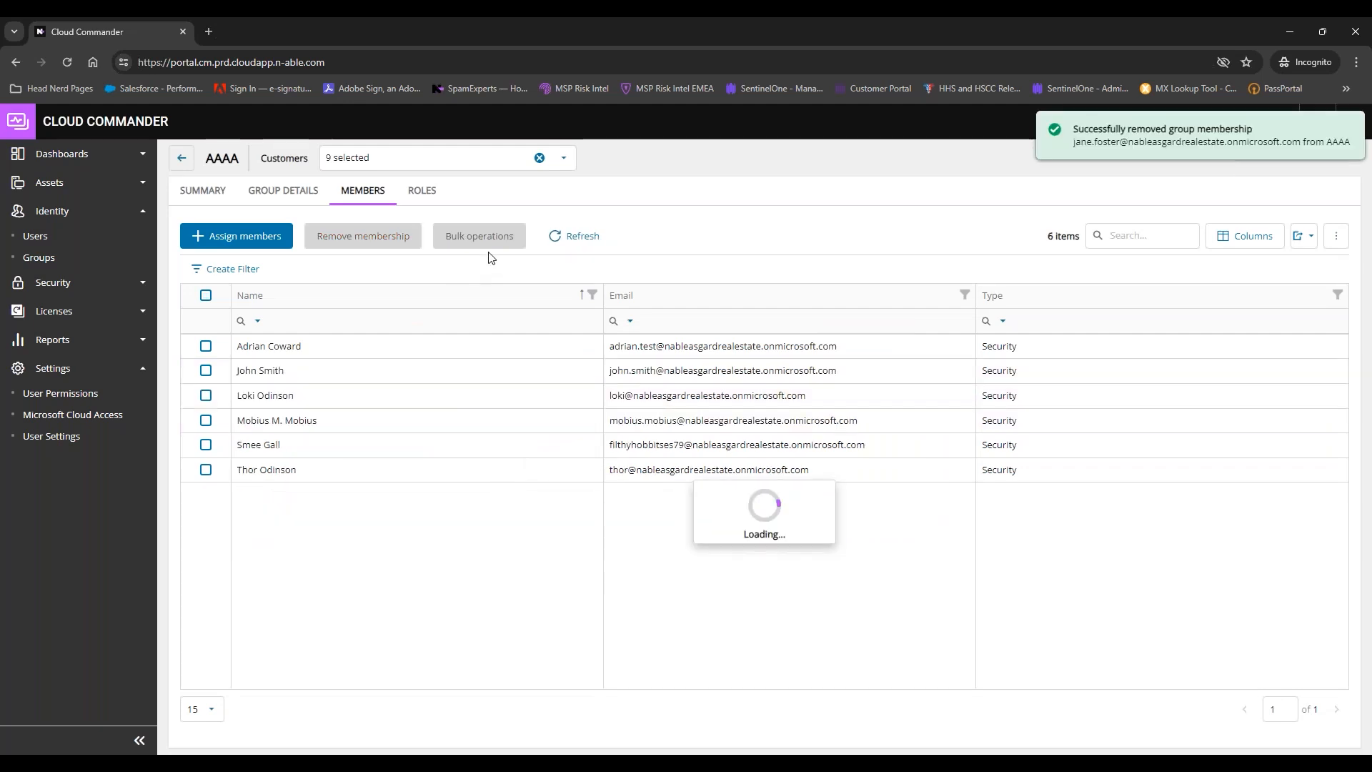
{"action": "left_click", "coordinate": [205, 296]}
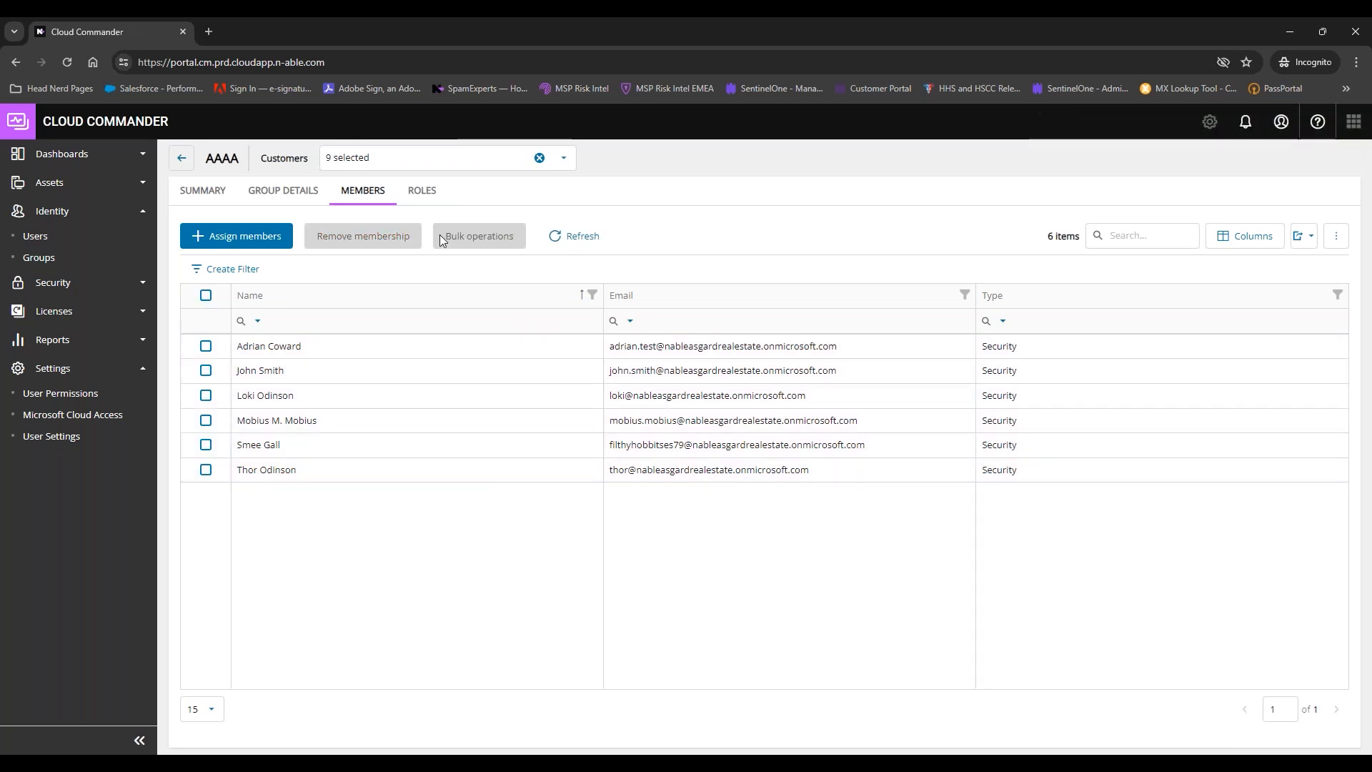
Step: Check the platform roles of group AAAA and delete the group from the groups list
{"action": "left_click", "coordinate": [423, 190]}
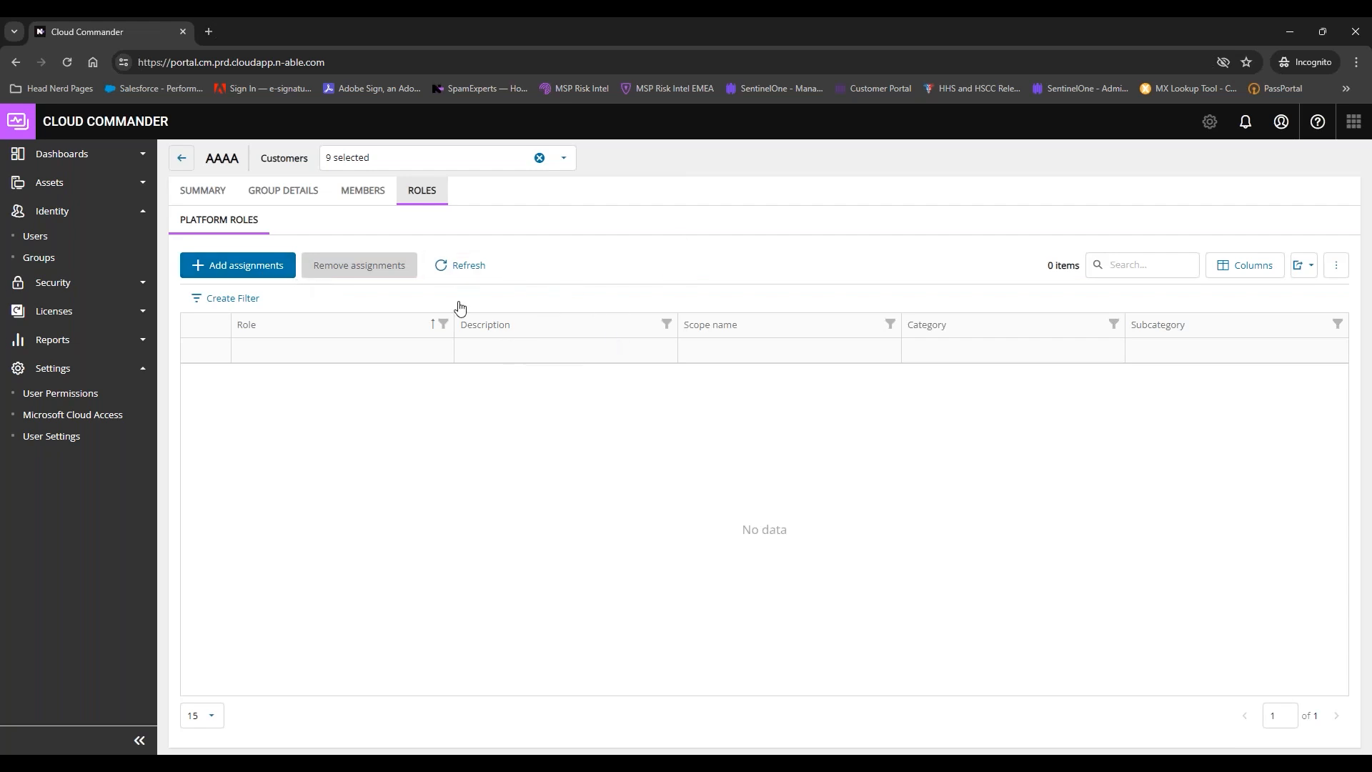
{"action": "left_click", "coordinate": [182, 157]}
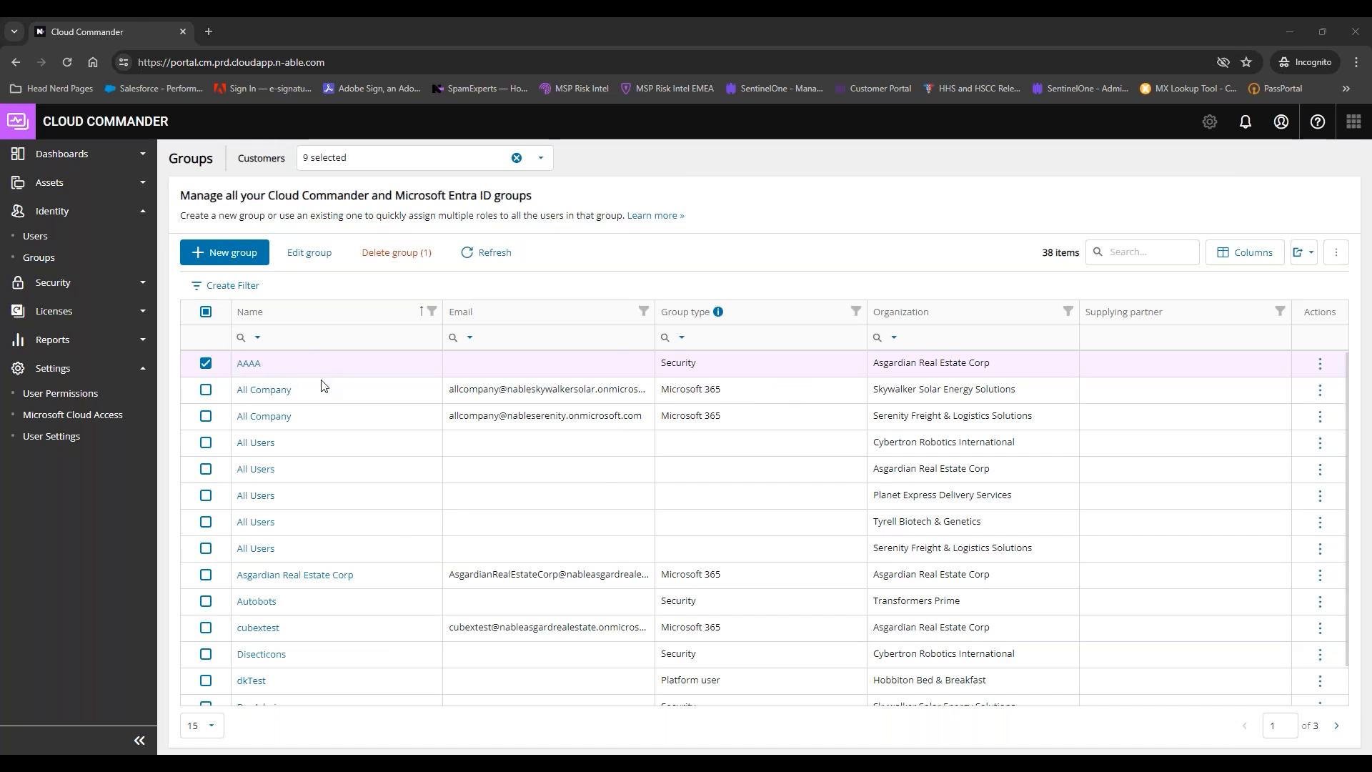
{"action": "left_click", "coordinate": [408, 256]}
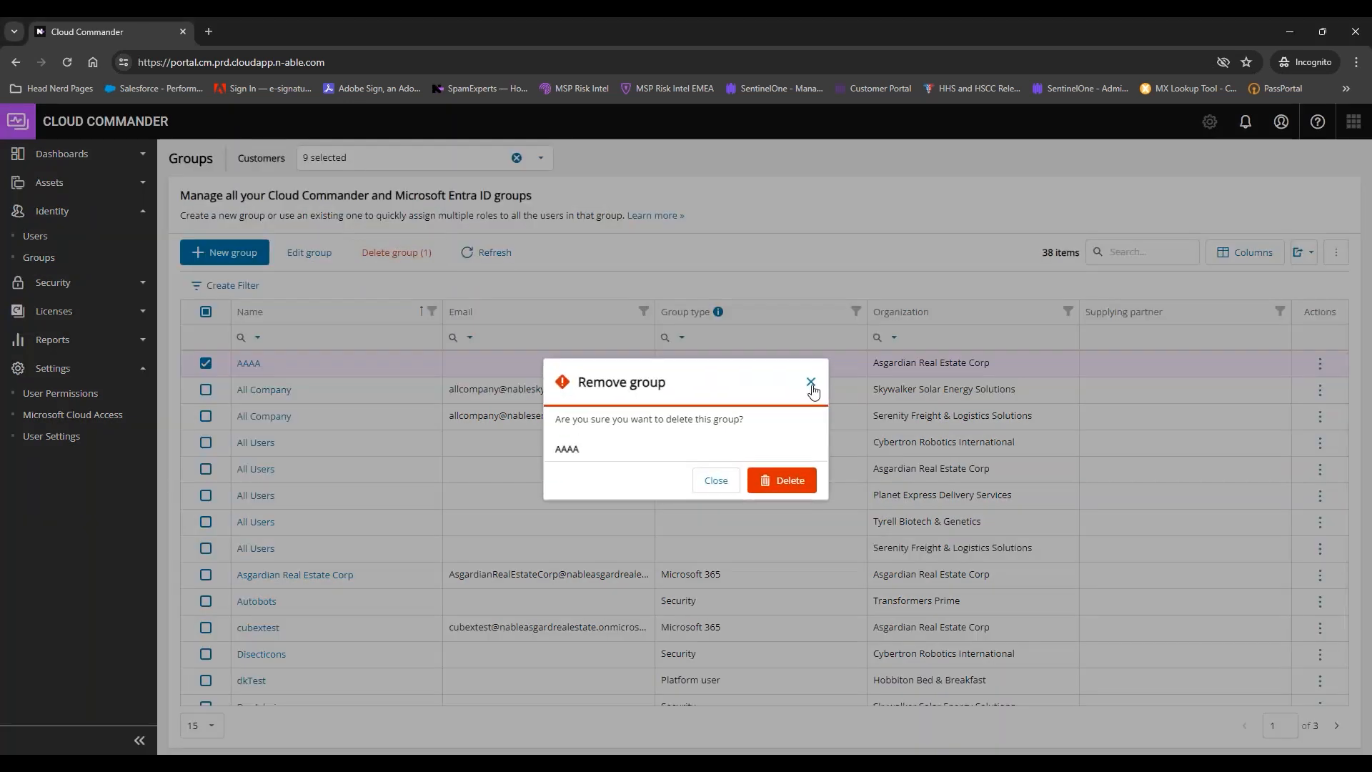
{"action": "left_click", "coordinate": [779, 480]}
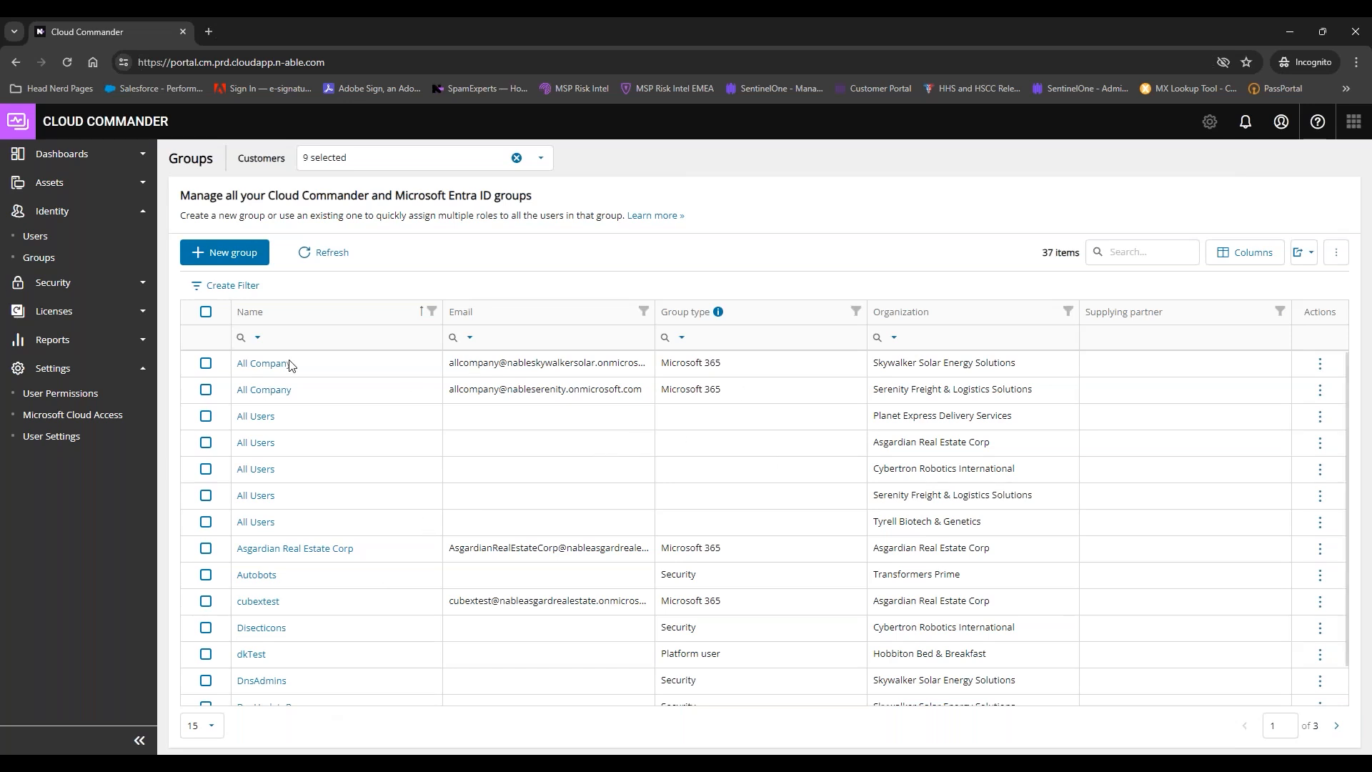
Step: Look at the summary and platform roles of the first All Company group and return to the groups list
{"action": "left_click", "coordinate": [271, 364]}
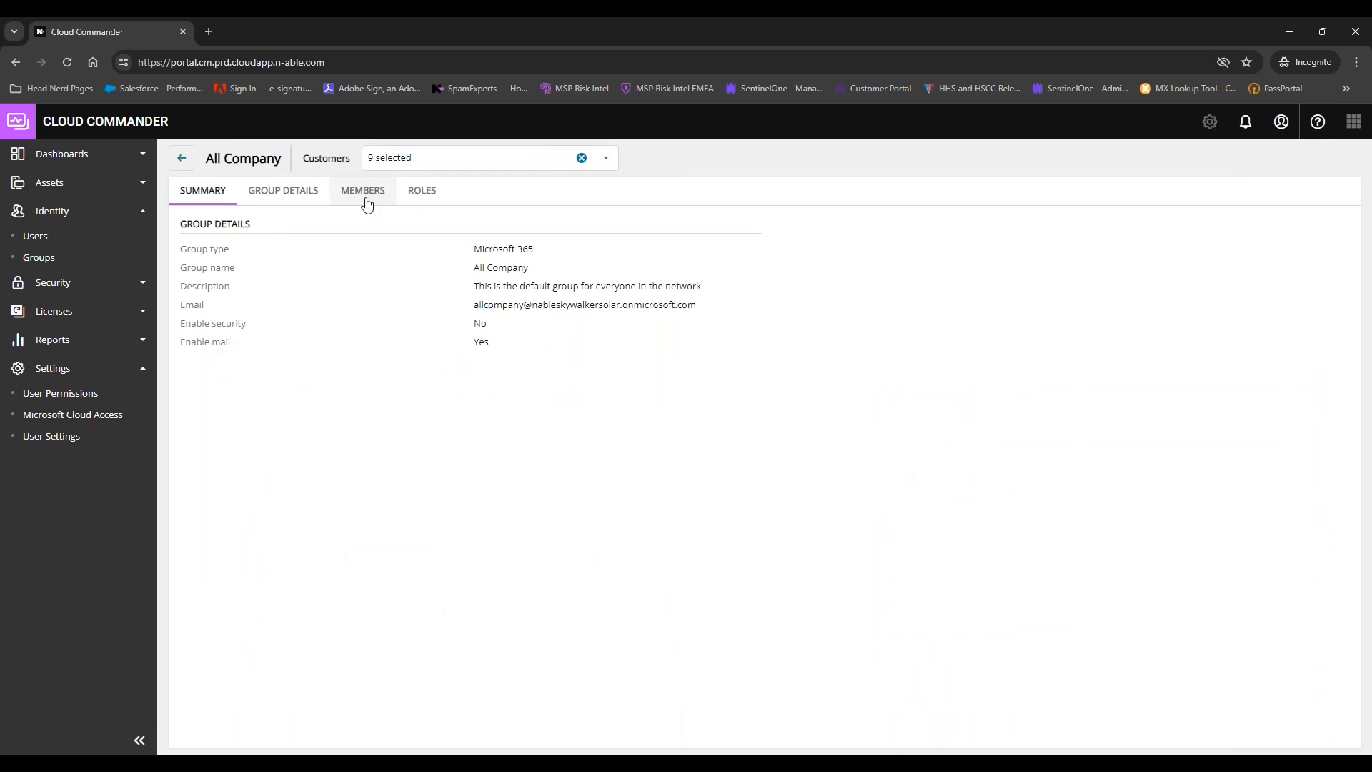
{"action": "left_click", "coordinate": [423, 190]}
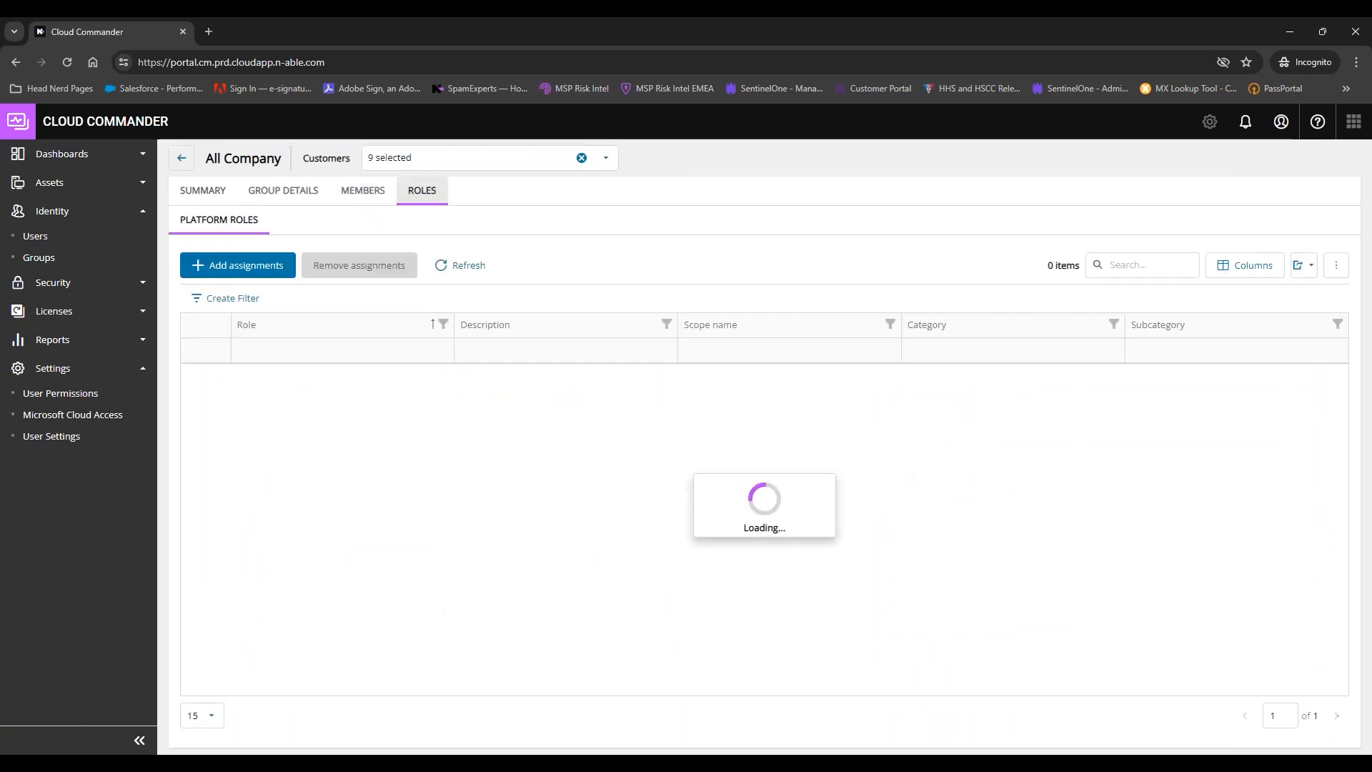
{"action": "left_click", "coordinate": [178, 159]}
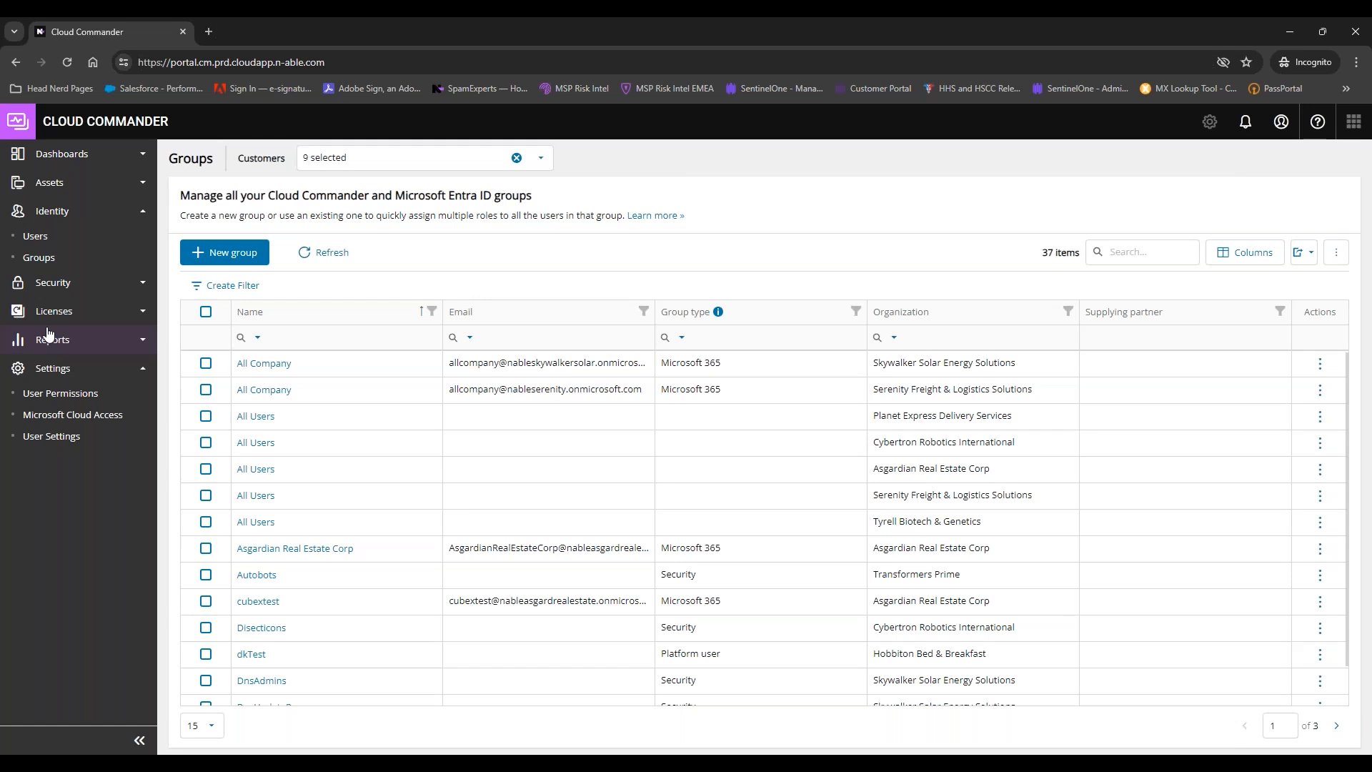
Step: Open the Risky Users list, select the listed user to view the available risk actions, and clear the selection
{"action": "left_click", "coordinate": [50, 283]}
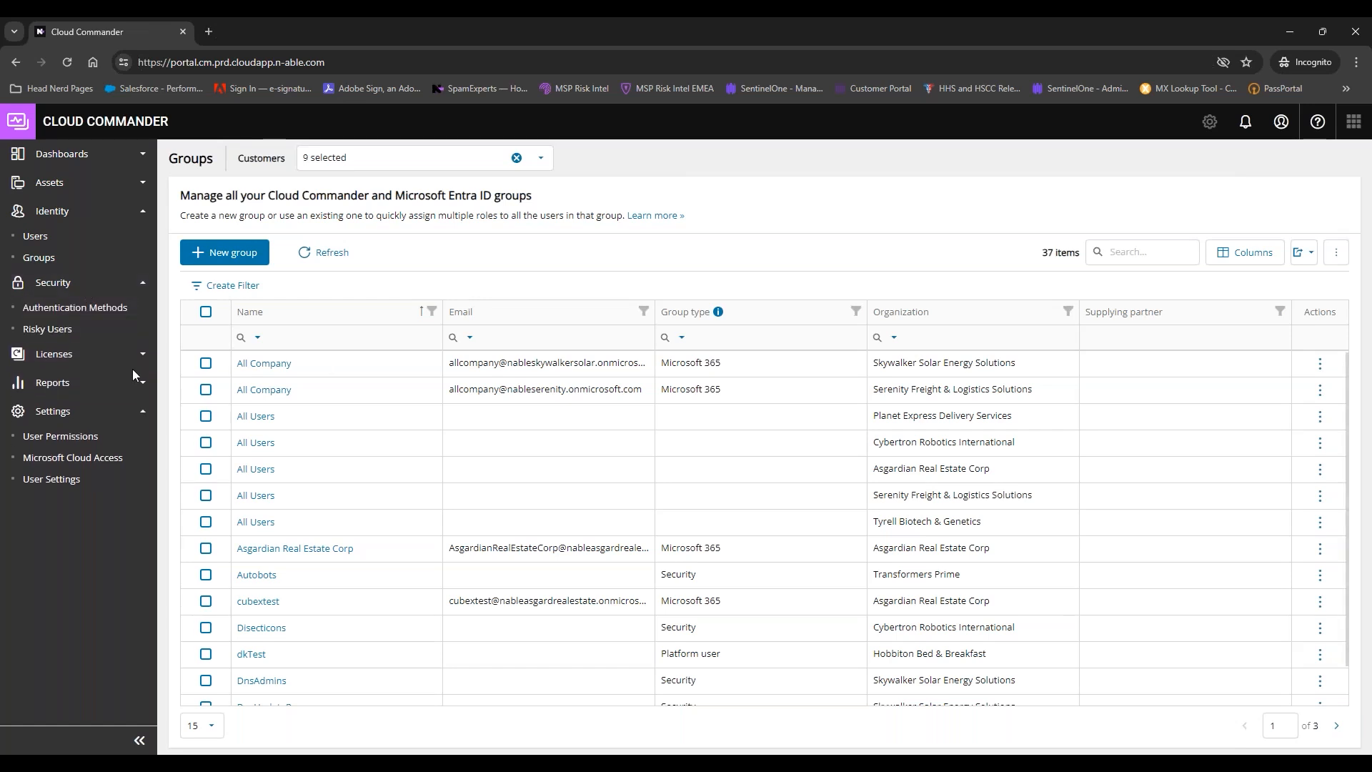
{"action": "left_click", "coordinate": [47, 329]}
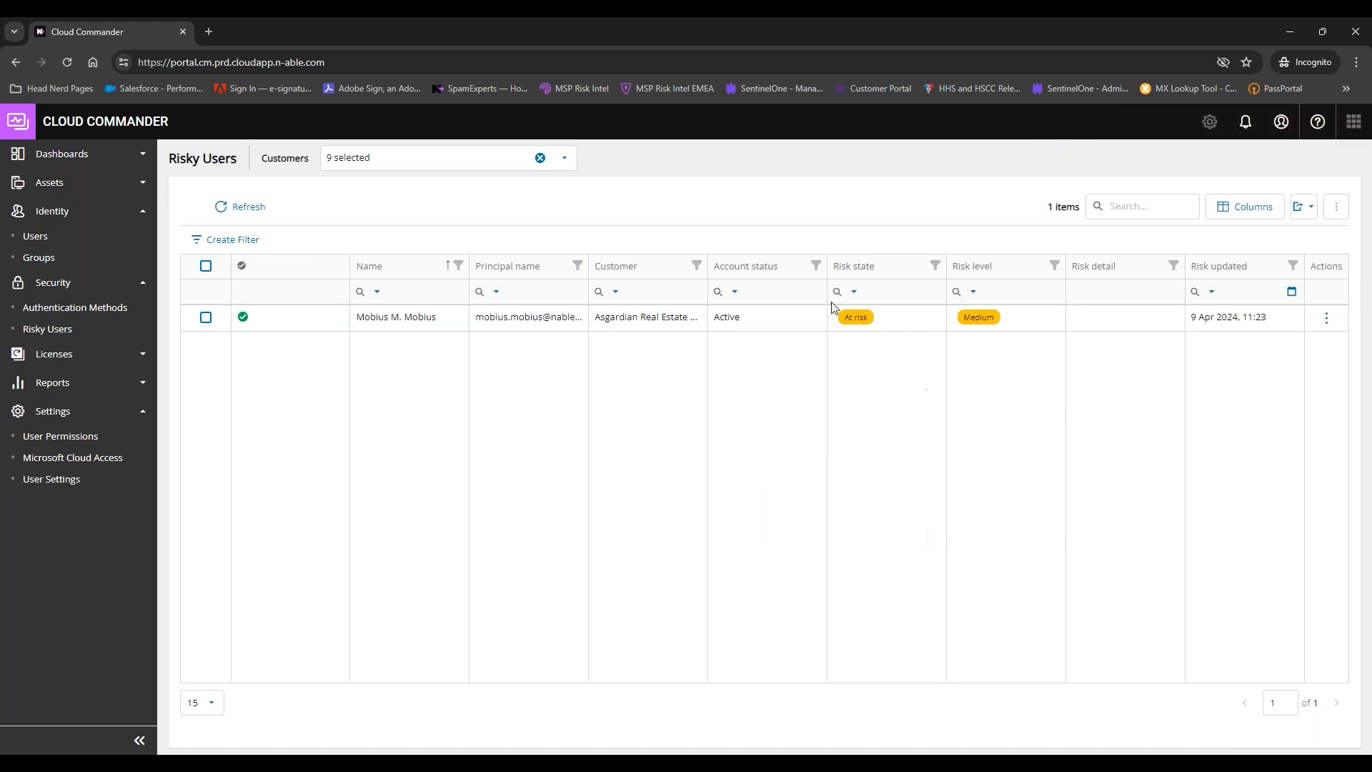
{"action": "left_click", "coordinate": [207, 318]}
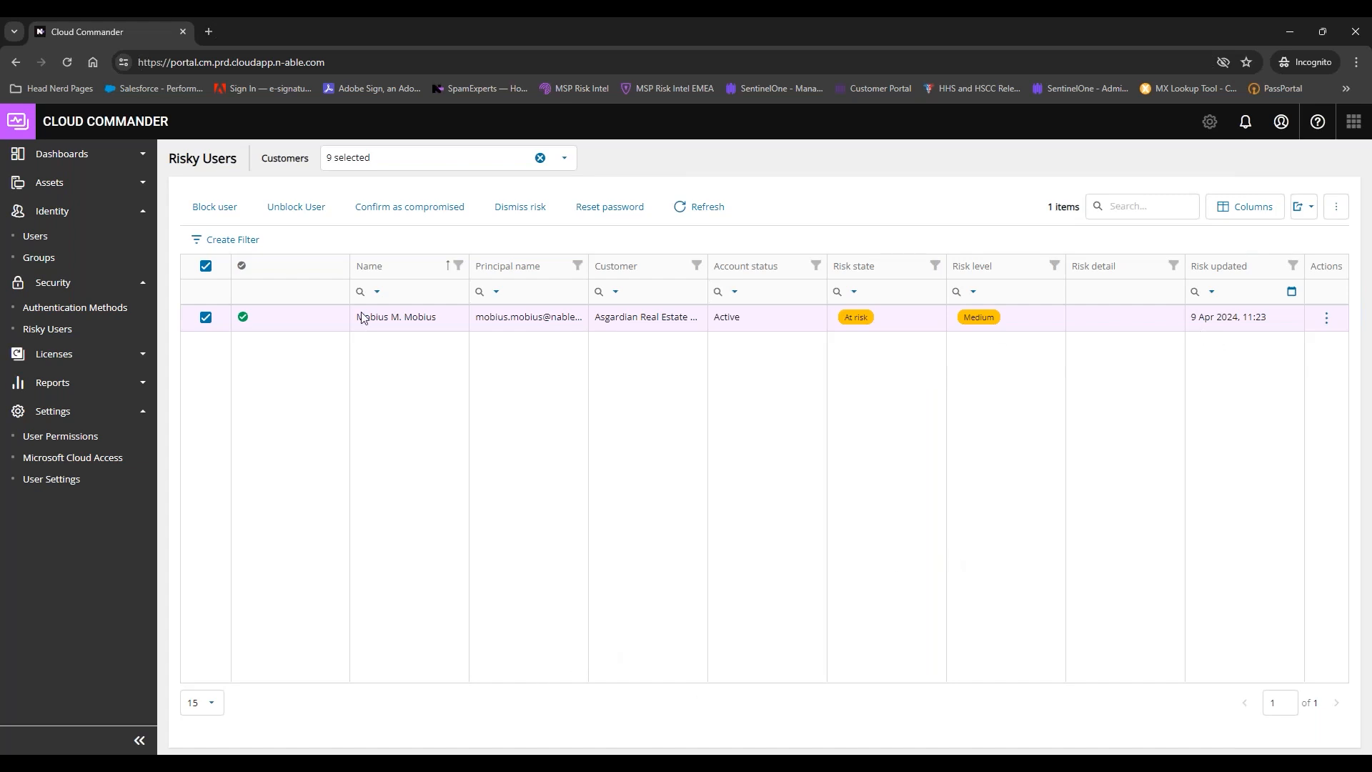
{"action": "left_click", "coordinate": [206, 266]}
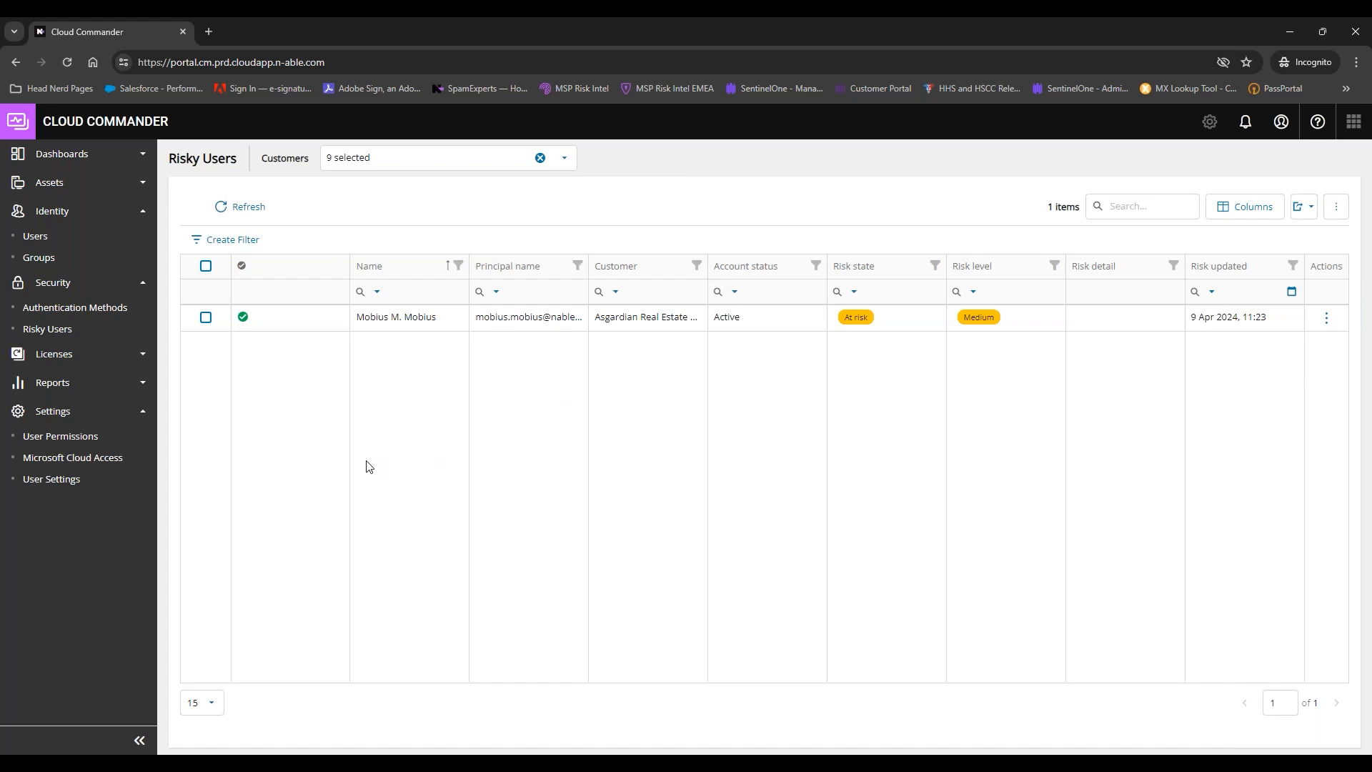
Step: Open the Authentication Methods list and briefly select the first user to view the available authentication actions
{"action": "left_click", "coordinate": [74, 313]}
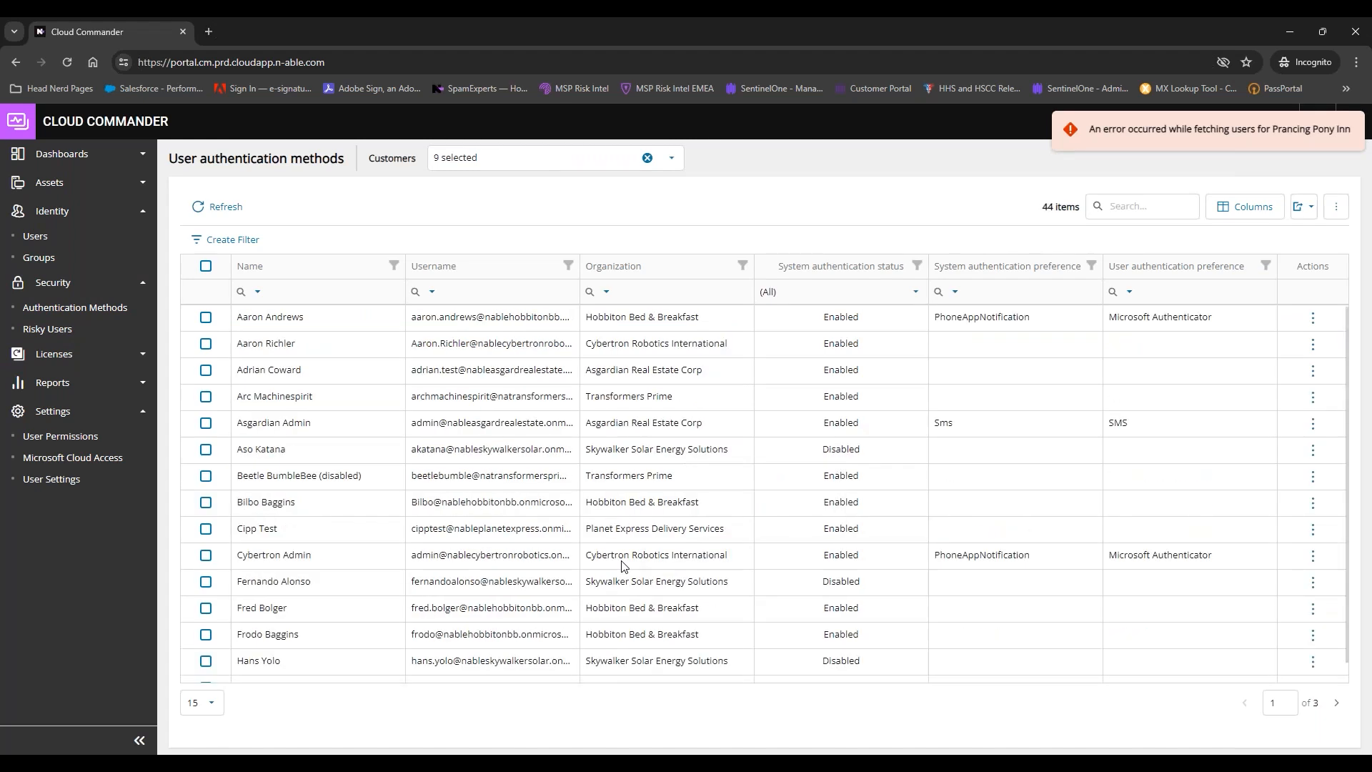
{"action": "left_click", "coordinate": [206, 317]}
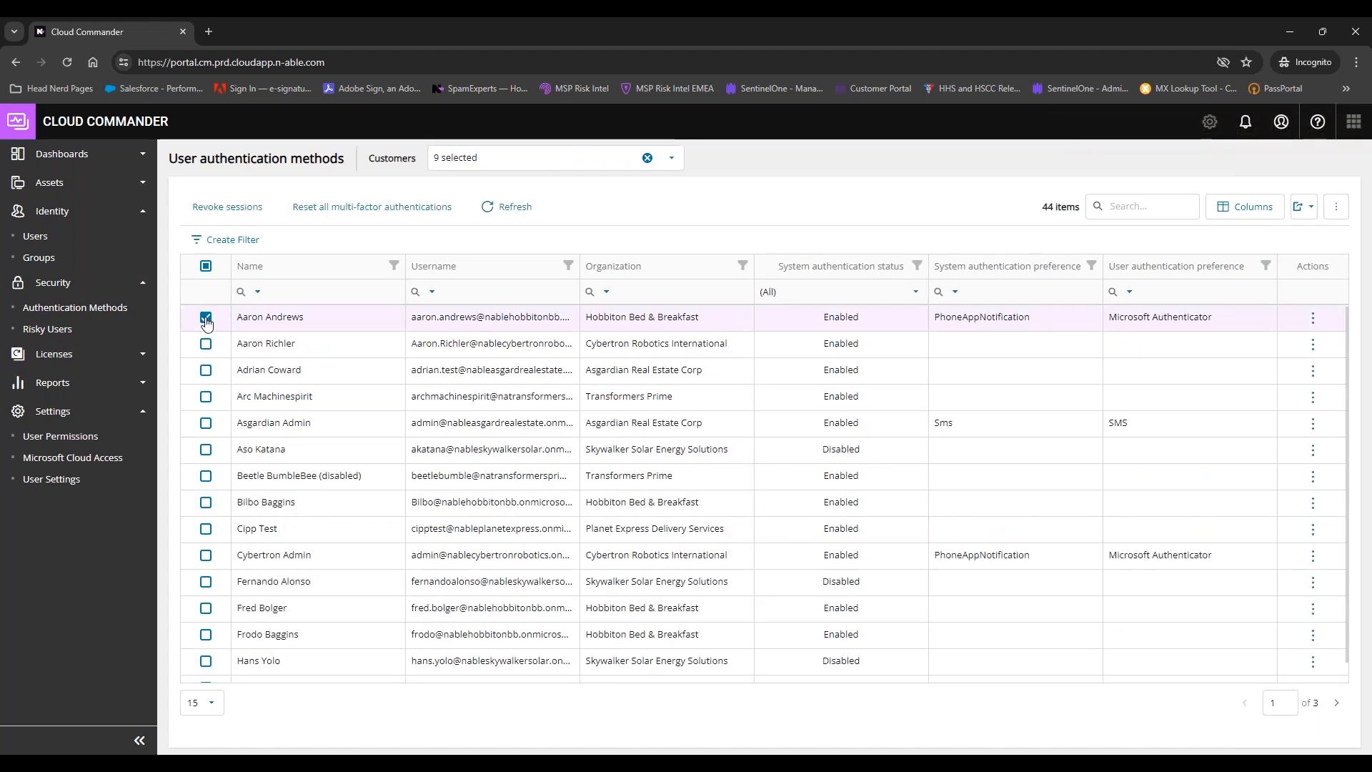
{"action": "left_click", "coordinate": [206, 319]}
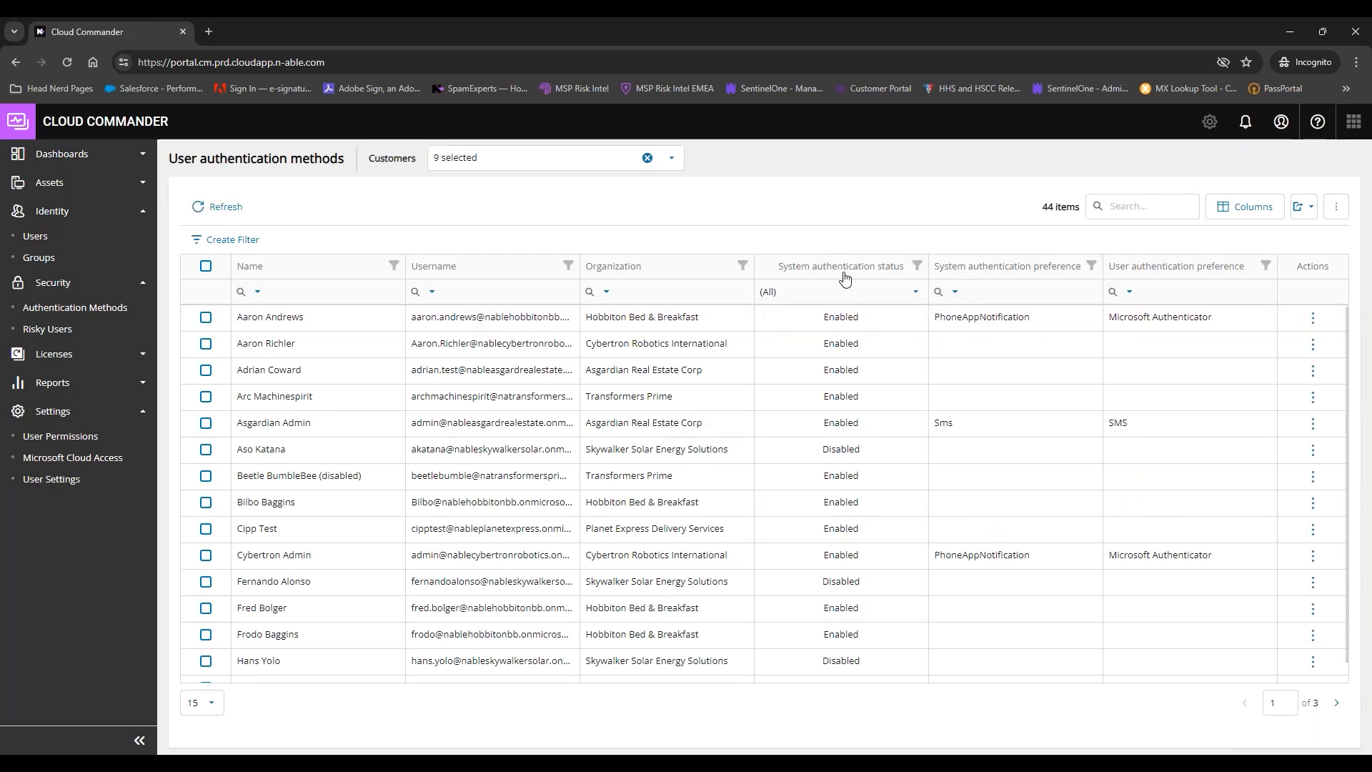
Step: Filter the users to a Disabled system authentication status and briefly select all the filtered users
{"action": "left_click", "coordinate": [917, 266]}
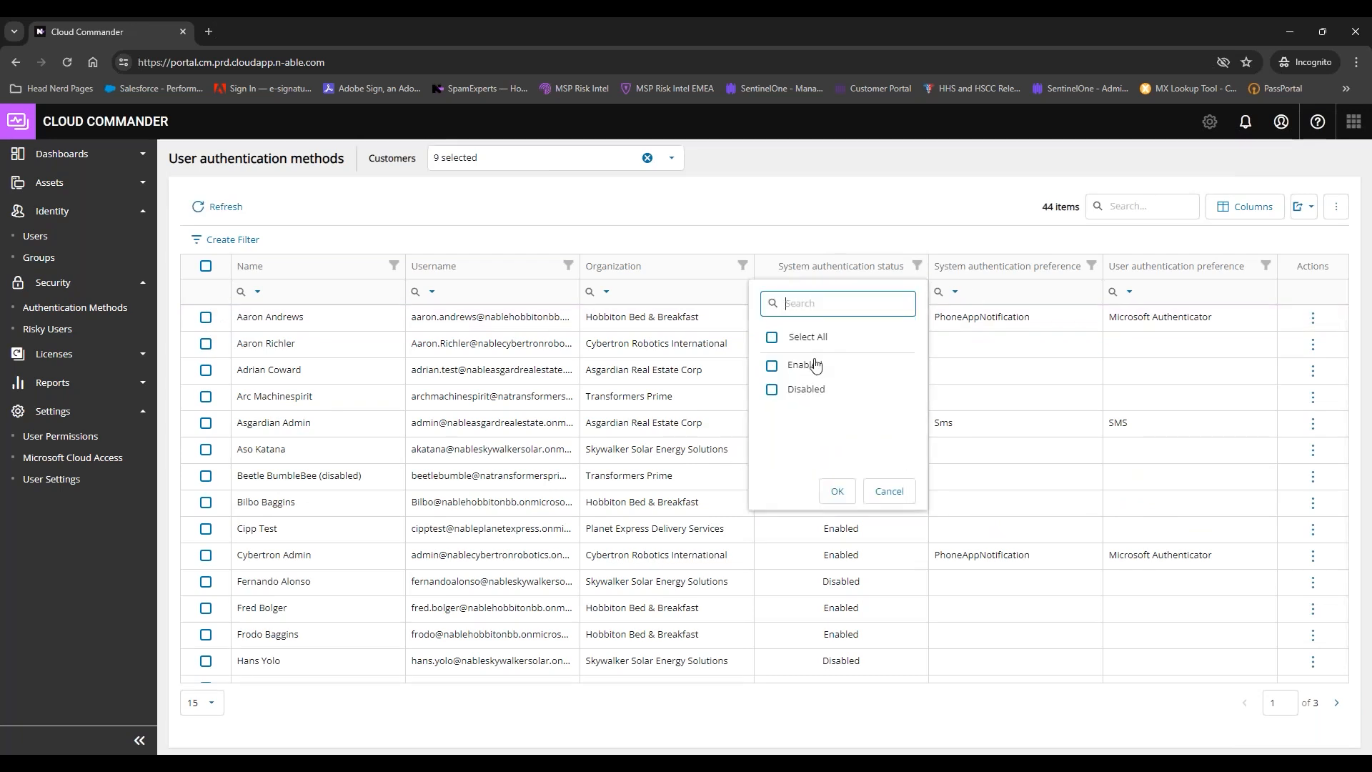
{"action": "left_click", "coordinate": [772, 390]}
{"action": "left_click", "coordinate": [837, 491]}
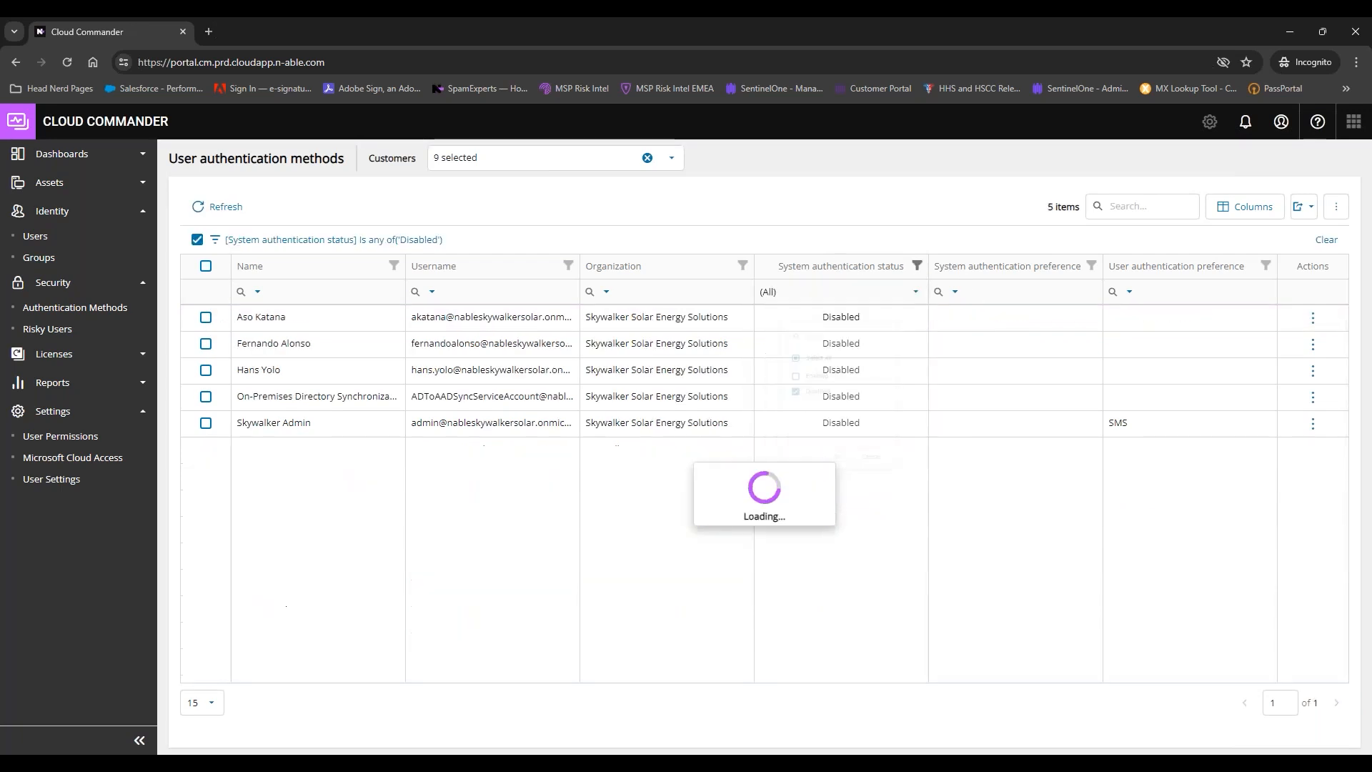
{"action": "left_click", "coordinate": [206, 267]}
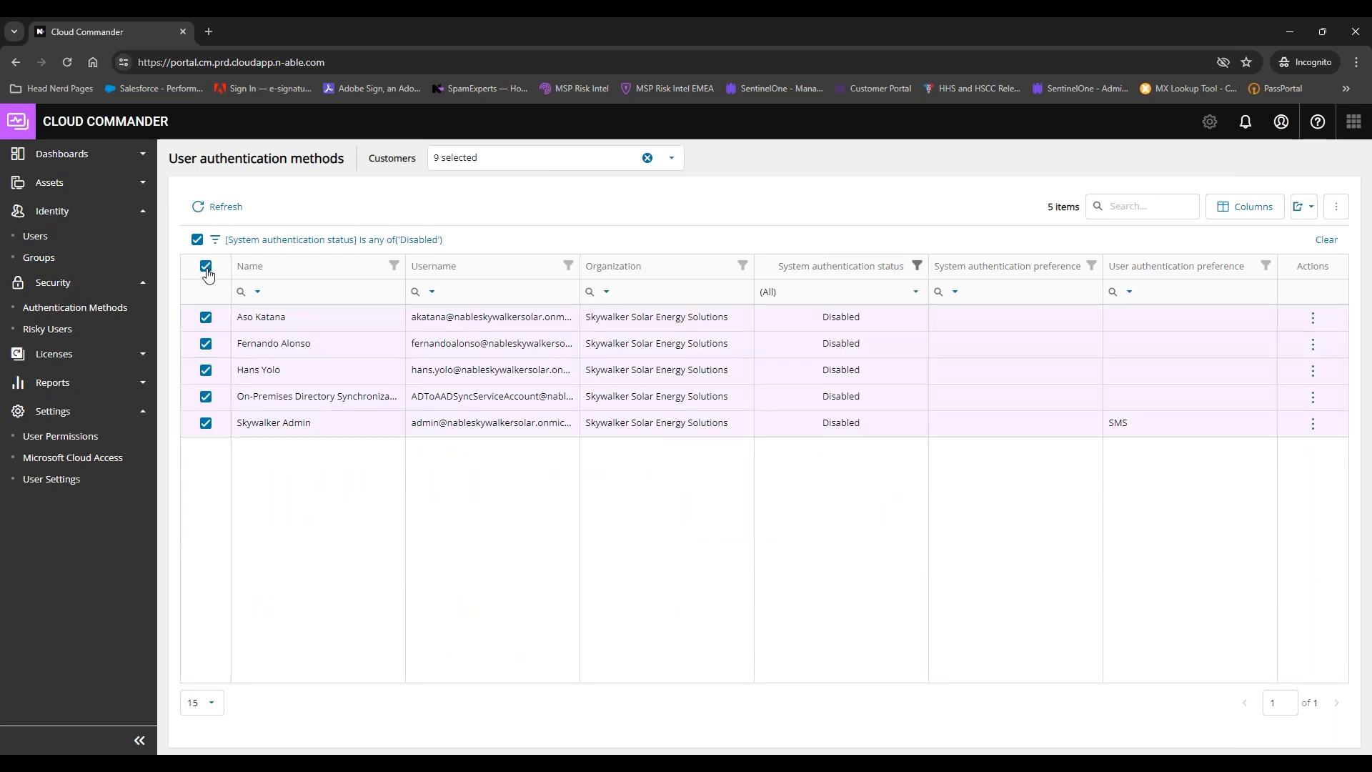
{"action": "left_click", "coordinate": [206, 267]}
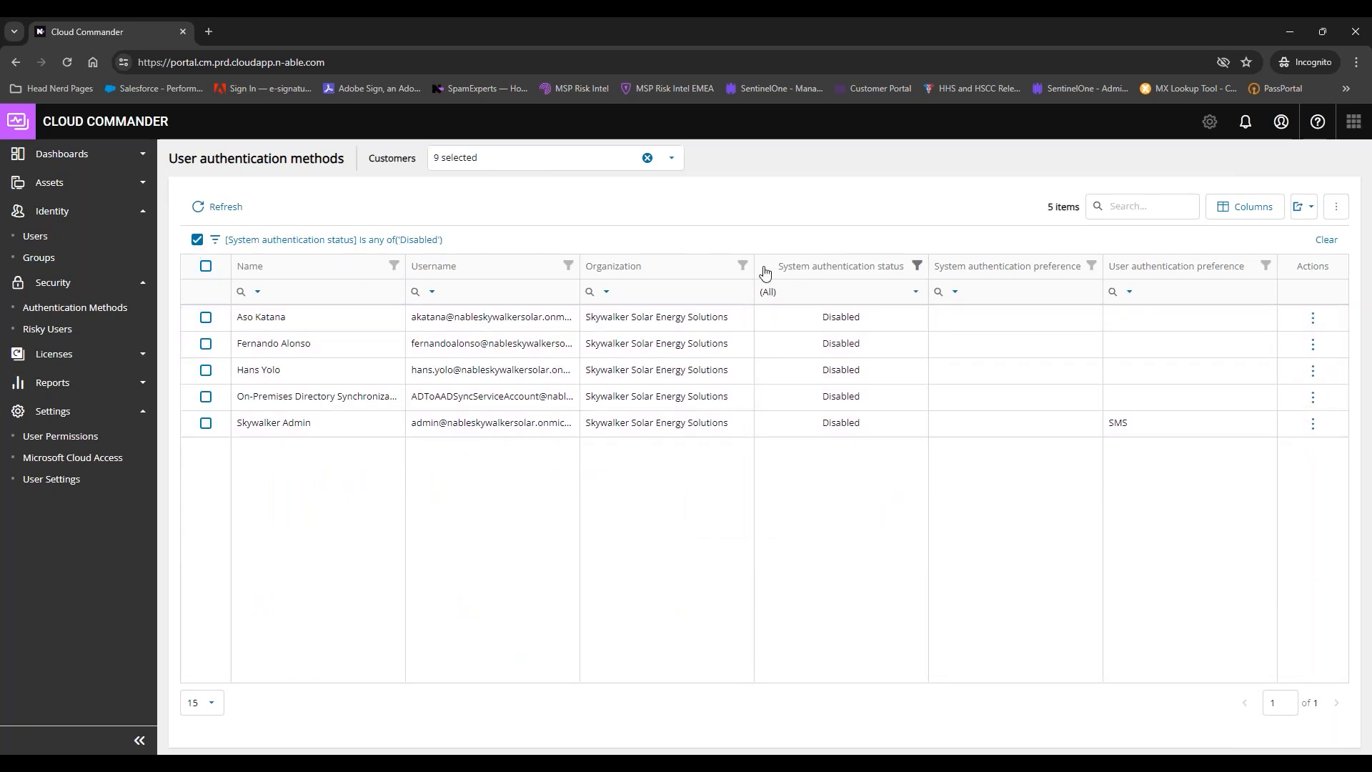
Step: Turn off the Disabled status filter and look over the full list of user authentication methods
{"action": "left_click", "coordinate": [199, 242]}
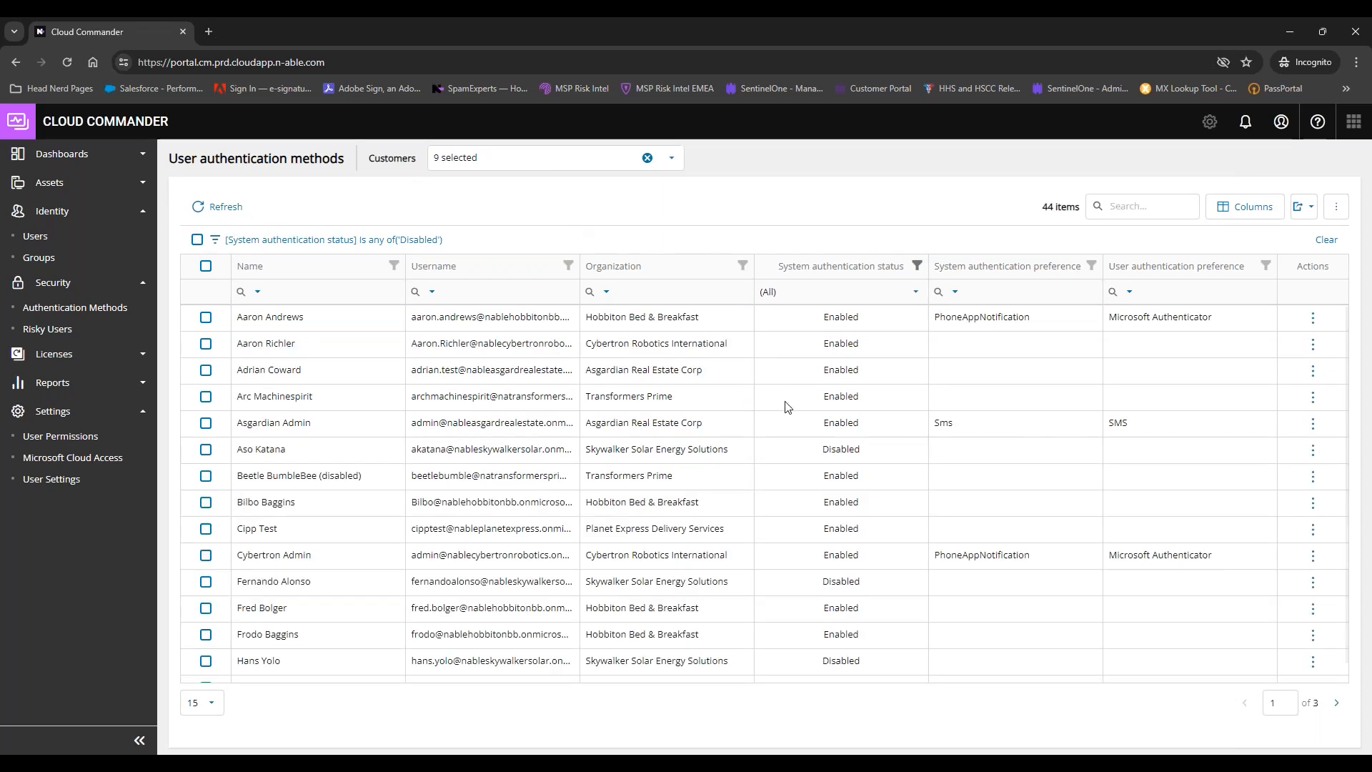
{"action": "scroll", "coordinate": [832, 503], "scroll_direction": "down", "scroll_amount": 1}
{"action": "scroll", "coordinate": [833, 502], "scroll_direction": "up", "scroll_amount": 1}
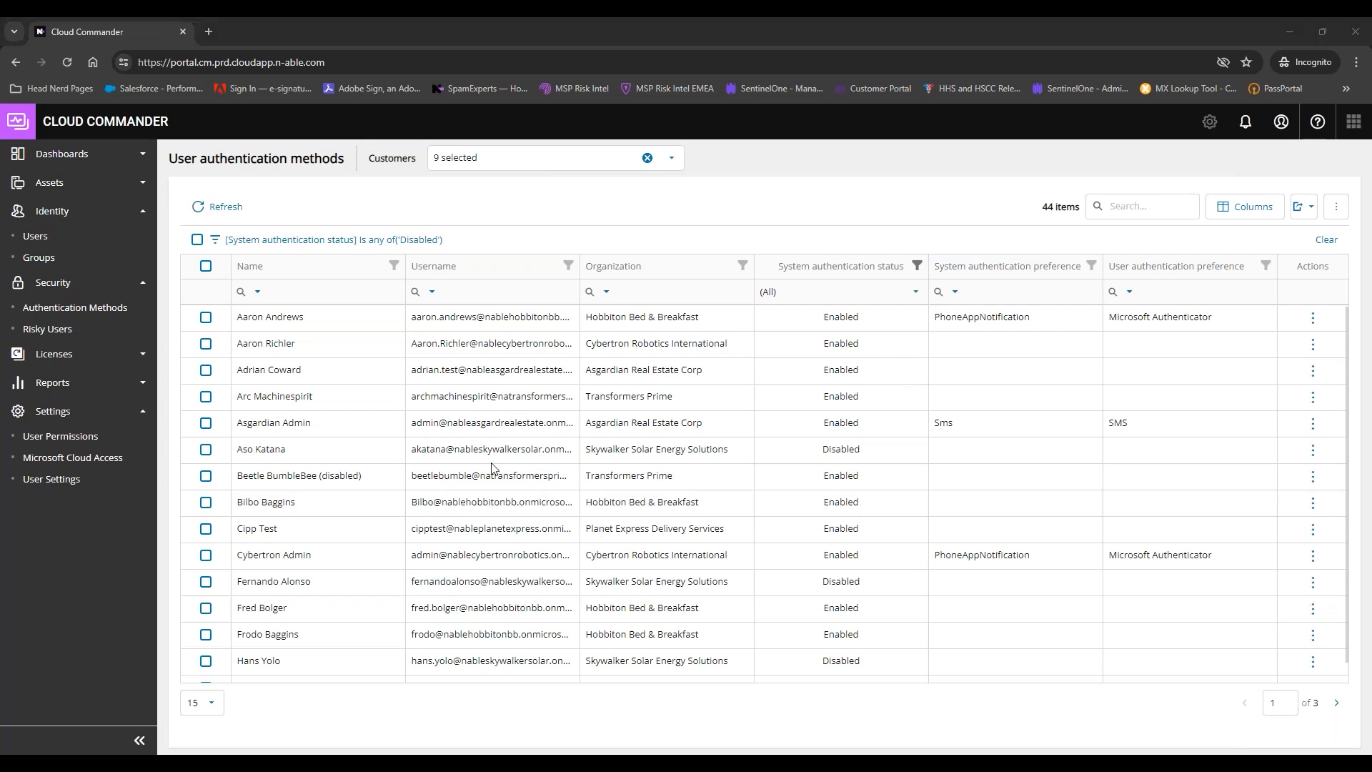
Step: Switch to the slide presentation, advance through the Security and Intune slide, and return to Cloud Commander
{"action": "key", "text": "alt+Tab"}
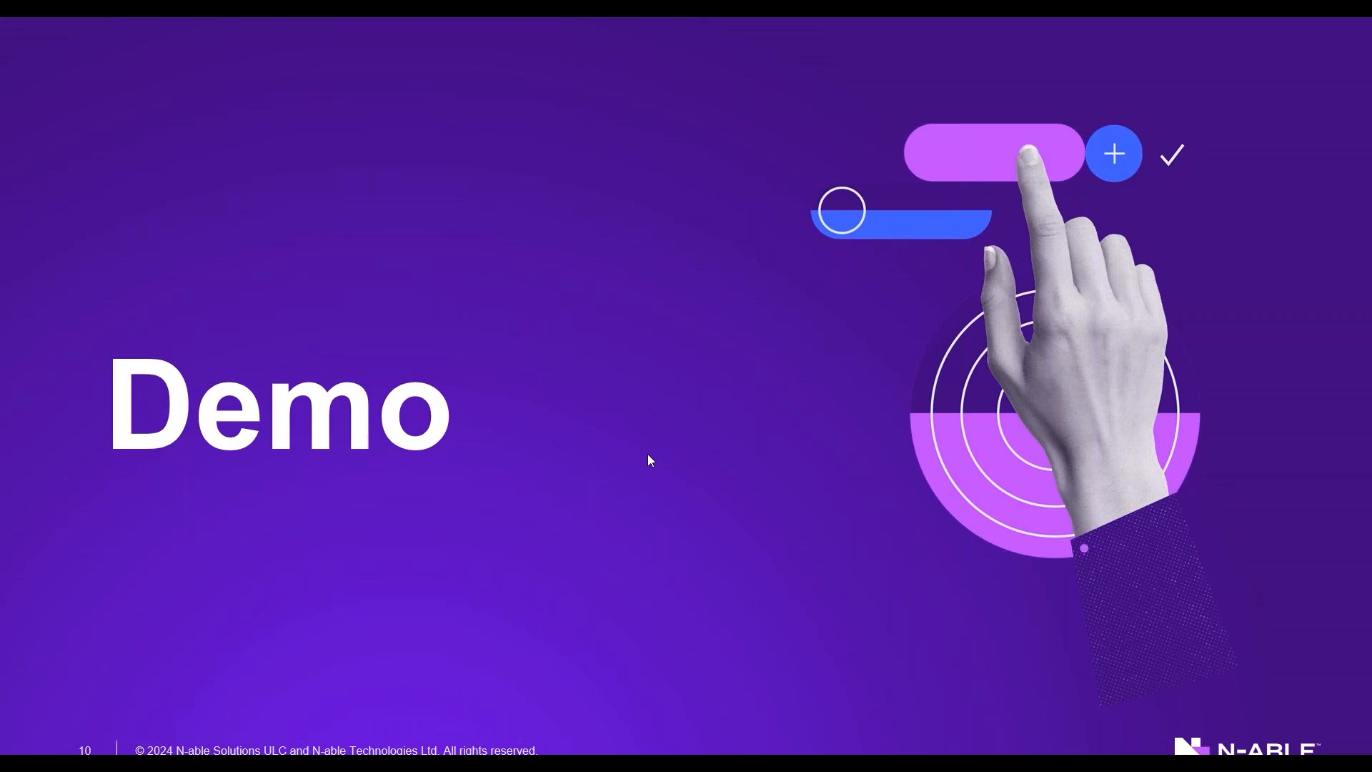
{"action": "key", "text": "Right"}
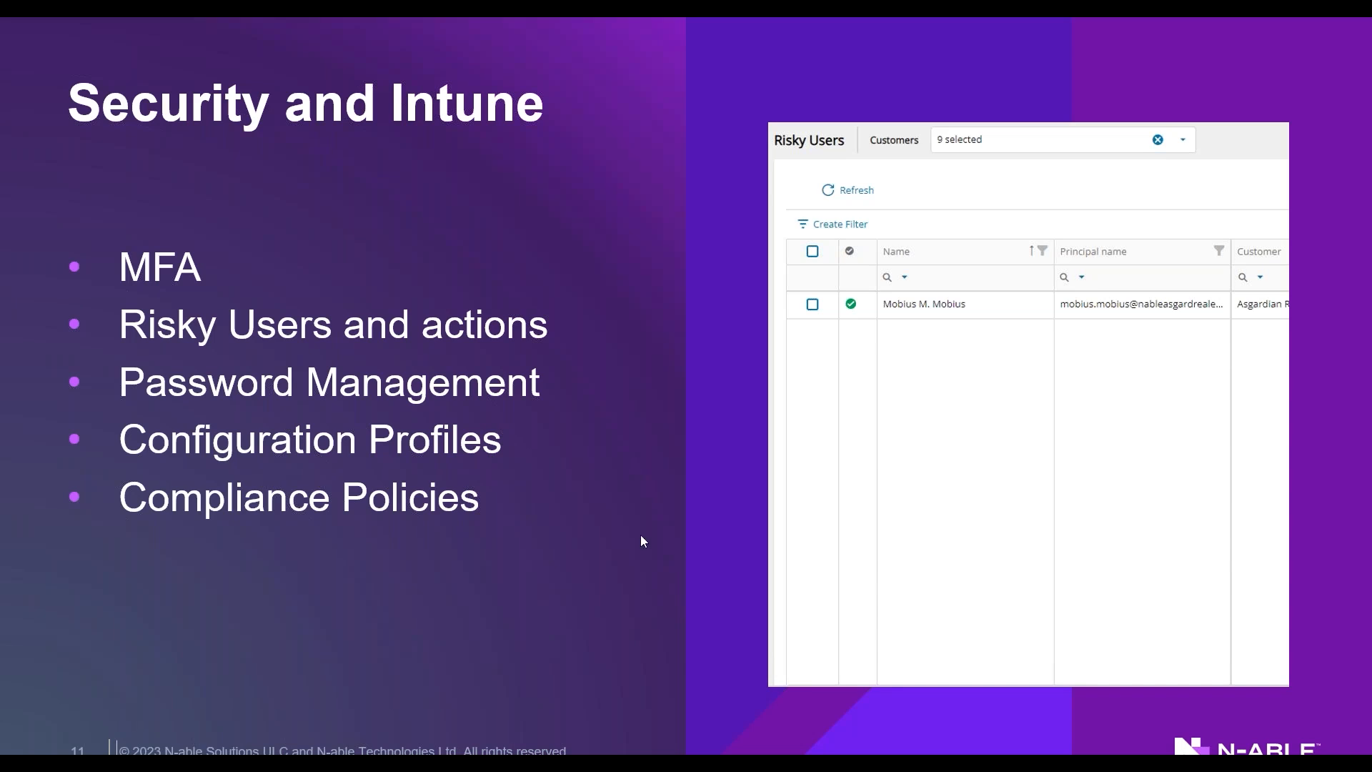
{"action": "key", "text": "Right"}
{"action": "key", "text": "alt+Tab"}
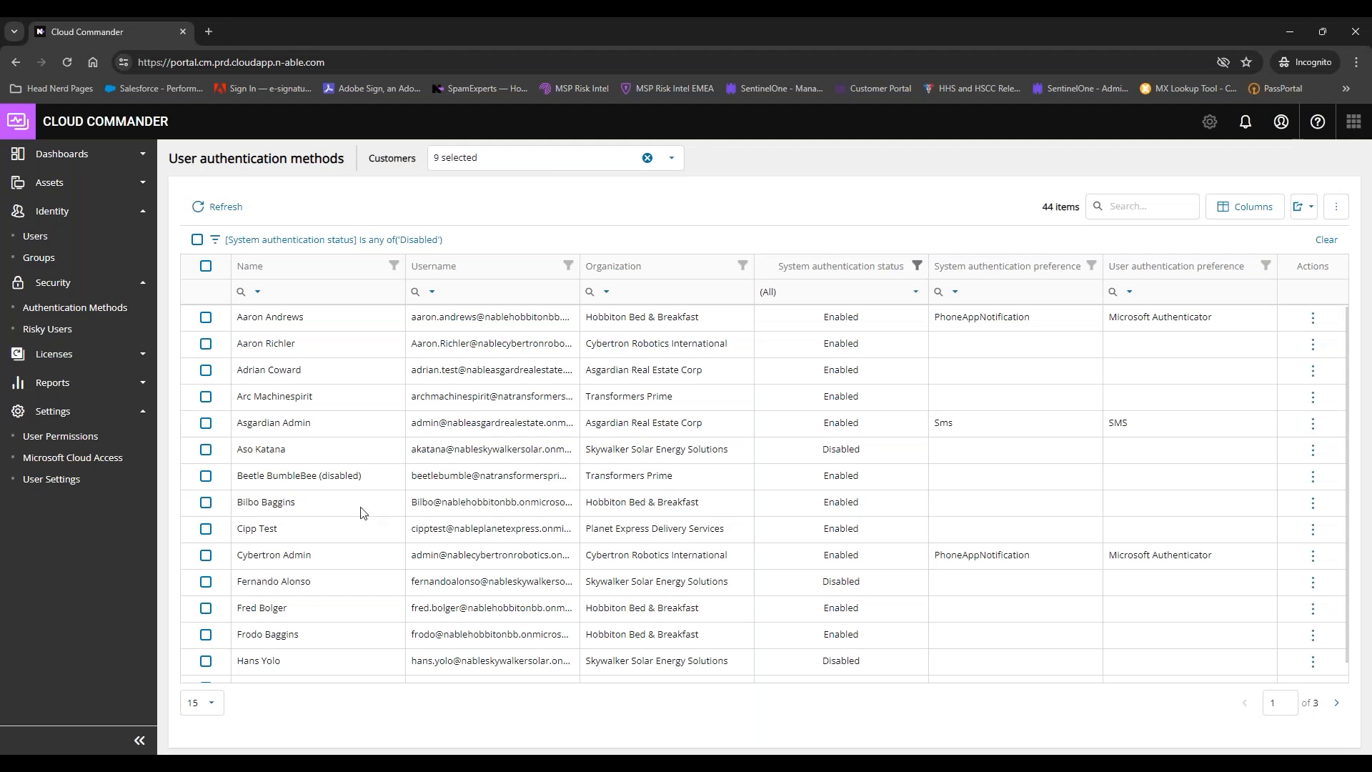
Step: Open the Intune managed devices list and examine the available actions and summary of the BeggarsCanyon device
{"action": "left_click", "coordinate": [55, 187]}
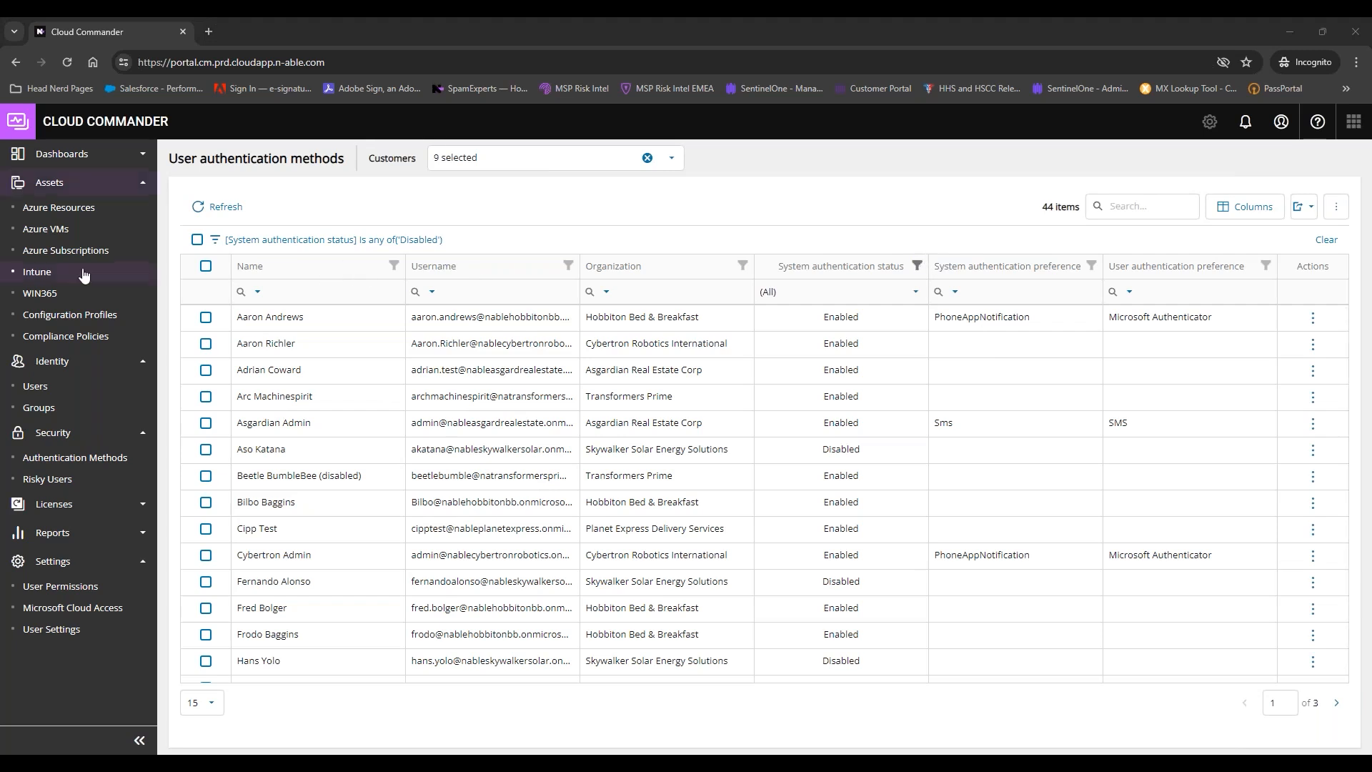
{"action": "left_click", "coordinate": [61, 274]}
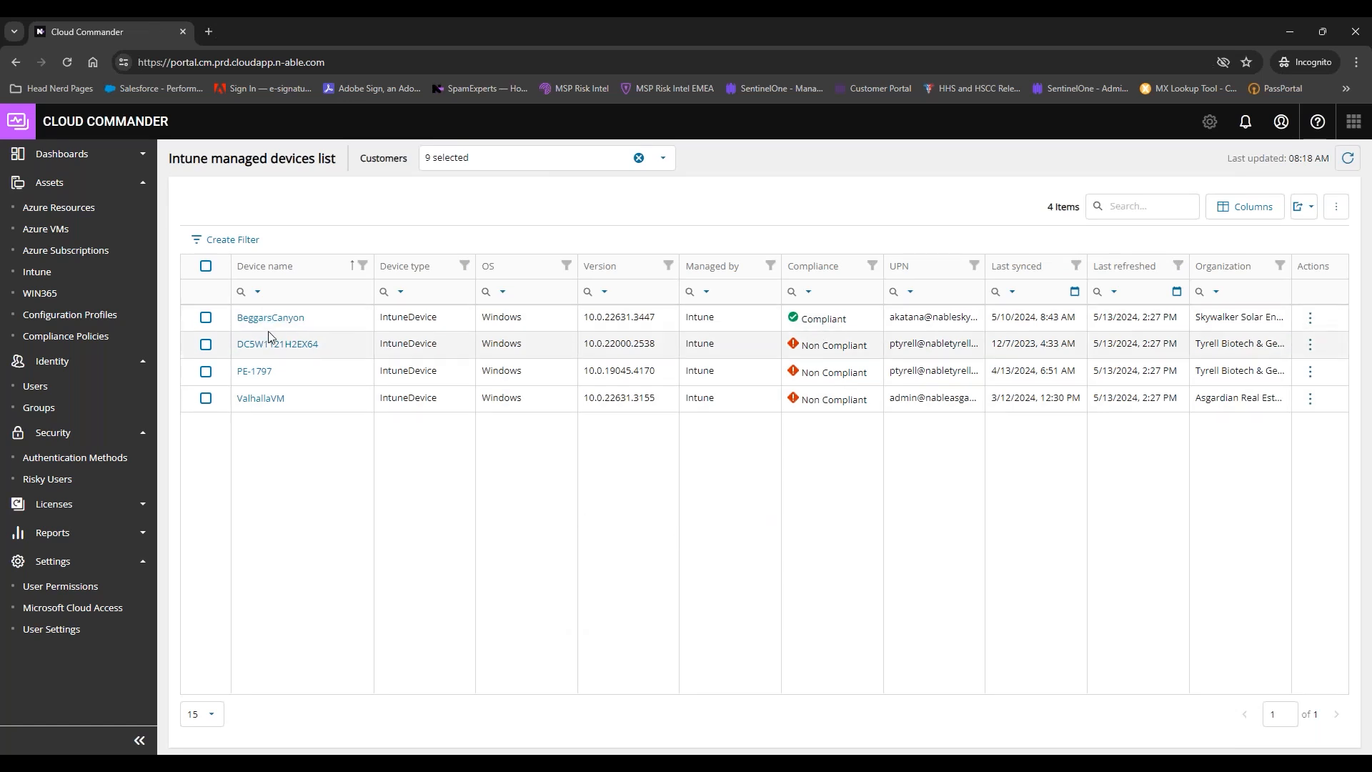
{"action": "left_click", "coordinate": [206, 318]}
{"action": "left_click", "coordinate": [206, 317]}
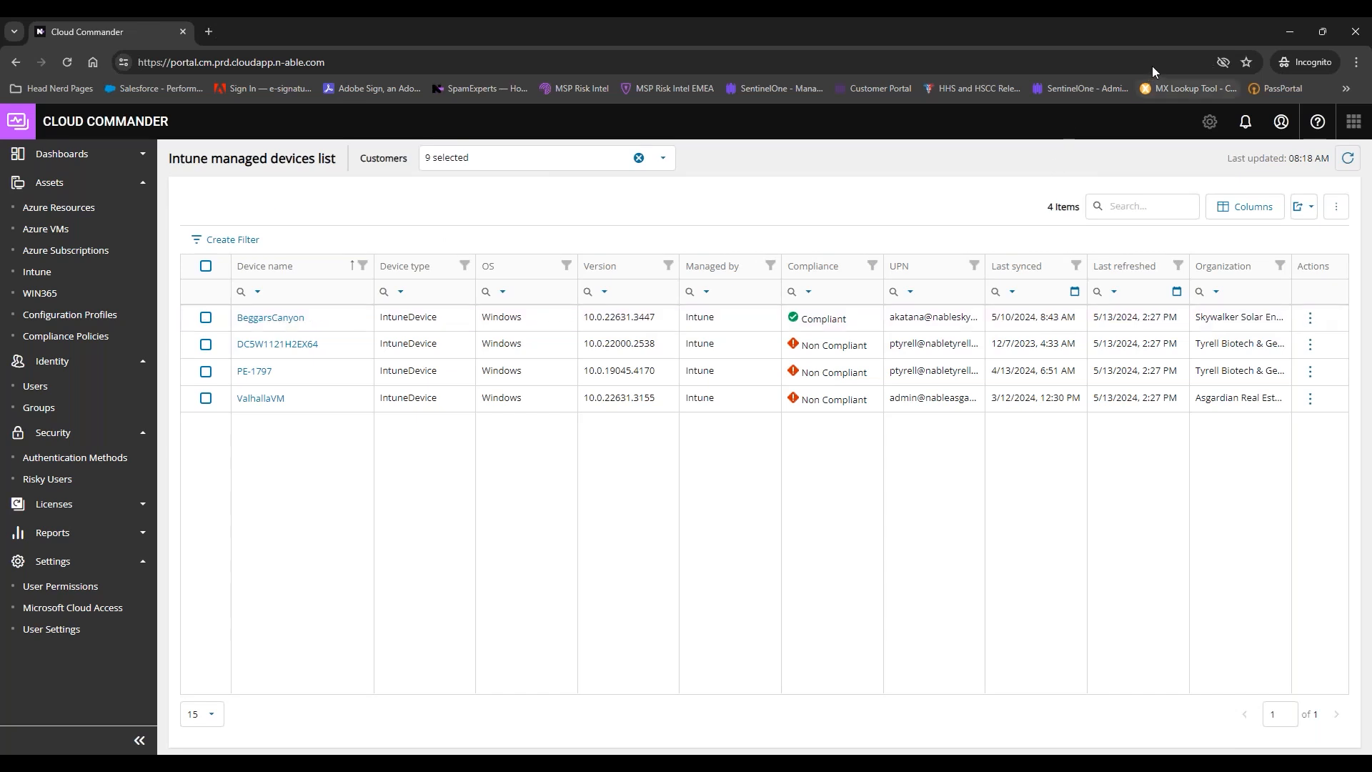
{"action": "left_click", "coordinate": [1310, 317]}
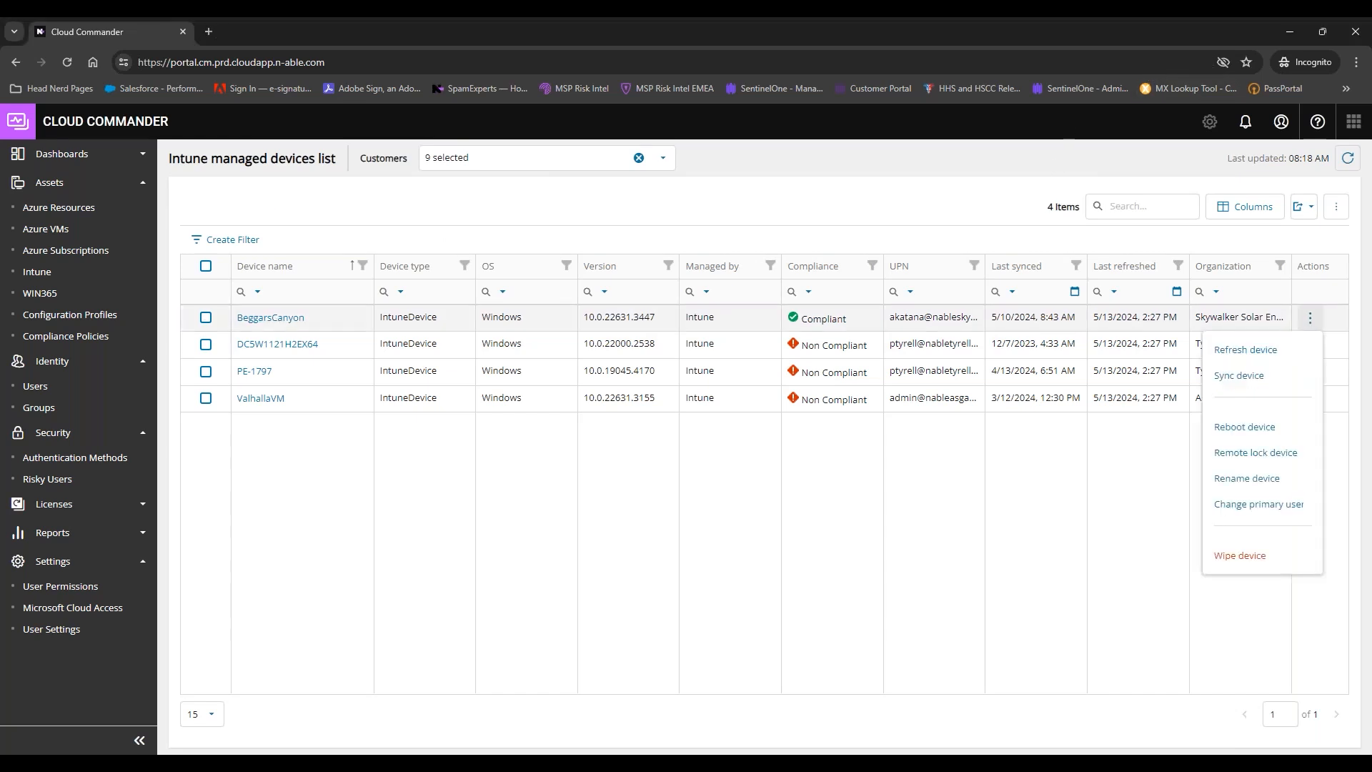
{"action": "left_click", "coordinate": [710, 490]}
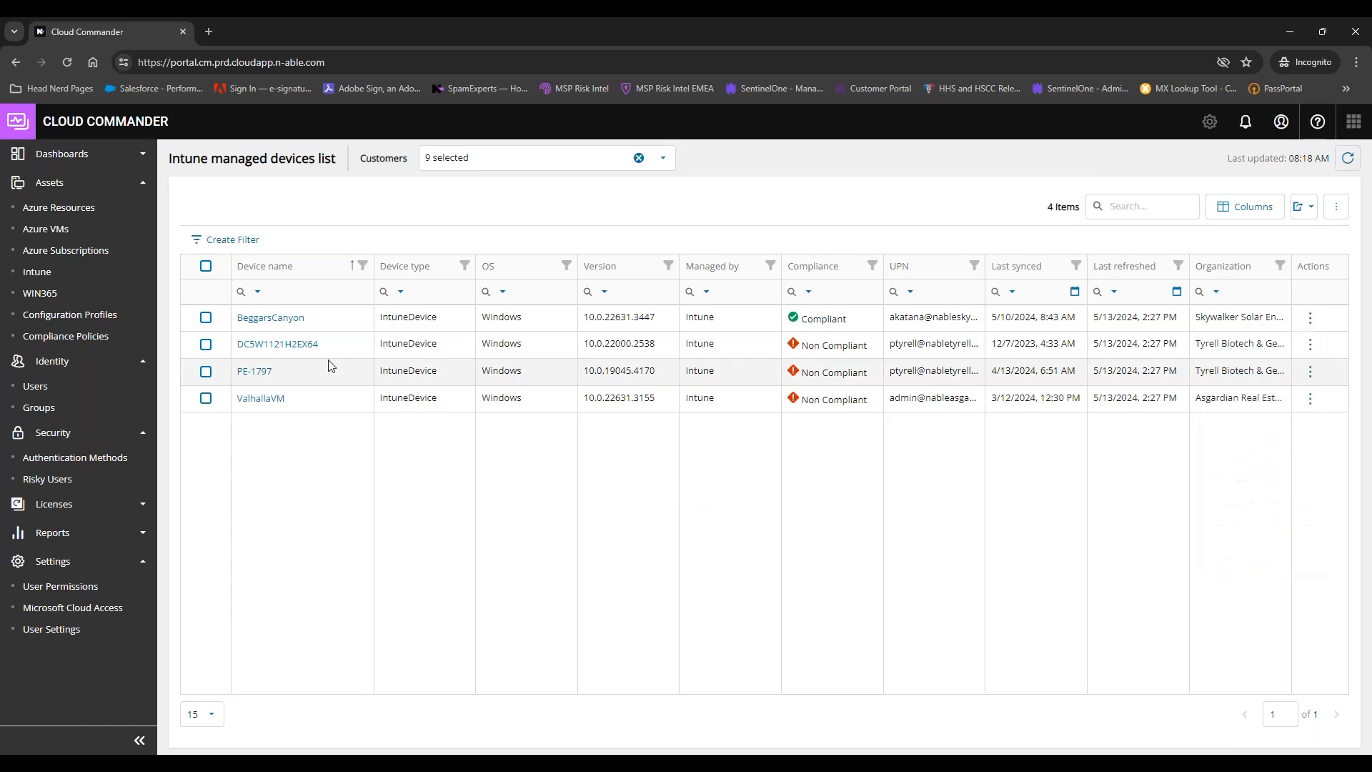
{"action": "left_click", "coordinate": [264, 323]}
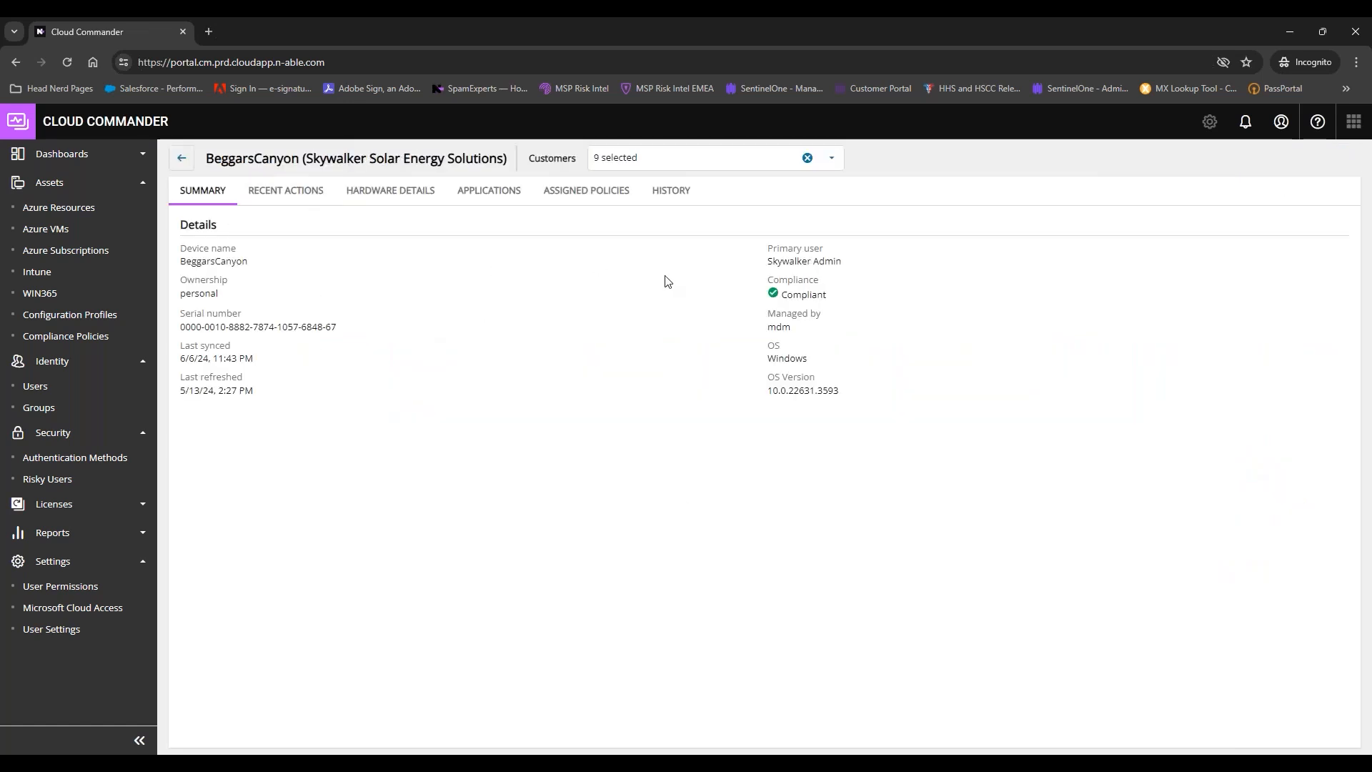
Step: Open the Windows 365 devices list, widen the Cloud PC Name column, and examine the first Cloud PC's summary and history
{"action": "left_click", "coordinate": [34, 299]}
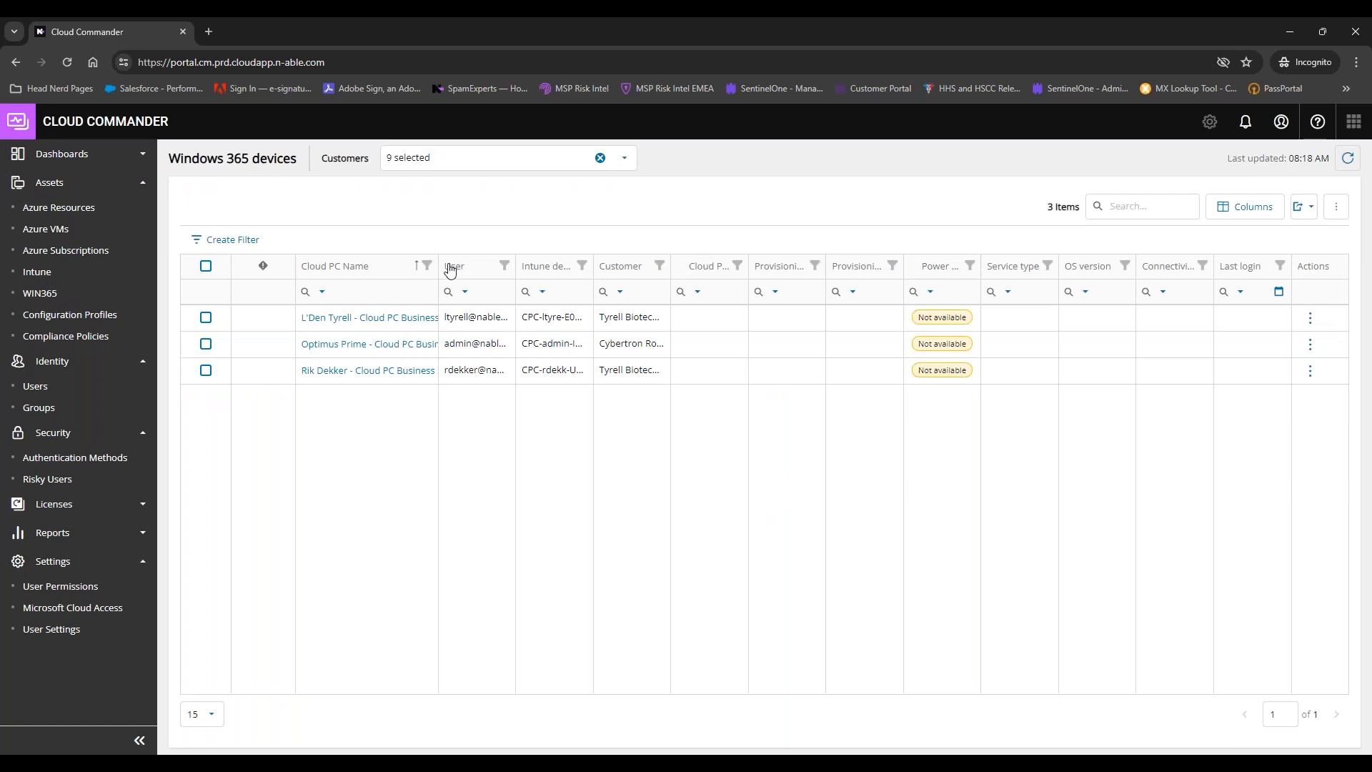
{"action": "left_click_drag", "start_coordinate": [439, 266], "coordinate": [574, 266]}
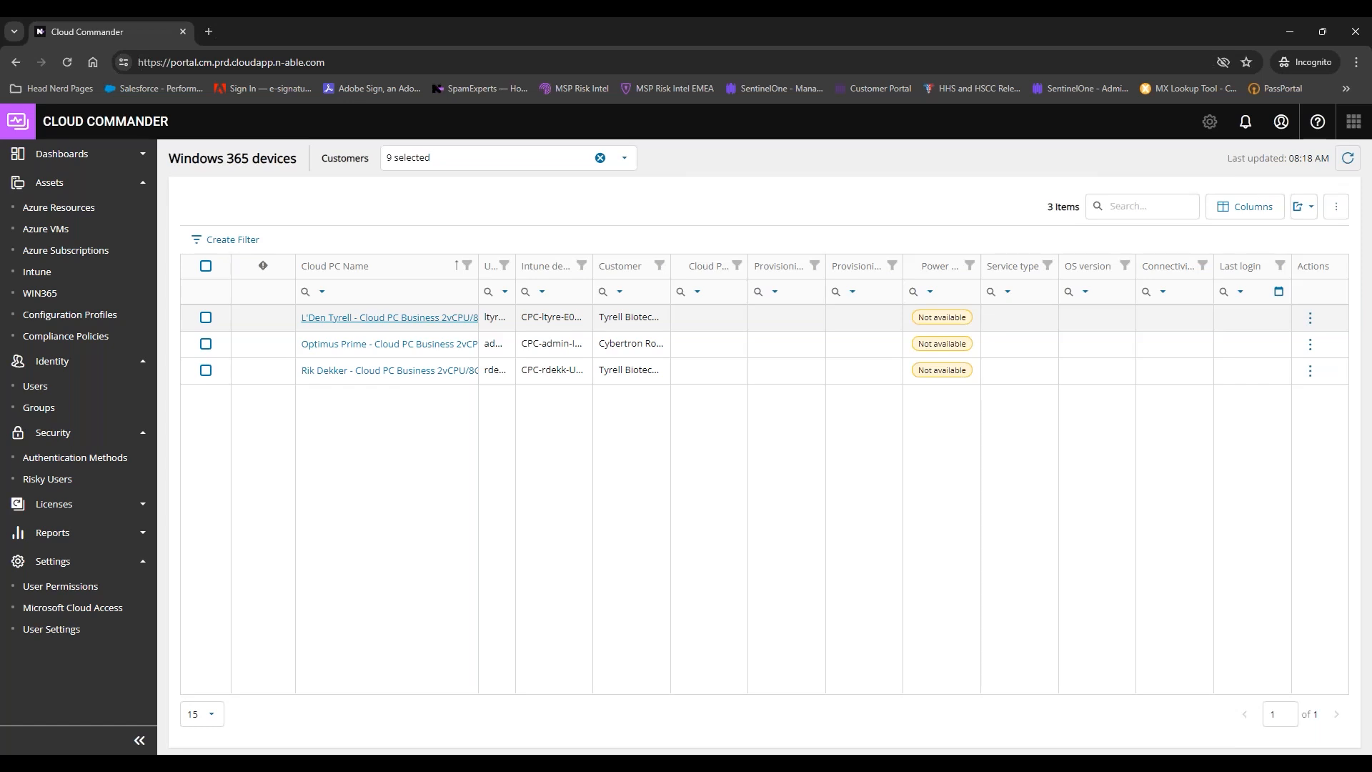
{"action": "left_click", "coordinate": [390, 317]}
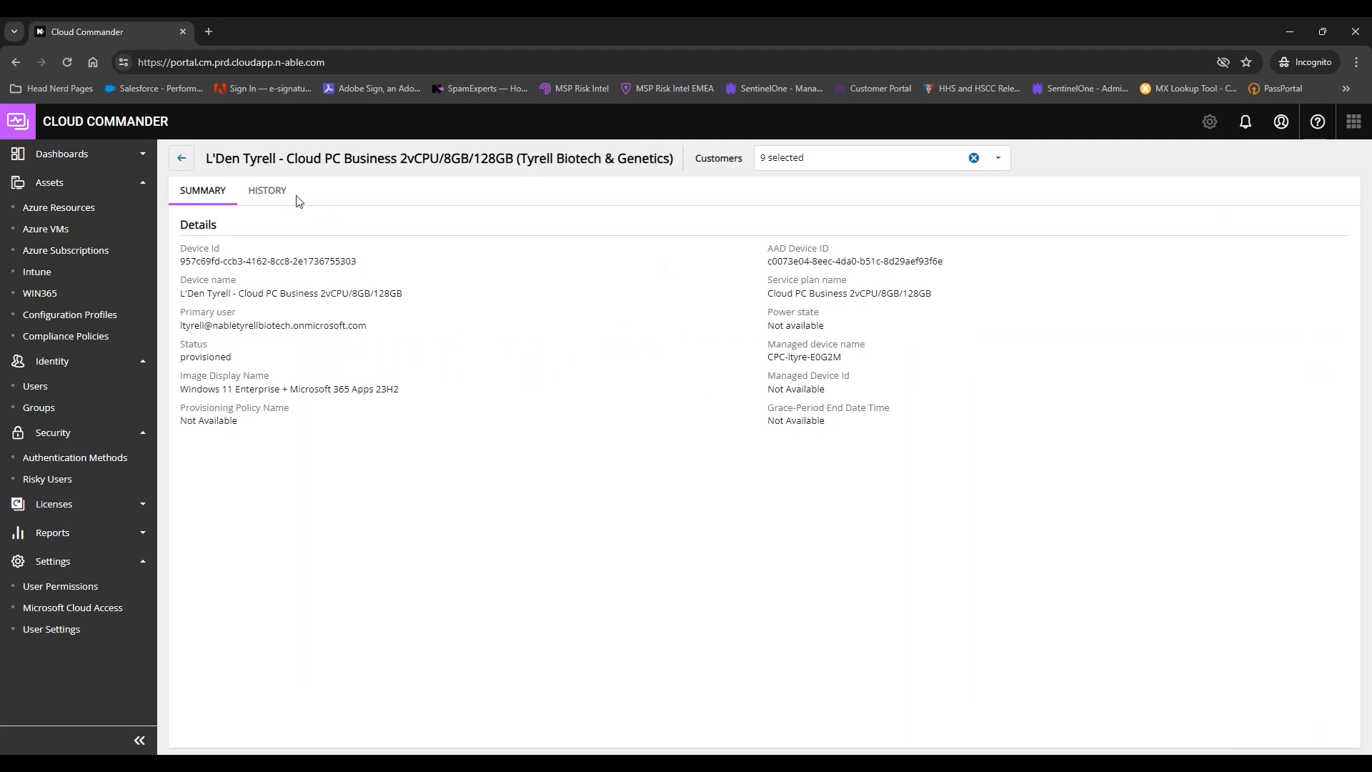
{"action": "left_click", "coordinate": [277, 191]}
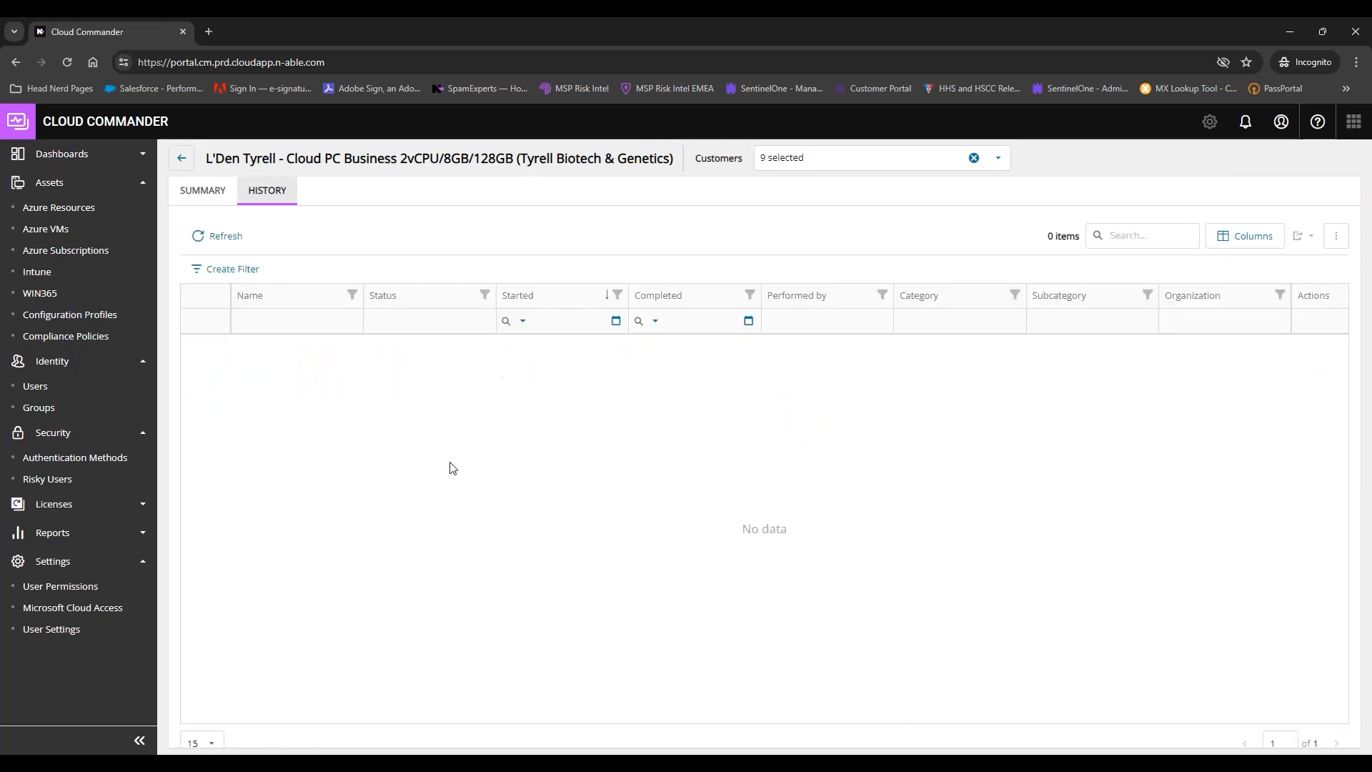
Step: Return to the Windows 365 devices list, examine the actions available for the first Cloud PC, and clear the selection
{"action": "left_click", "coordinate": [179, 159]}
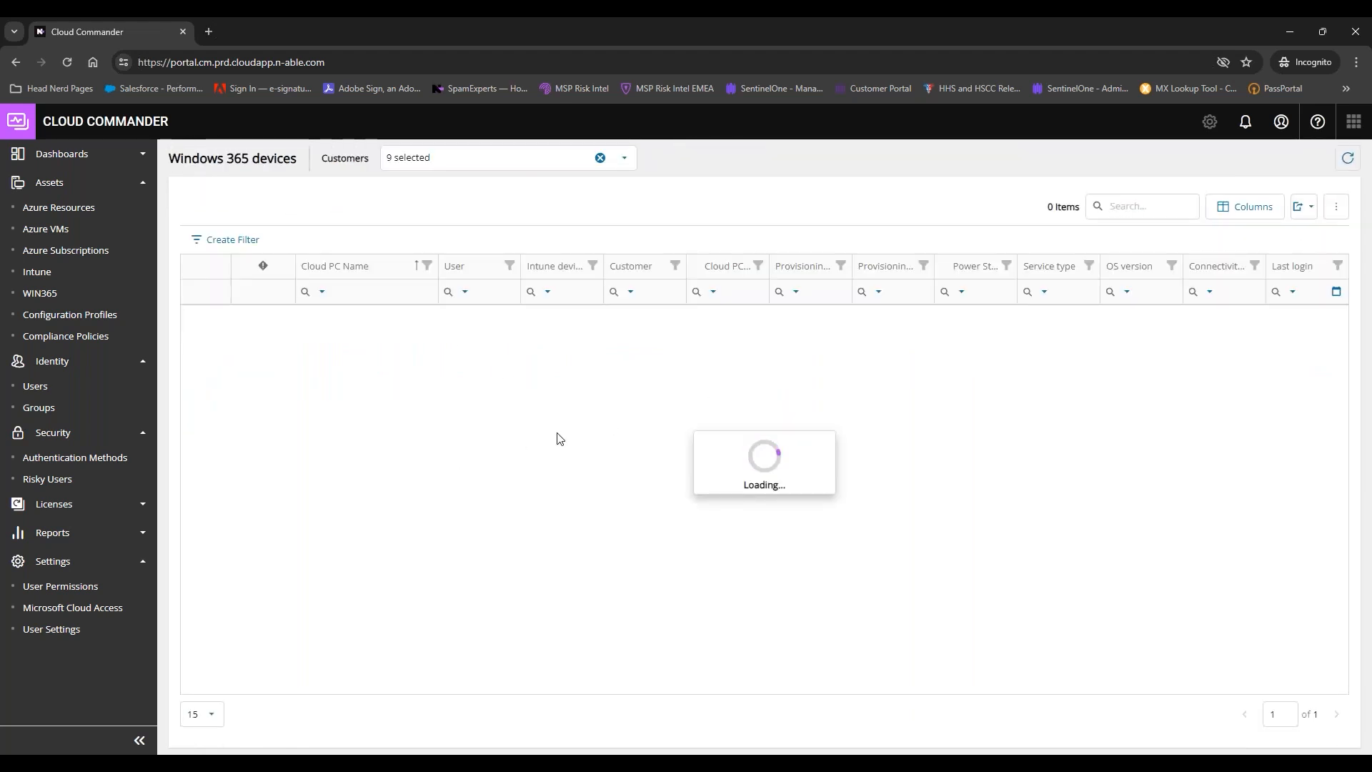
{"action": "left_click", "coordinate": [206, 317]}
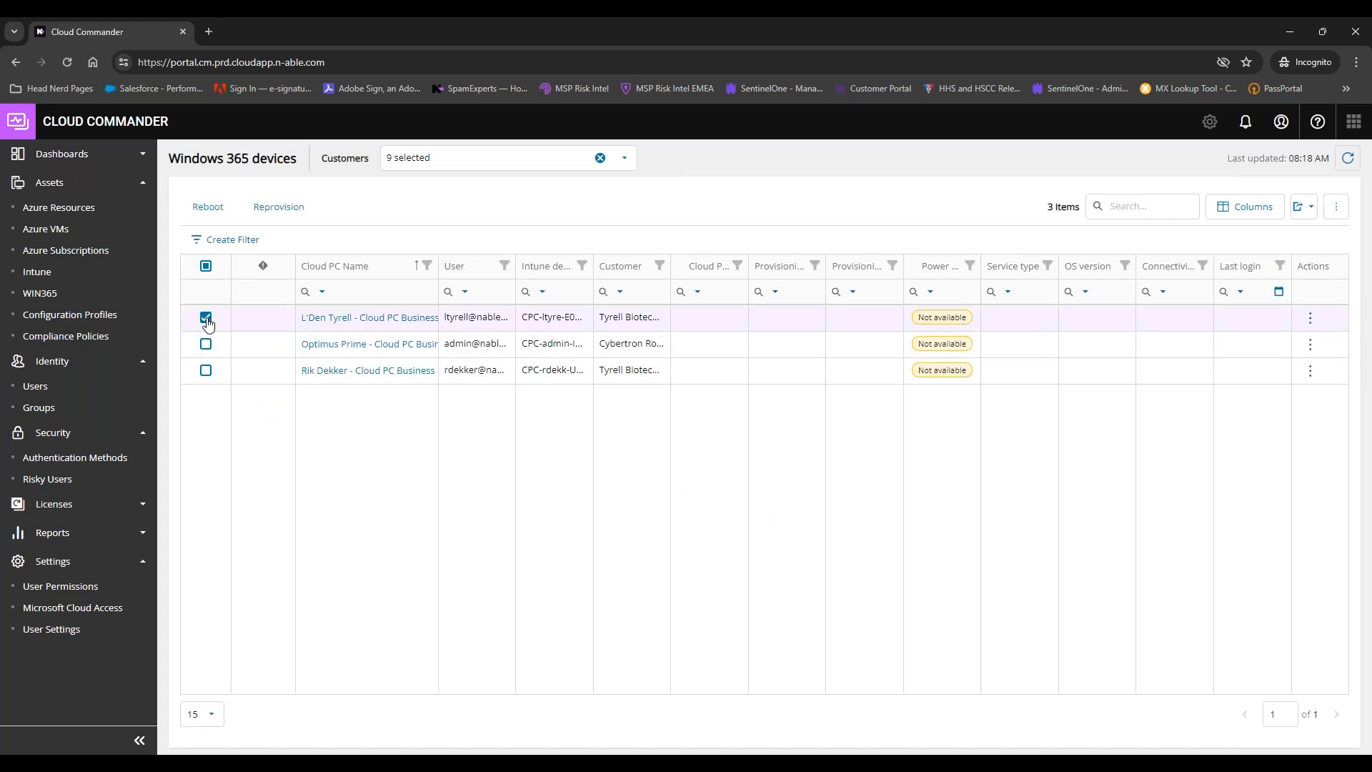
{"action": "left_click", "coordinate": [1312, 322]}
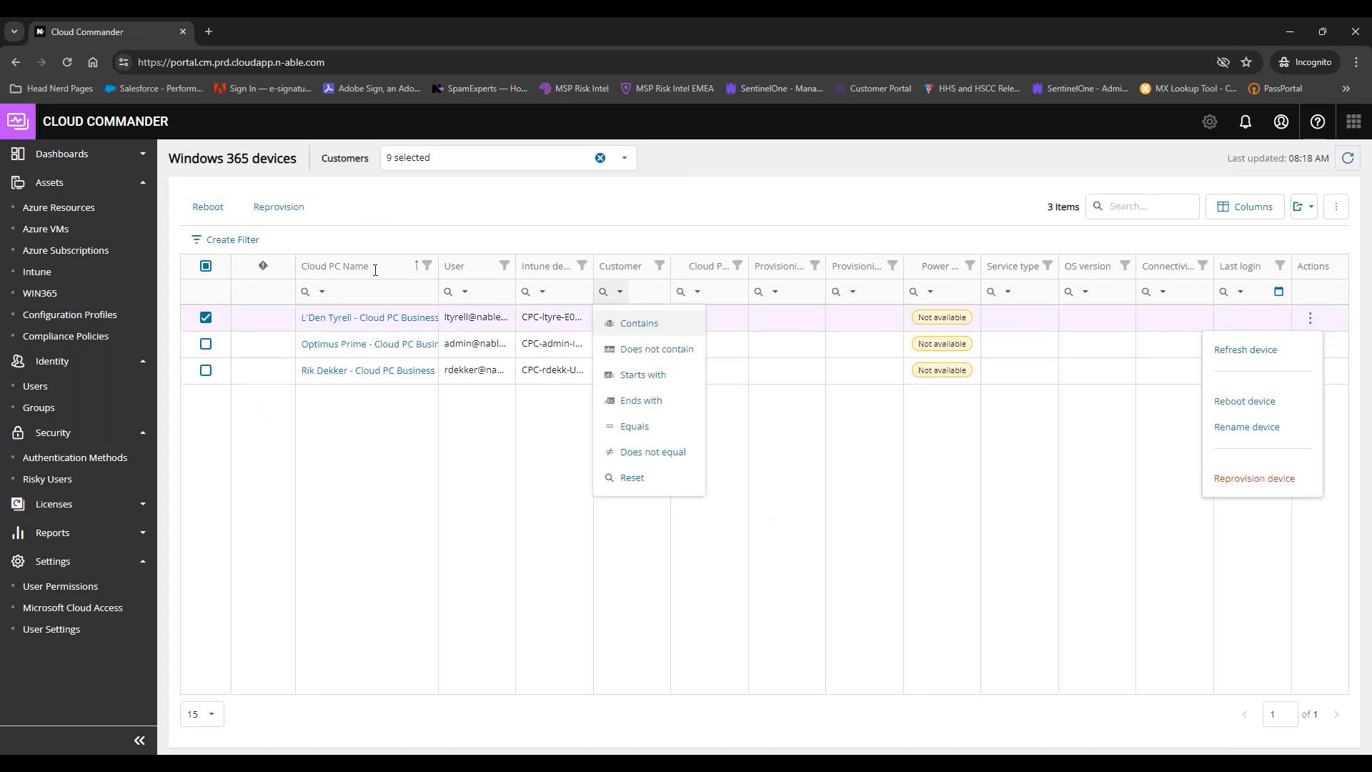
{"action": "left_click", "coordinate": [206, 268]}
{"action": "left_click", "coordinate": [206, 267]}
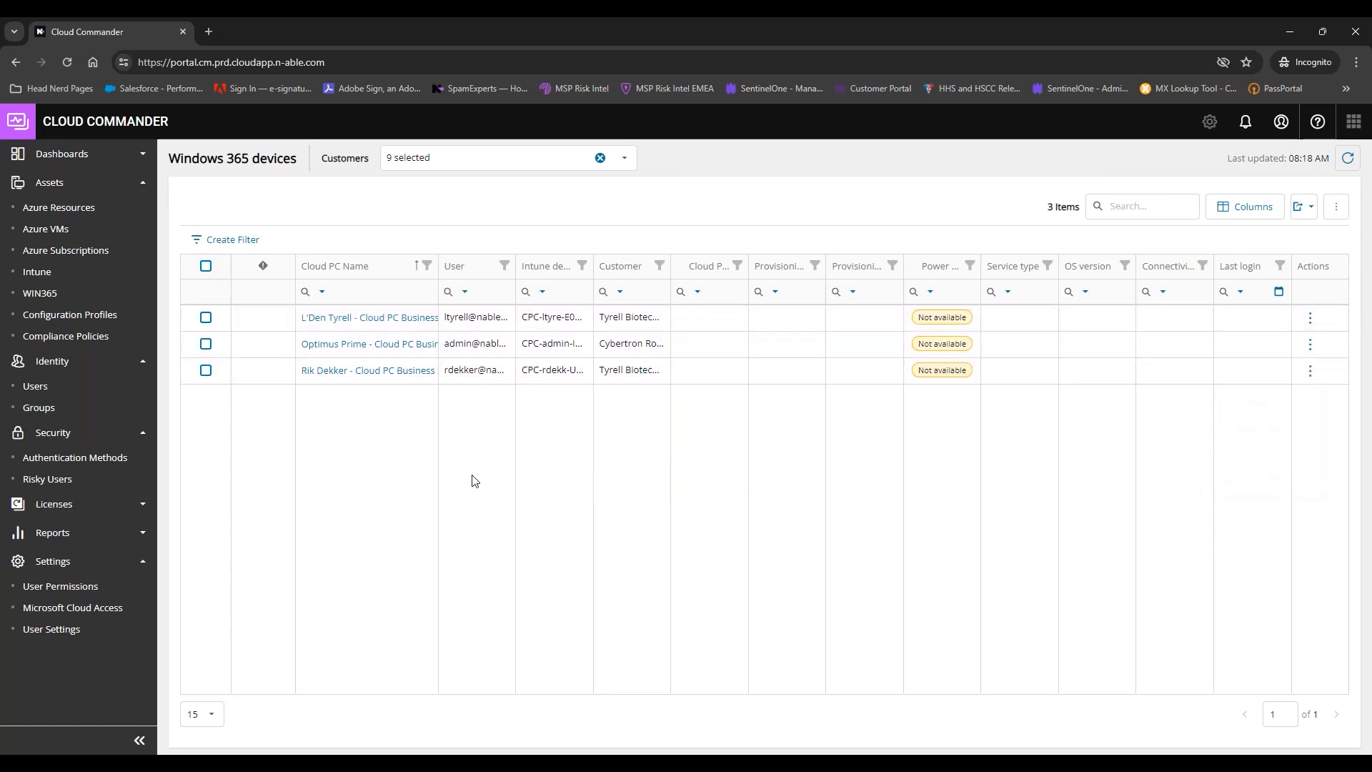
Step: Browse the first three pages of configuration profile templates and check the command logs of the Shared multi-user device template
{"action": "left_click", "coordinate": [63, 316]}
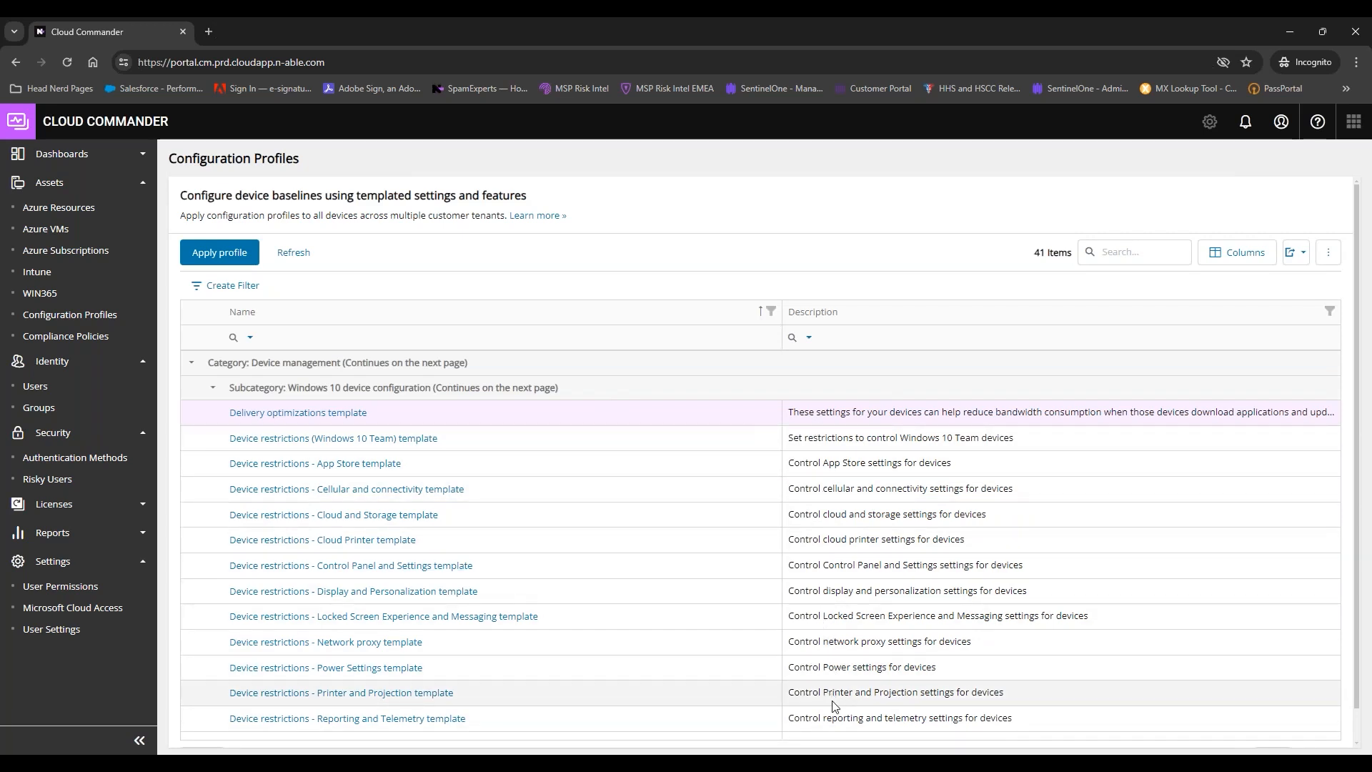
{"action": "scroll", "coordinate": [833, 706], "scroll_direction": "down", "scroll_amount": 1}
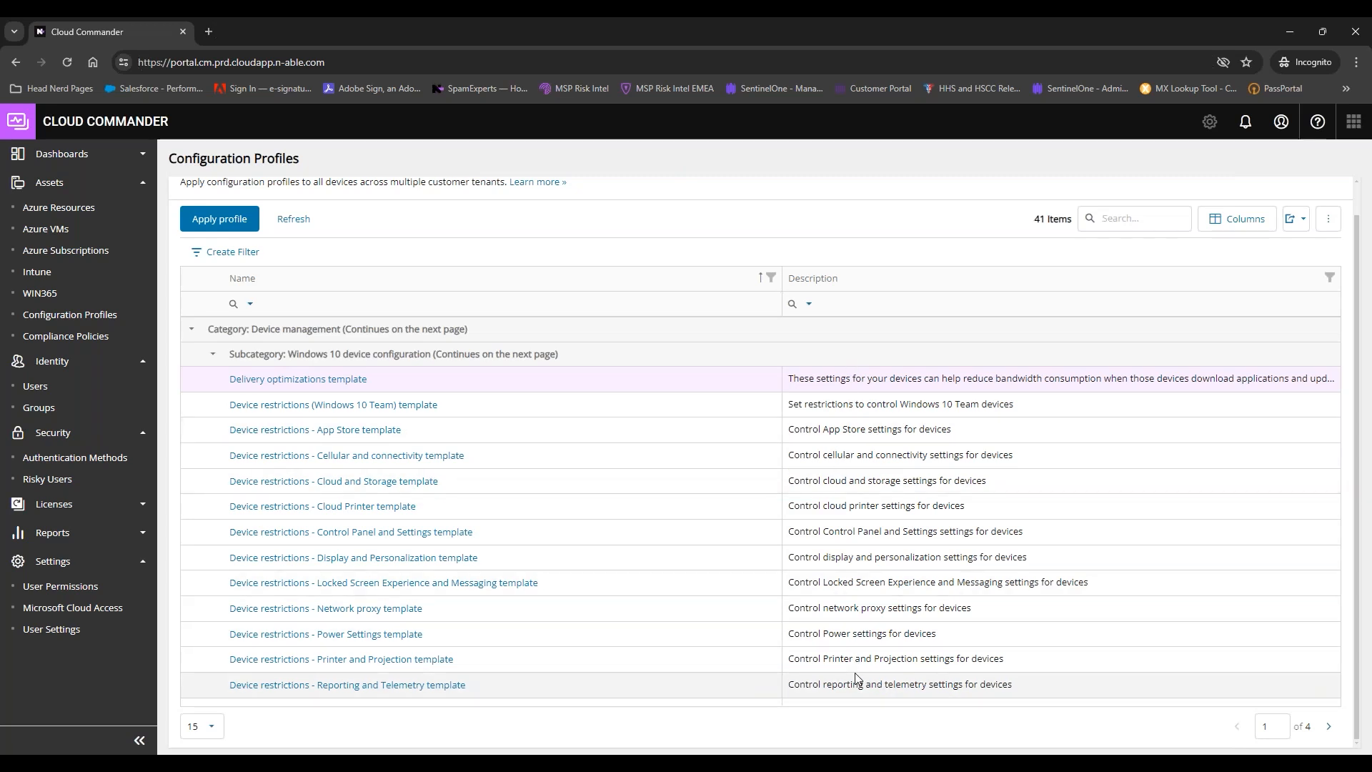
{"action": "scroll", "coordinate": [872, 561], "scroll_direction": "up", "scroll_amount": 1}
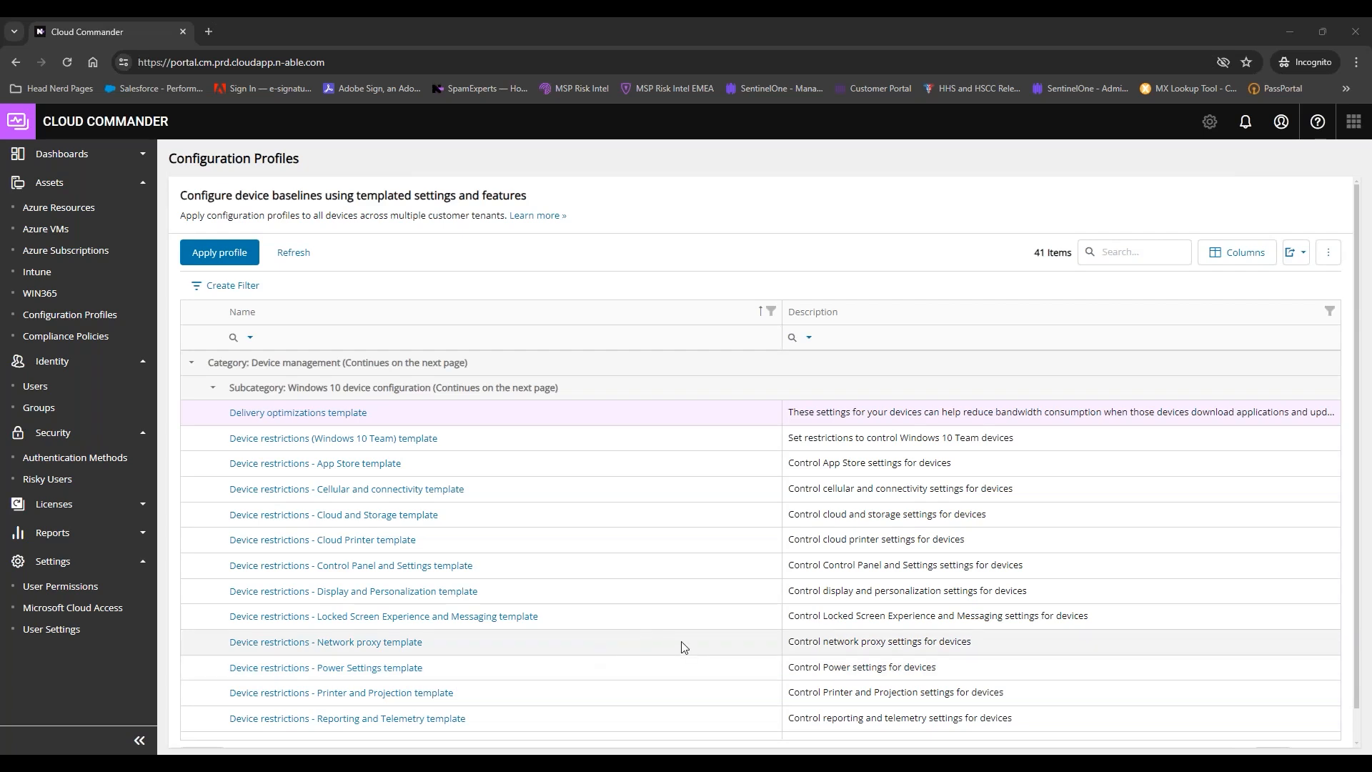
{"action": "scroll", "coordinate": [770, 633], "scroll_direction": "down", "scroll_amount": 1}
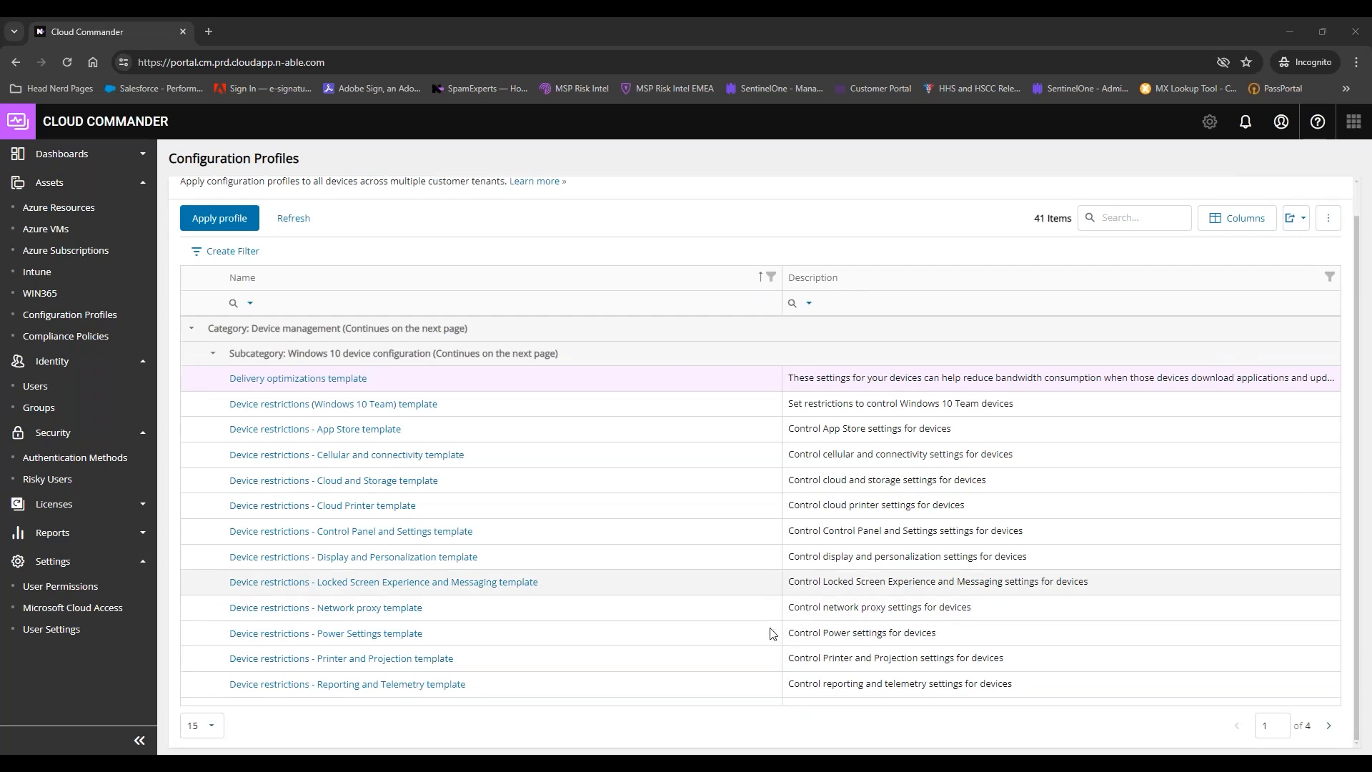
{"action": "left_click", "coordinate": [1324, 727]}
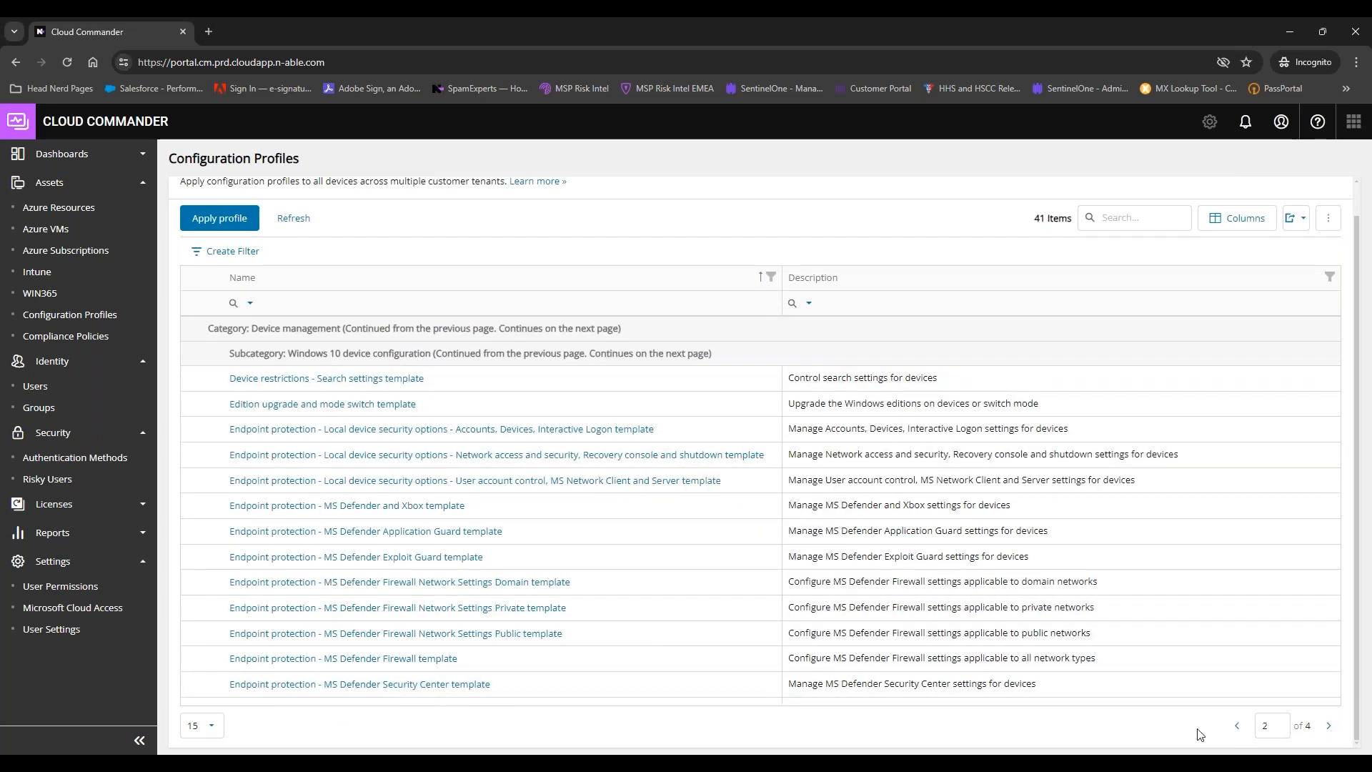
{"action": "left_click", "coordinate": [1237, 725]}
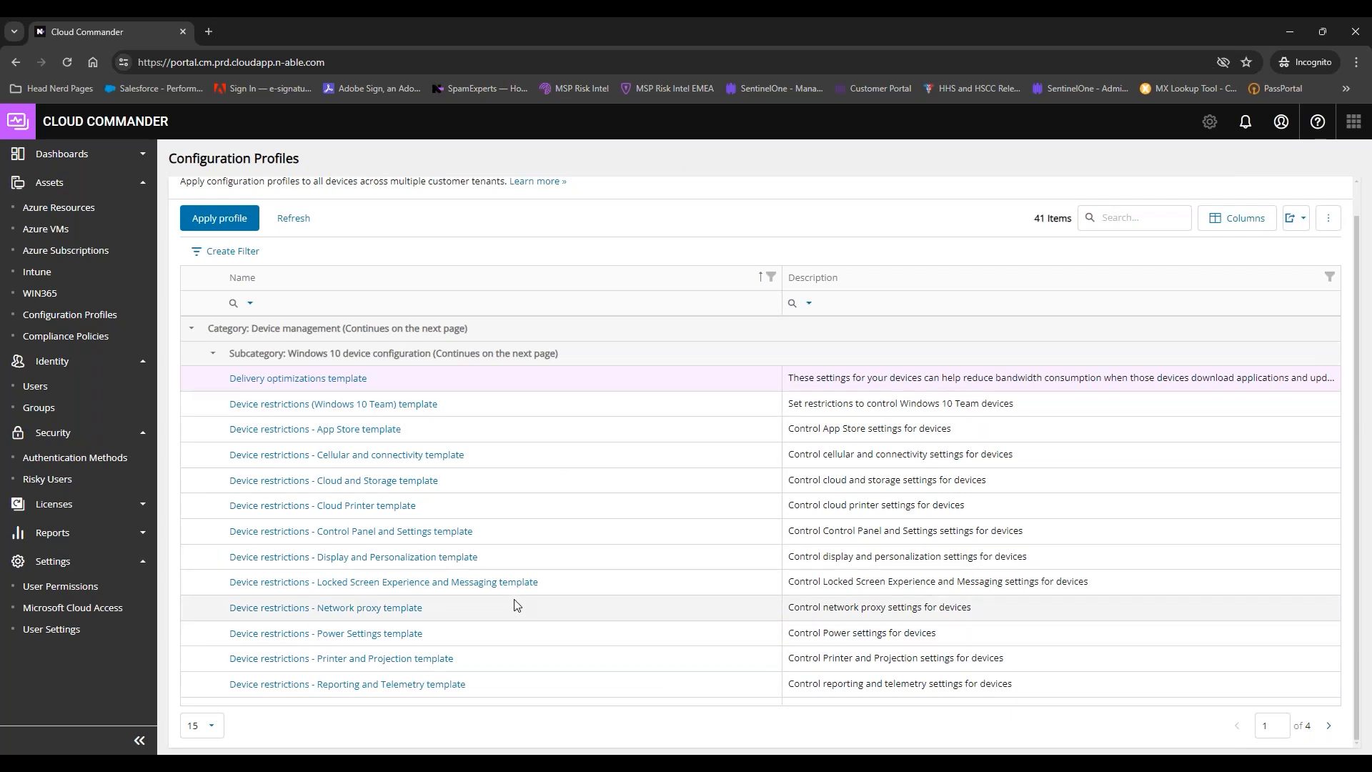
{"action": "left_click", "coordinate": [1328, 725]}
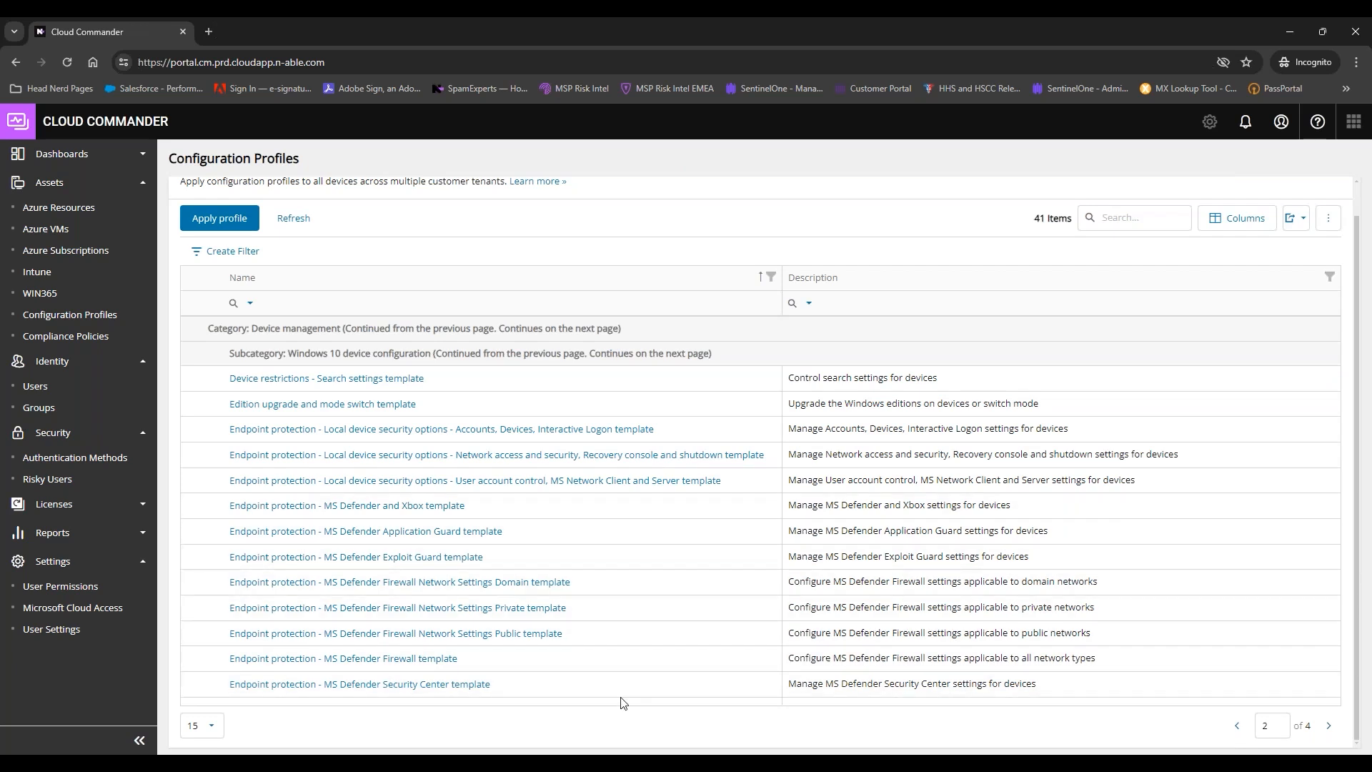
{"action": "left_click", "coordinate": [1328, 726]}
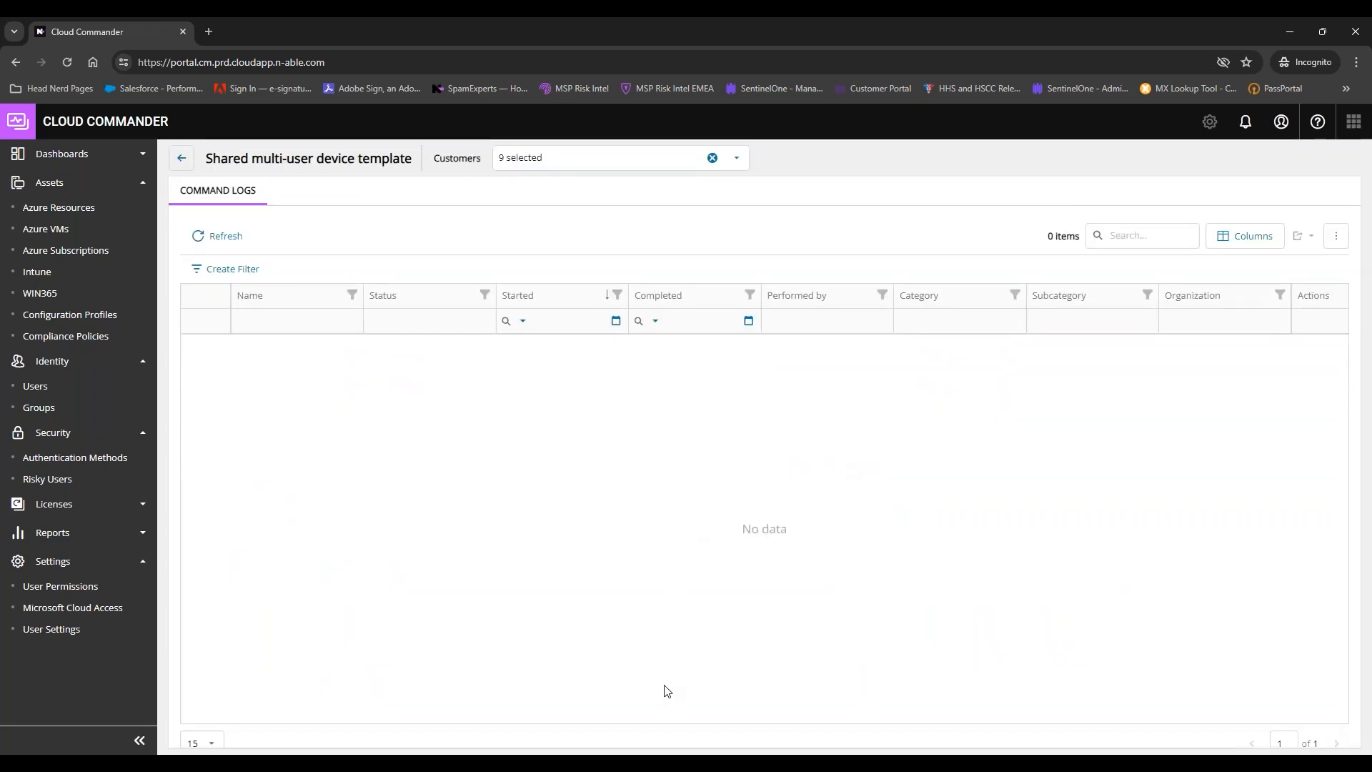
{"action": "left_click", "coordinate": [182, 158]}
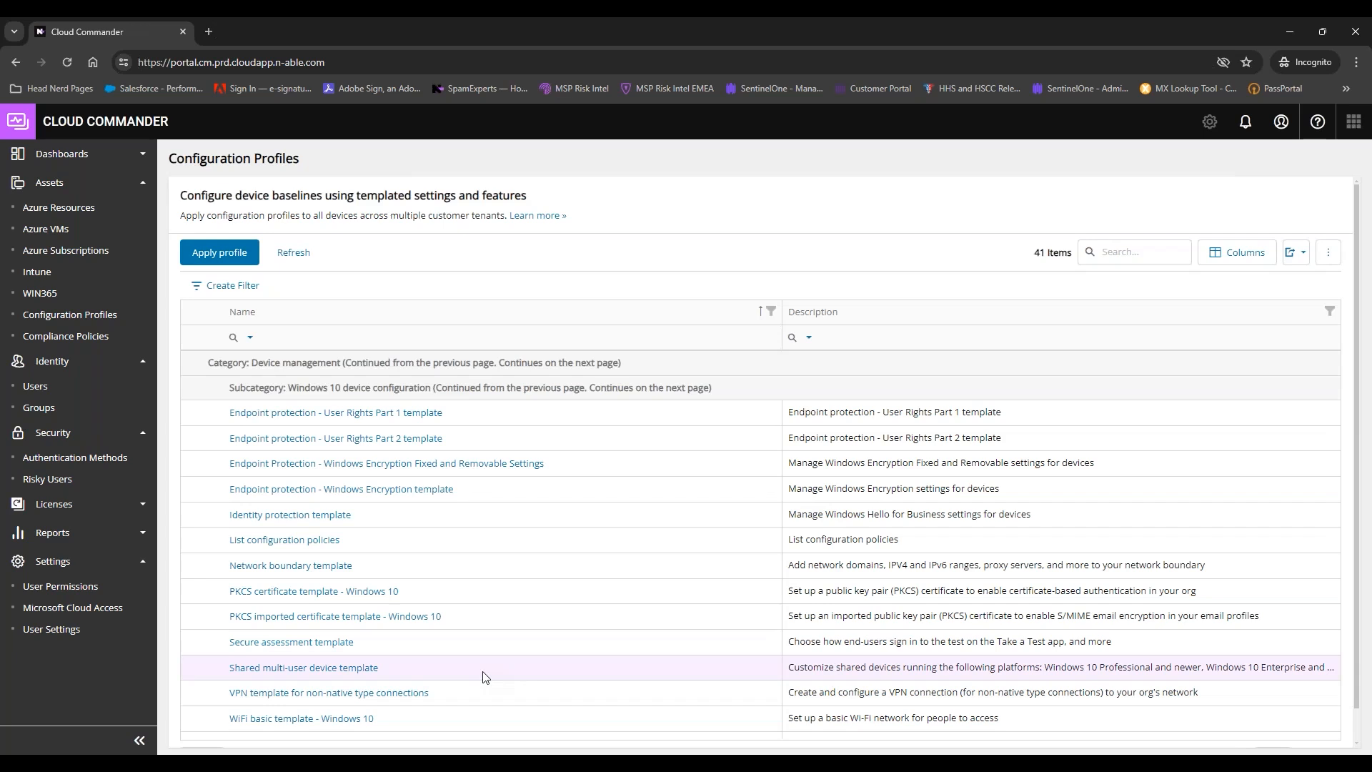
Step: Start applying the Shared multi-user device template to the nine preselected customers, check the capability summary, and continue to the value settings
{"action": "left_click", "coordinate": [236, 258]}
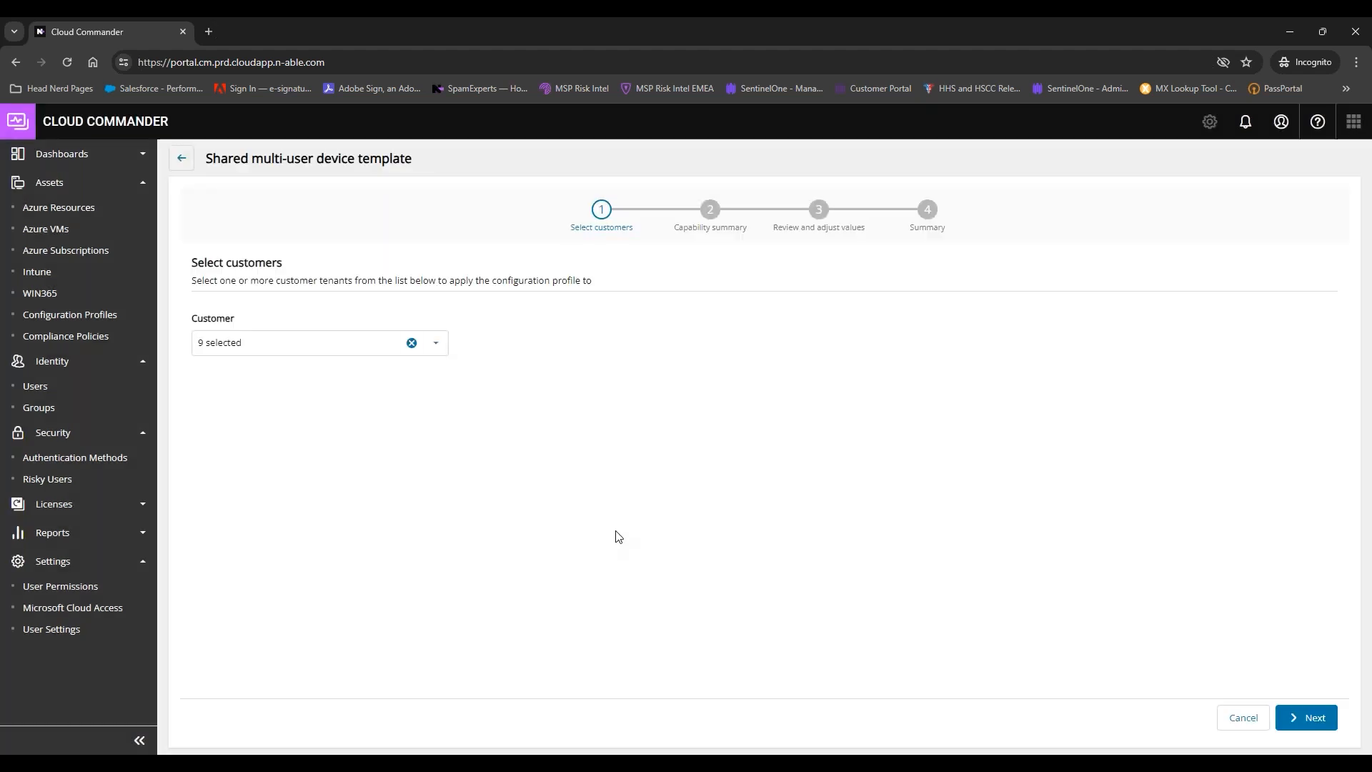
{"action": "left_click", "coordinate": [436, 344]}
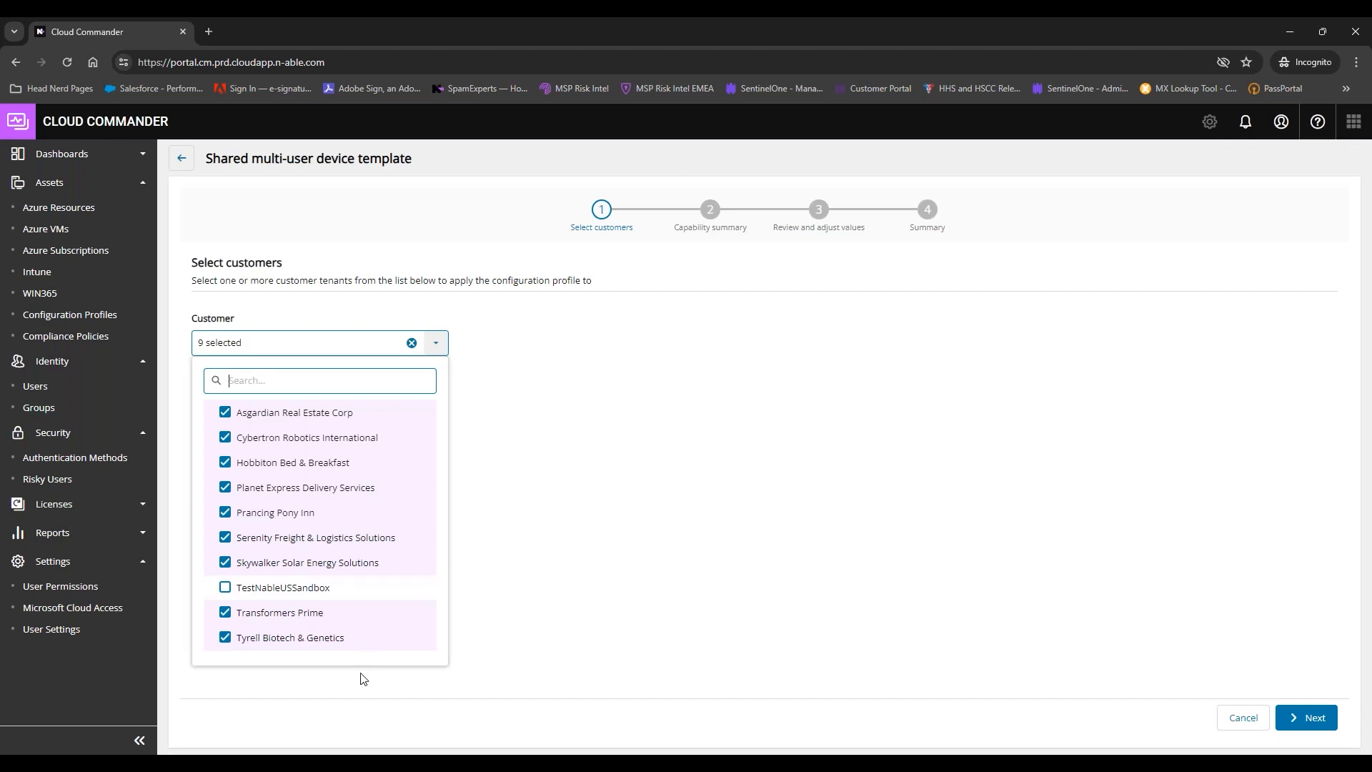
{"action": "left_click", "coordinate": [699, 520]}
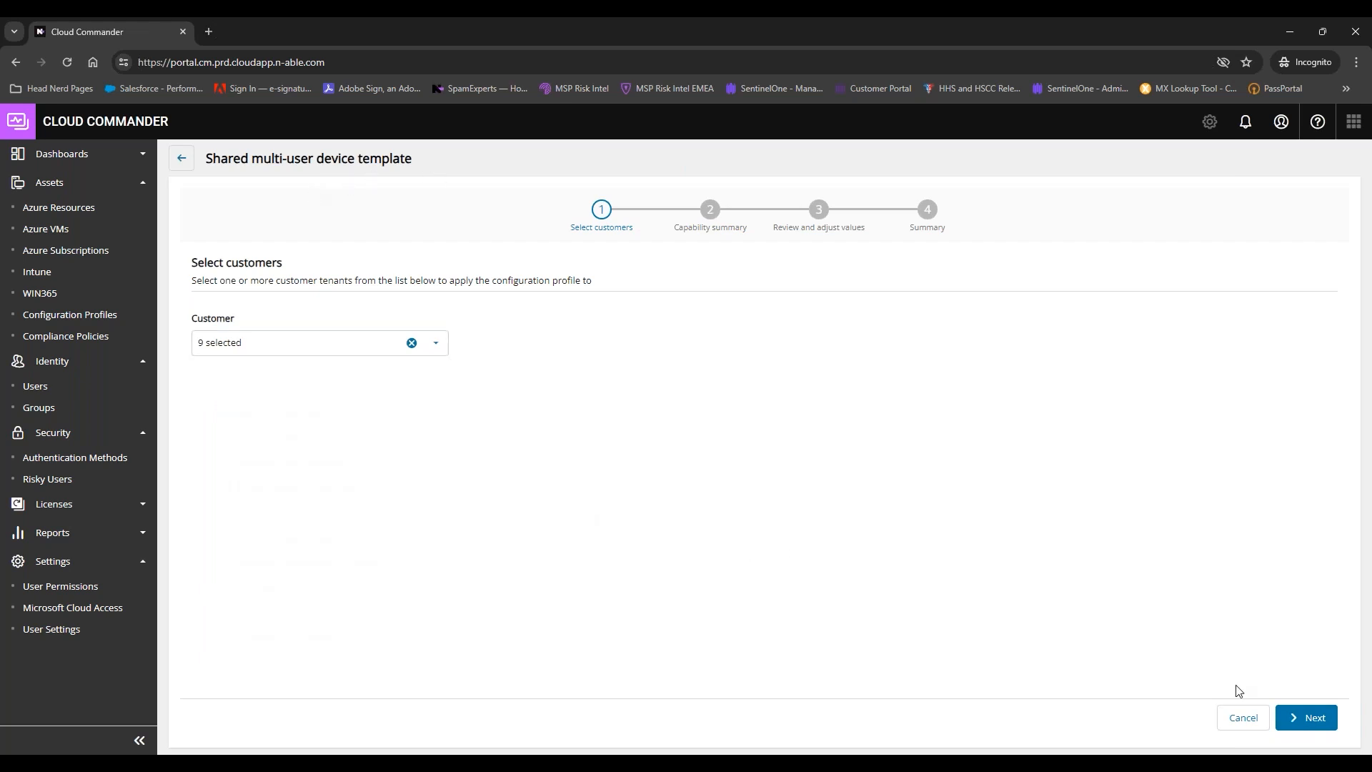
{"action": "left_click", "coordinate": [1309, 724]}
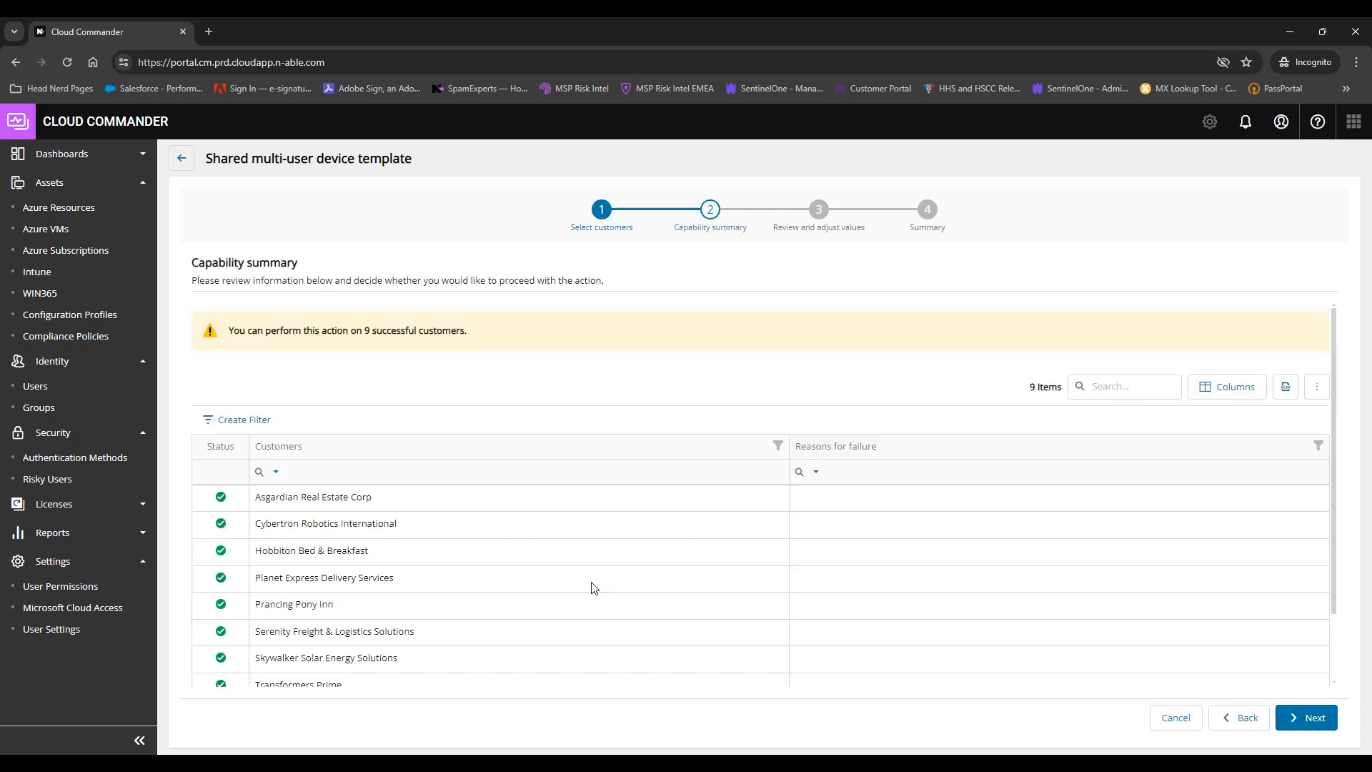
{"action": "scroll", "coordinate": [592, 587], "scroll_direction": "down", "scroll_amount": 2}
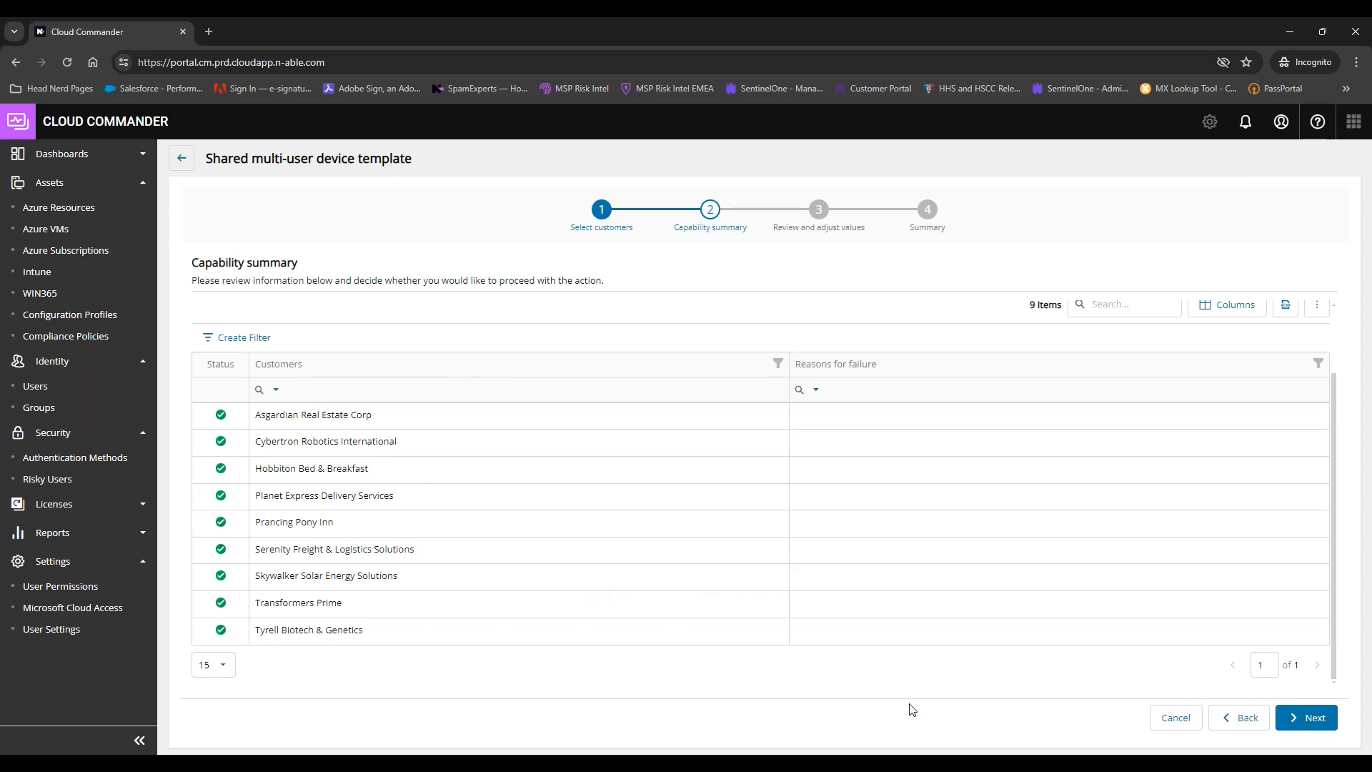
{"action": "left_click", "coordinate": [1314, 719]}
{"action": "left_click", "coordinate": [1305, 729]}
{"action": "left_click", "coordinate": [1305, 729]}
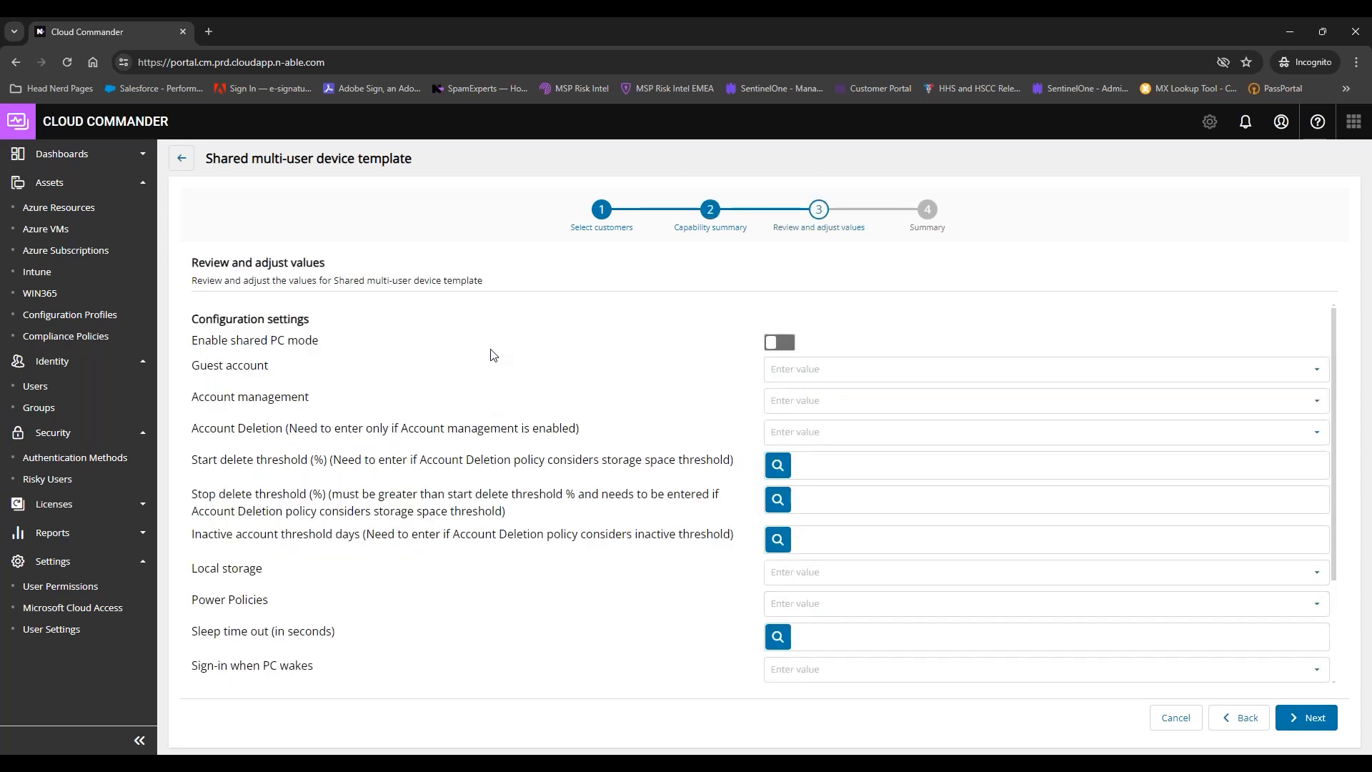
Step: Examine the template's configuration settings and assignments, including shared PC mode and the Guest account, Account management and Account Deletion options
{"action": "scroll", "coordinate": [514, 655], "scroll_direction": "down", "scroll_amount": 3}
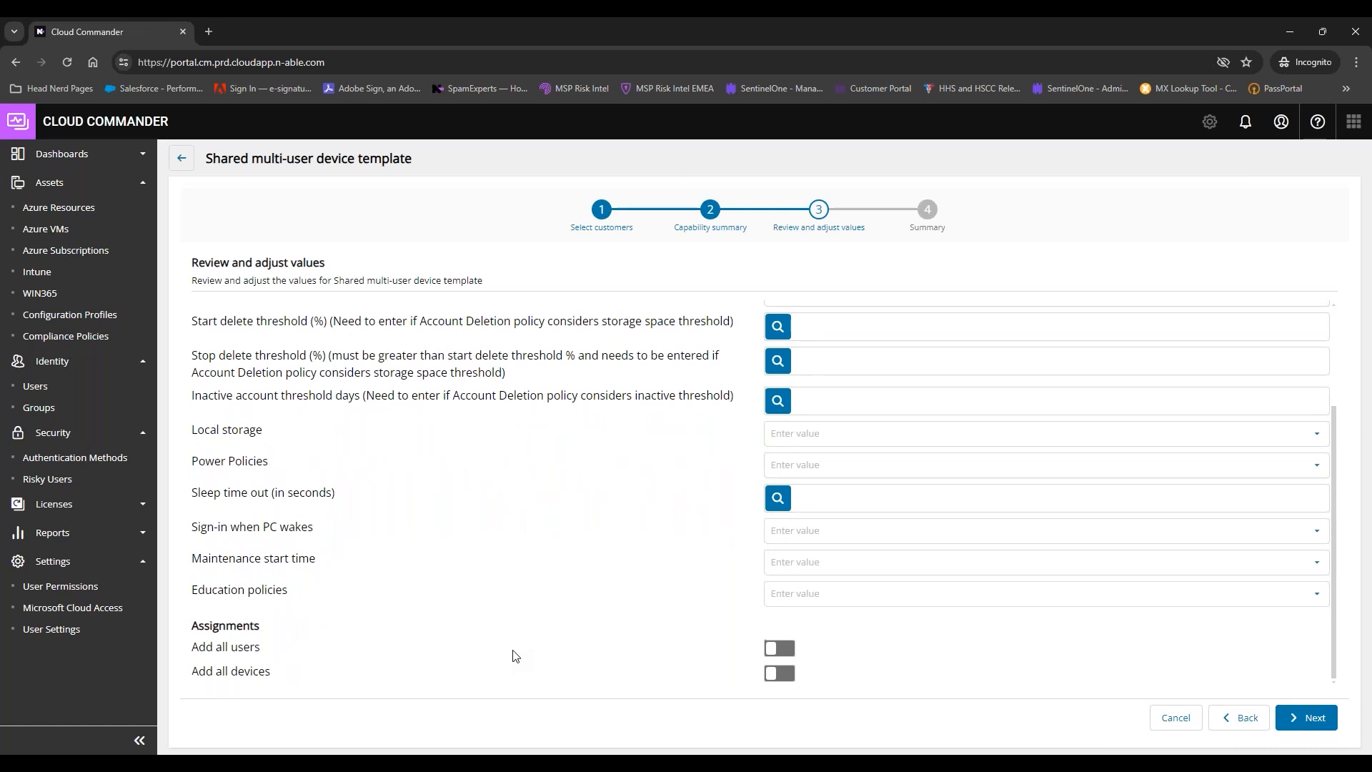
{"action": "scroll", "coordinate": [513, 655], "scroll_direction": "up", "scroll_amount": 3}
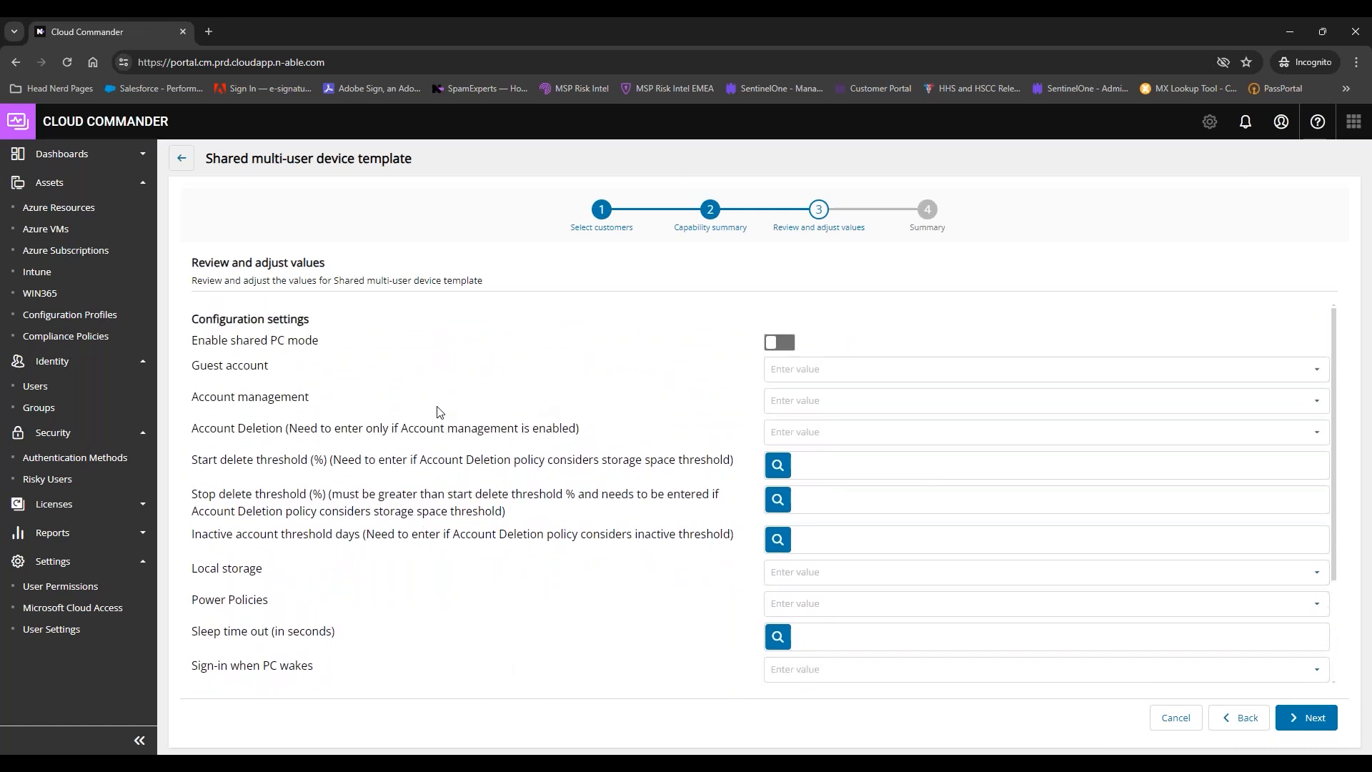
{"action": "left_click", "coordinate": [787, 344]}
{"action": "left_click", "coordinate": [788, 345]}
{"action": "left_click", "coordinate": [818, 374]}
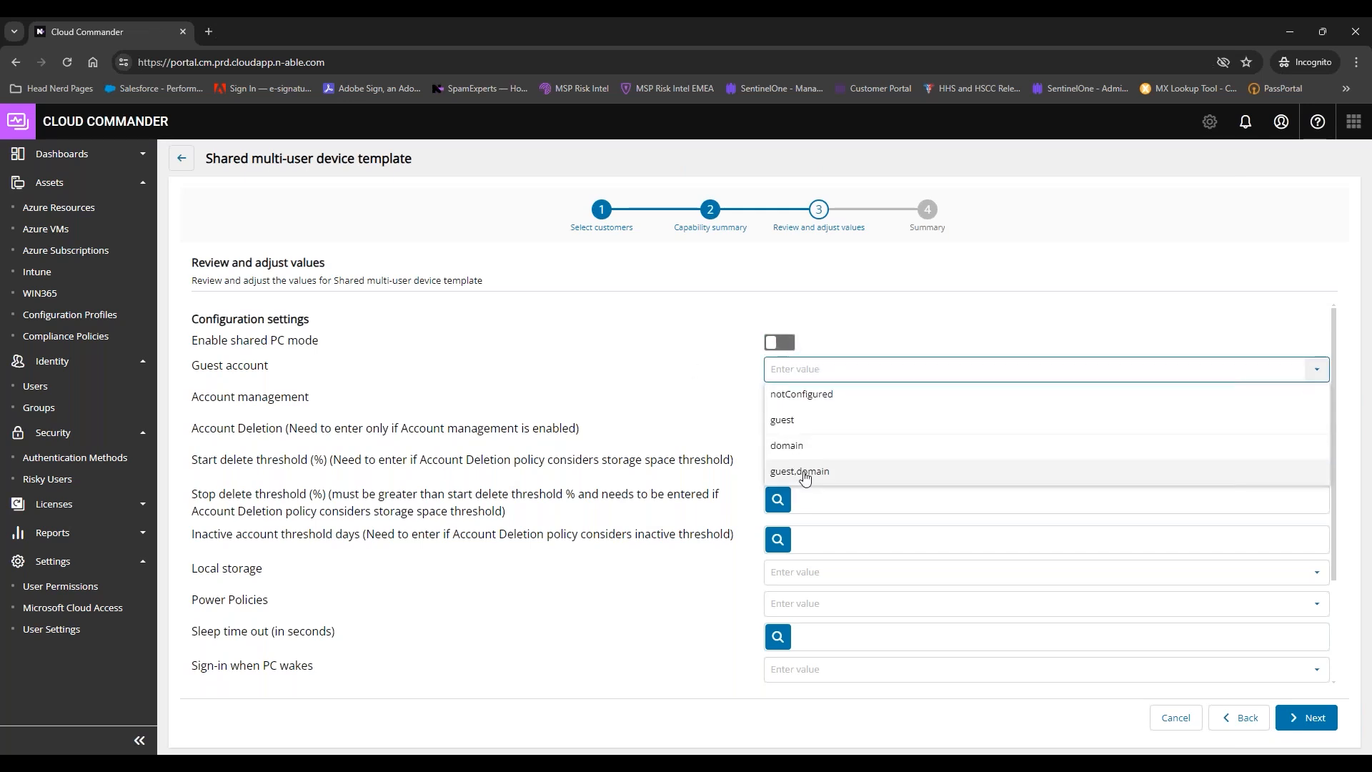
{"action": "left_click", "coordinate": [604, 343]}
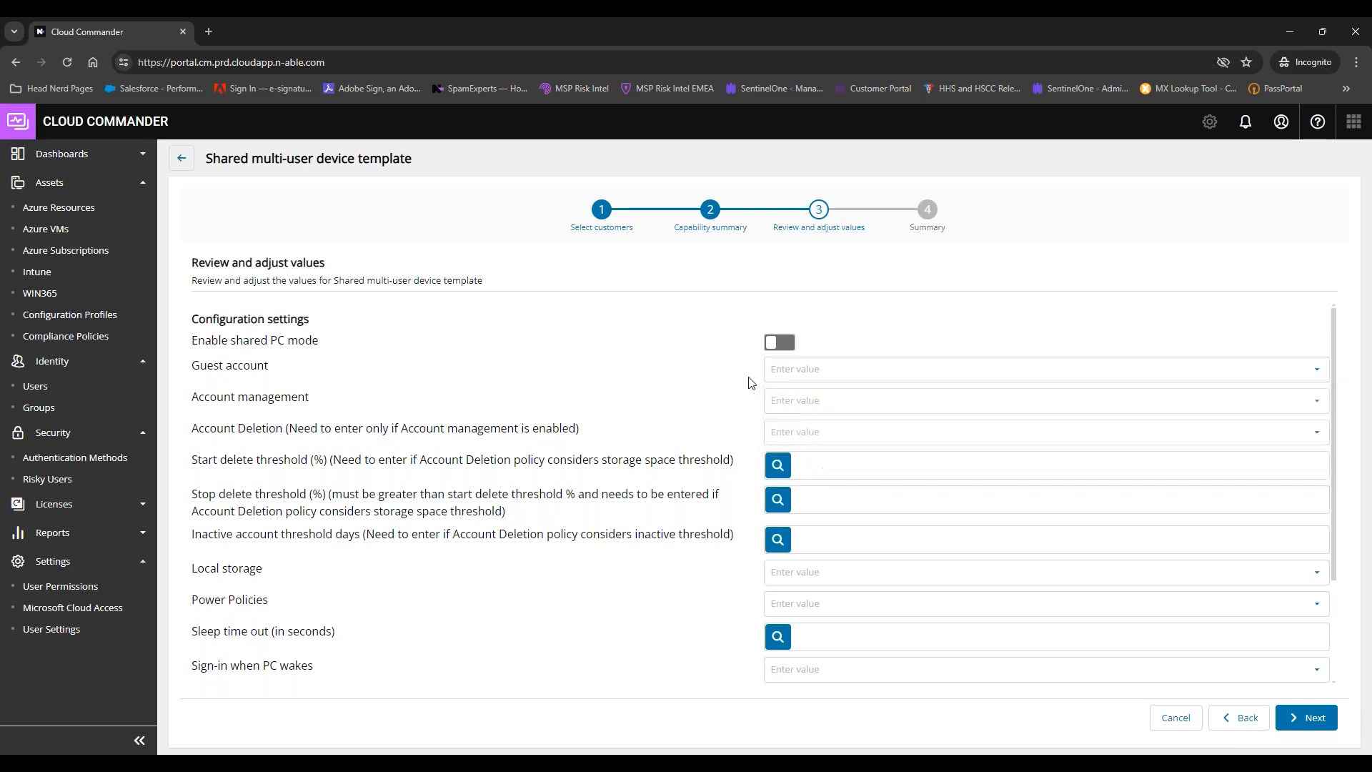
{"action": "left_click", "coordinate": [798, 407]}
{"action": "left_click", "coordinate": [645, 369]}
{"action": "left_click", "coordinate": [827, 431]}
{"action": "left_click", "coordinate": [633, 404]}
{"action": "scroll", "coordinate": [640, 569], "scroll_direction": "down", "scroll_amount": 2}
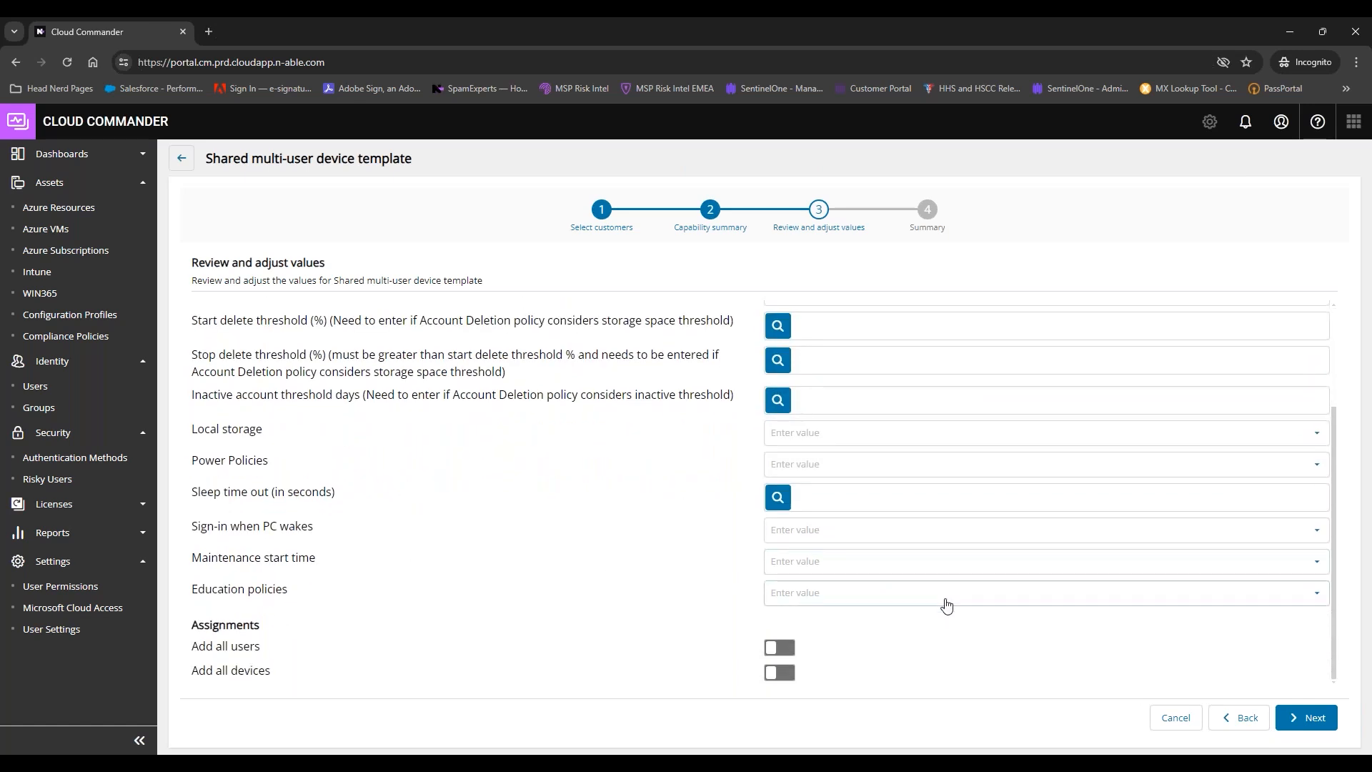
Step: Review the summary of the Shared multi-user device template and exit the wizard without applying the profile
{"action": "left_click", "coordinate": [1291, 726]}
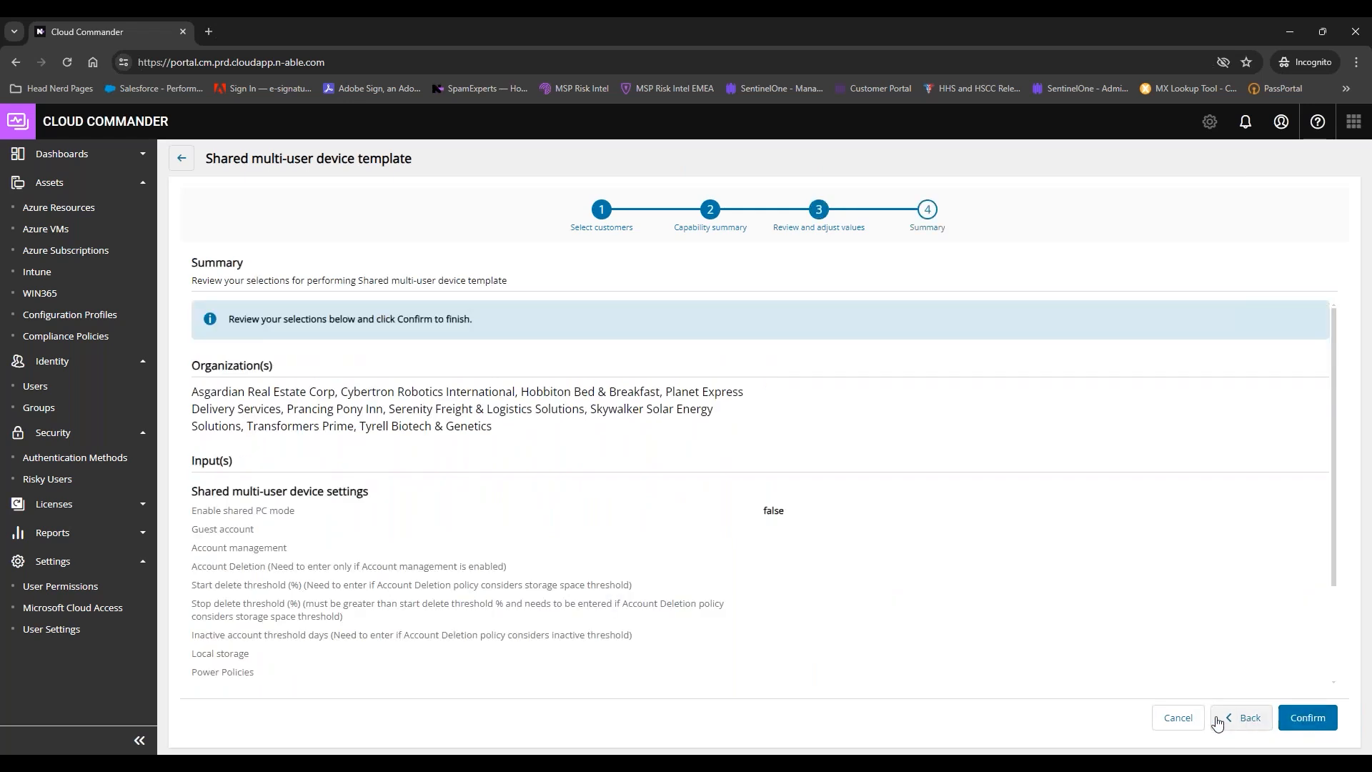
{"action": "left_click", "coordinate": [1186, 721]}
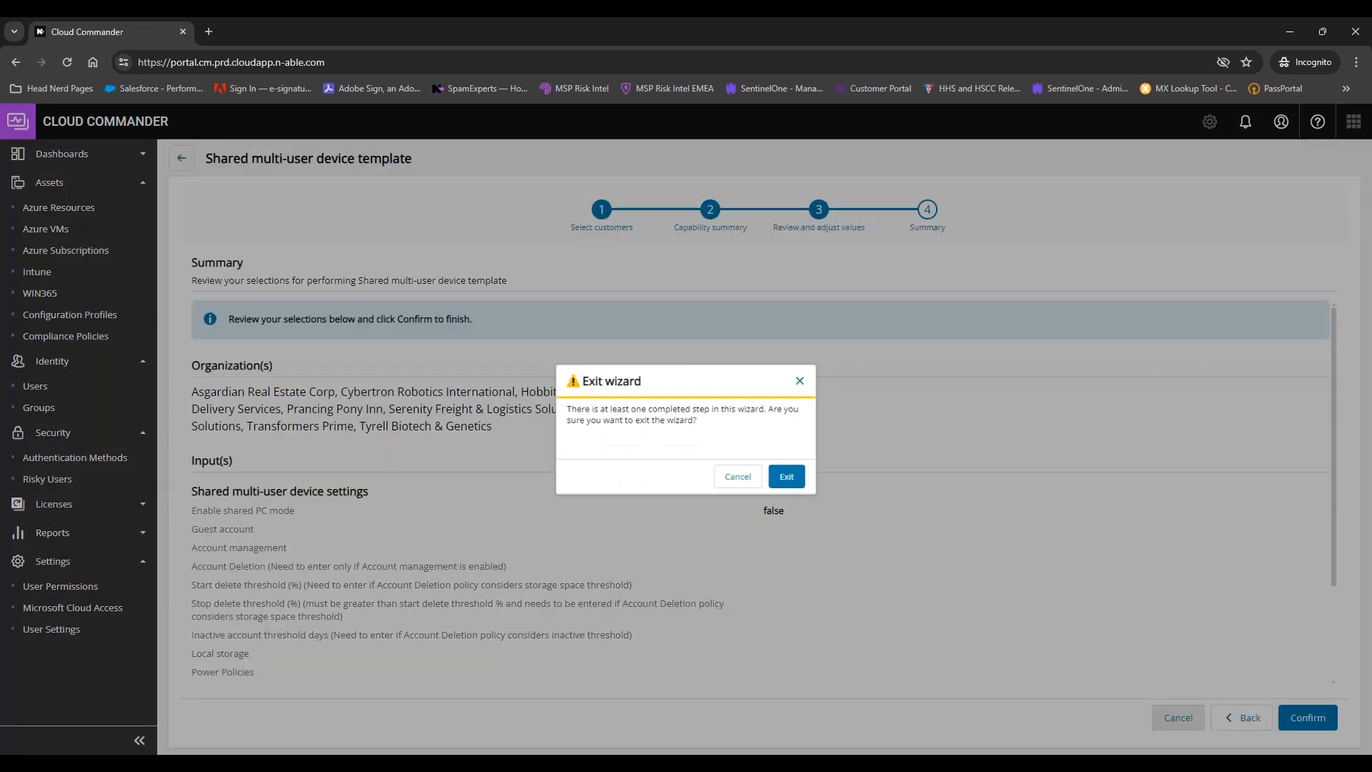
{"action": "left_click", "coordinate": [804, 483]}
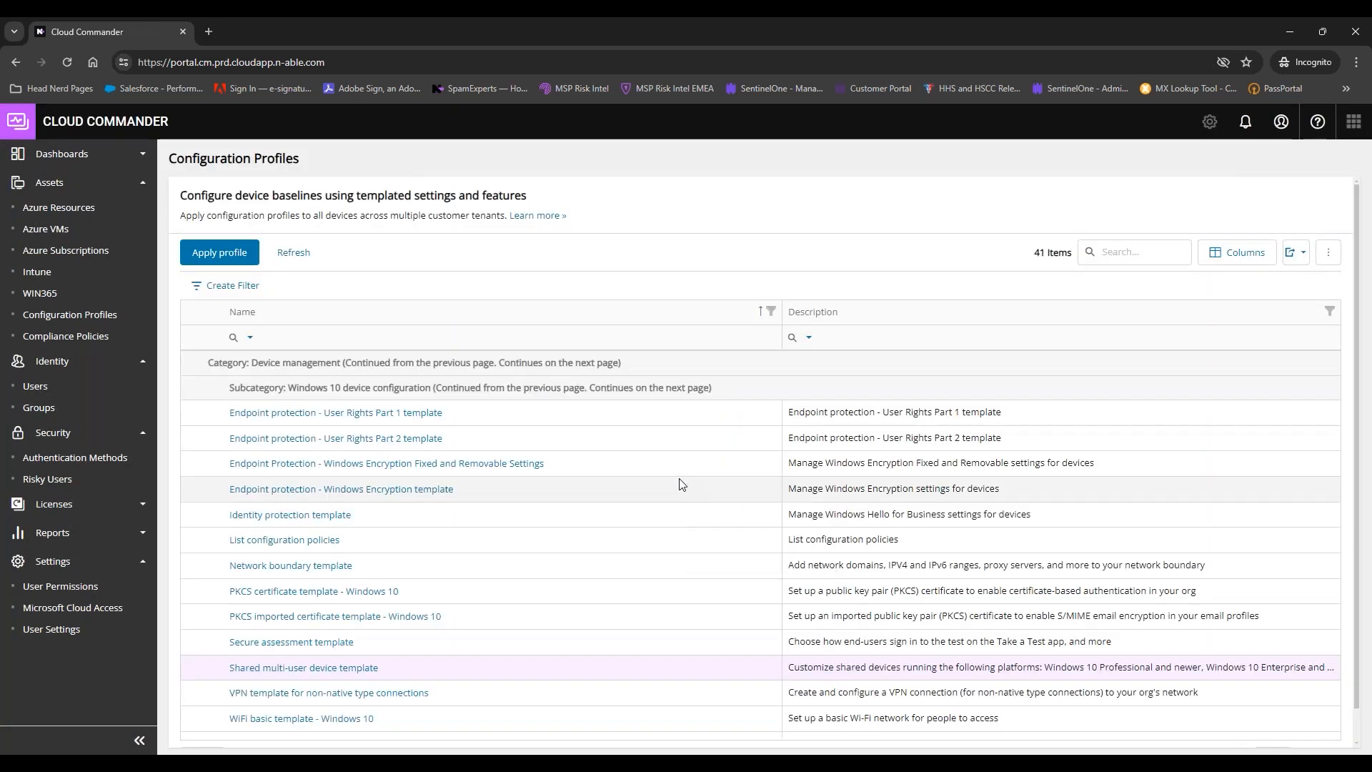
Step: Look over the configuration profile templates on page 3 and go back to the first page
{"action": "scroll", "coordinate": [626, 669], "scroll_direction": "down", "scroll_amount": 1}
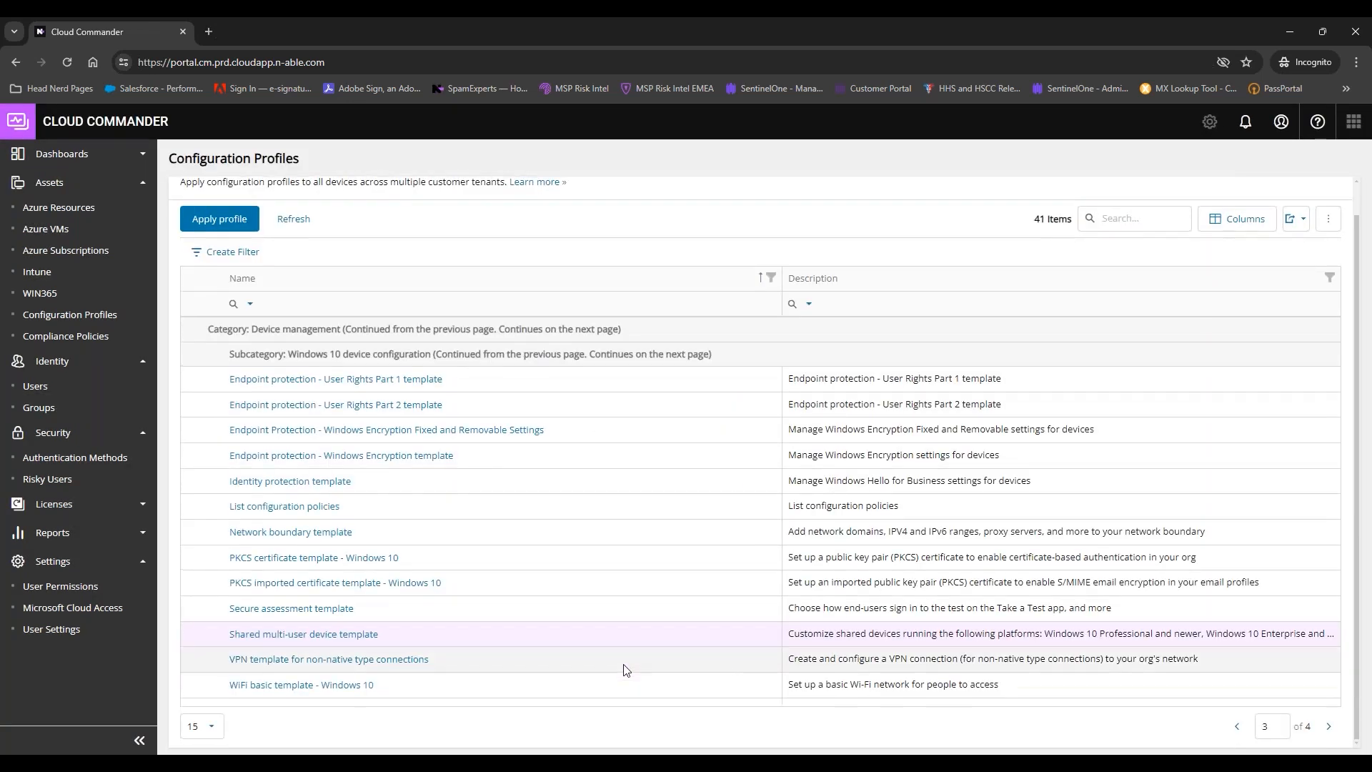
{"action": "scroll", "coordinate": [626, 669], "scroll_direction": "up", "scroll_amount": 1}
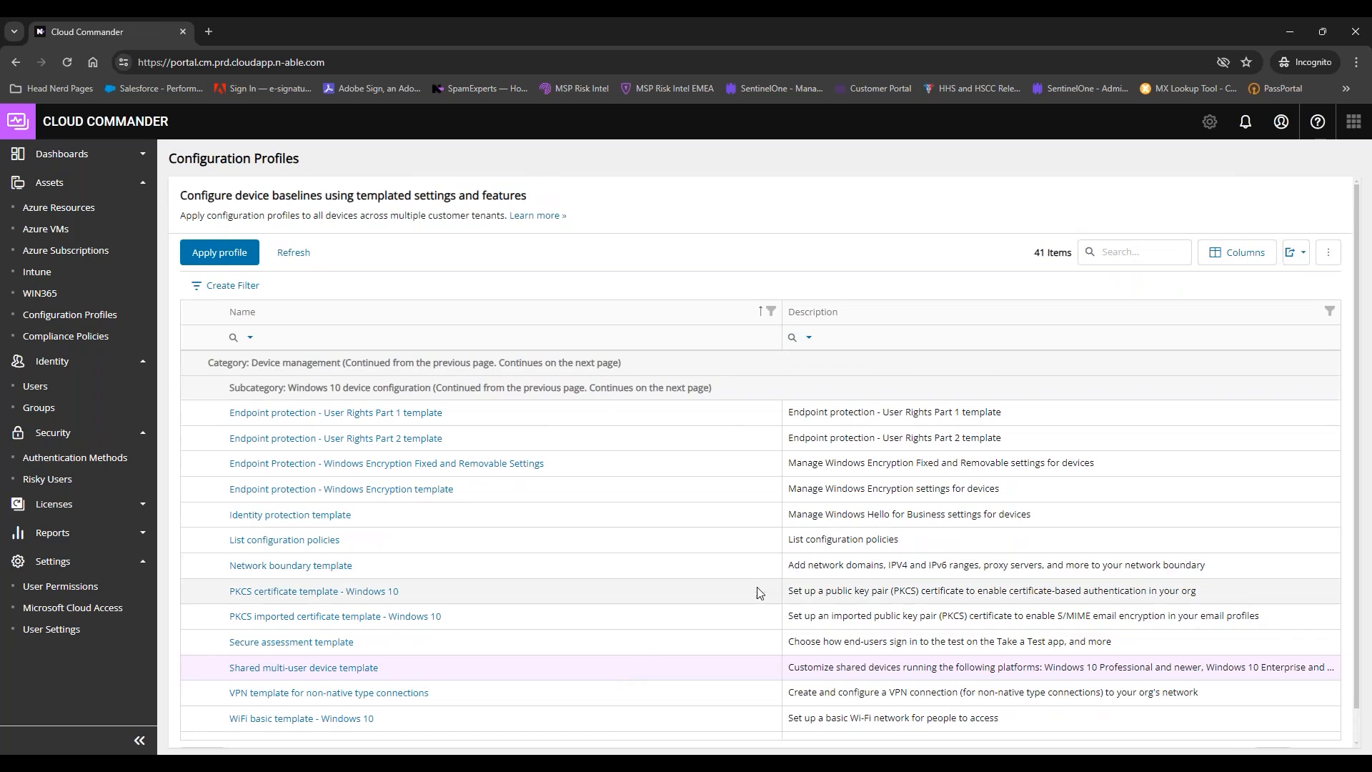
{"action": "scroll", "coordinate": [756, 586], "scroll_direction": "down", "scroll_amount": 1}
{"action": "scroll", "coordinate": [759, 592], "scroll_direction": "up", "scroll_amount": 1}
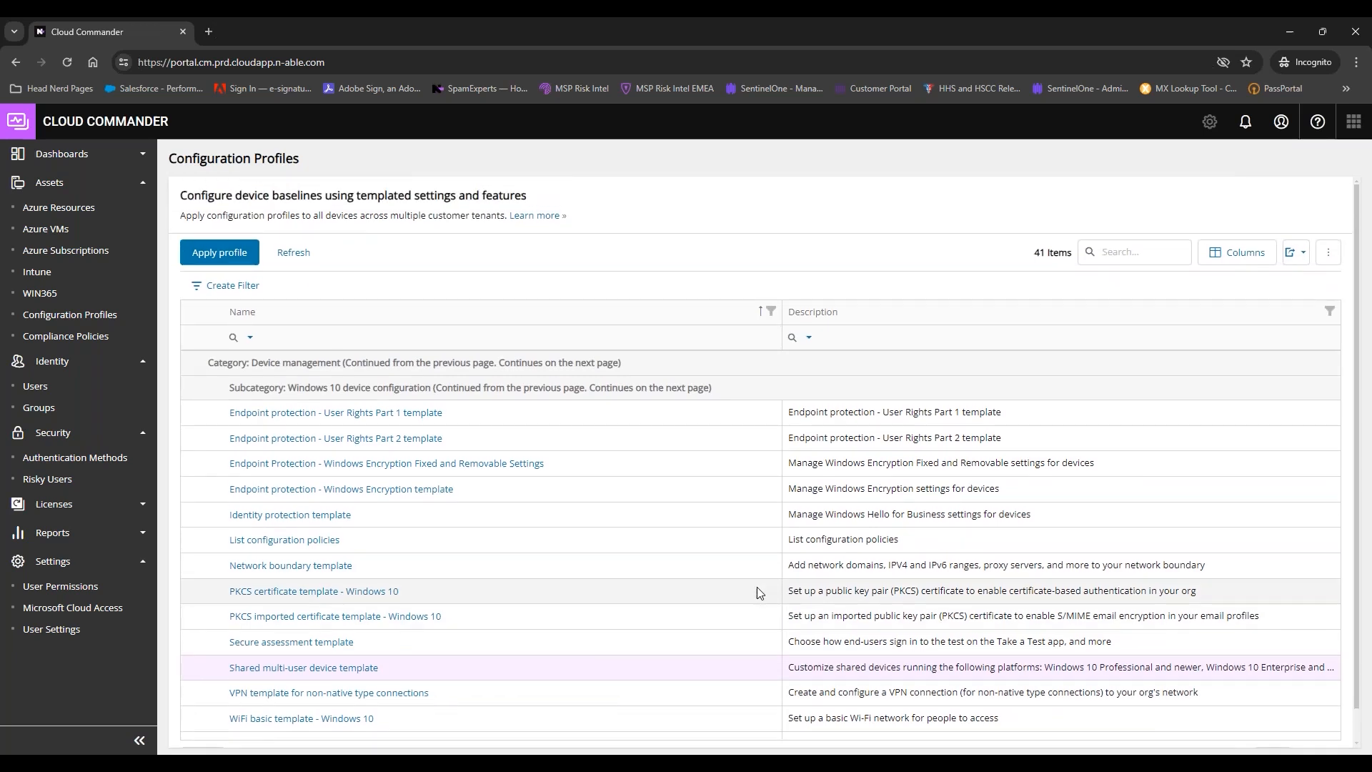
{"action": "scroll", "coordinate": [757, 586], "scroll_direction": "down", "scroll_amount": 1}
{"action": "left_click", "coordinate": [1240, 729]}
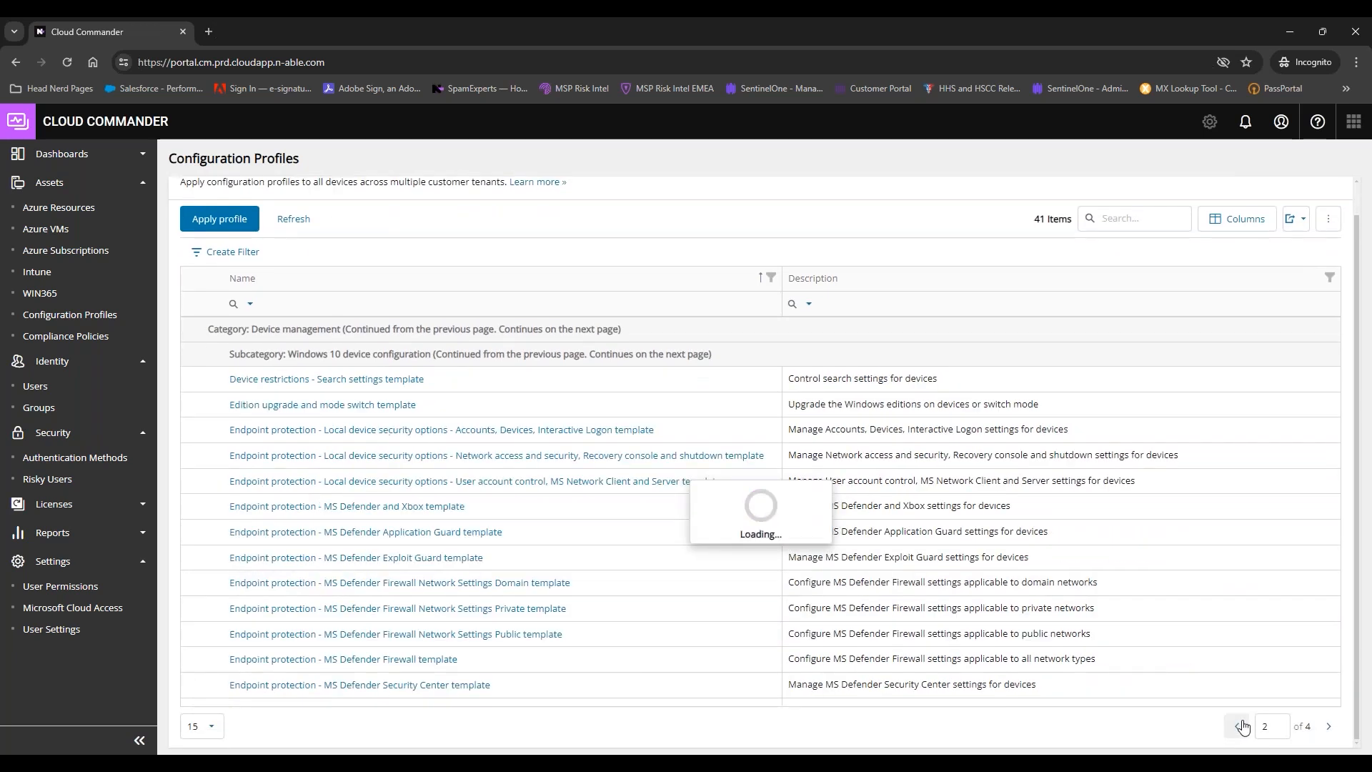
{"action": "left_click", "coordinate": [1240, 732]}
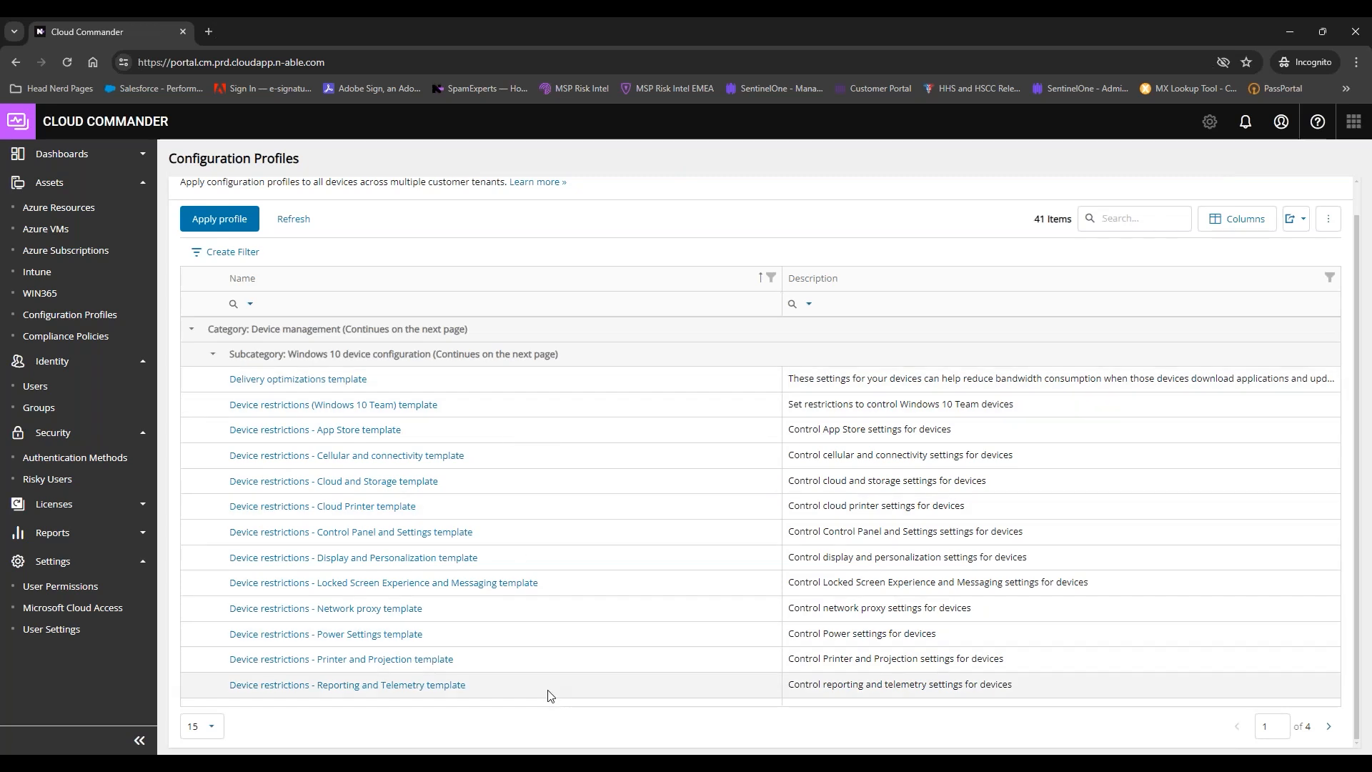
Step: Open the compliance policies and examine the command logs of the Windows 10/11 compliance policy template
{"action": "left_click", "coordinate": [83, 336]}
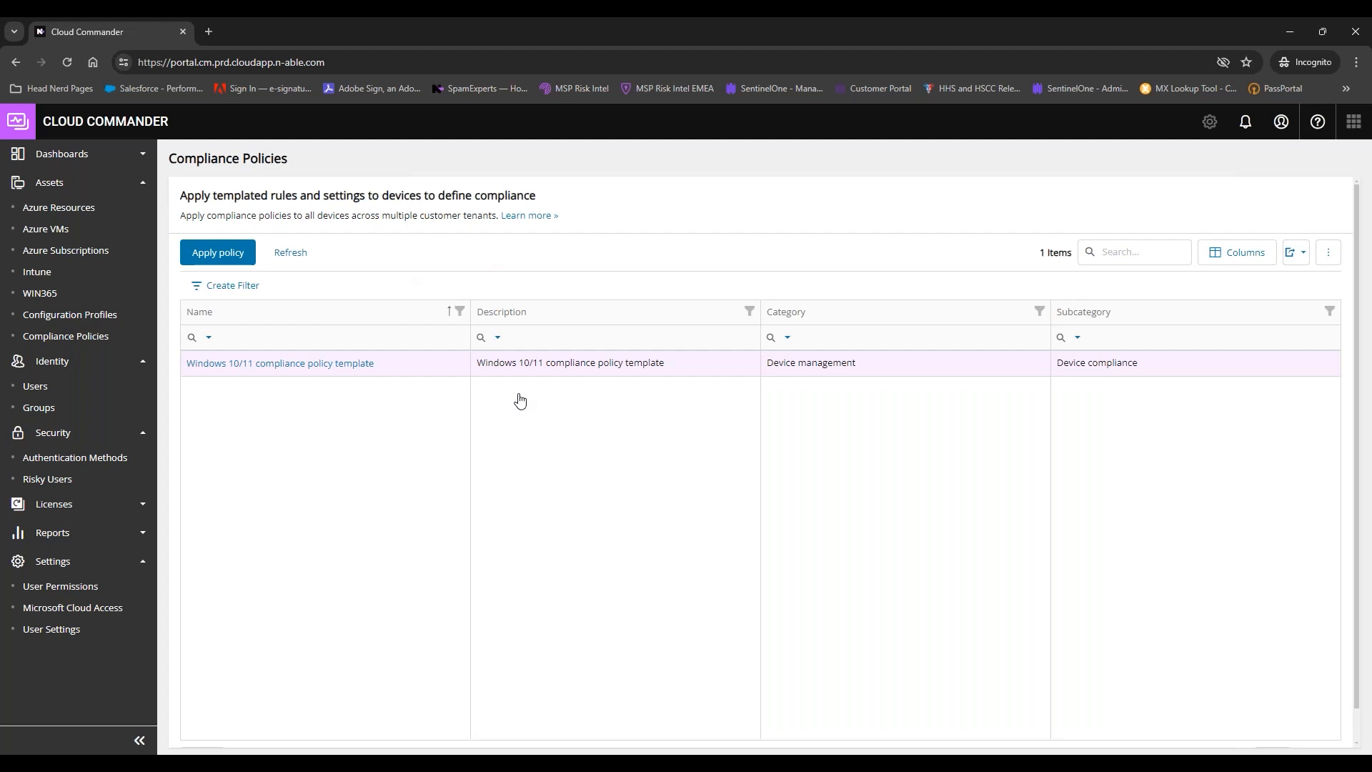
{"action": "left_click", "coordinate": [326, 365]}
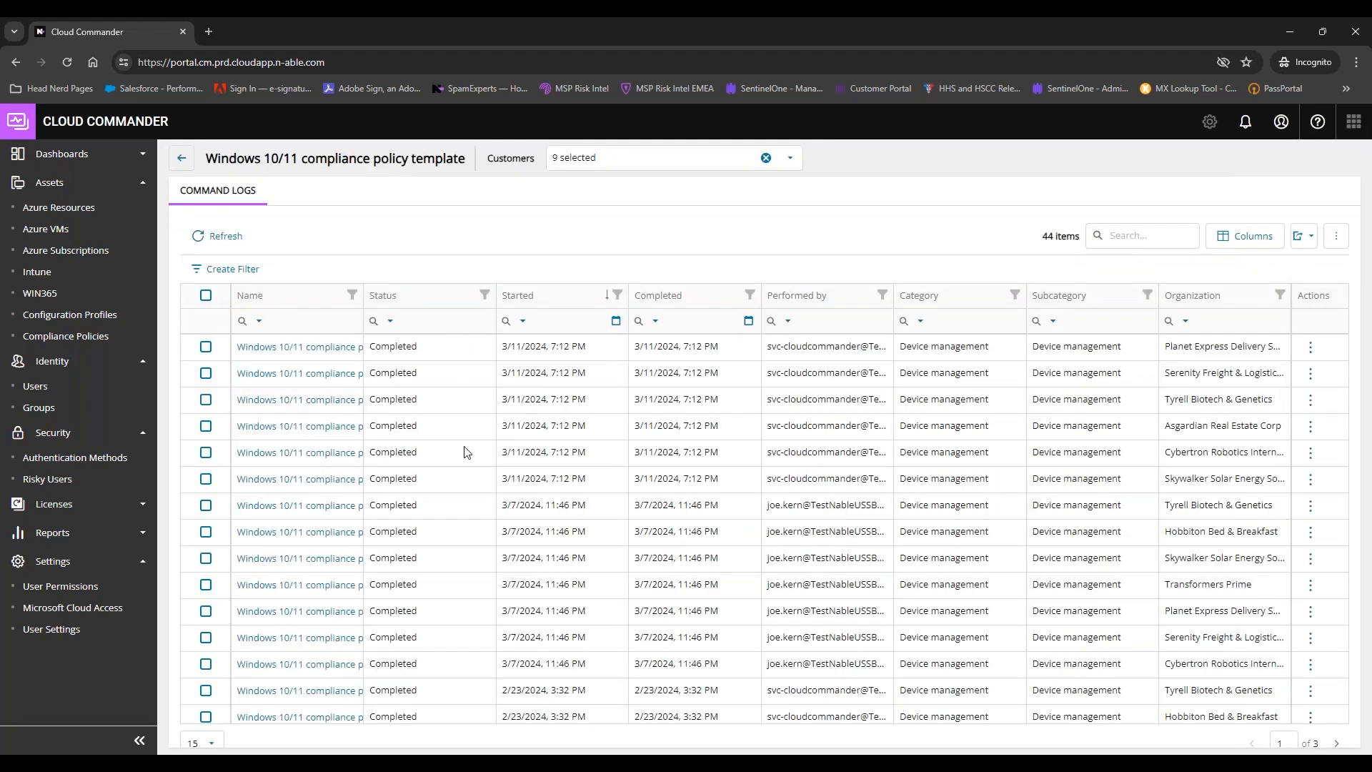
{"action": "scroll", "coordinate": [498, 508], "scroll_direction": "down", "scroll_amount": 2}
{"action": "scroll", "coordinate": [498, 509], "scroll_direction": "up", "scroll_amount": 2}
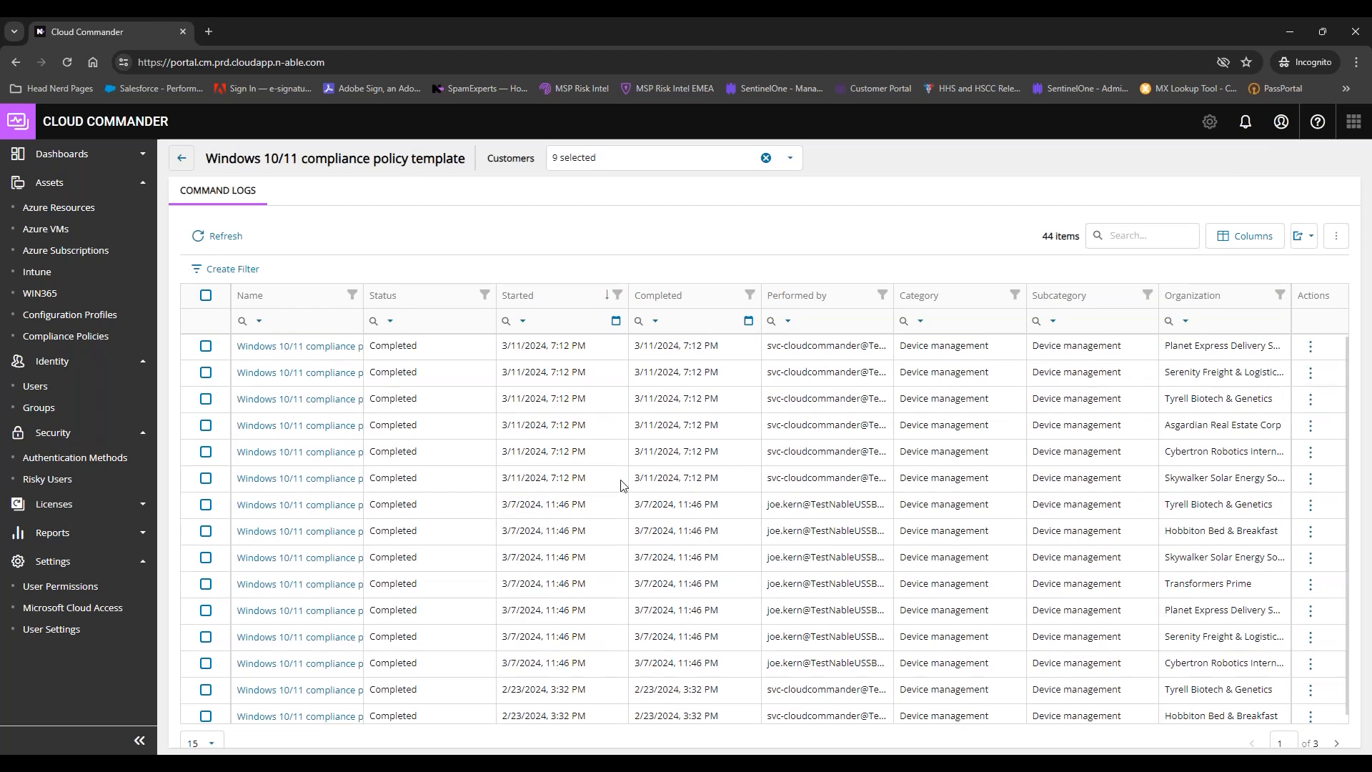
Step: Start applying the Windows 10/11 compliance policy template to the 9 selected customers and proceed to its adjustable values
{"action": "left_click", "coordinate": [183, 160]}
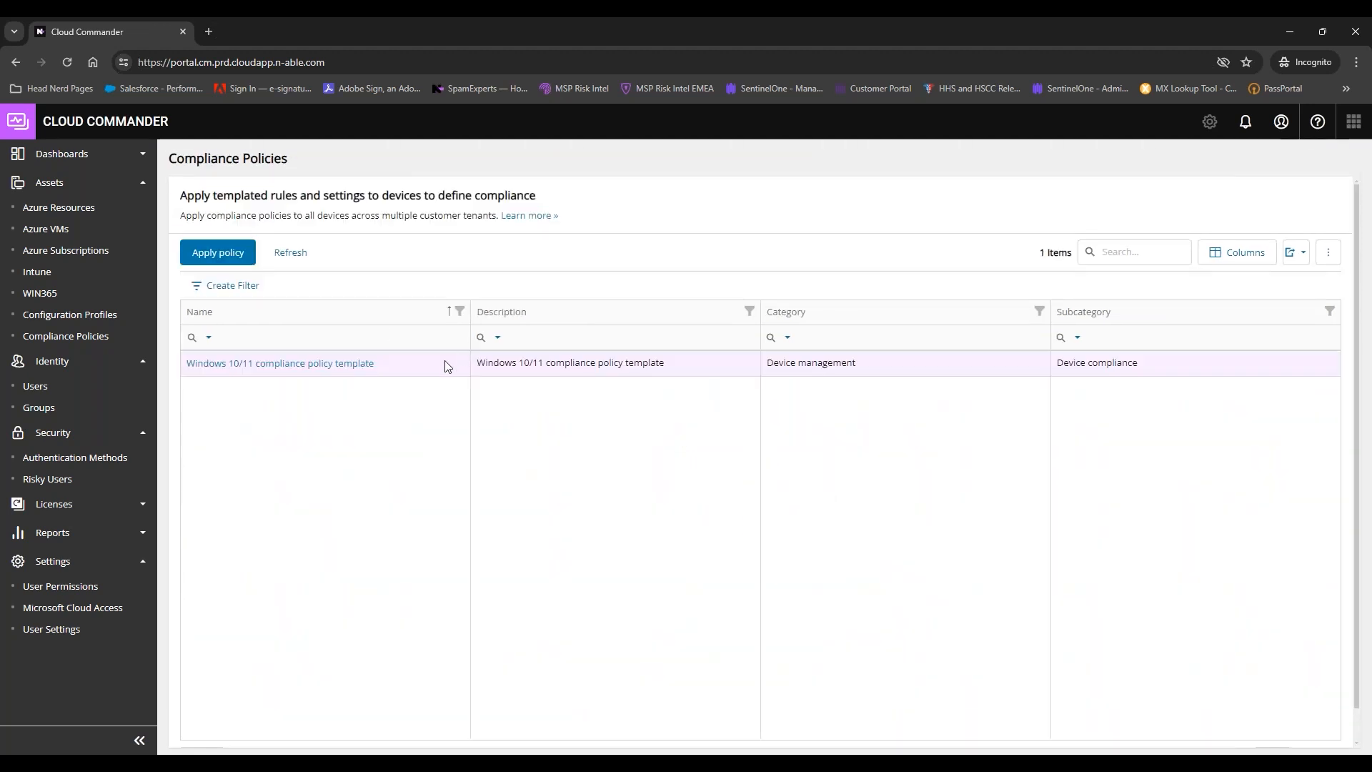
{"action": "left_click", "coordinate": [217, 252]}
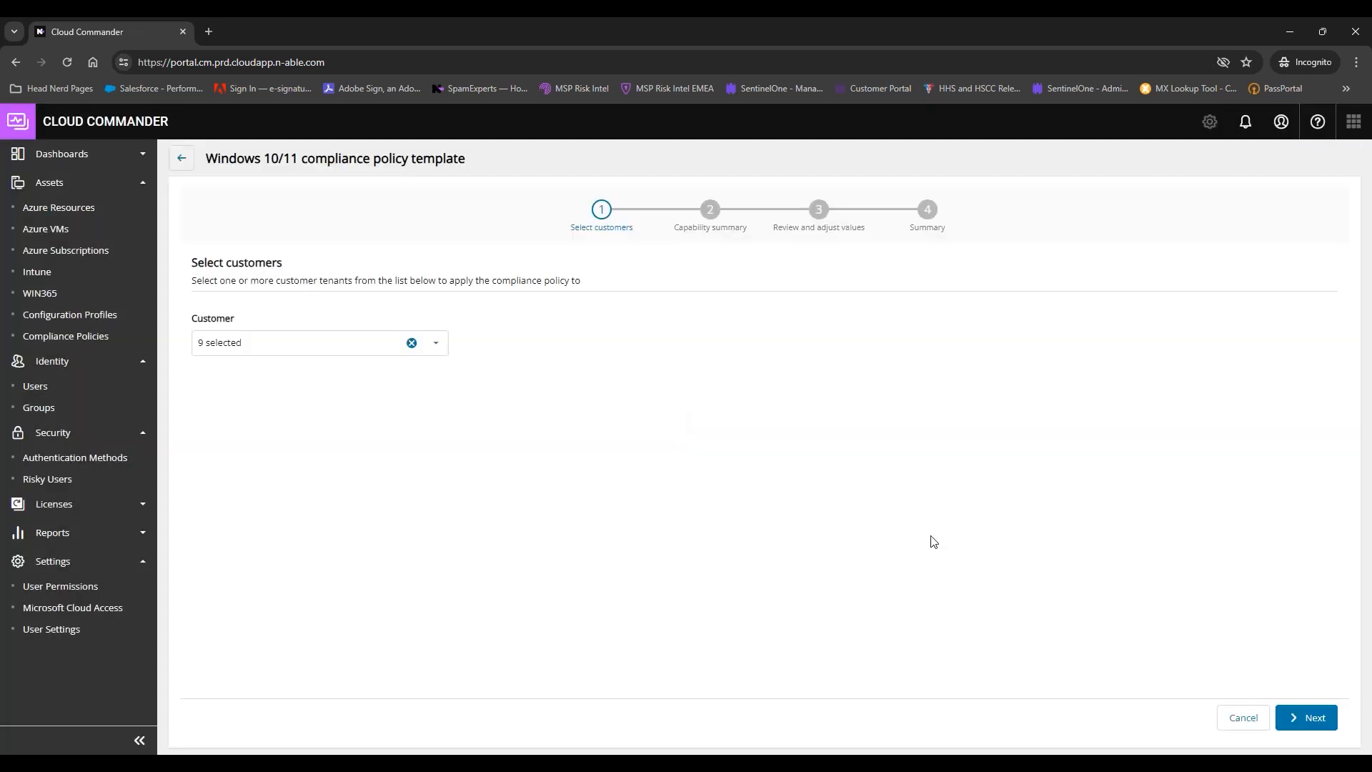
{"action": "left_click", "coordinate": [1298, 724]}
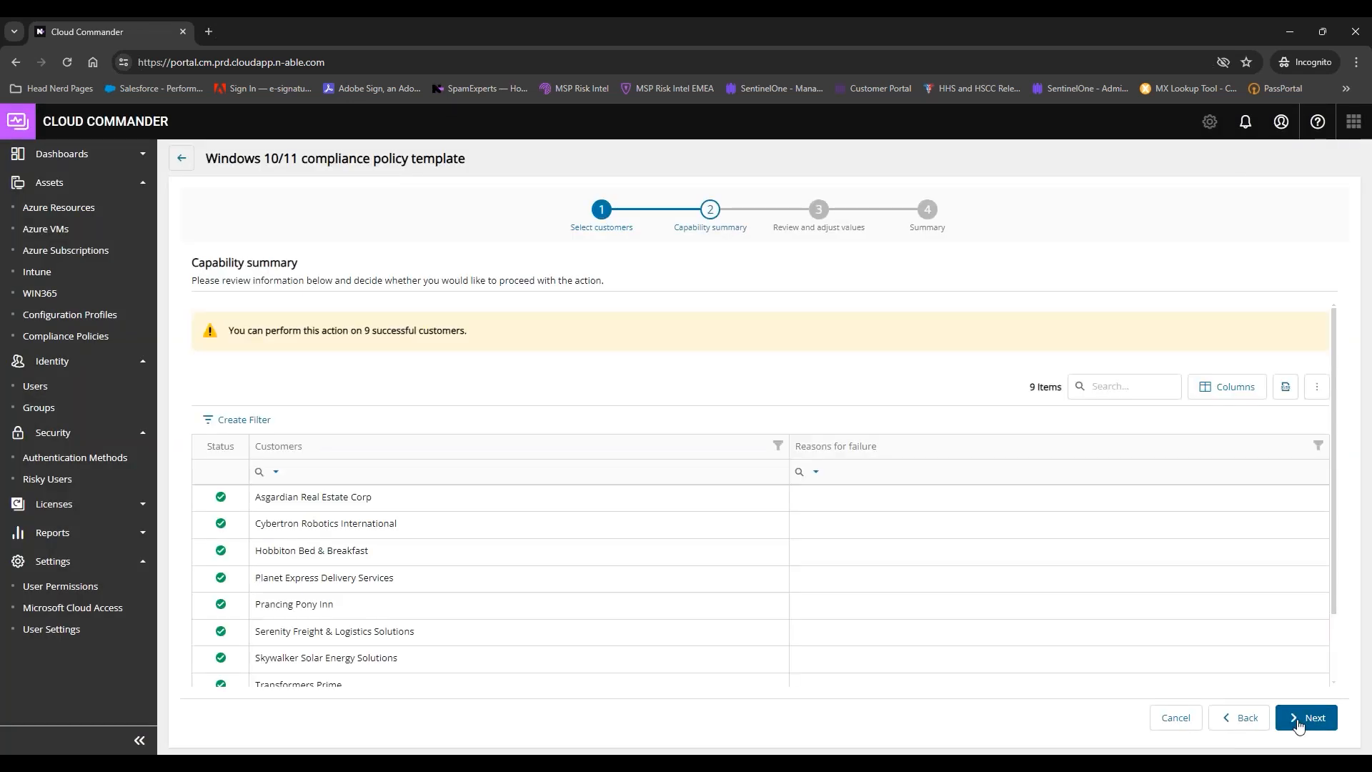
{"action": "left_click", "coordinate": [1299, 724]}
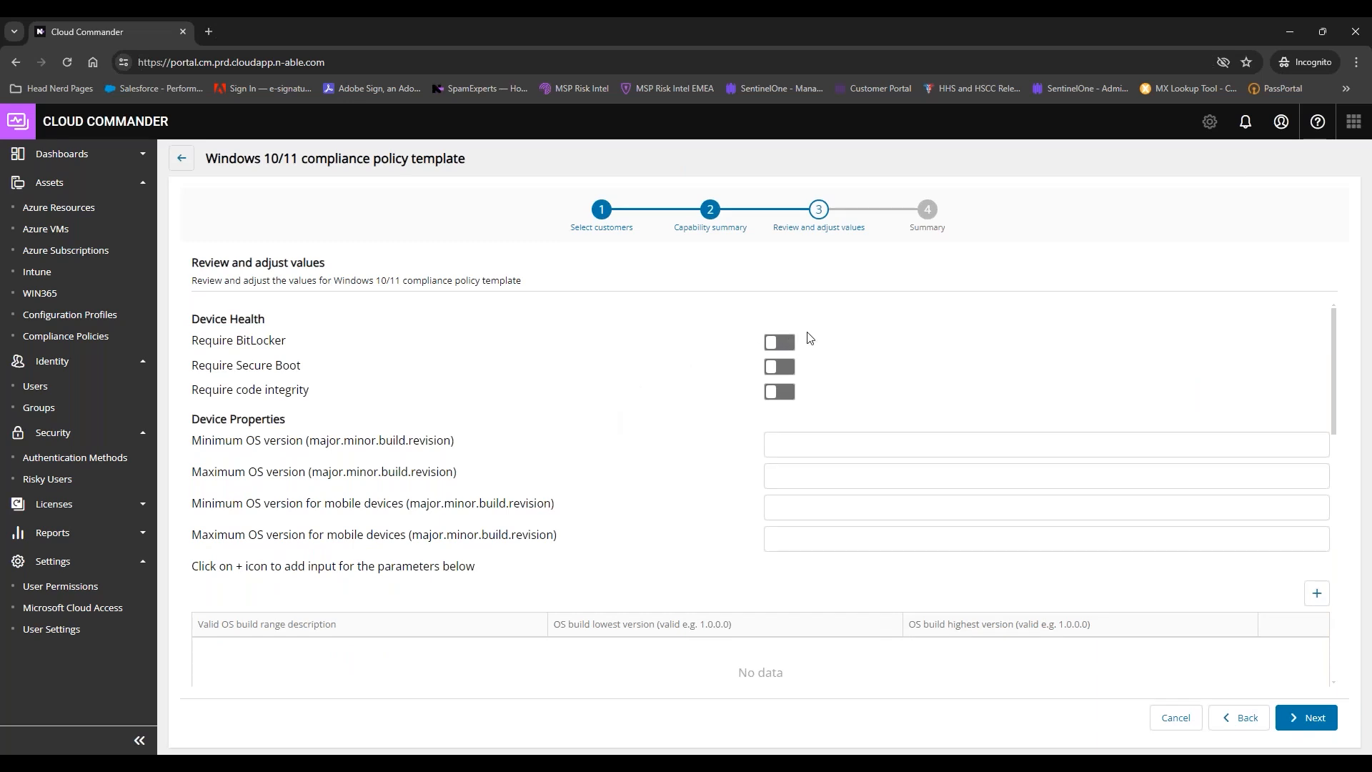
Step: Require BitLocker, code integrity and Secure Boot in the policy's Device Health settings
{"action": "left_click", "coordinate": [776, 343]}
{"action": "left_click", "coordinate": [776, 391]}
{"action": "left_click", "coordinate": [775, 368]}
Step: Block simple passwords and set the password type to alphanumeric with a password complexity of 4
{"action": "scroll", "coordinate": [682, 469], "scroll_direction": "down", "scroll_amount": 1}
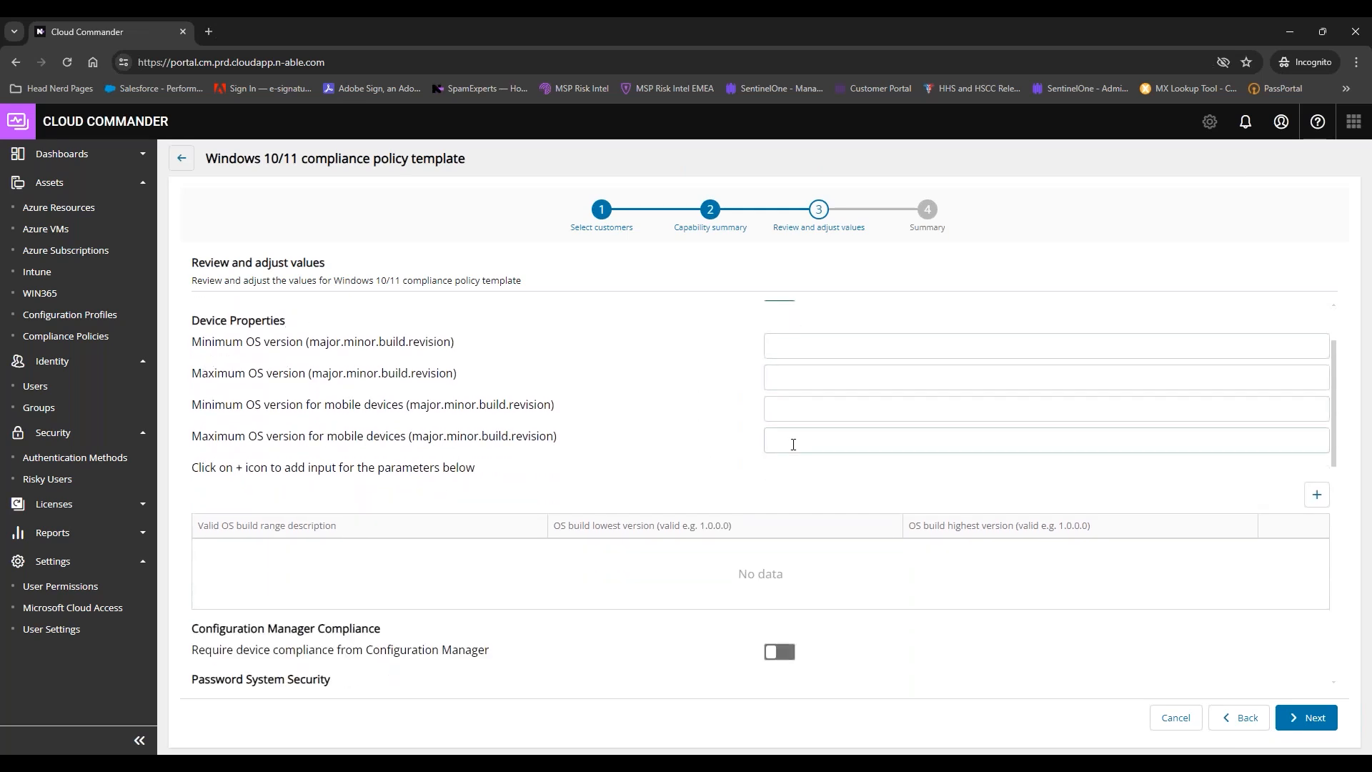
{"action": "scroll", "coordinate": [646, 451], "scroll_direction": "down", "scroll_amount": 3}
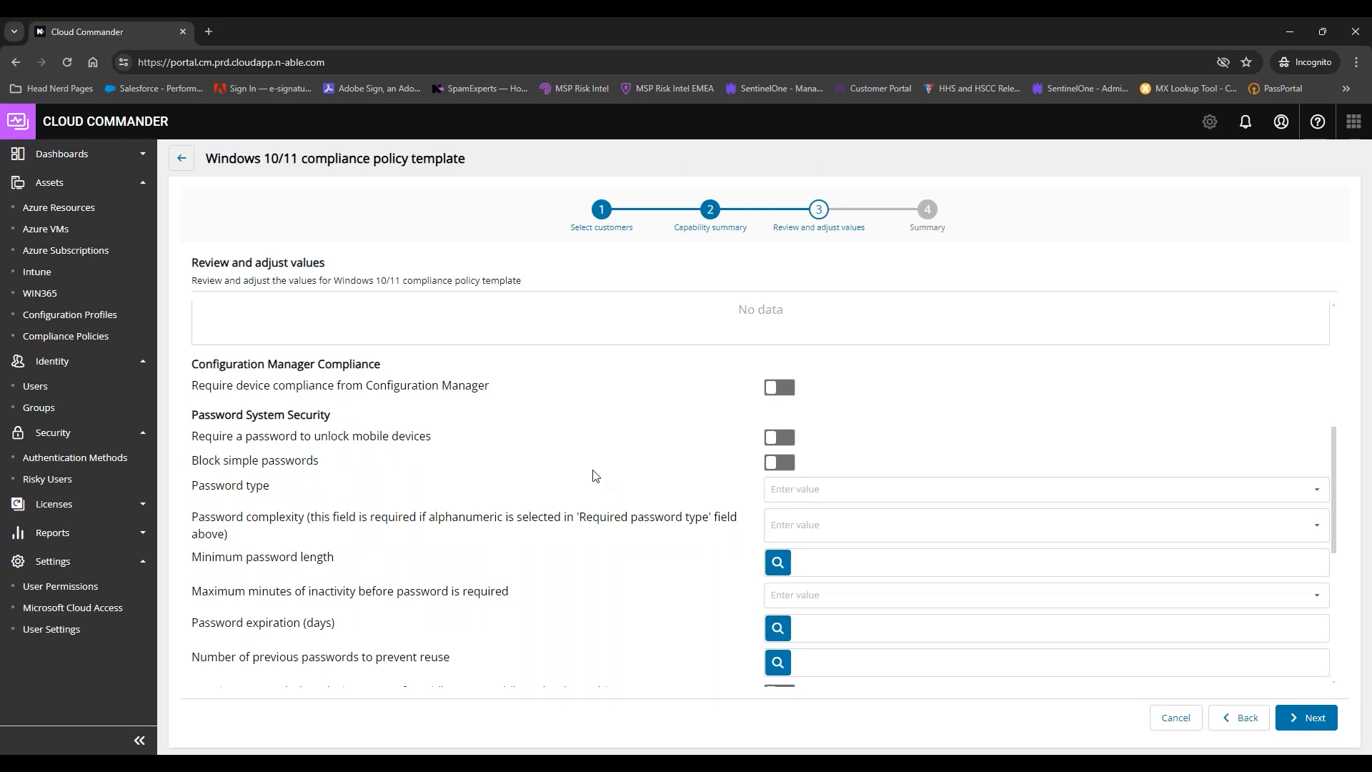
{"action": "scroll", "coordinate": [599, 524], "scroll_direction": "down", "scroll_amount": 1}
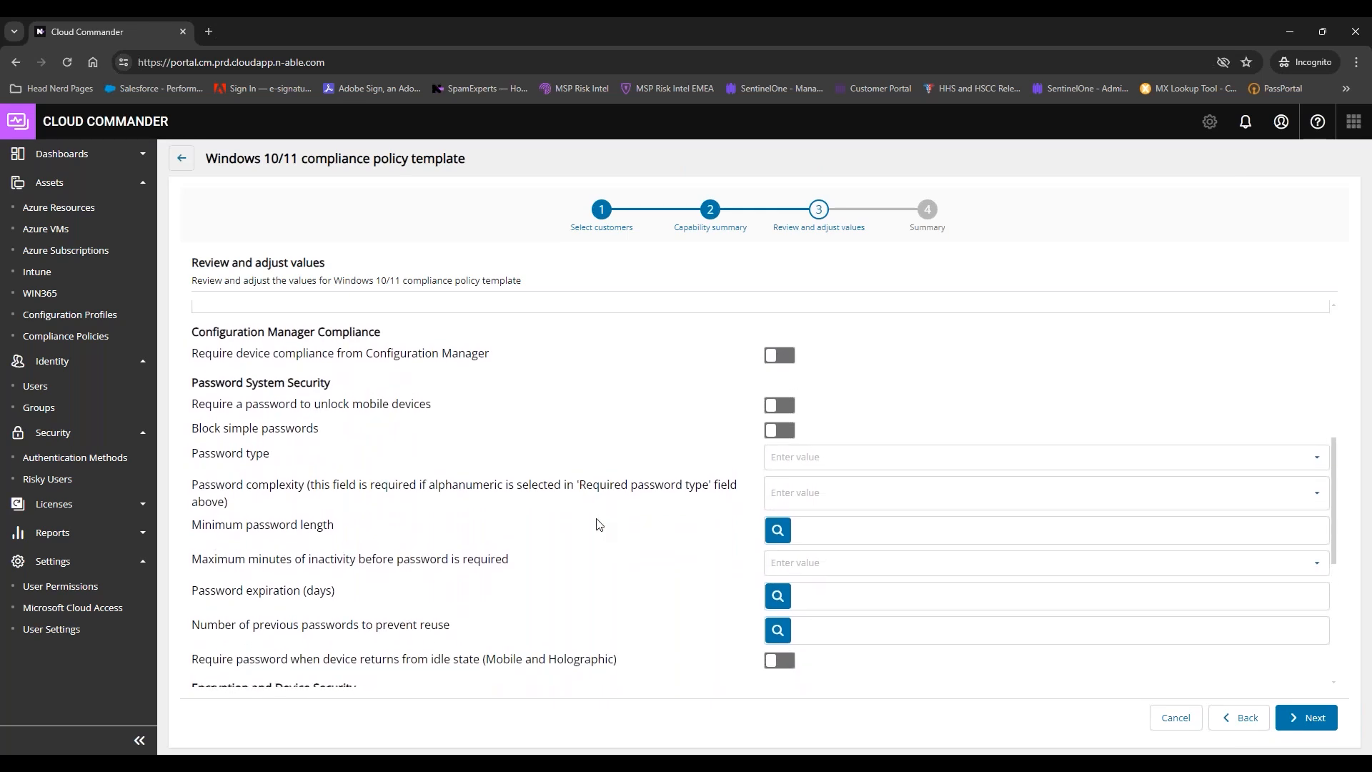
{"action": "mouse_move", "coordinate": [597, 524]}
{"action": "left_click", "coordinate": [784, 432]}
{"action": "left_click", "coordinate": [792, 458]}
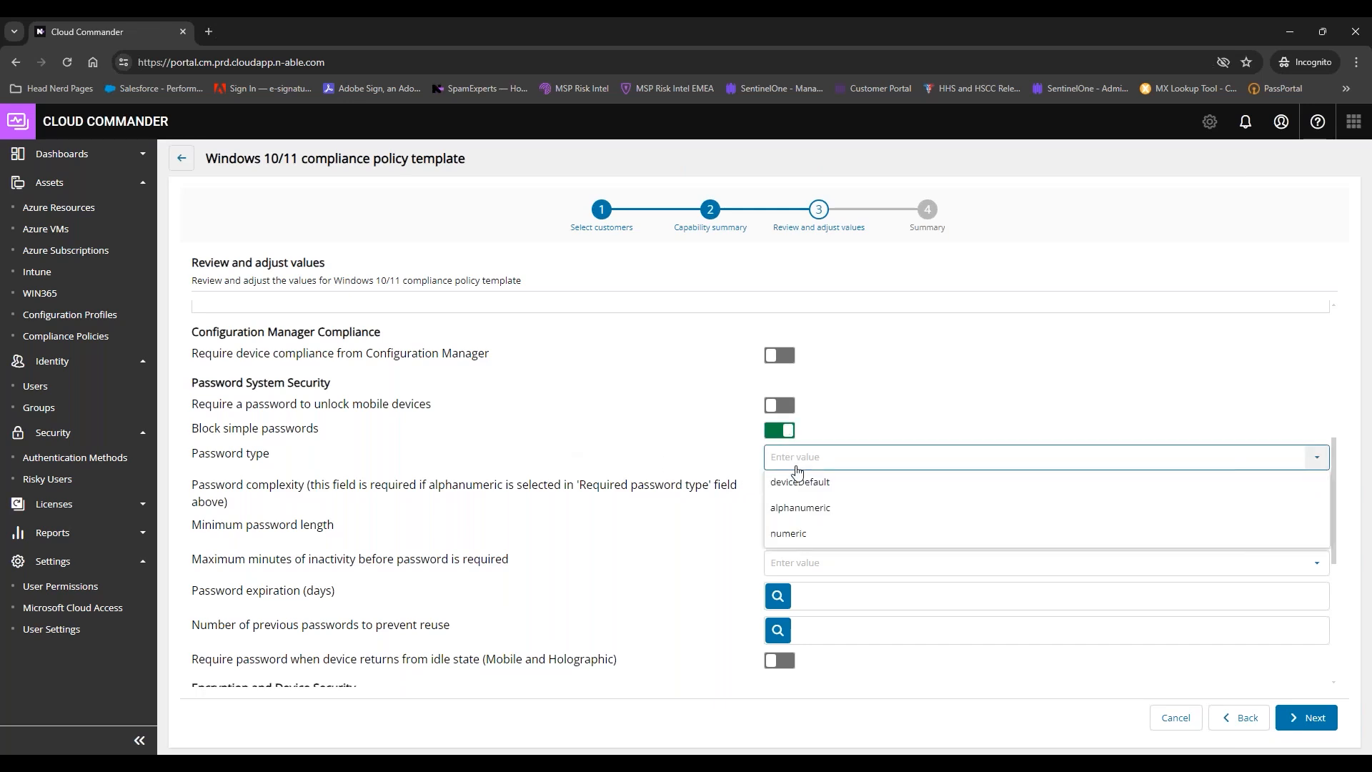
{"action": "left_click", "coordinate": [794, 508]}
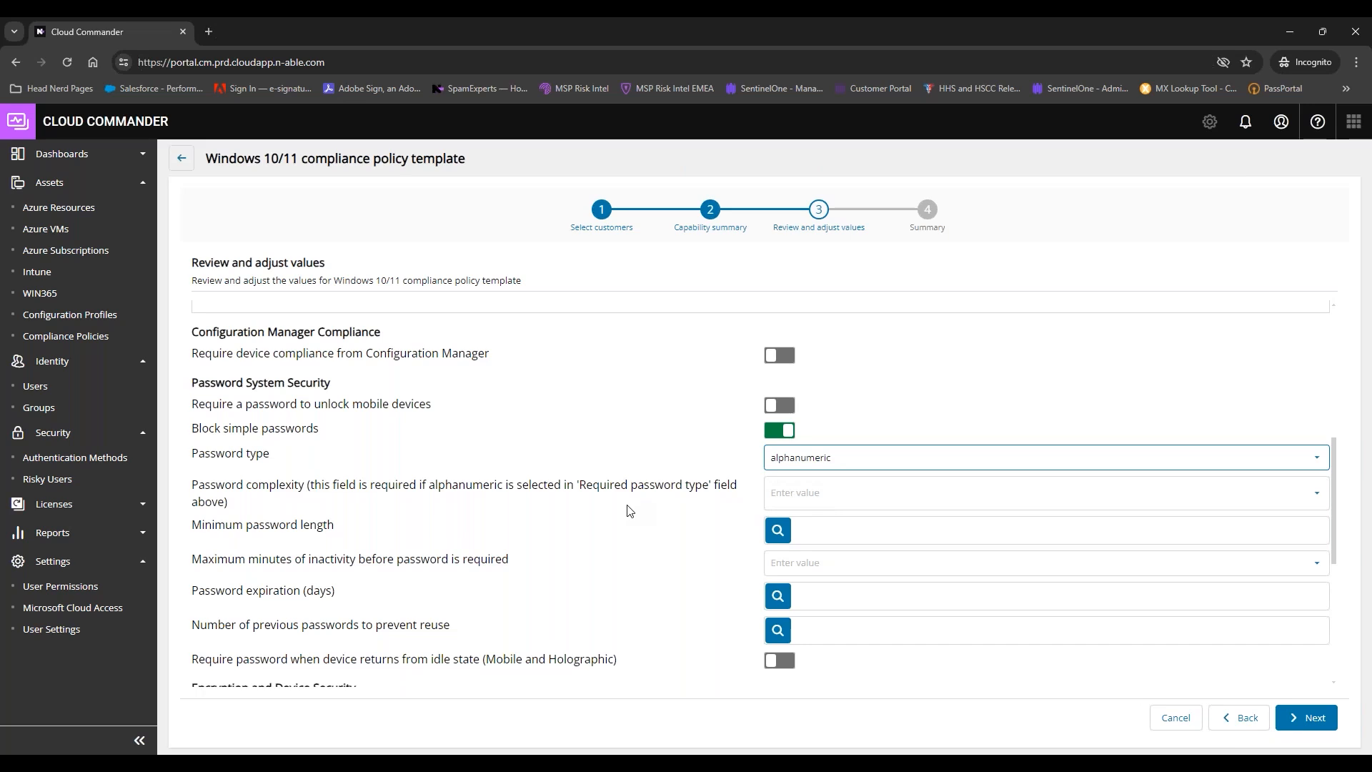
{"action": "left_click", "coordinate": [799, 500]}
{"action": "left_click", "coordinate": [784, 605]}
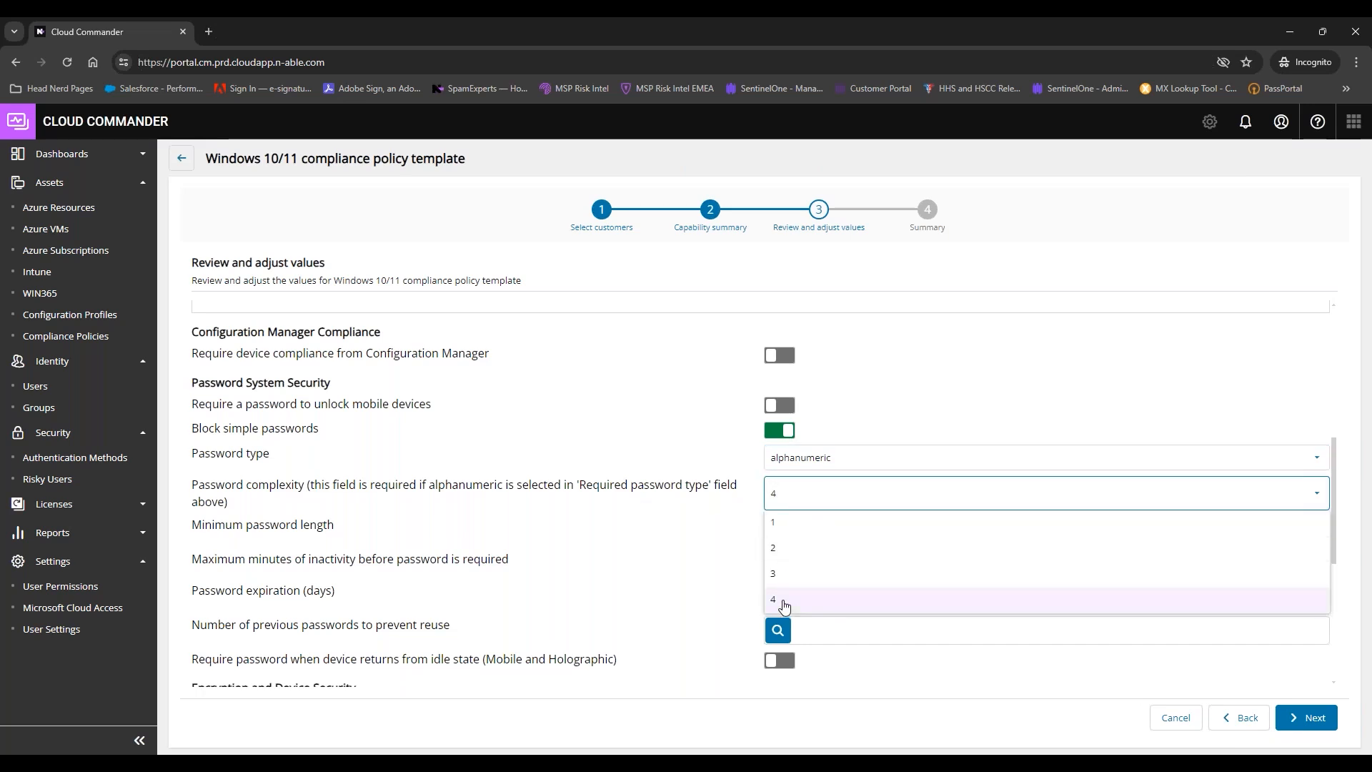
Step: Set the minimum password length to 12 and the maximum inactivity before a password is required to 15 minutes
{"action": "left_click", "coordinate": [821, 537]}
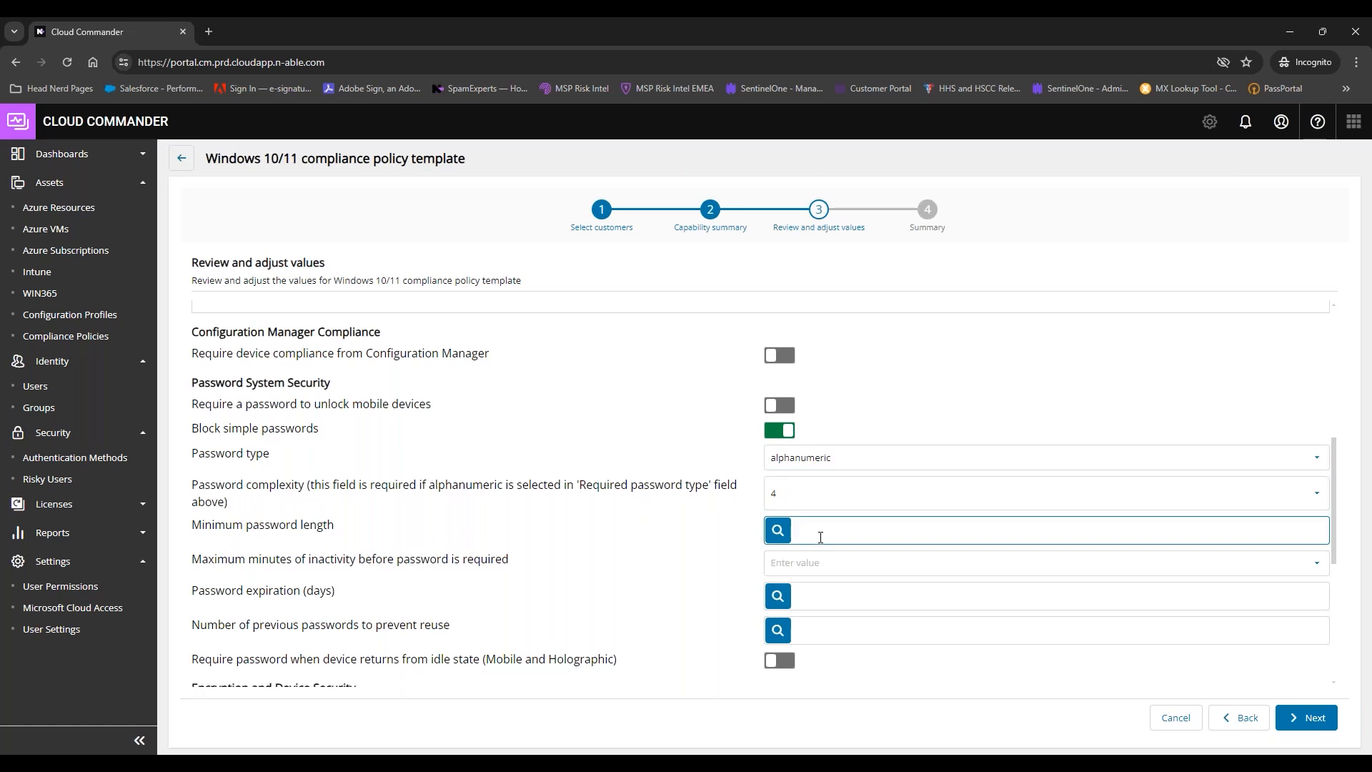
{"action": "left_click", "coordinate": [591, 530]}
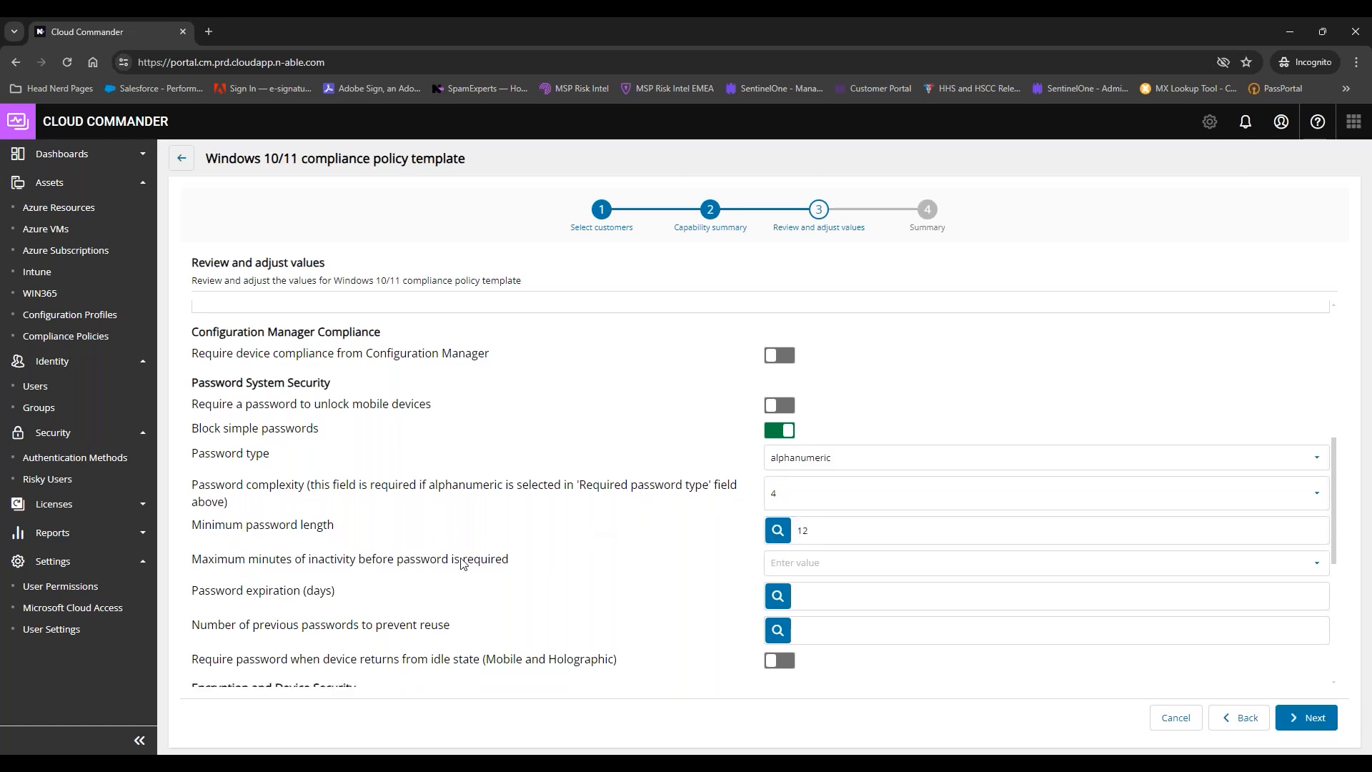
{"action": "left_click", "coordinate": [790, 564]}
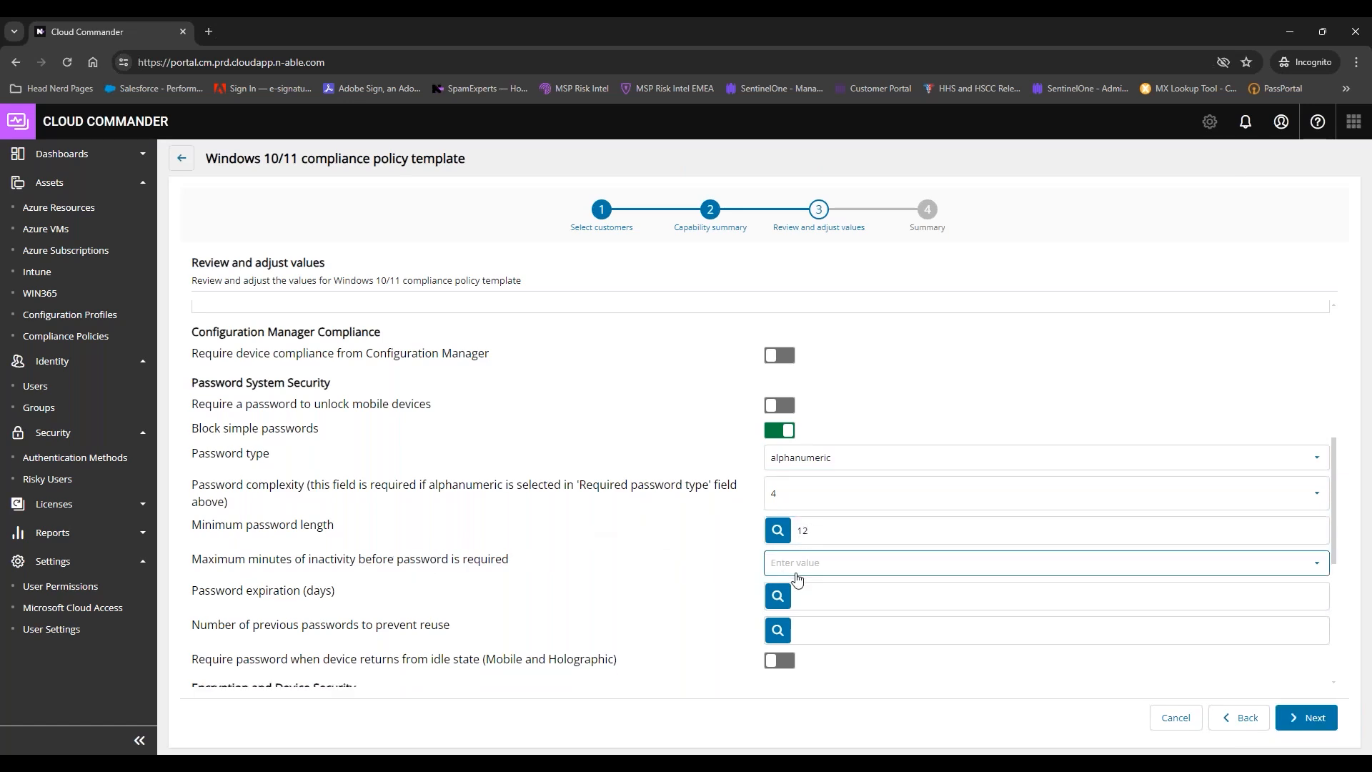
{"action": "left_click", "coordinate": [789, 640]}
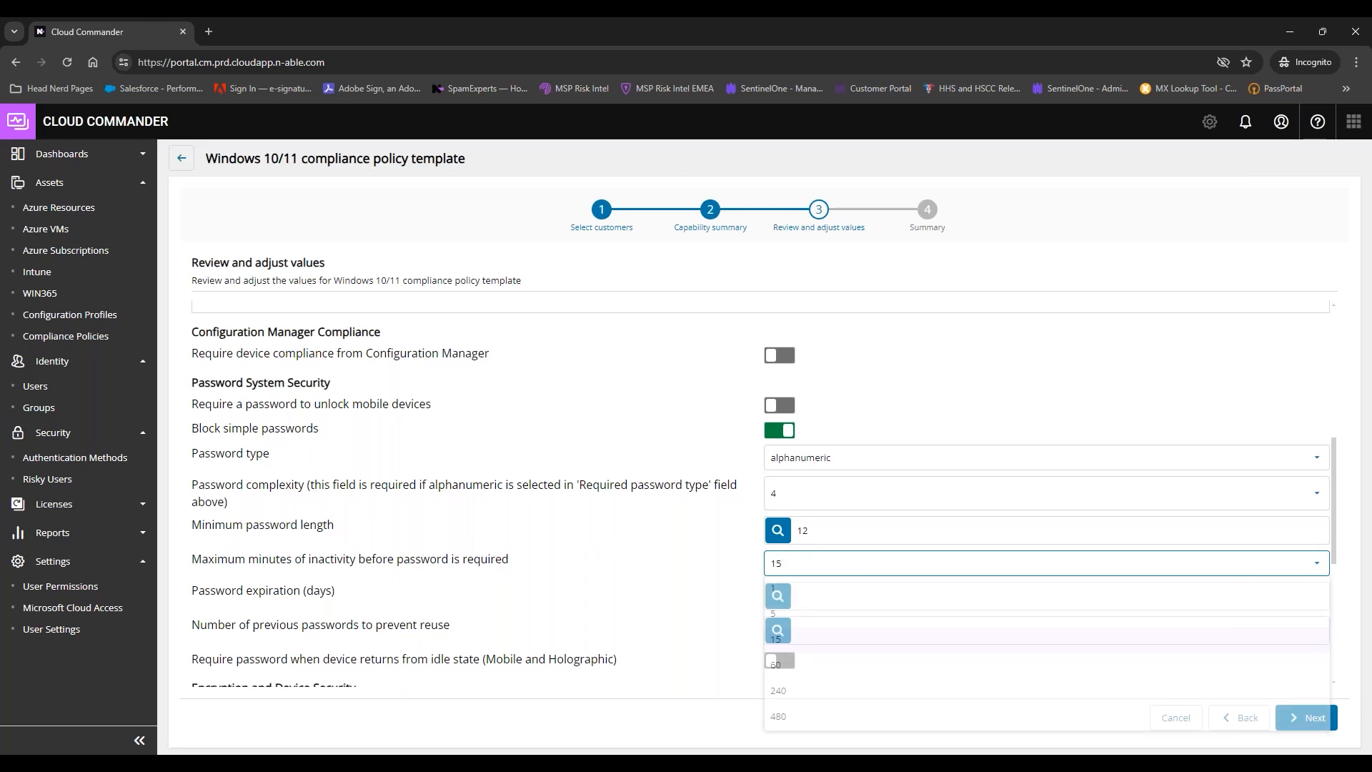
Step: Set password expiration to 90 days, prevent reuse of 3 previous passwords, and require a password when devices return from idle
{"action": "scroll", "coordinate": [601, 615], "scroll_direction": "down", "scroll_amount": 1}
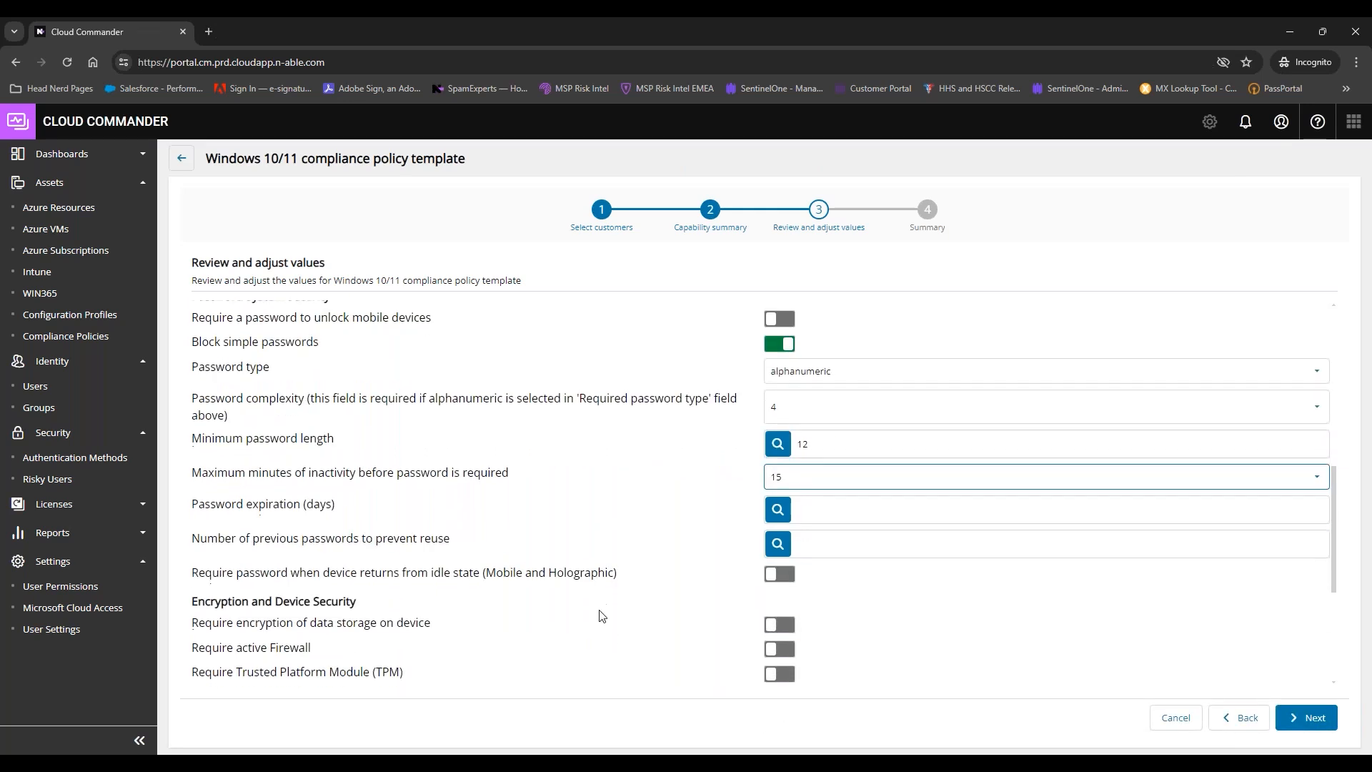
{"action": "left_click", "coordinate": [812, 514]}
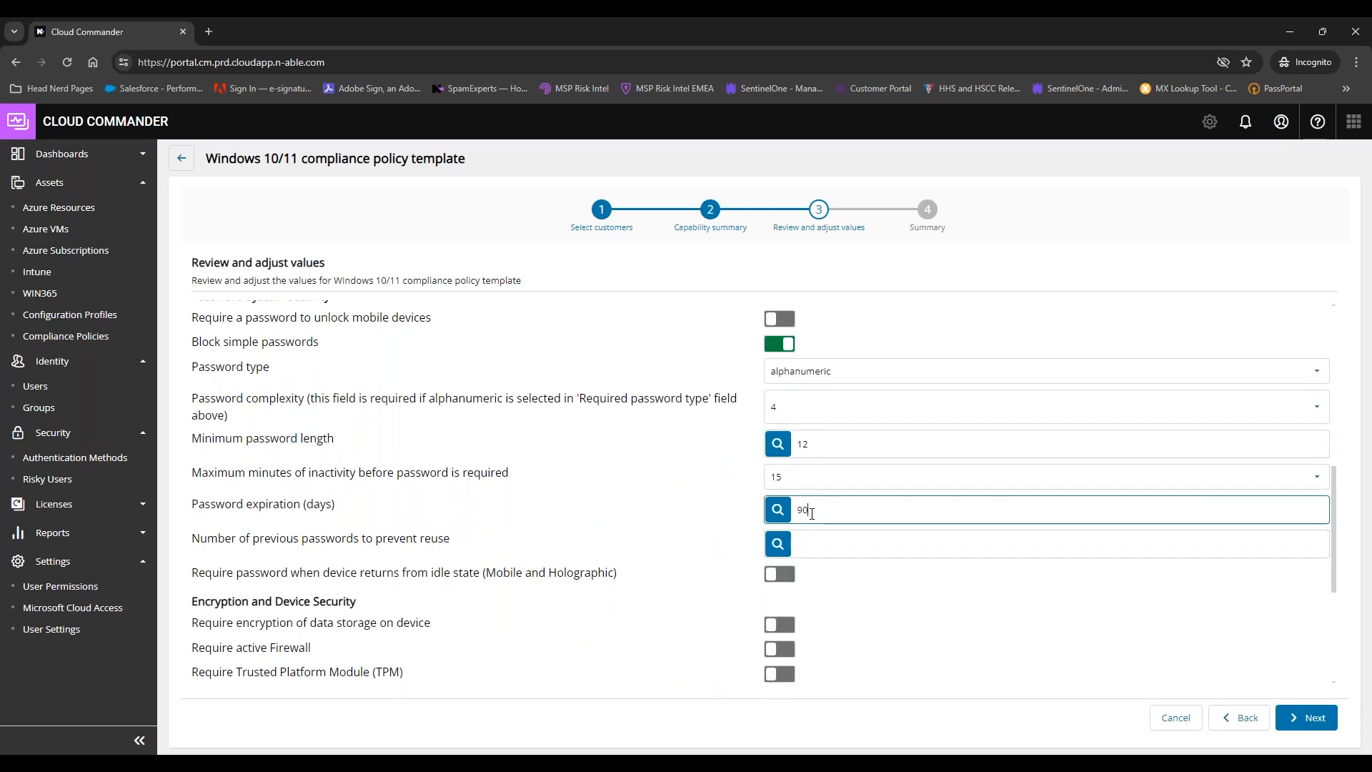
{"action": "left_click", "coordinate": [837, 546]}
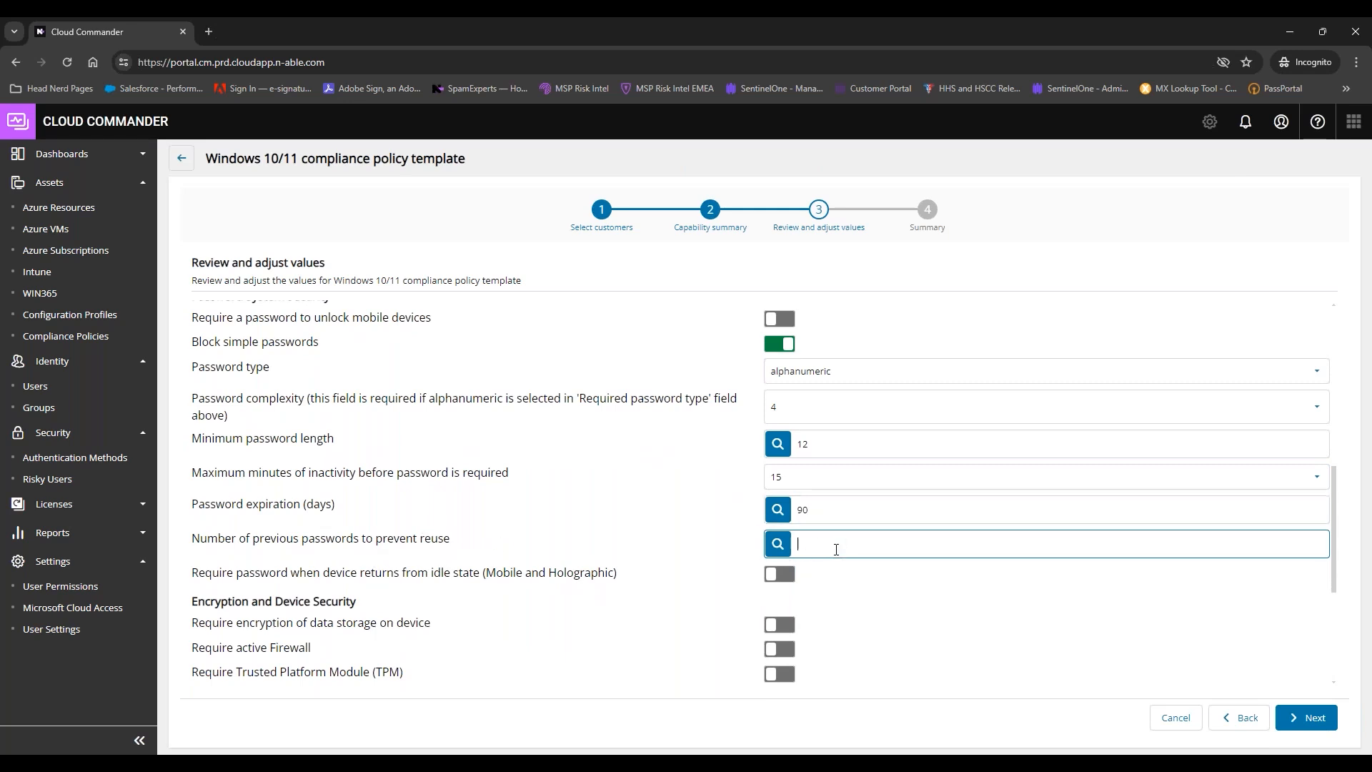
{"action": "type", "text": "3"}
{"action": "left_click", "coordinate": [509, 547]}
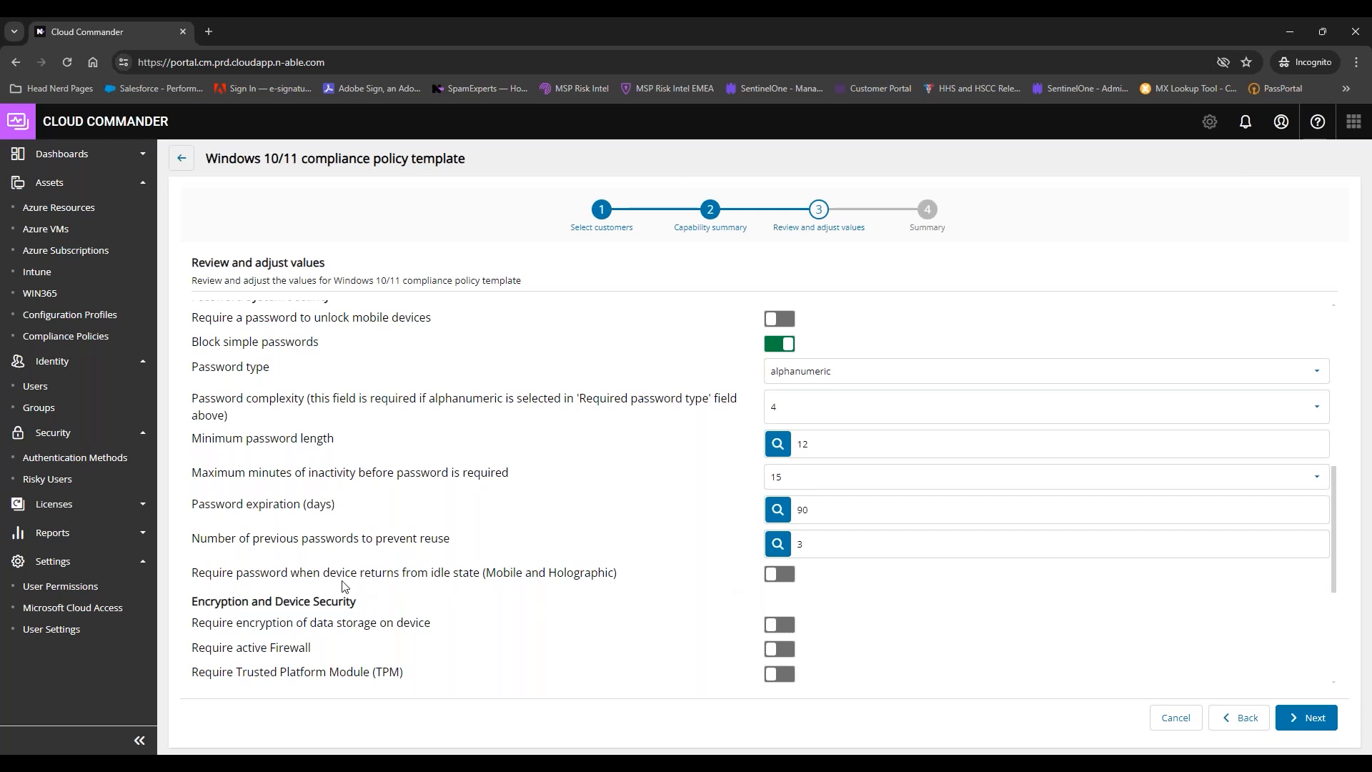
{"action": "left_click", "coordinate": [770, 574]}
Step: Require an active firewall, TPM, antivirus, antispyware and data storage encryption under Encryption and Device Security
{"action": "scroll", "coordinate": [605, 622], "scroll_direction": "down", "scroll_amount": 3}
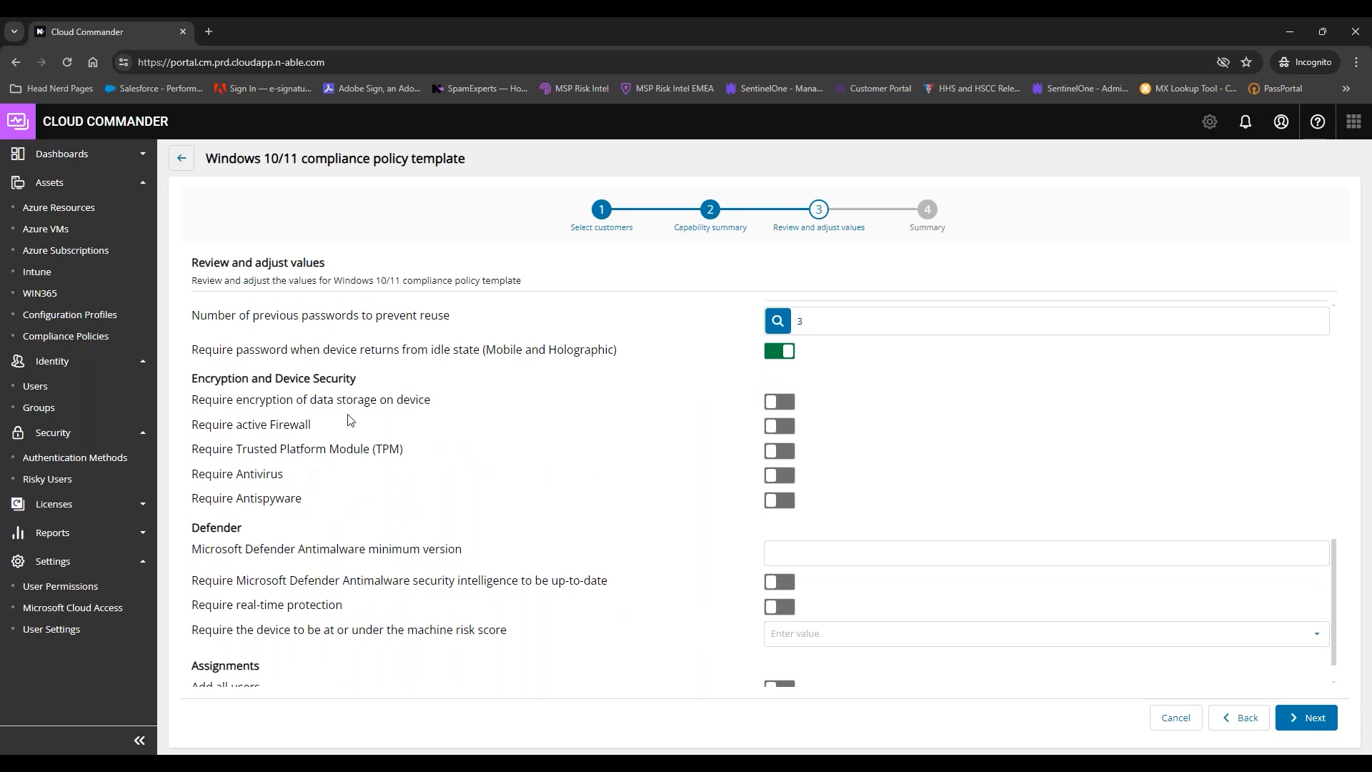
{"action": "left_click", "coordinate": [779, 427]}
{"action": "left_click", "coordinate": [771, 459]}
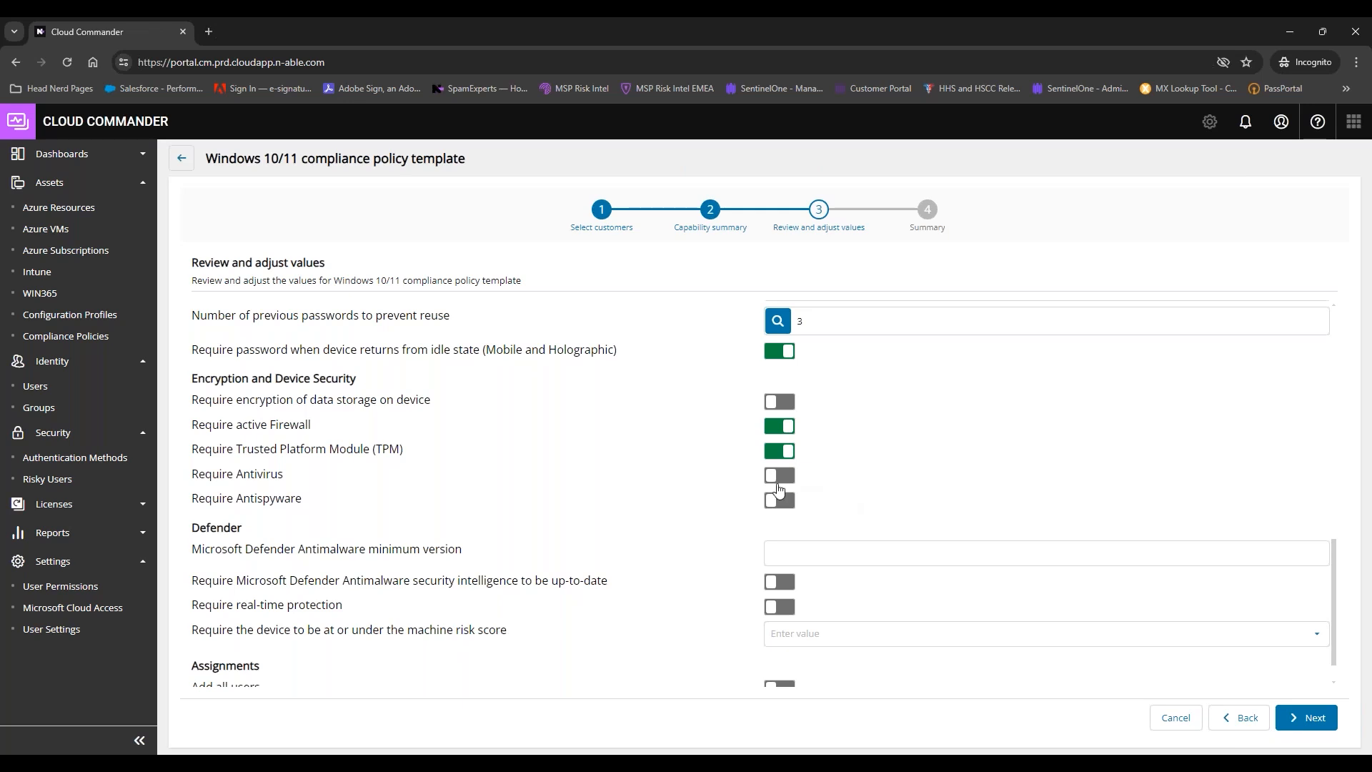
{"action": "left_click", "coordinate": [779, 486]}
{"action": "left_click", "coordinate": [784, 503]}
{"action": "left_click", "coordinate": [782, 405]}
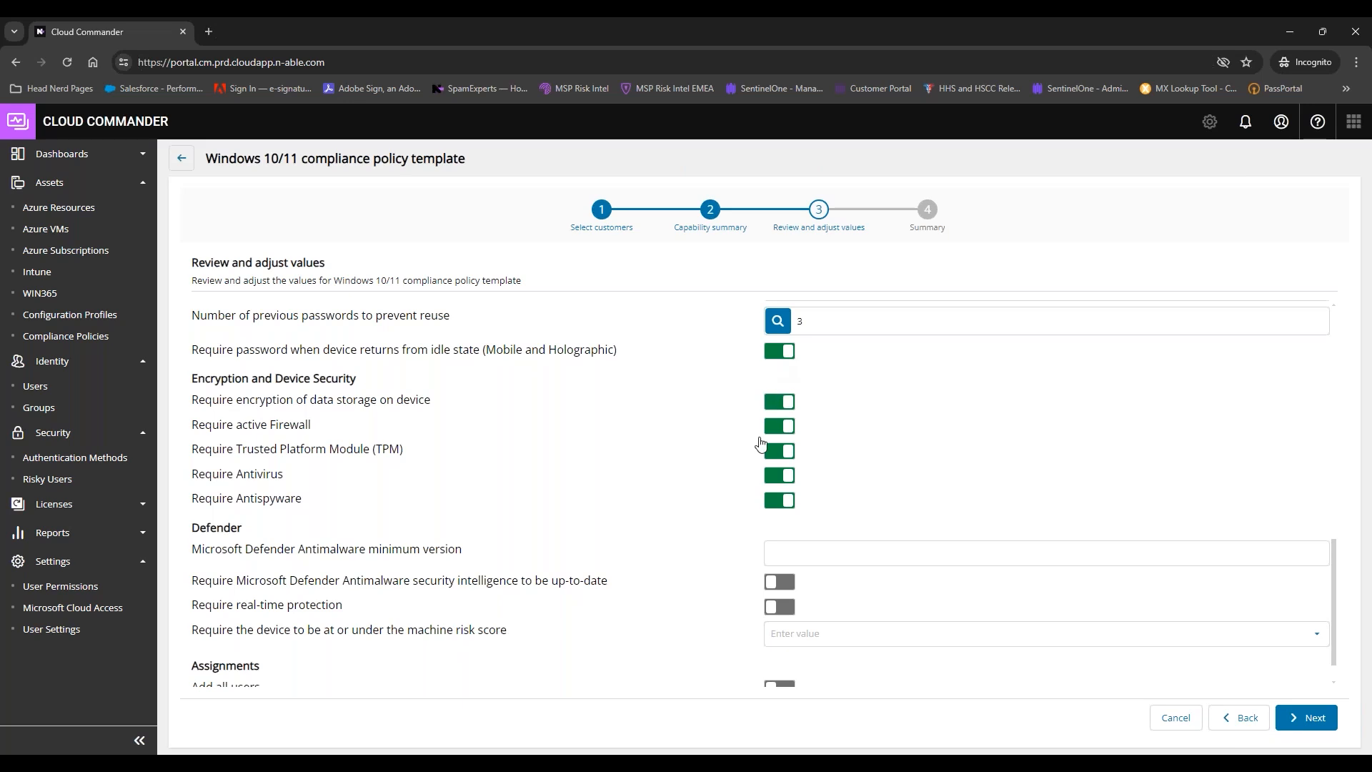
Step: Try out the Add all users and Add all devices assignments, leaving both switched off
{"action": "scroll", "coordinate": [625, 498], "scroll_direction": "down", "scroll_amount": 1}
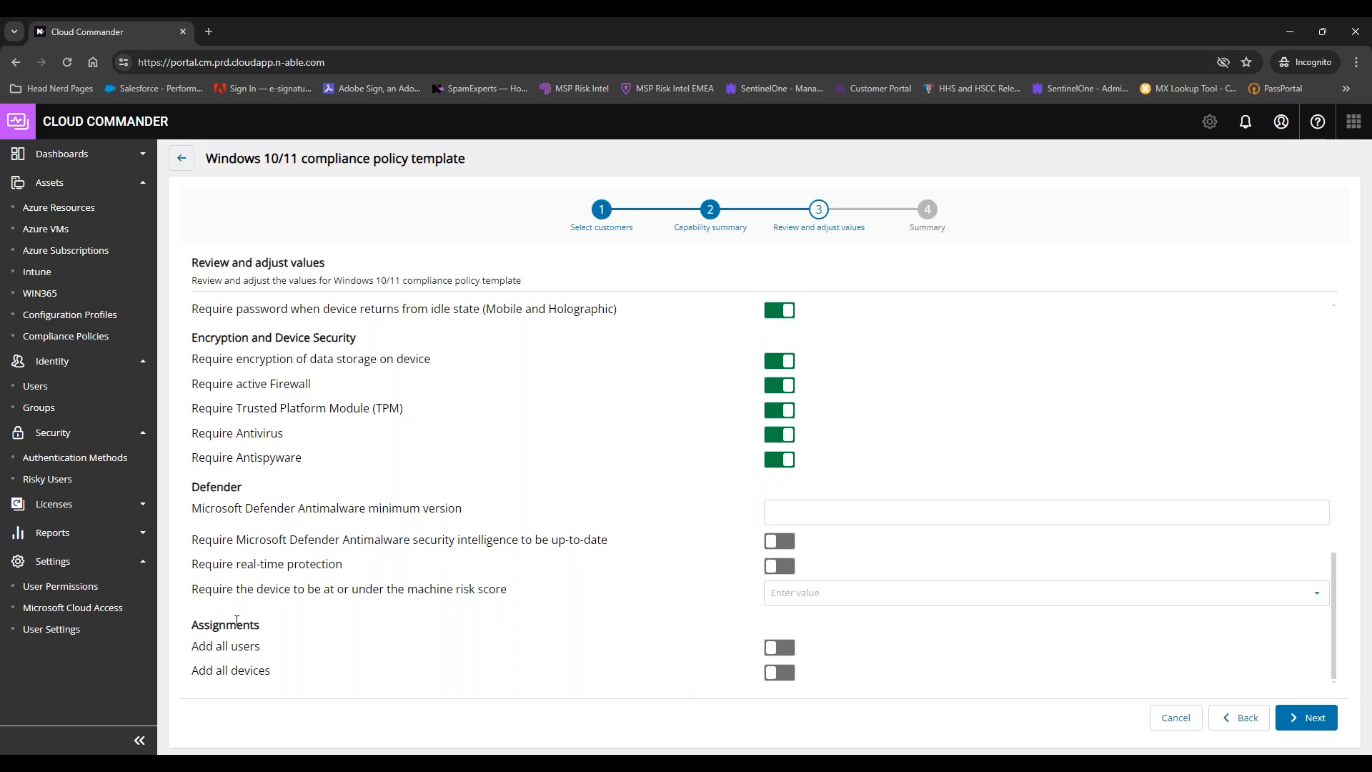
{"action": "left_click_drag", "start_coordinate": [187, 626], "coordinate": [272, 678]}
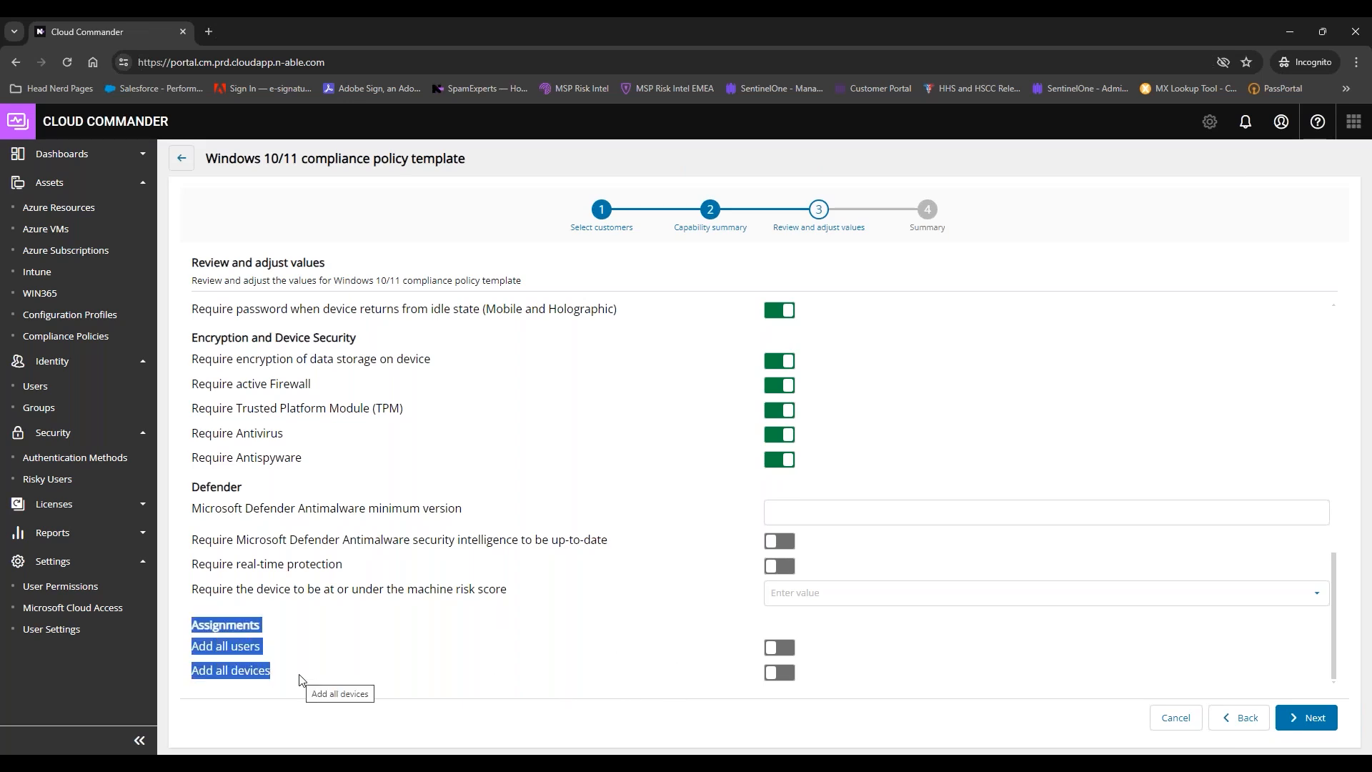
{"action": "left_click", "coordinate": [301, 680]}
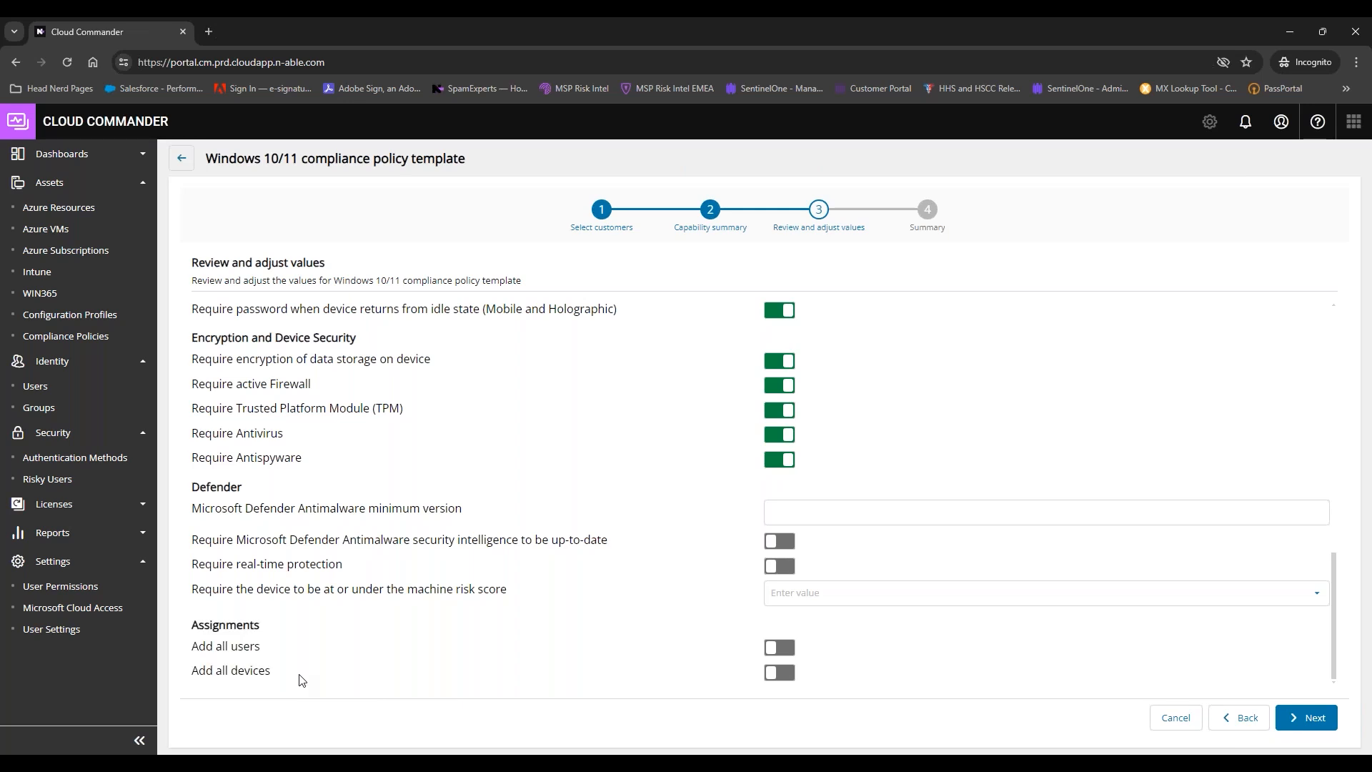
{"action": "left_click", "coordinate": [778, 648]}
{"action": "left_click", "coordinate": [780, 673]}
{"action": "left_click", "coordinate": [779, 673]}
{"action": "left_click", "coordinate": [779, 648]}
{"action": "left_click", "coordinate": [782, 673]}
{"action": "left_click", "coordinate": [783, 652]}
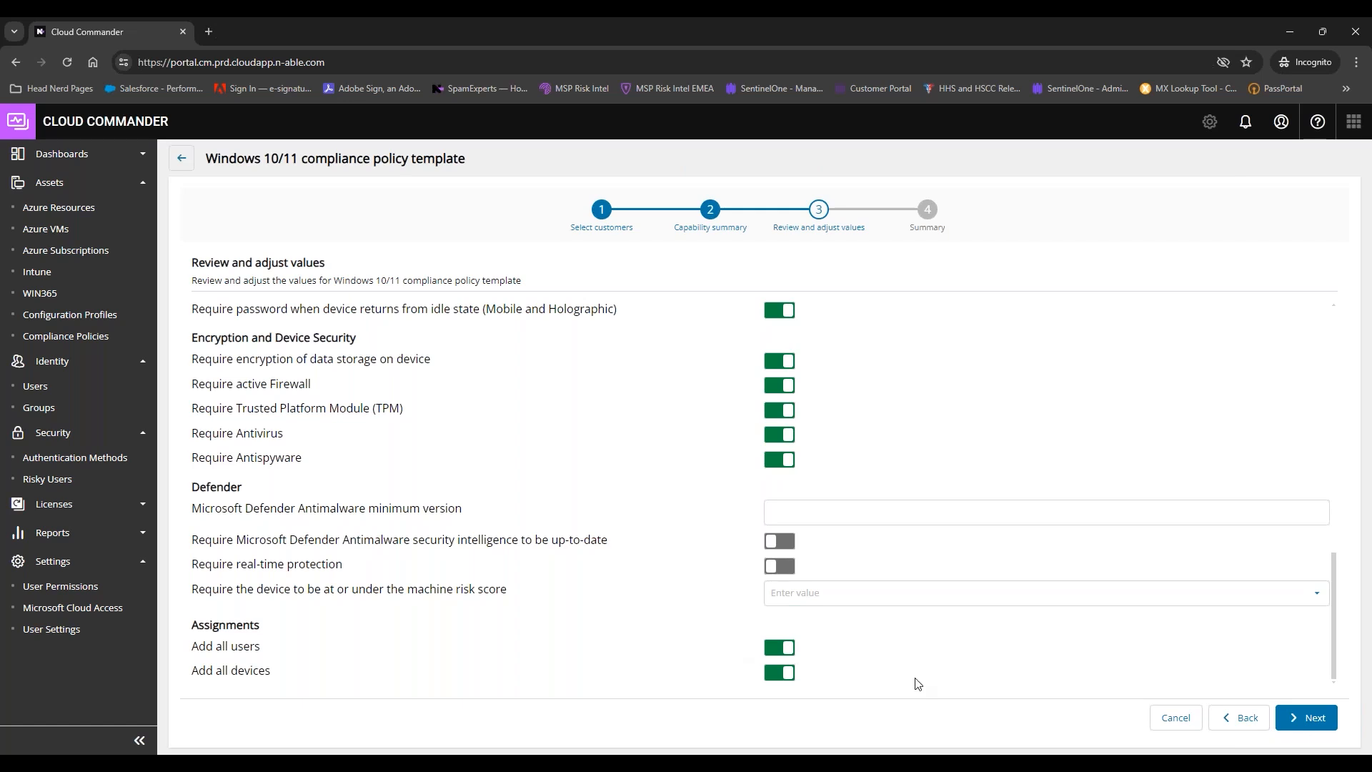
{"action": "left_click", "coordinate": [783, 654]}
{"action": "left_click", "coordinate": [781, 673]}
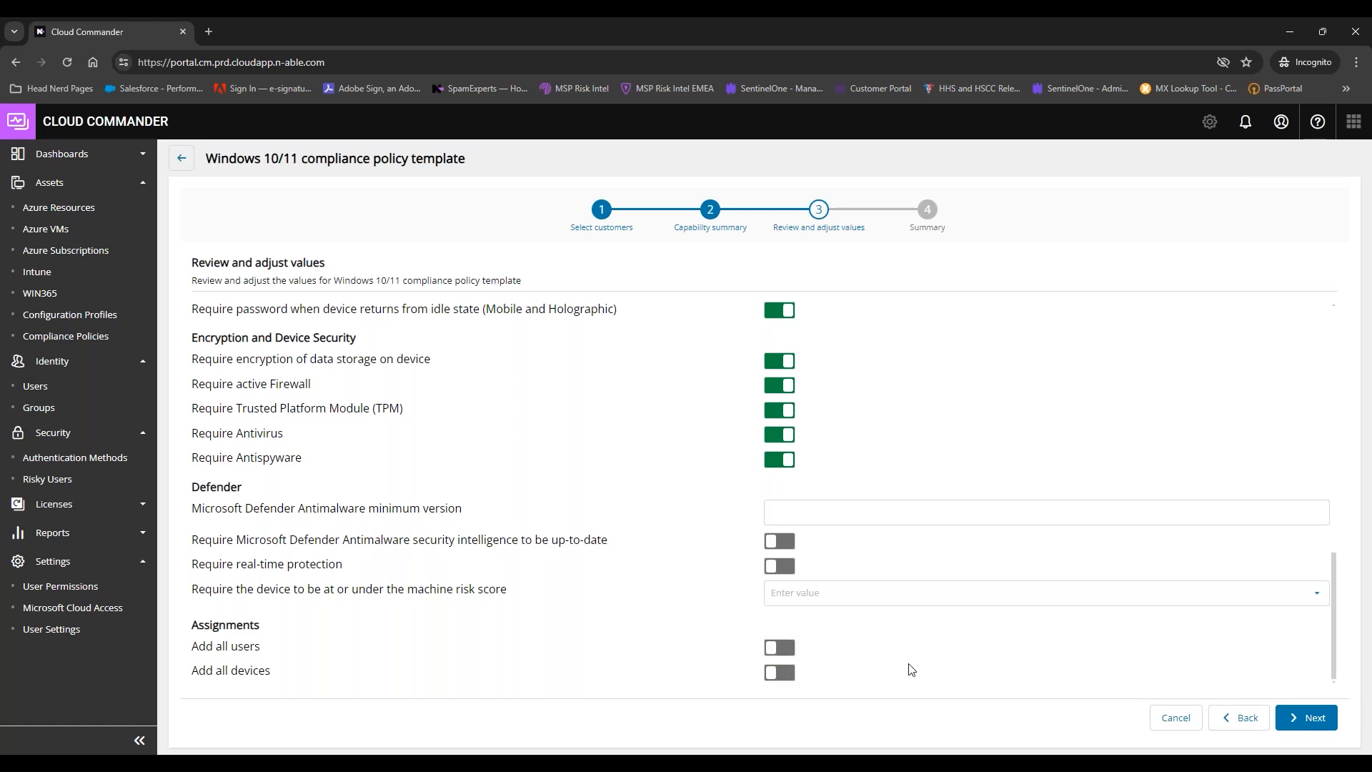
Step: Review the summary of the Windows 10/11 compliance policy and exit the wizard without applying it
{"action": "left_click", "coordinate": [1298, 716]}
{"action": "scroll", "coordinate": [745, 574], "scroll_direction": "down", "scroll_amount": 3}
{"action": "scroll", "coordinate": [746, 577], "scroll_direction": "down", "scroll_amount": 5}
{"action": "scroll", "coordinate": [746, 576], "scroll_direction": "up", "scroll_amount": 8}
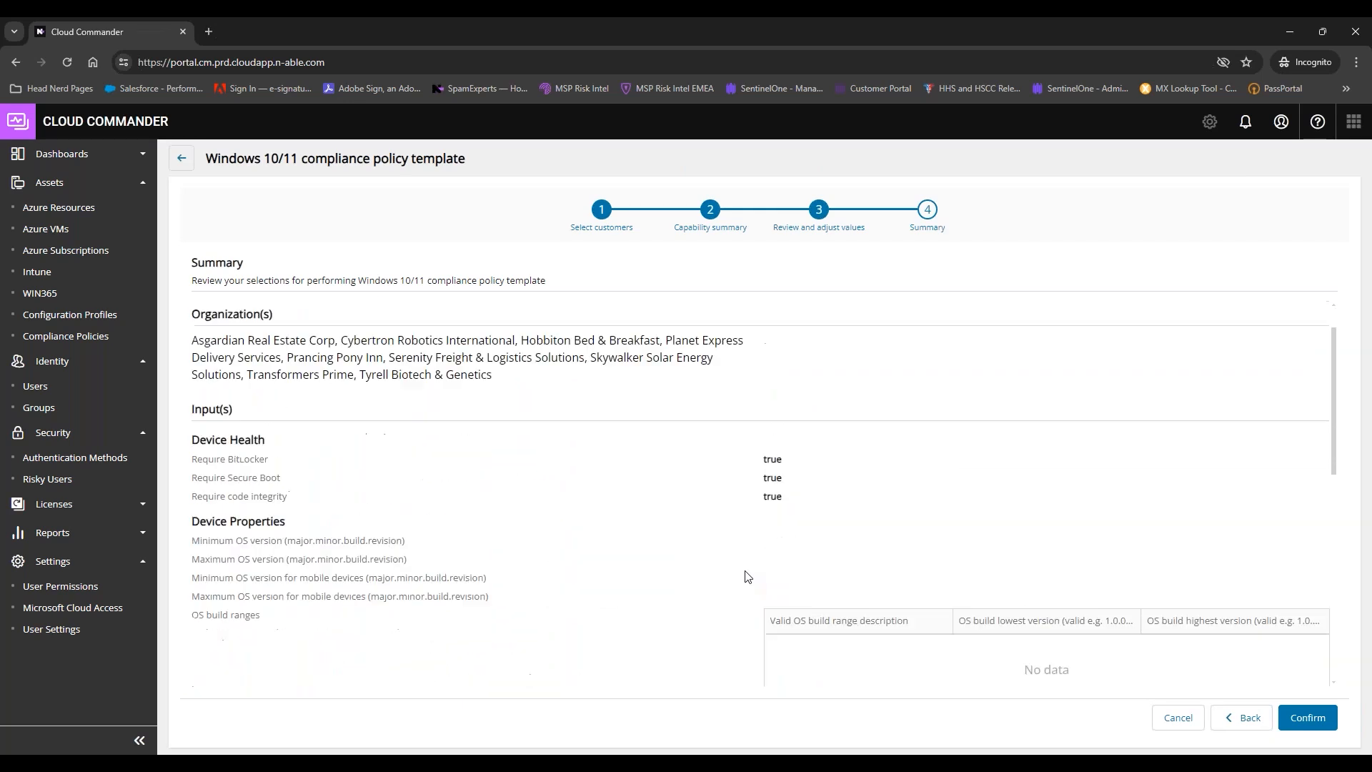
{"action": "scroll", "coordinate": [747, 576], "scroll_direction": "up", "scroll_amount": 3}
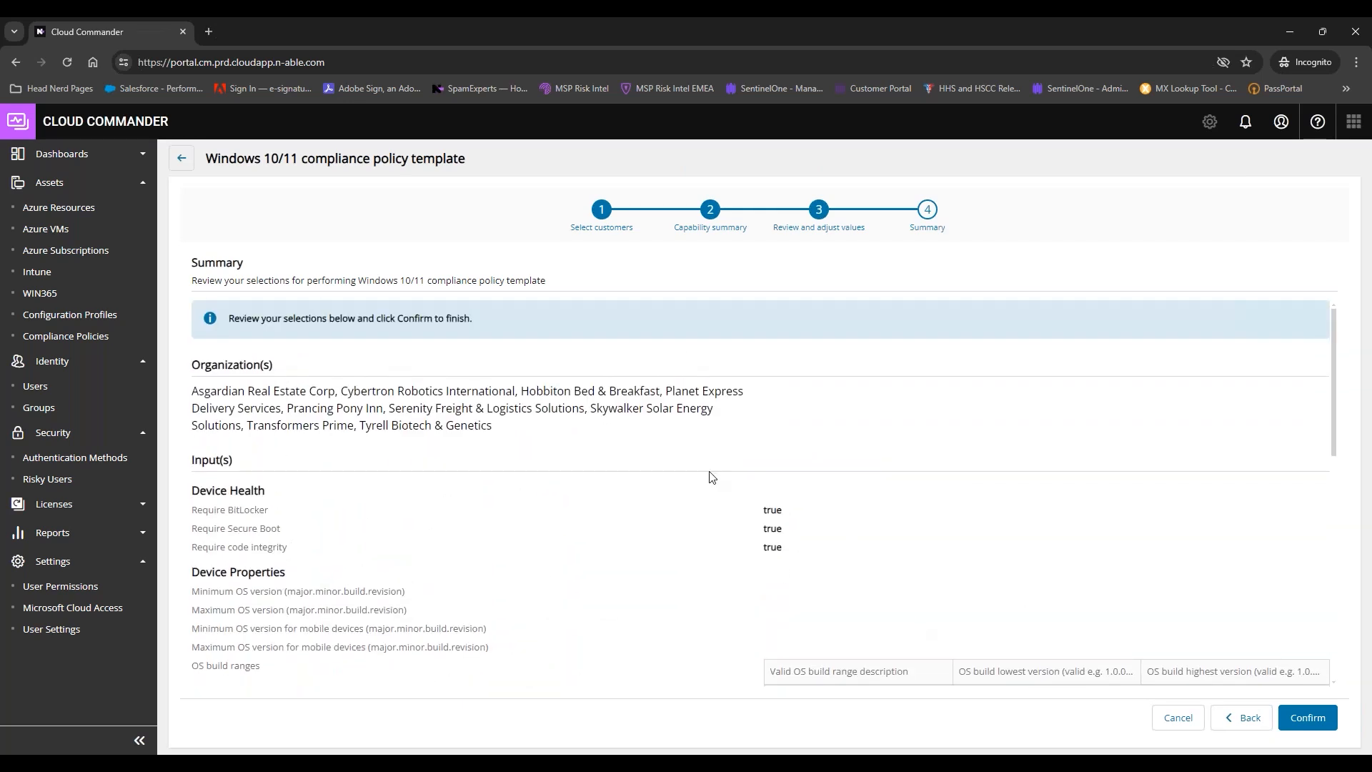
{"action": "left_click", "coordinate": [1167, 718]}
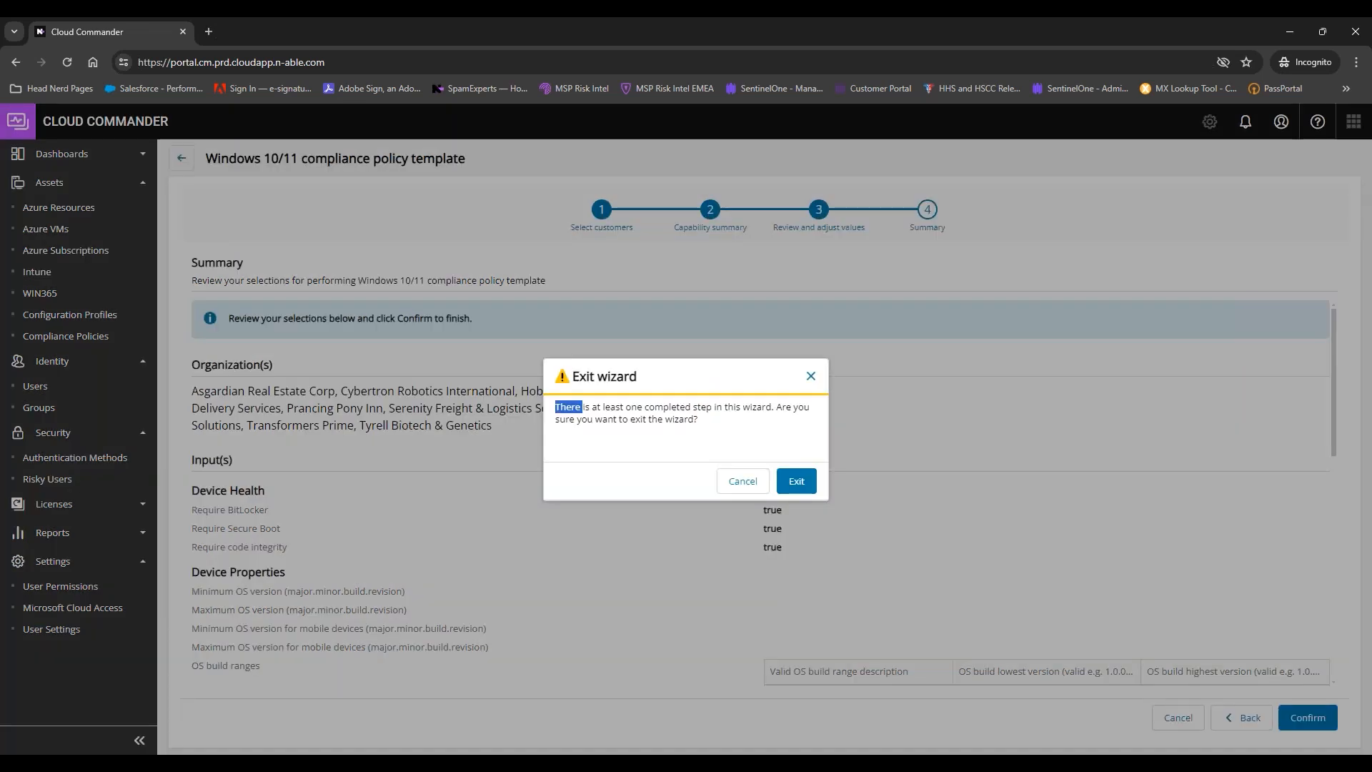
{"action": "left_click", "coordinate": [794, 483]}
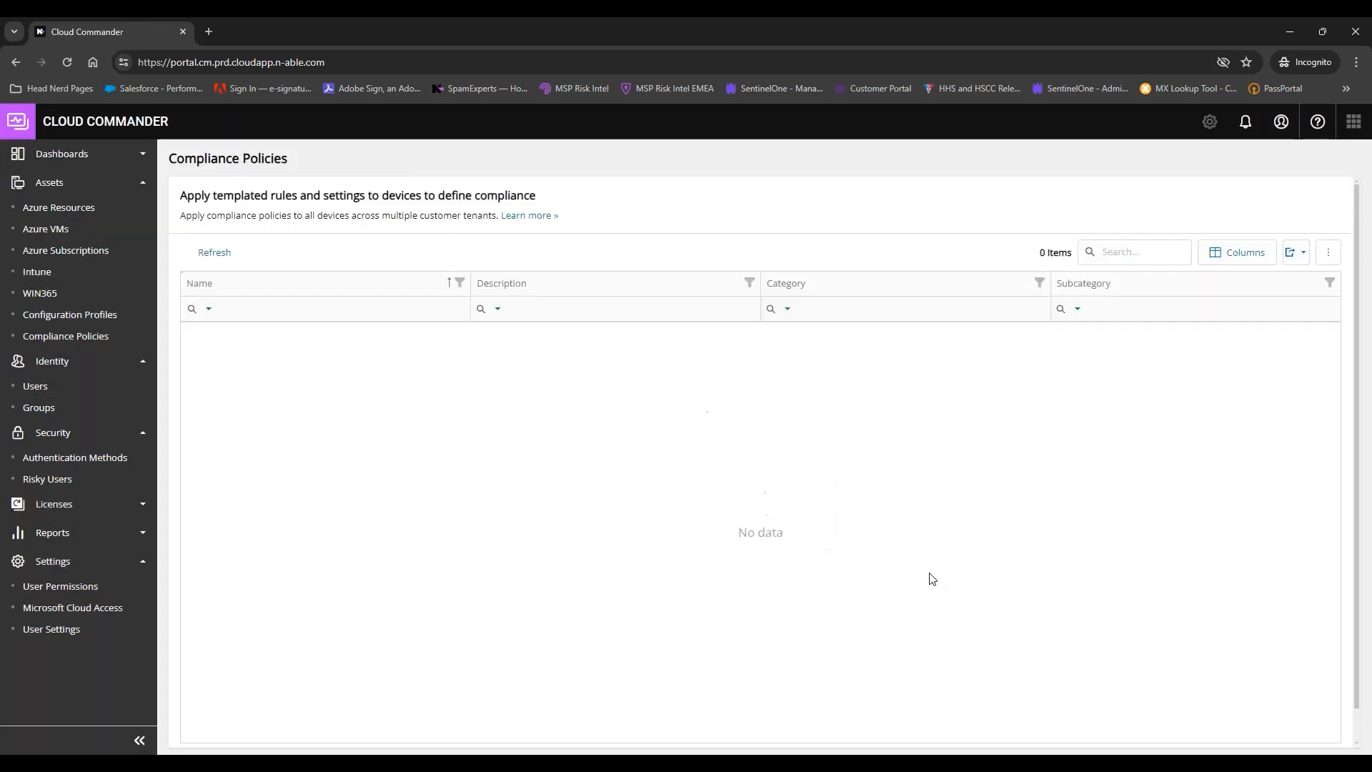
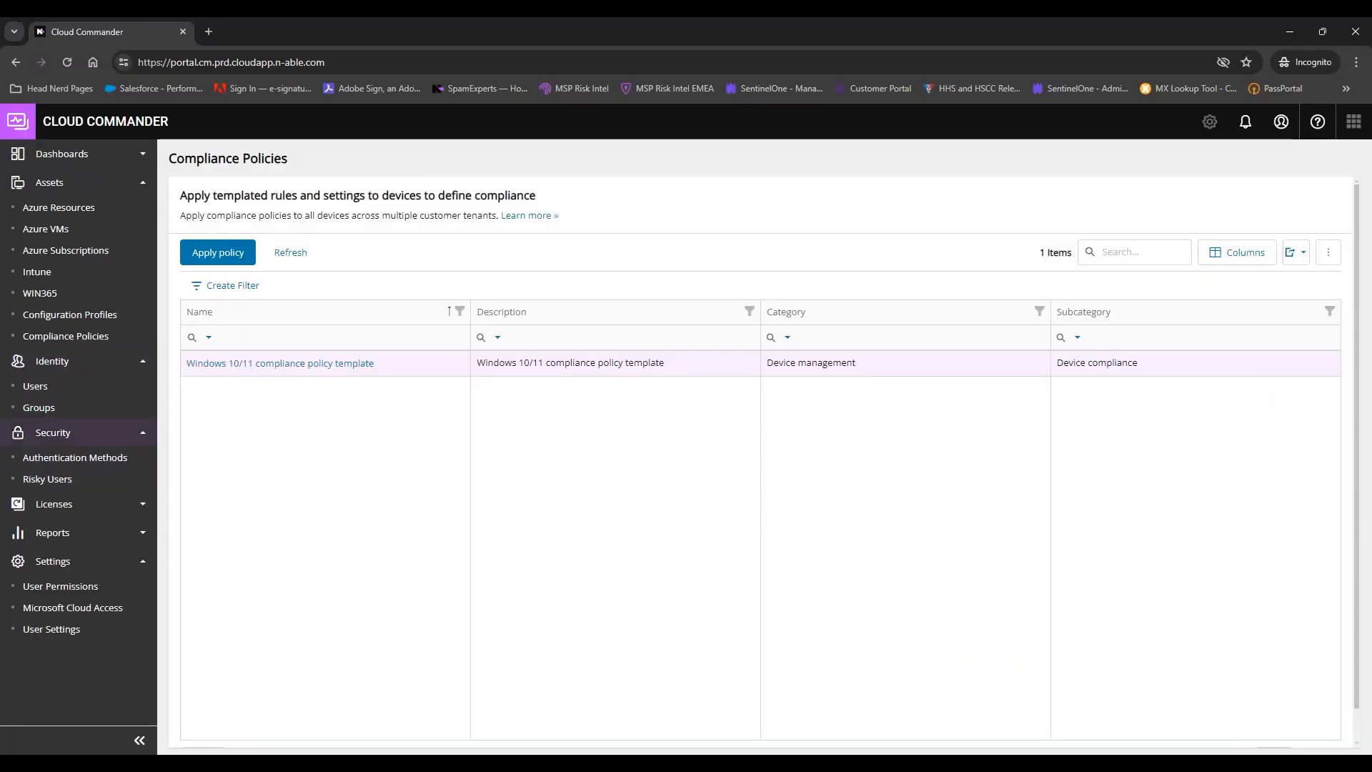
Step: Look over the user authentication methods and configuration profiles, and view the command logs of the Device restrictions - Power Settings template
{"action": "left_click", "coordinate": [115, 465]}
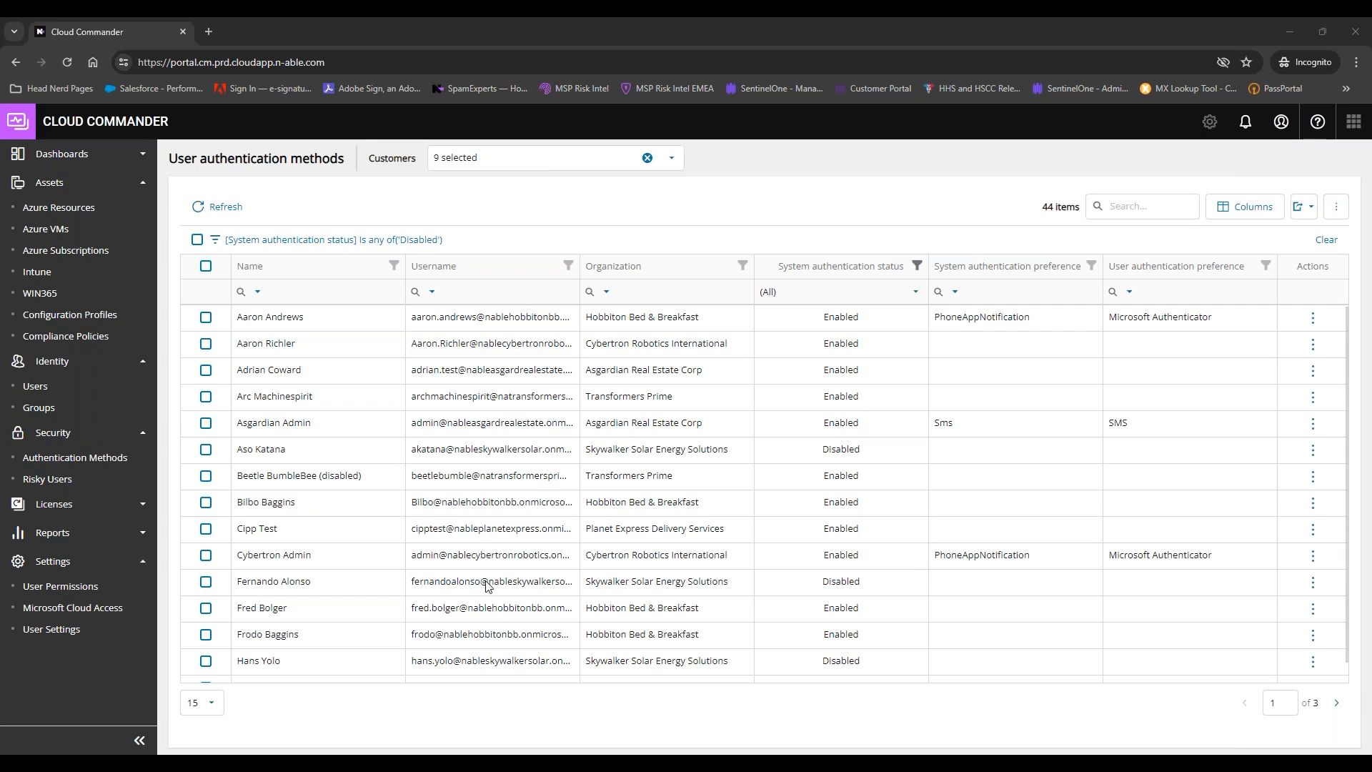
{"action": "left_click", "coordinate": [37, 277]}
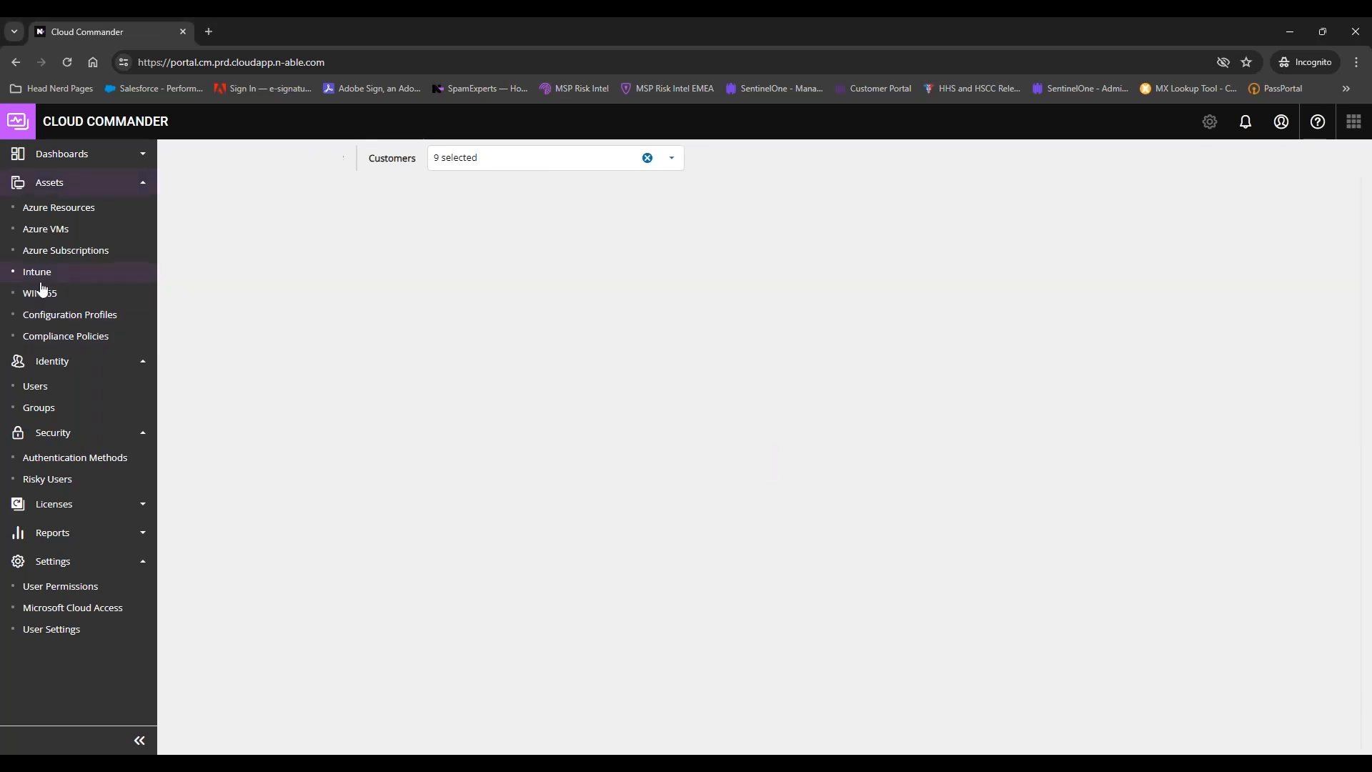
{"action": "left_click", "coordinate": [94, 320]}
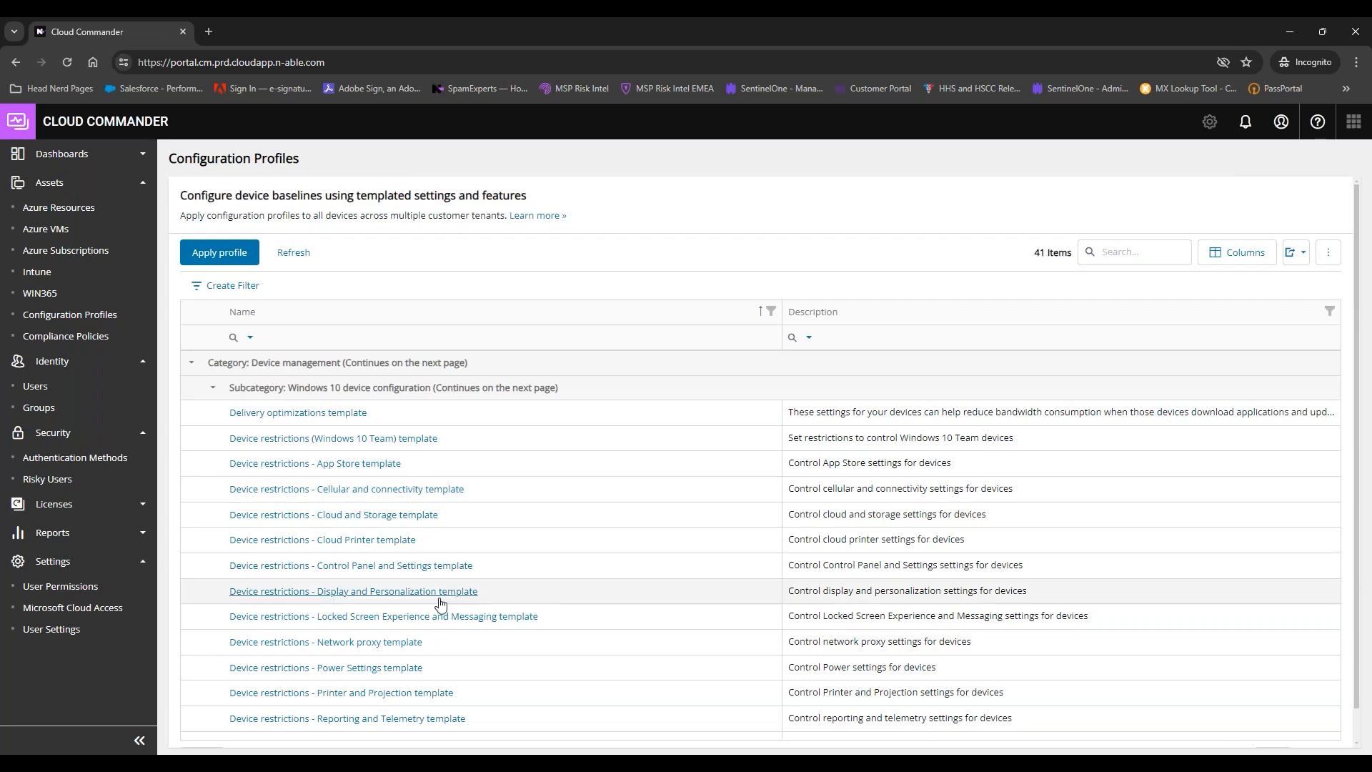
{"action": "left_click", "coordinate": [382, 668]}
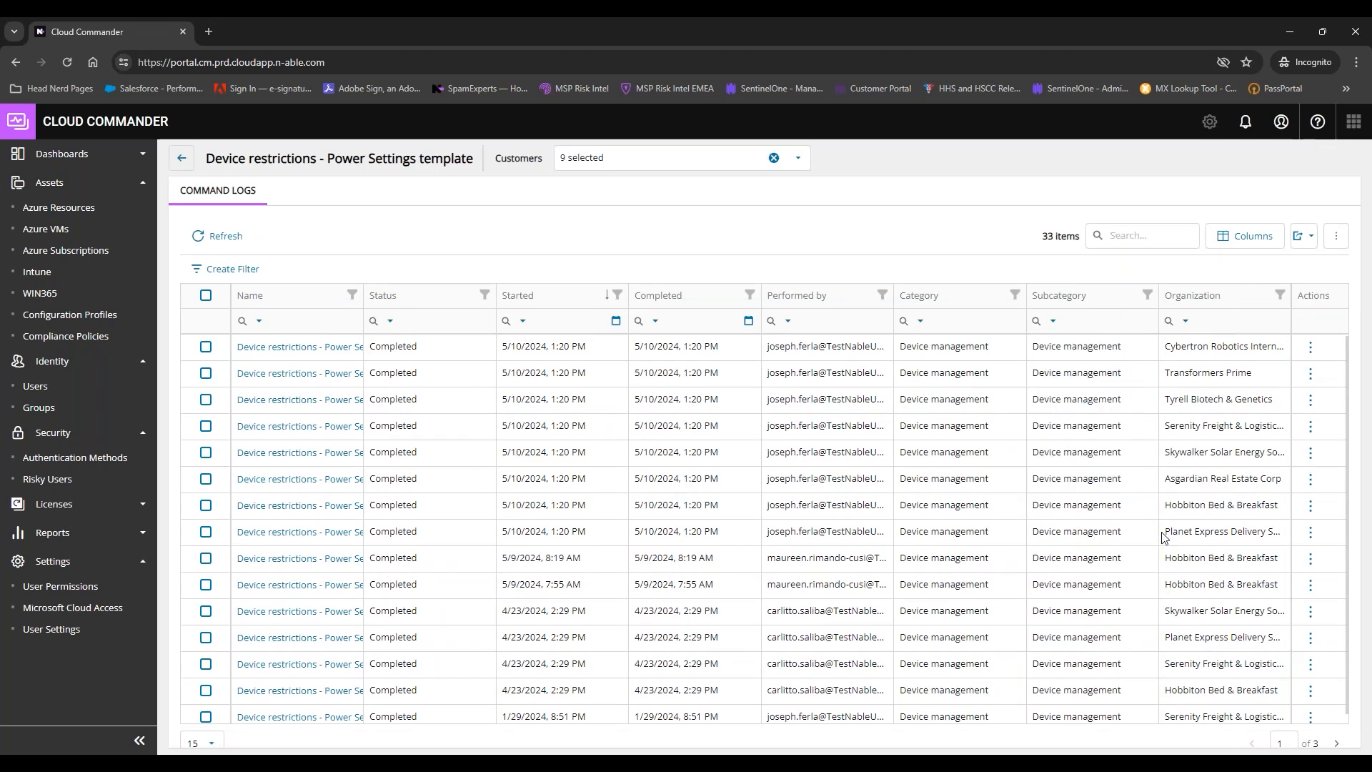
Step: View the user authentication methods list and look over its export, column chooser and table display options without changing them
{"action": "left_click", "coordinate": [89, 461]}
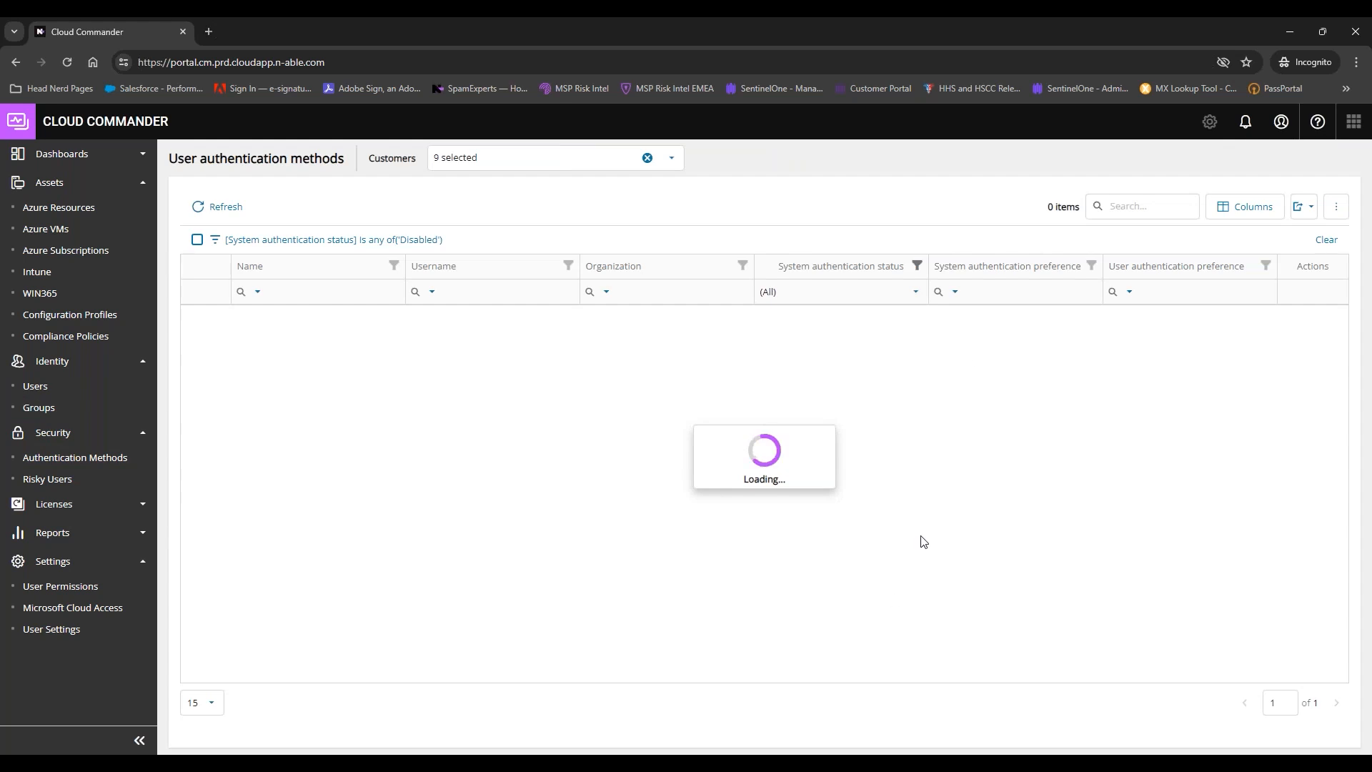
{"action": "left_click", "coordinate": [1308, 207]}
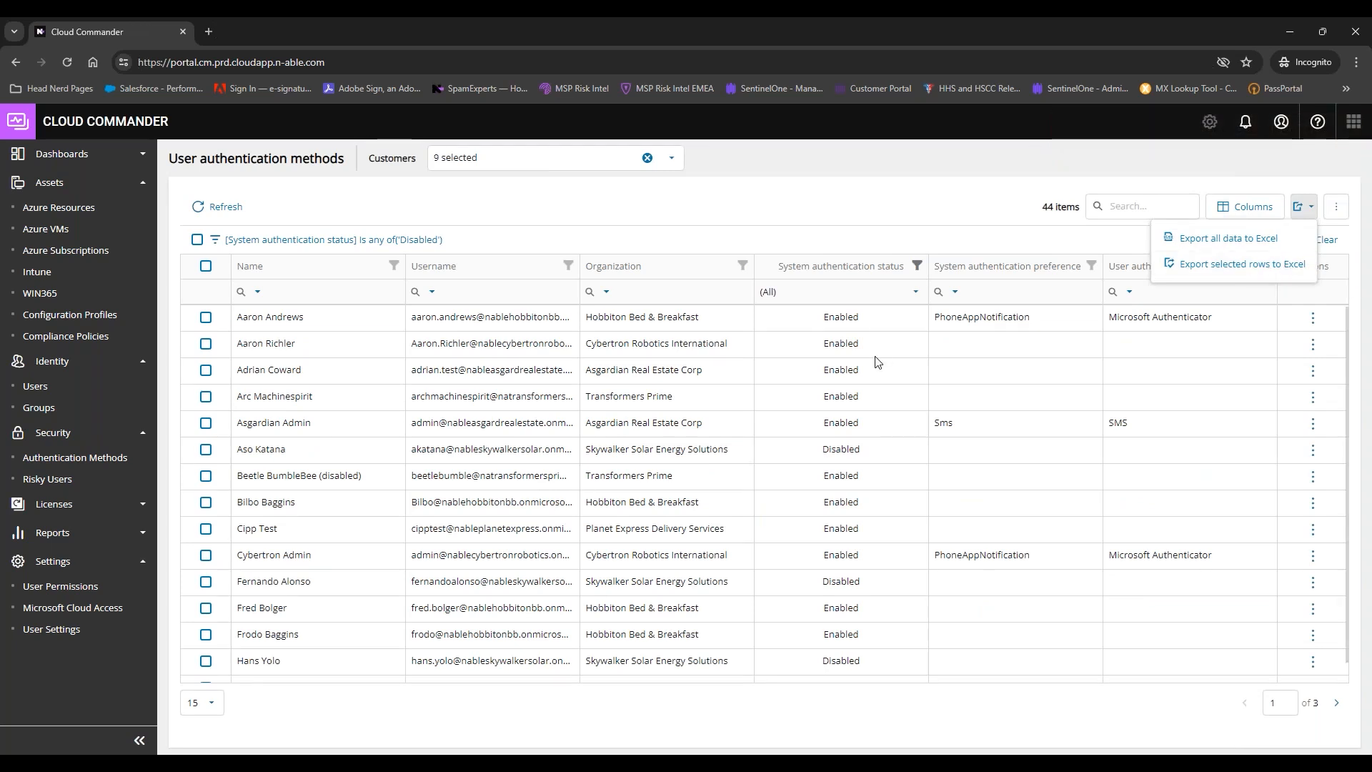
{"action": "left_click", "coordinate": [865, 221]}
{"action": "left_click", "coordinate": [1271, 208]}
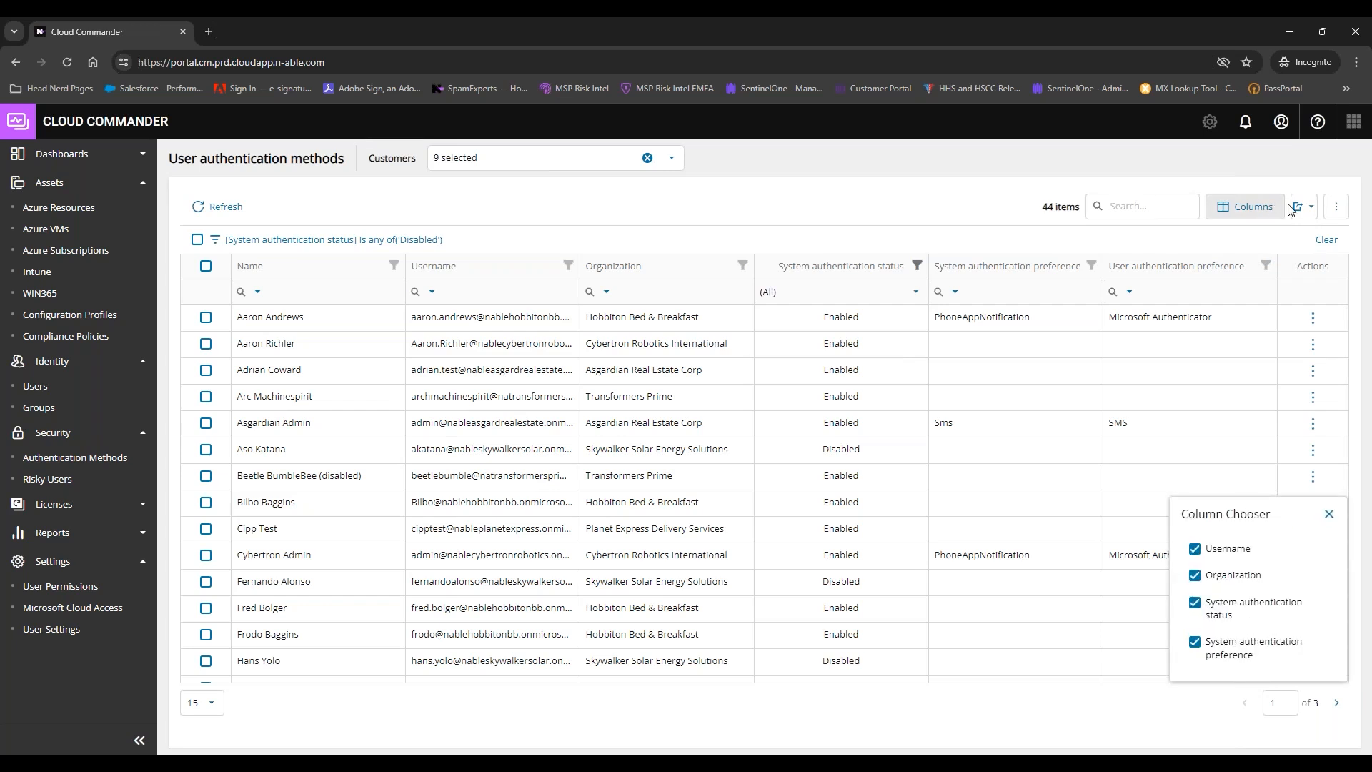
{"action": "left_click", "coordinate": [1310, 209]}
{"action": "left_click", "coordinate": [1335, 207]}
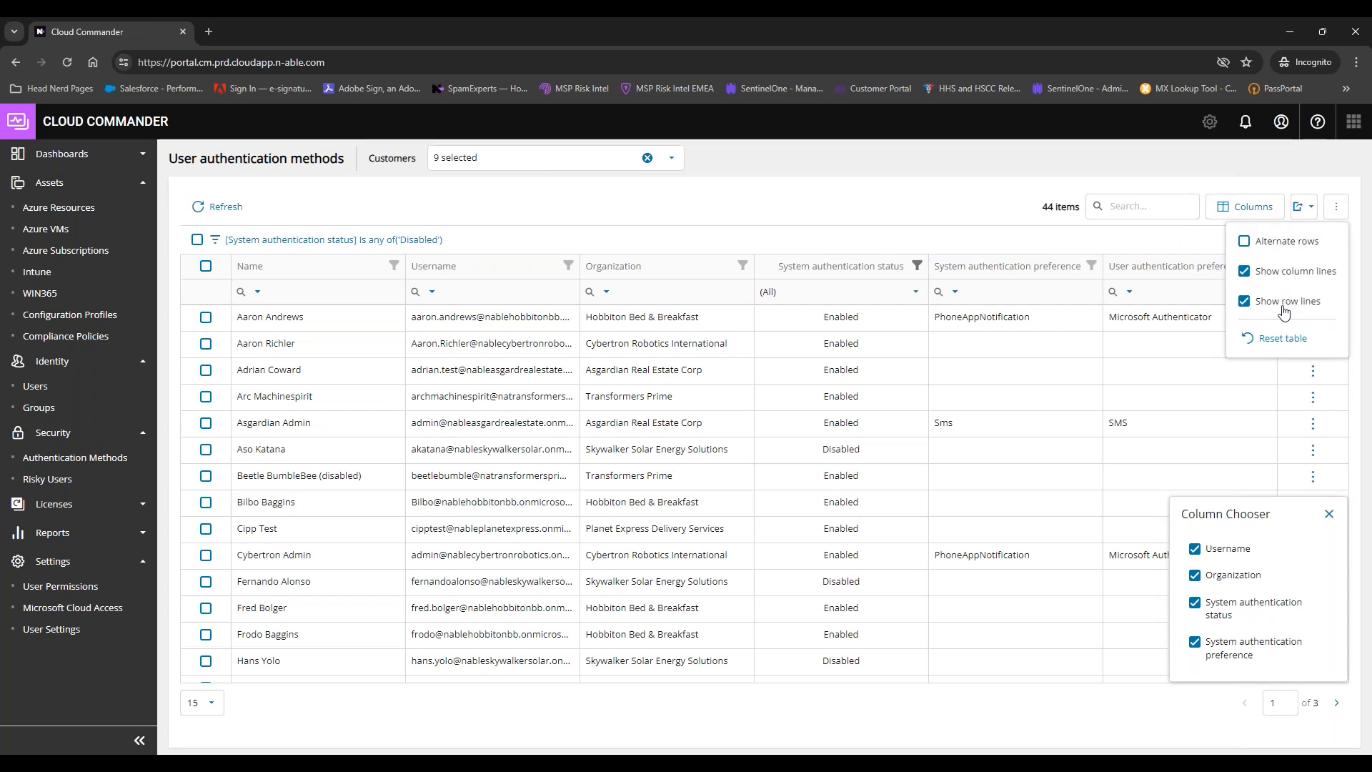
{"action": "left_click", "coordinate": [957, 235]}
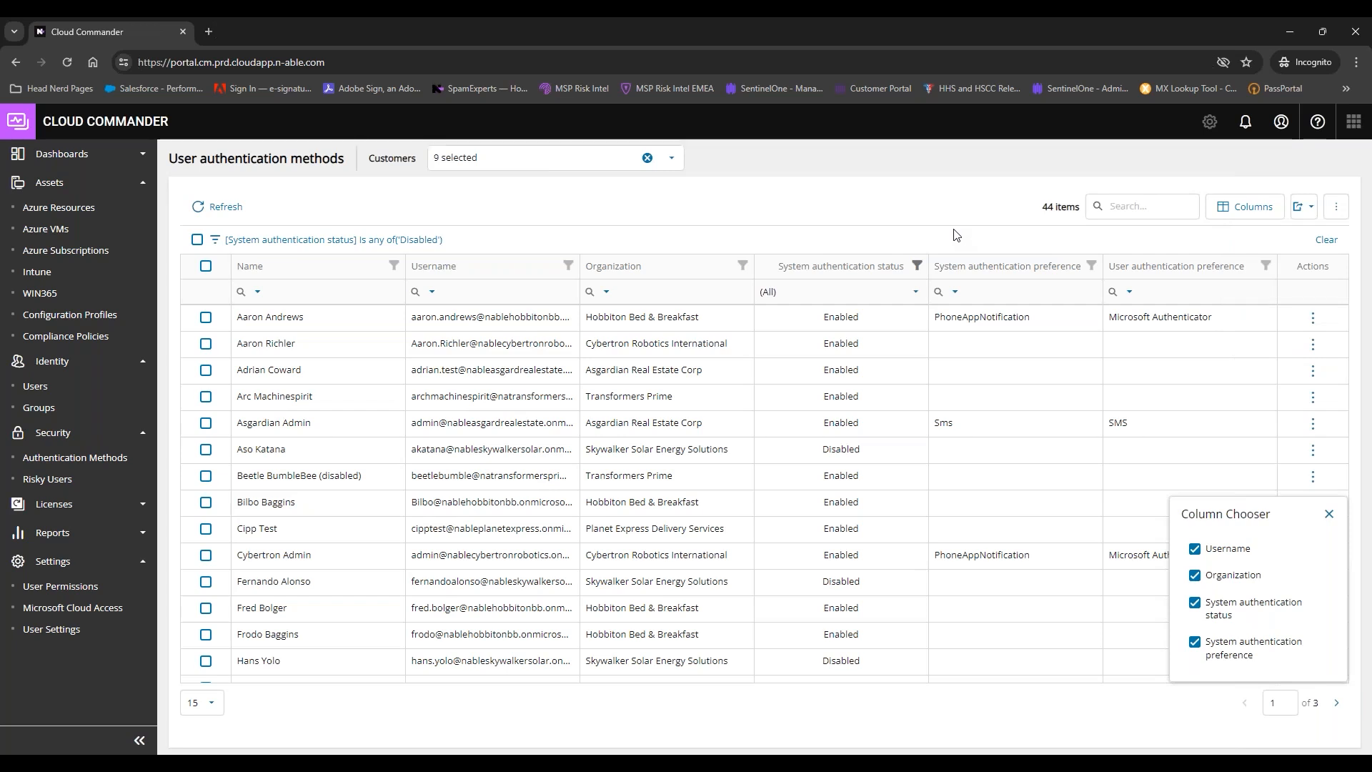
{"action": "left_click", "coordinate": [1330, 513]}
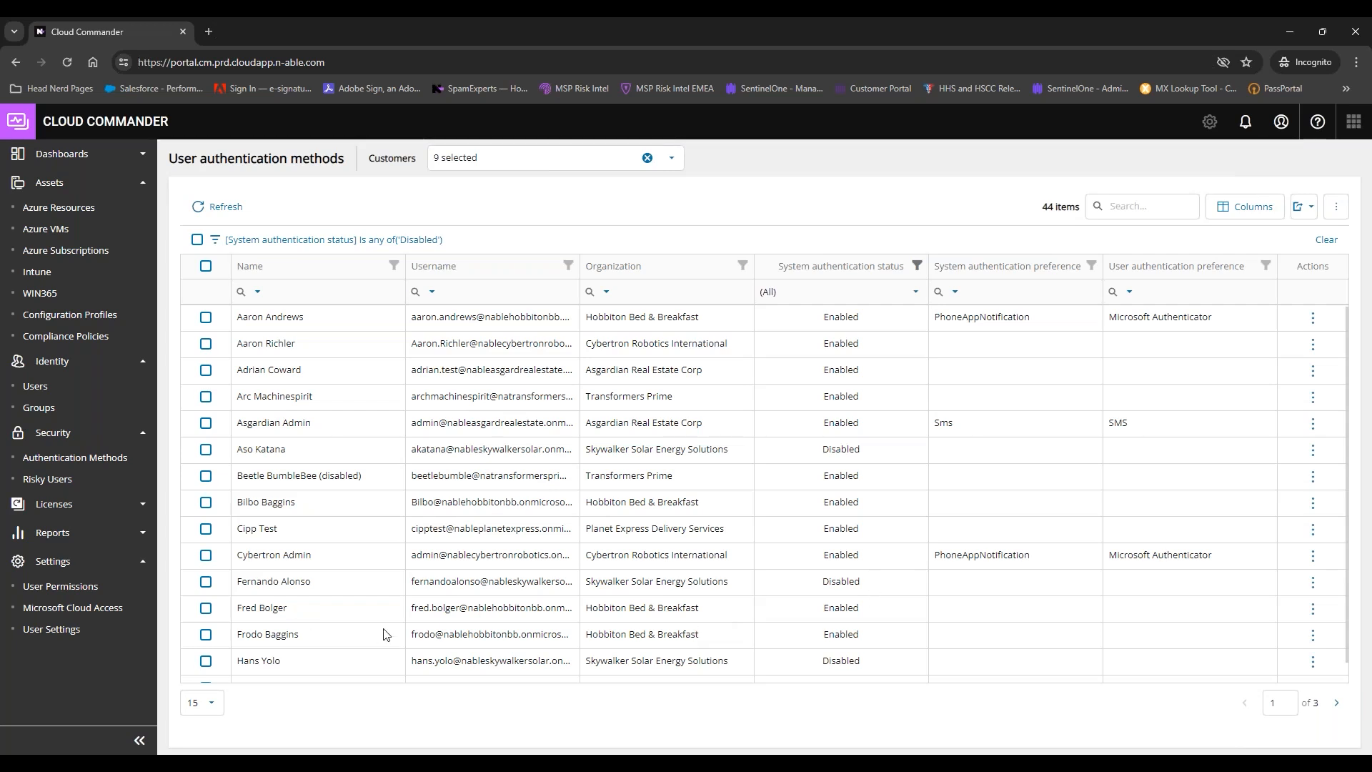
Step: Look at the Risky Users list and browse the Command Log report for the selected customers
{"action": "left_click", "coordinate": [57, 479]}
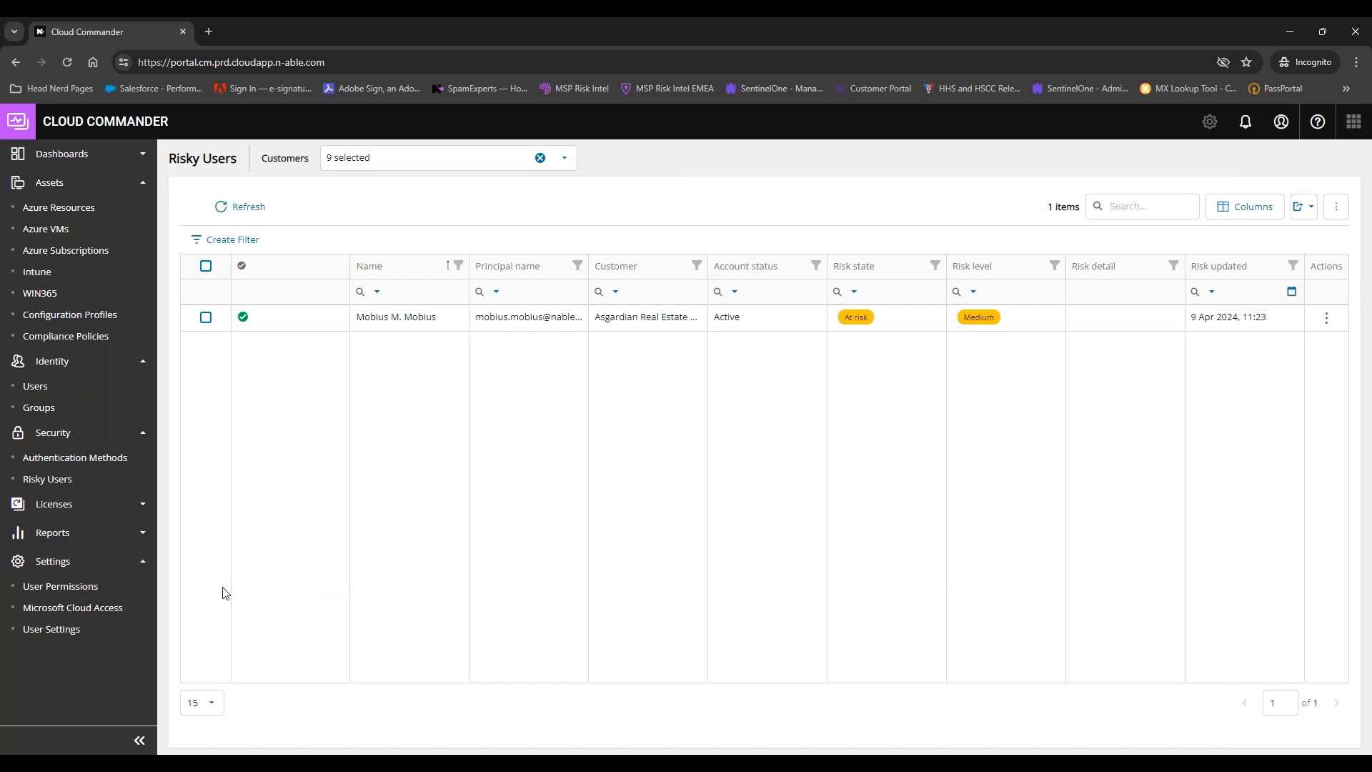
{"action": "left_click", "coordinate": [75, 534]}
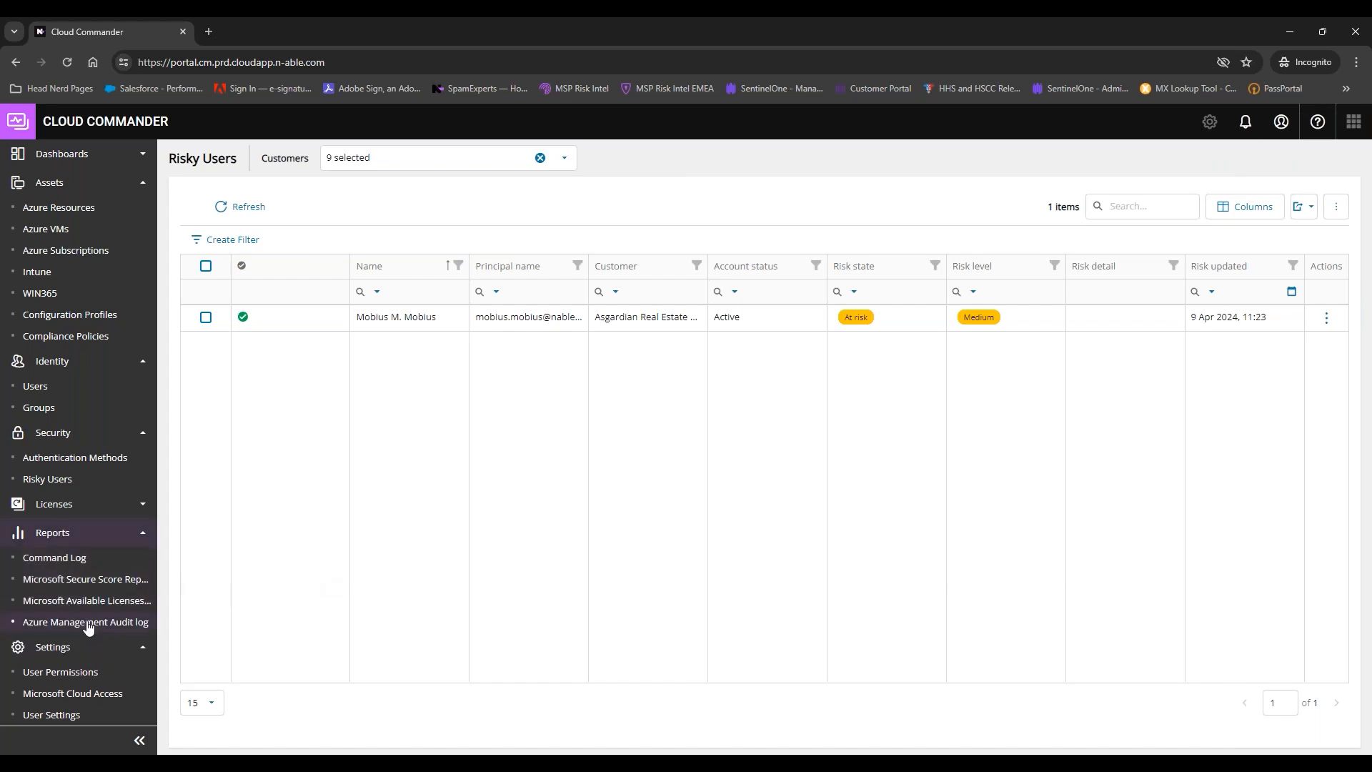
{"action": "left_click", "coordinate": [69, 567]}
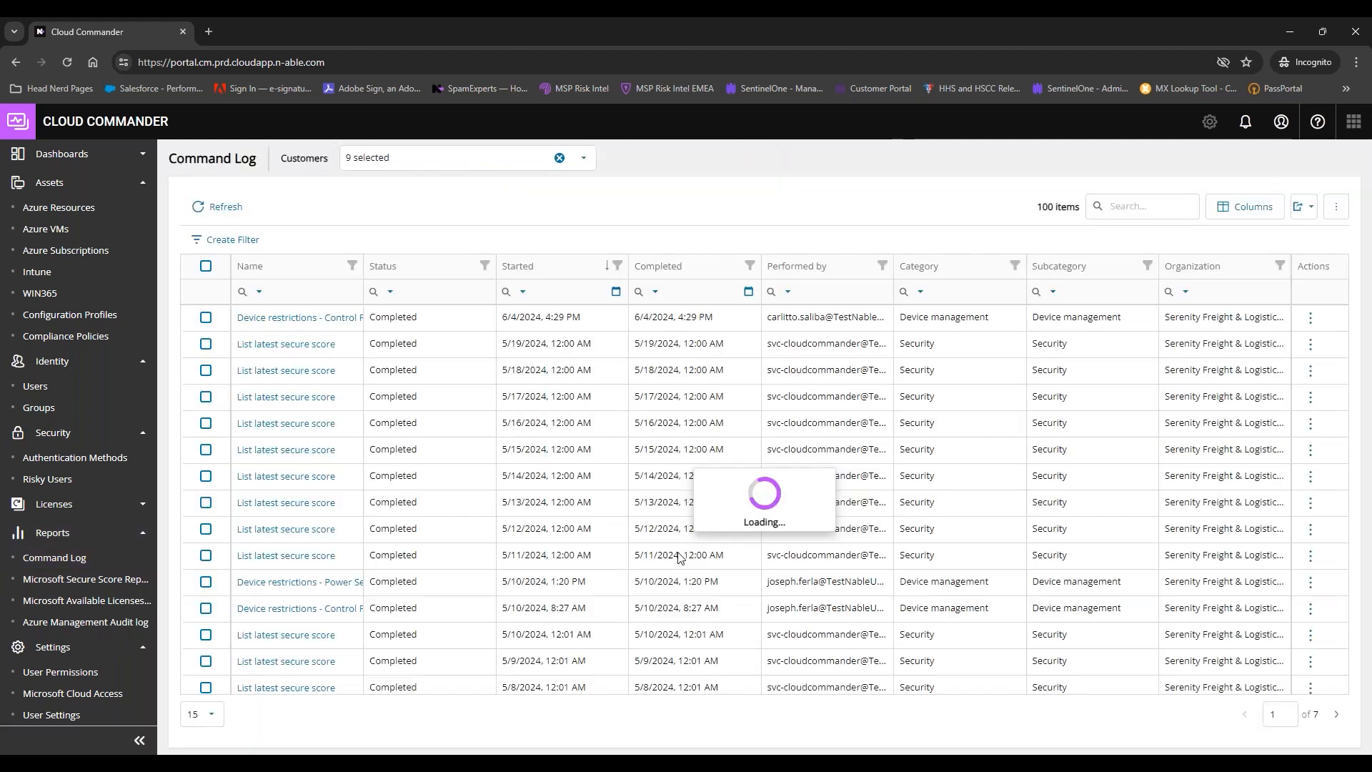
{"action": "scroll", "coordinate": [706, 591], "scroll_direction": "down", "scroll_amount": 1}
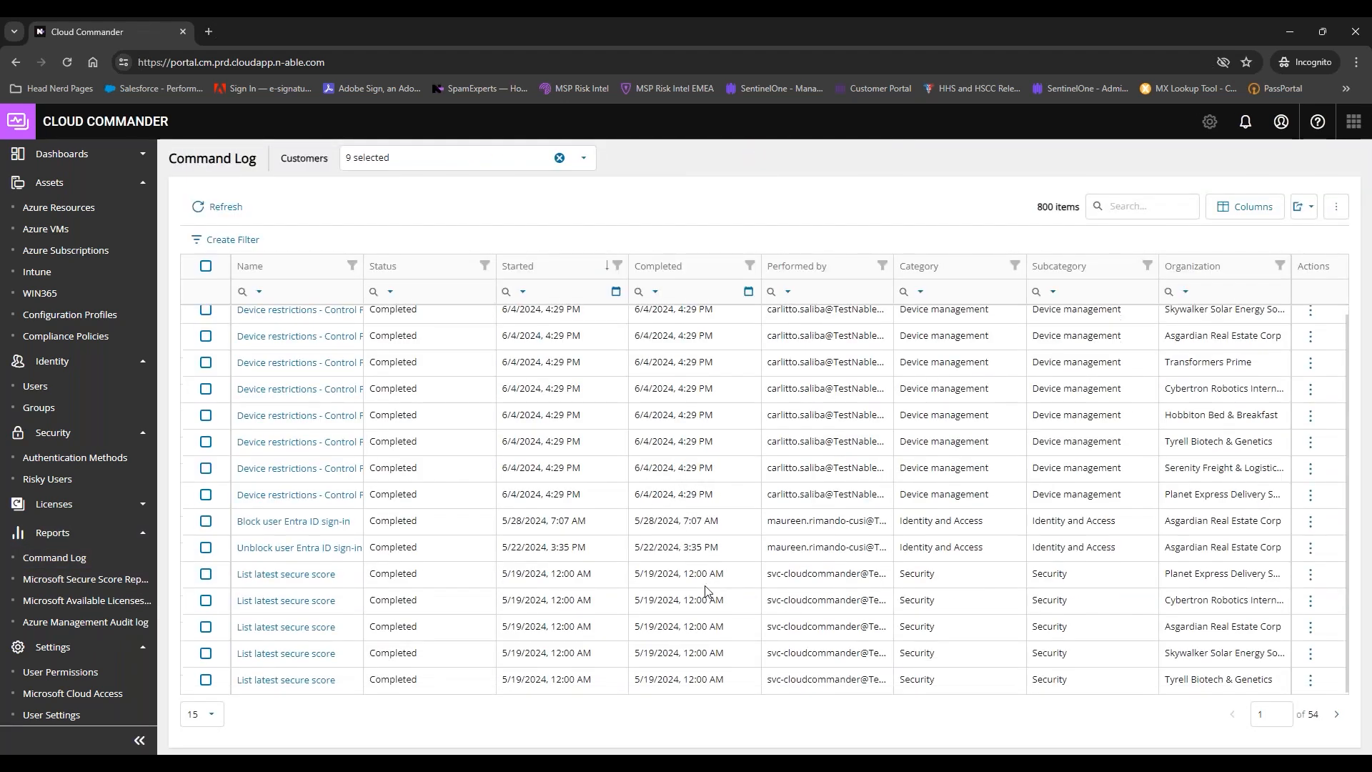
{"action": "scroll", "coordinate": [705, 590], "scroll_direction": "up", "scroll_amount": 1}
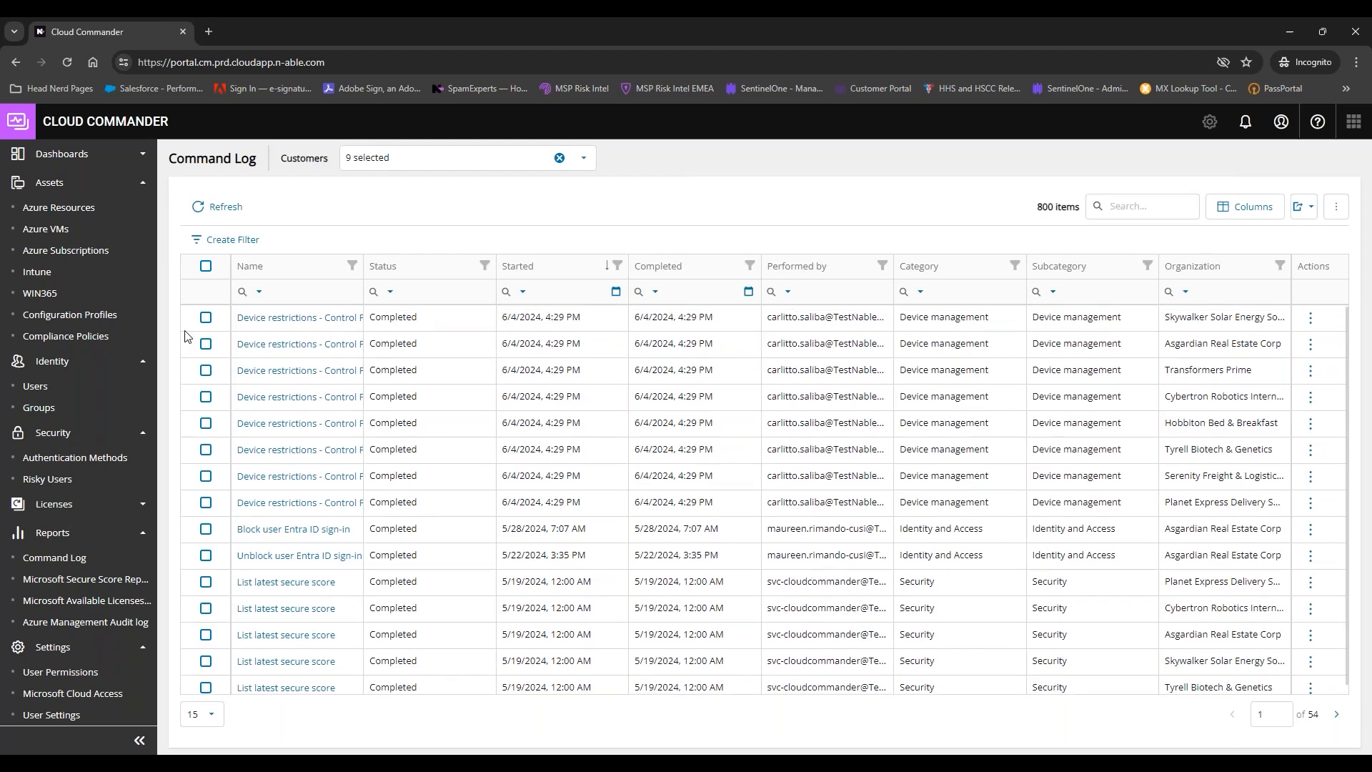
Step: Try selecting the eight device restrictions entries and all entries in the command log, and clear the whole selection
{"action": "left_click", "coordinate": [206, 317]}
{"action": "left_click", "coordinate": [206, 345]}
{"action": "left_click", "coordinate": [206, 370]}
{"action": "left_click", "coordinate": [205, 397]}
{"action": "left_click", "coordinate": [205, 423]}
{"action": "left_click", "coordinate": [206, 450]}
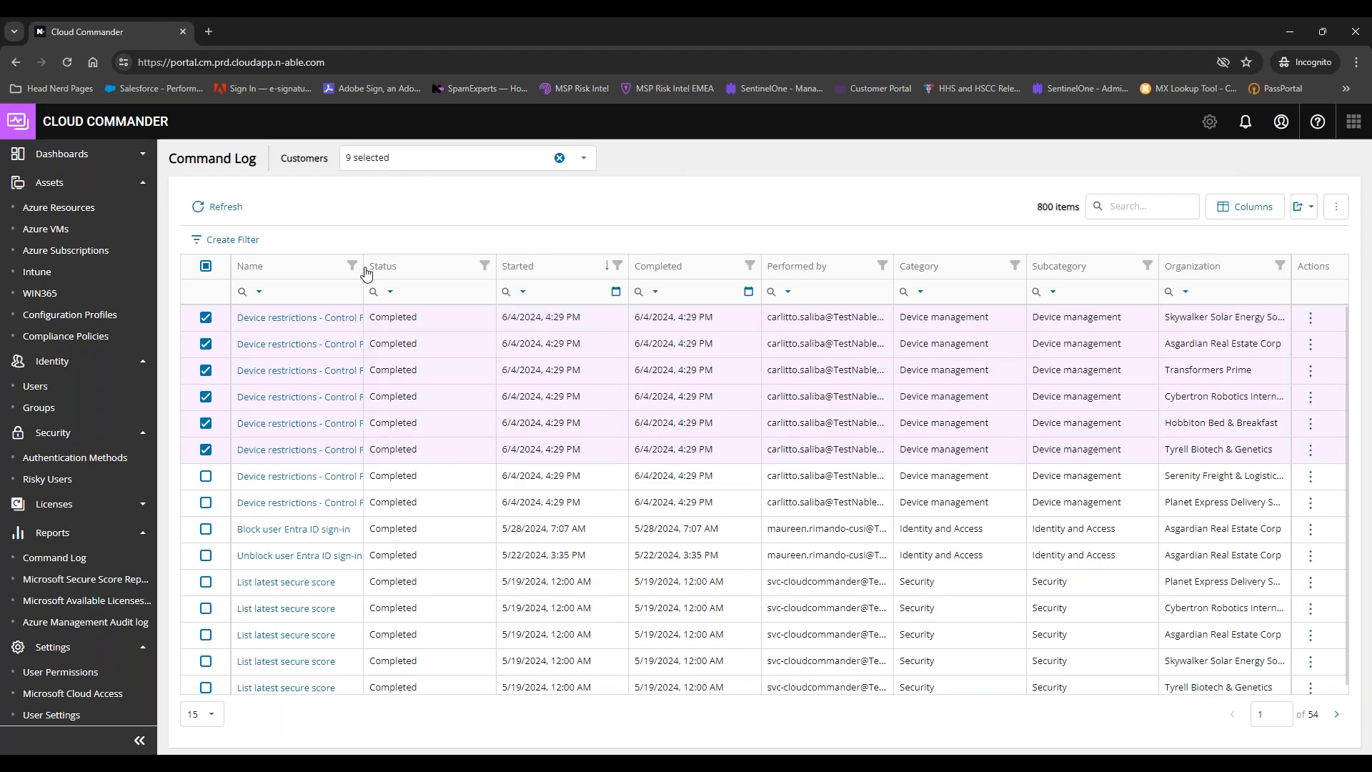
{"action": "left_click", "coordinate": [206, 477]}
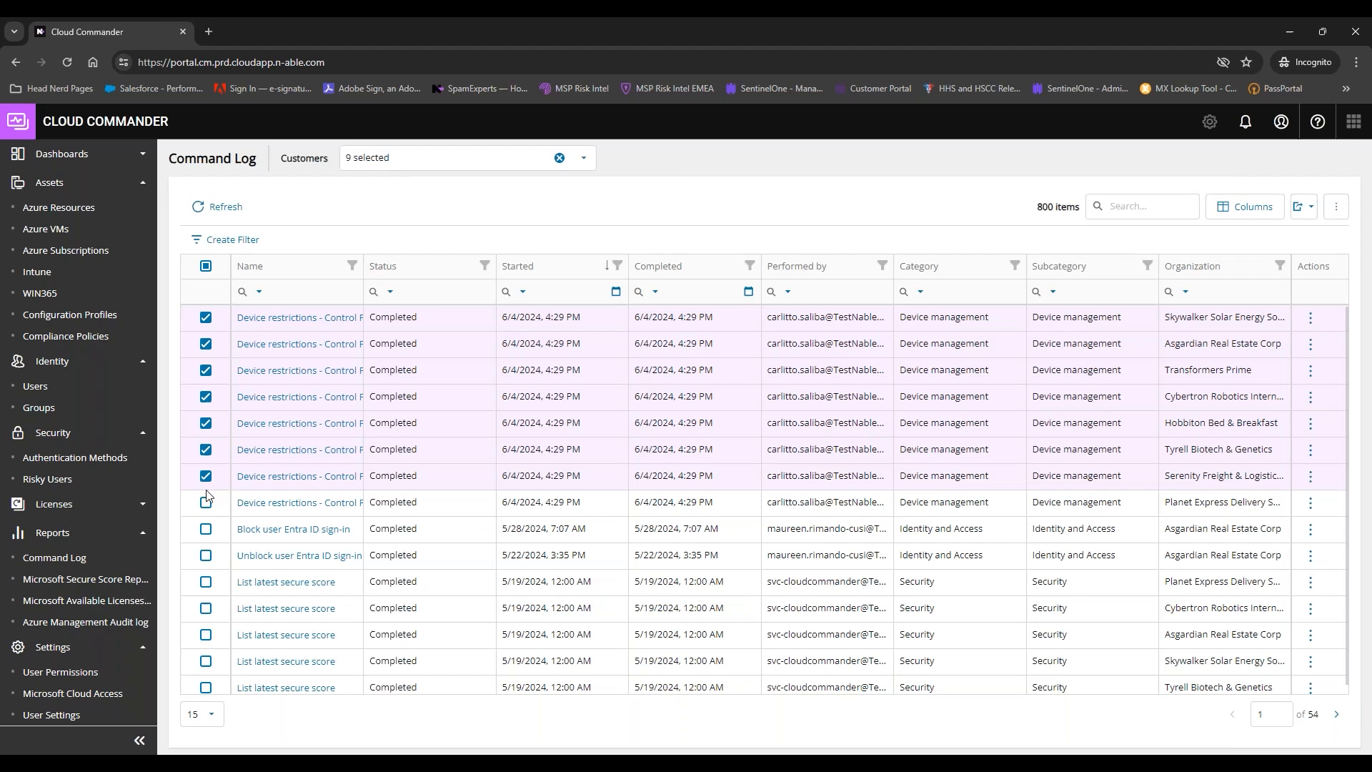
{"action": "left_click", "coordinate": [206, 502]}
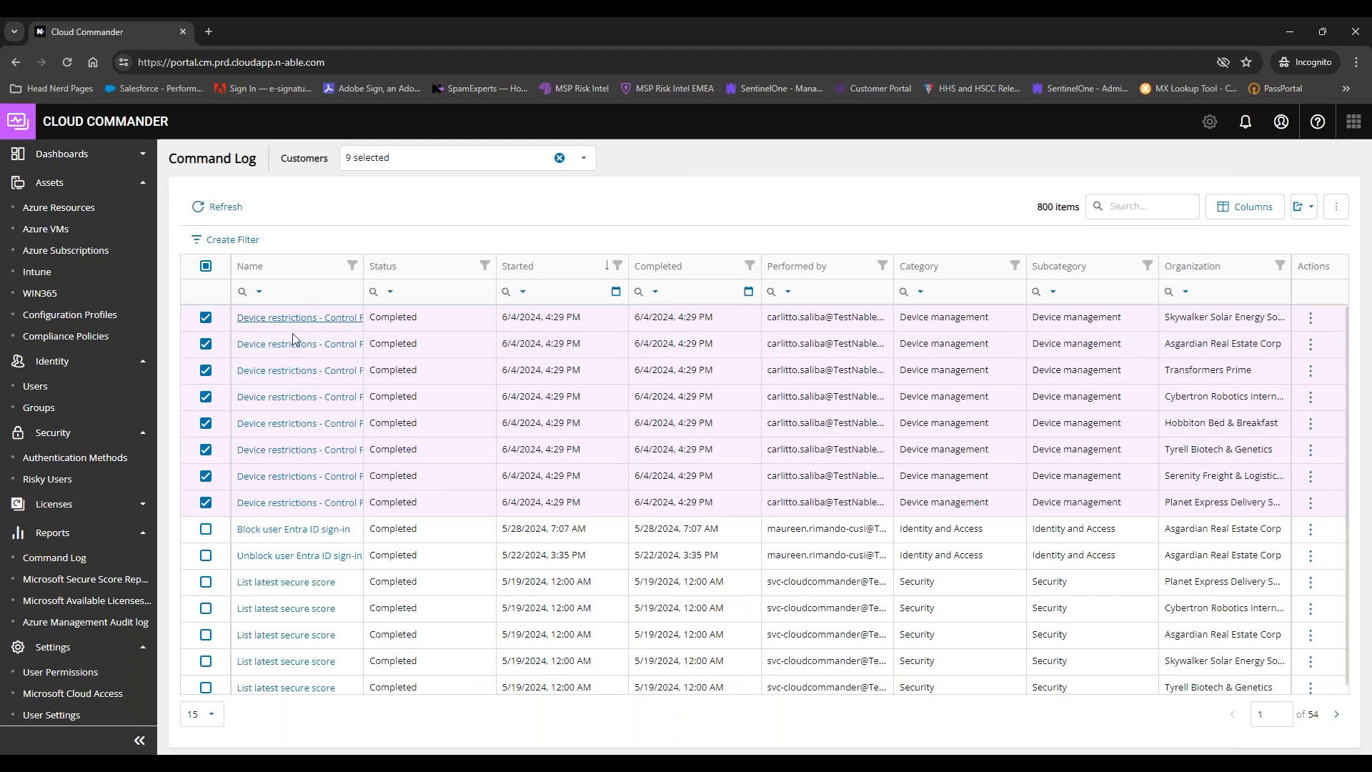
{"action": "left_click", "coordinate": [206, 266]}
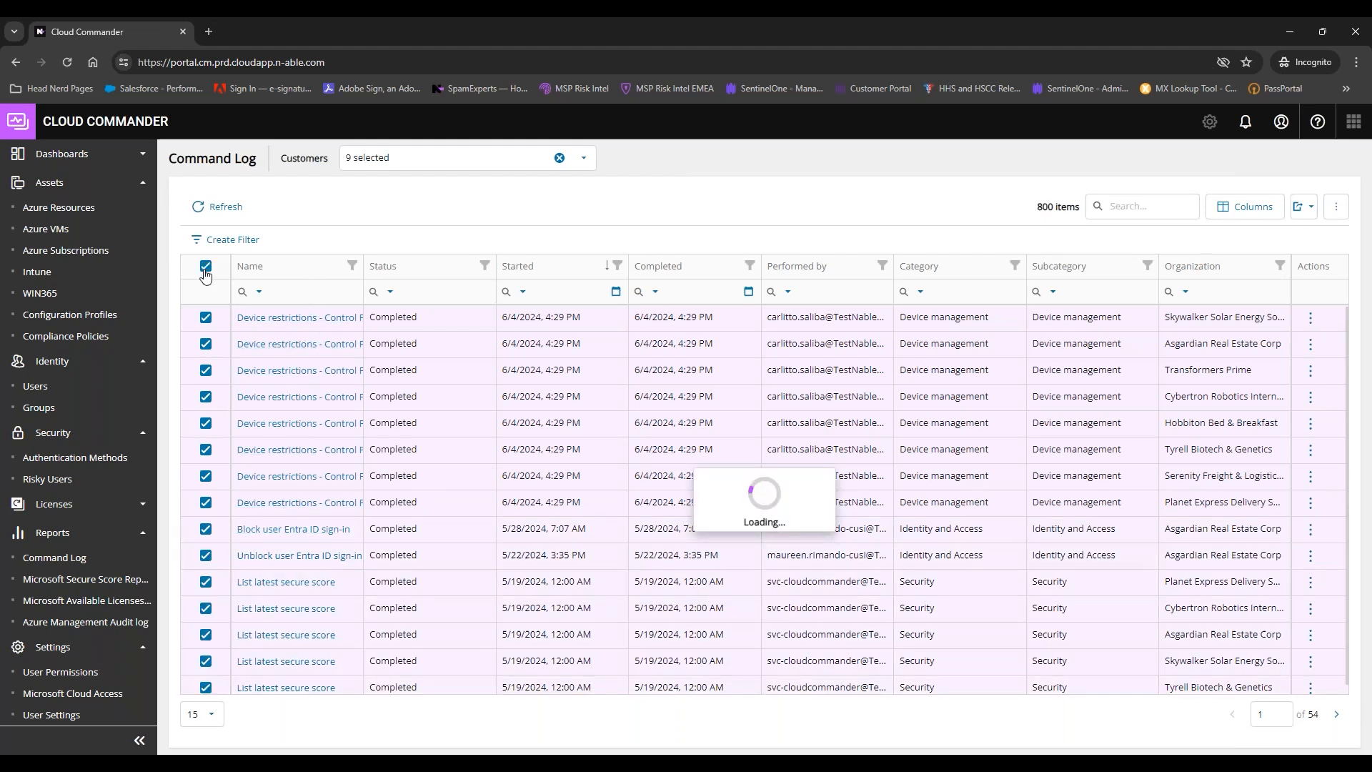
{"action": "left_click", "coordinate": [206, 269]}
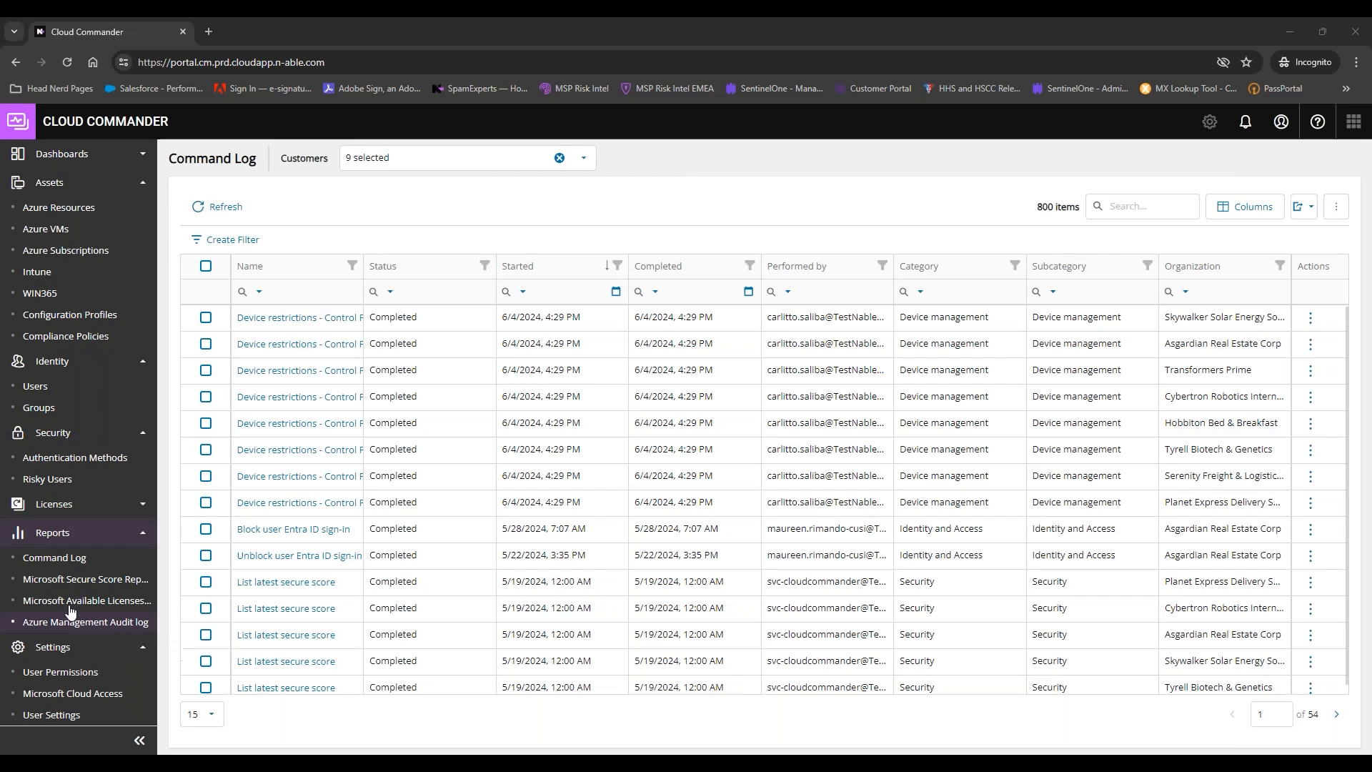
Step: View the Microsoft Secure Score Report and look over its organization filter, end-date picker and average score history
{"action": "left_click", "coordinate": [59, 585]}
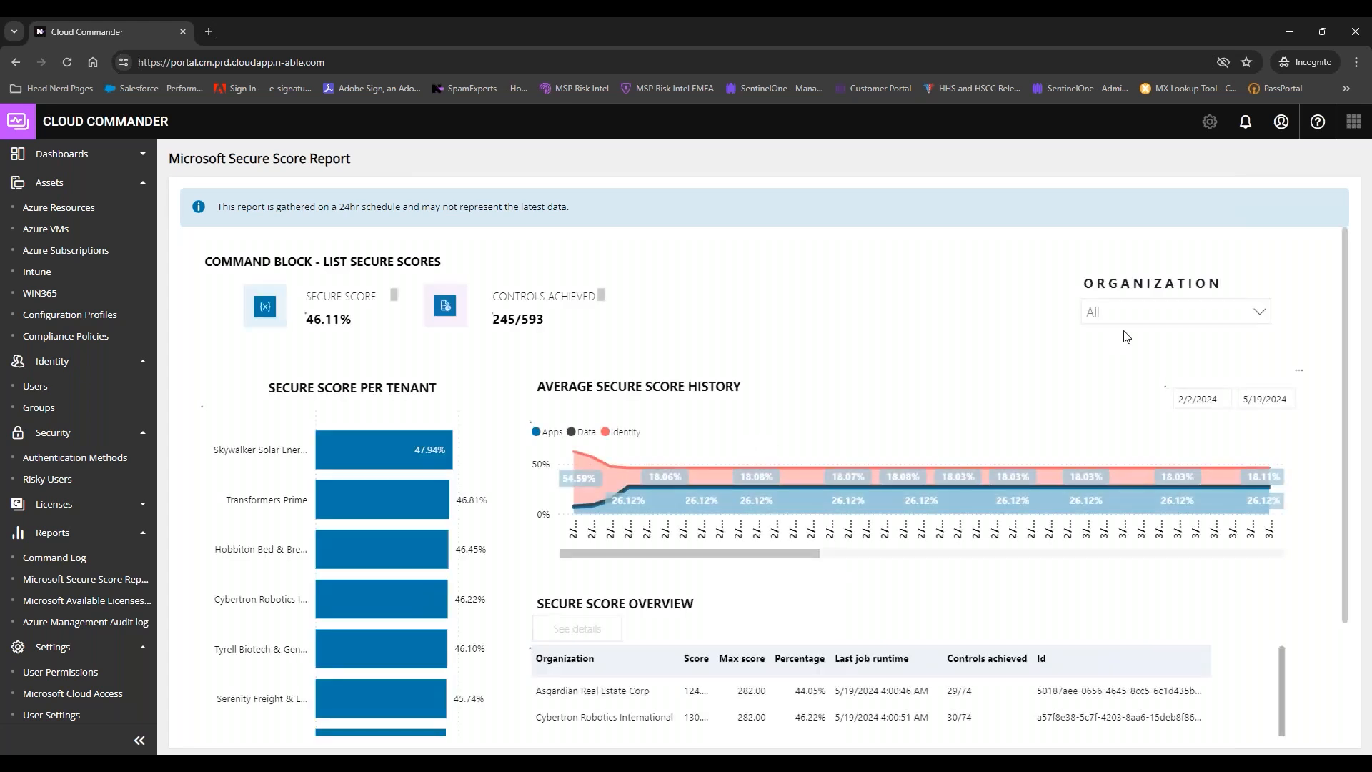
{"action": "left_click", "coordinate": [1169, 312]}
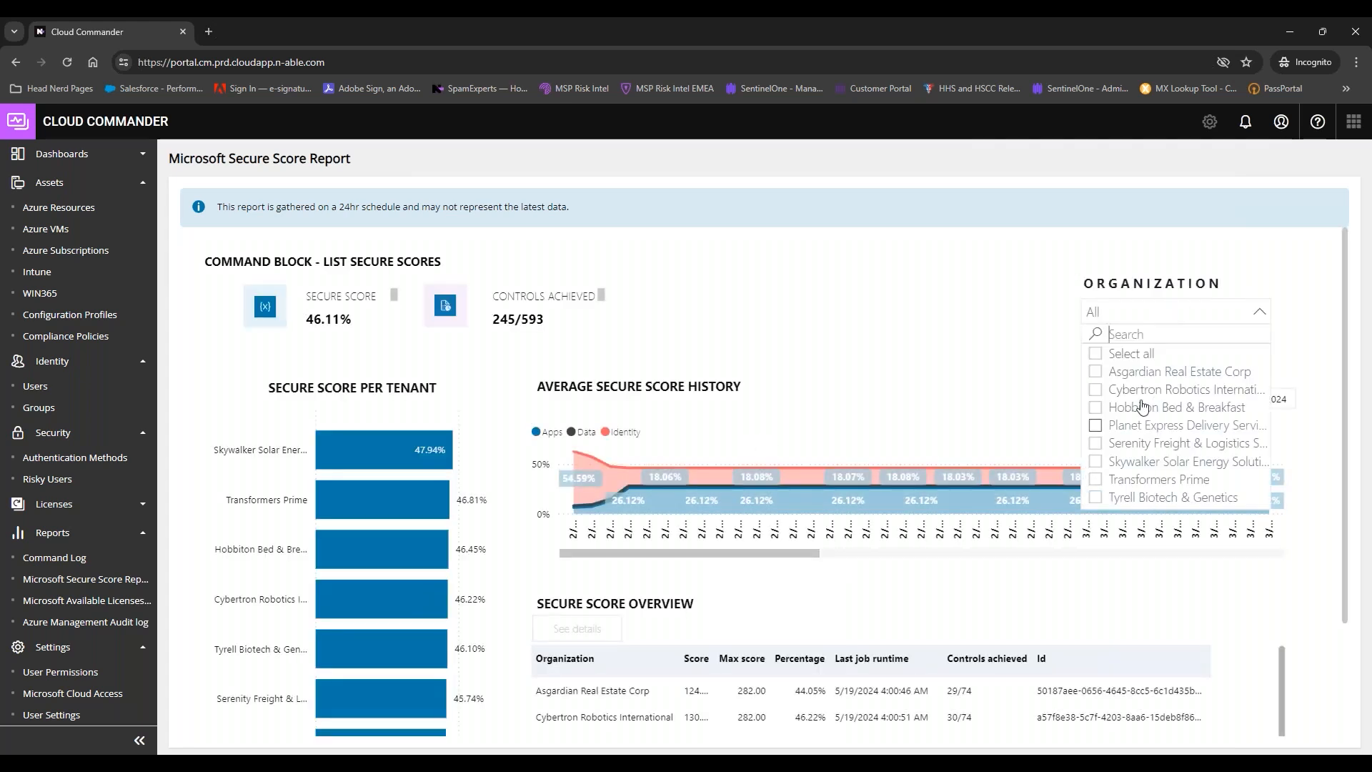
{"action": "left_click", "coordinate": [949, 360]}
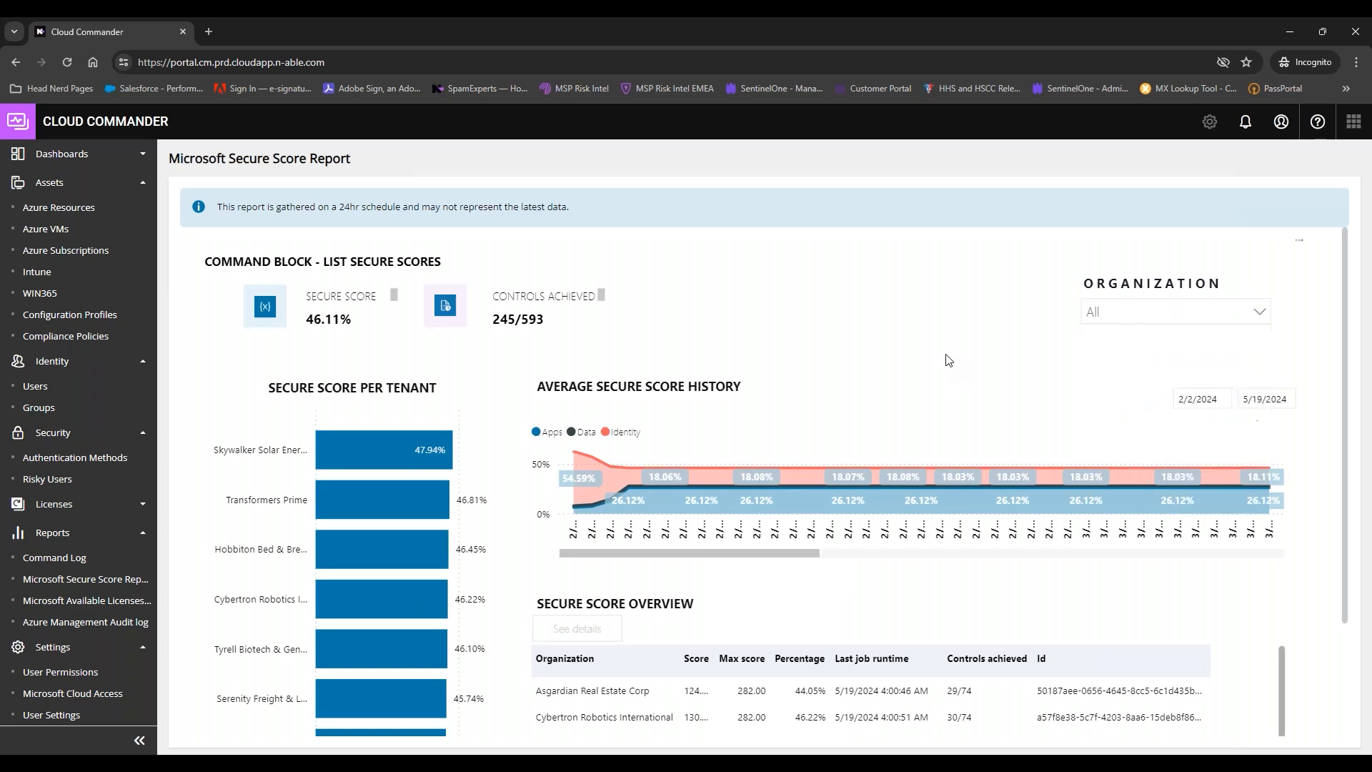
{"action": "left_click", "coordinate": [1282, 401]}
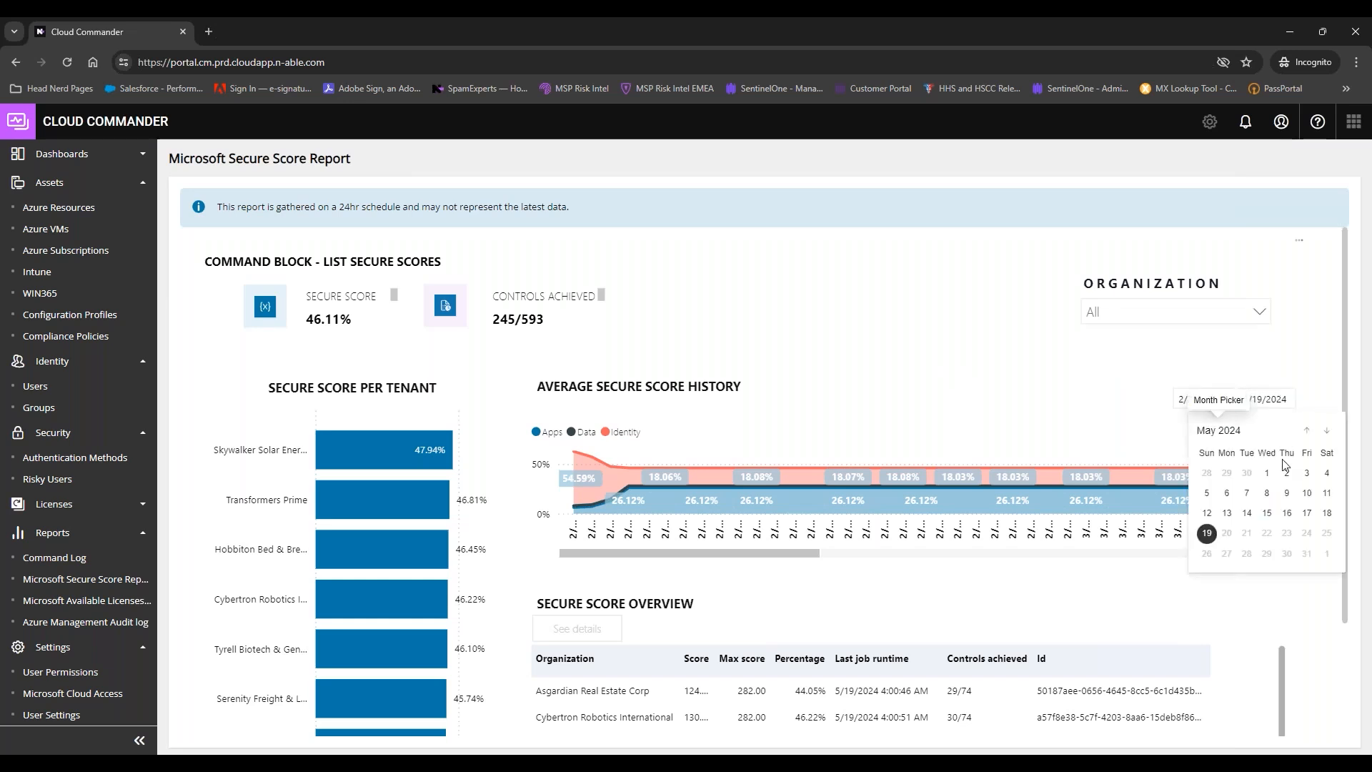
{"action": "left_click", "coordinate": [1310, 408]}
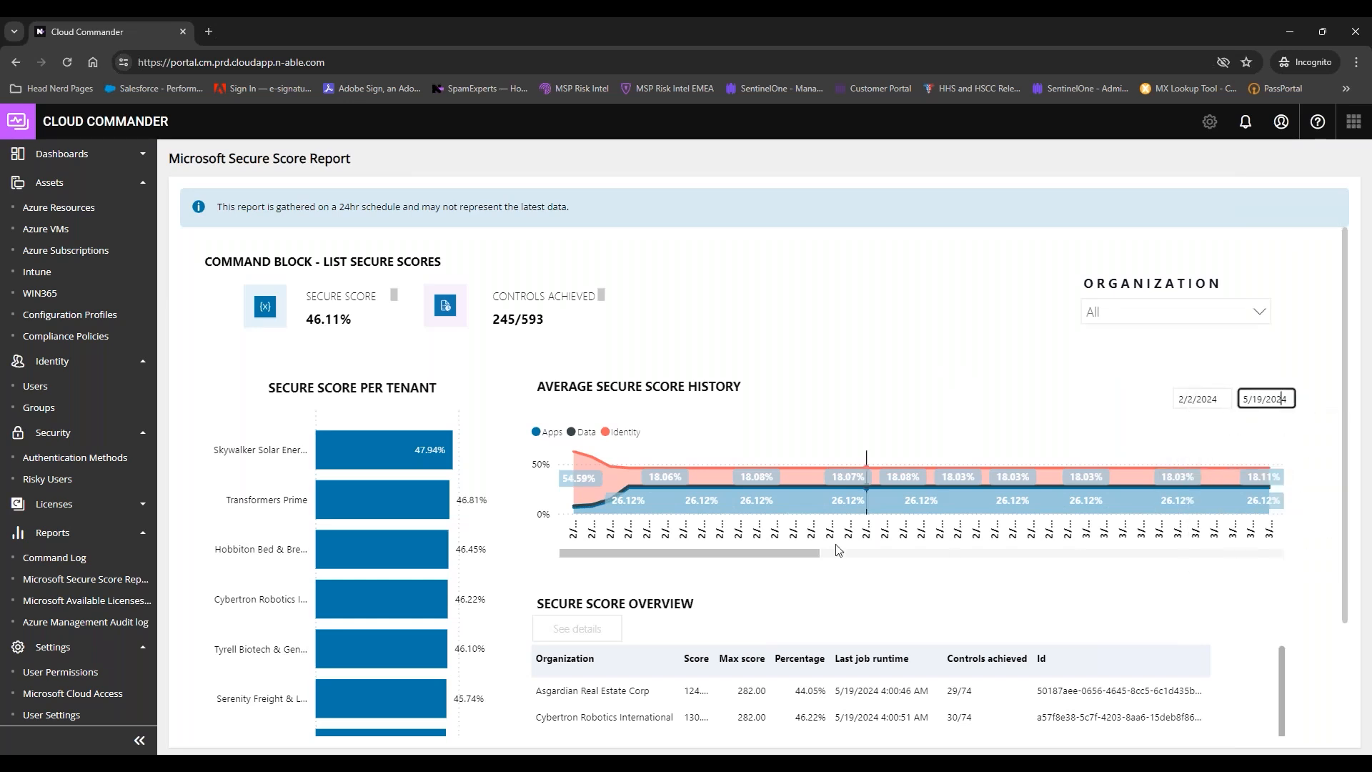
{"action": "left_click_drag", "start_coordinate": [786, 554], "coordinate": [619, 590]}
Step: Look through the secure score details for Asgardian Real Estate Corp and return to the report overview
{"action": "left_click", "coordinate": [646, 692]}
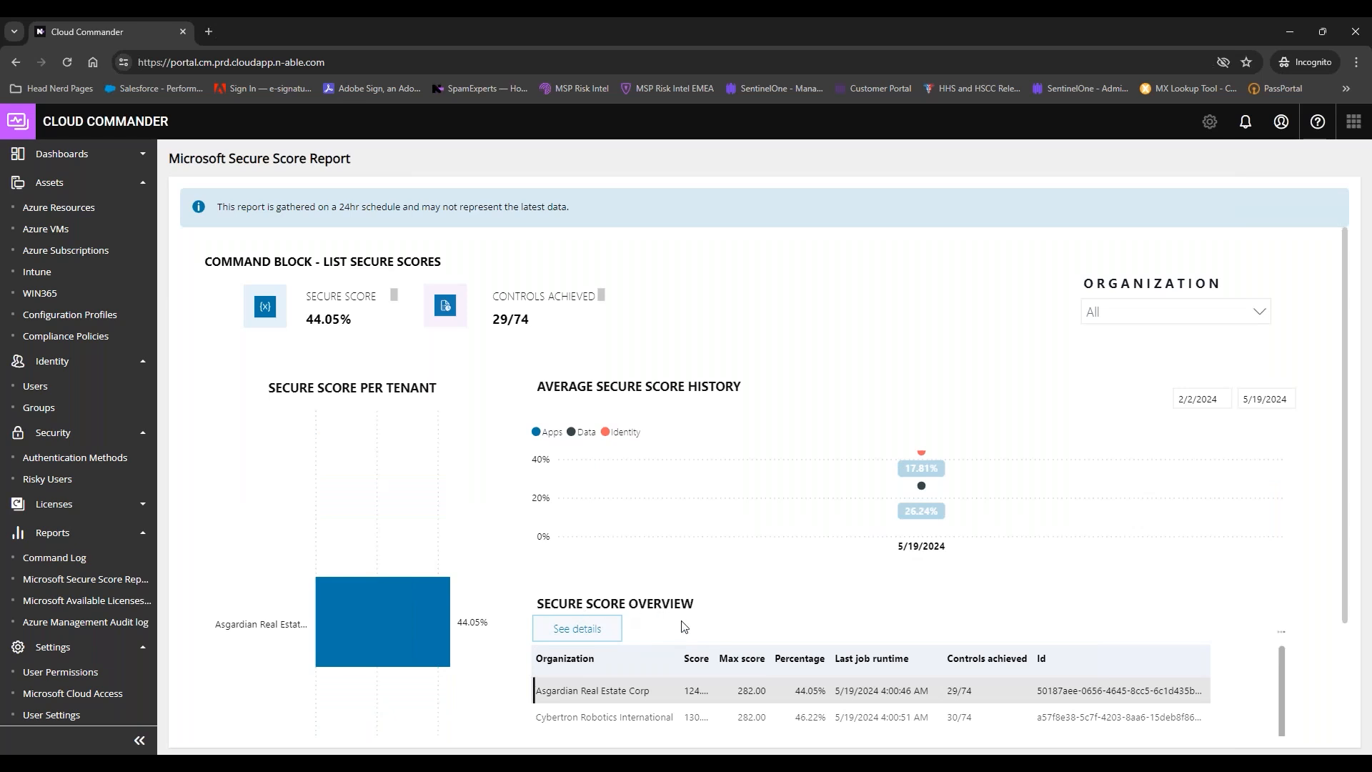
{"action": "left_click", "coordinate": [576, 629]}
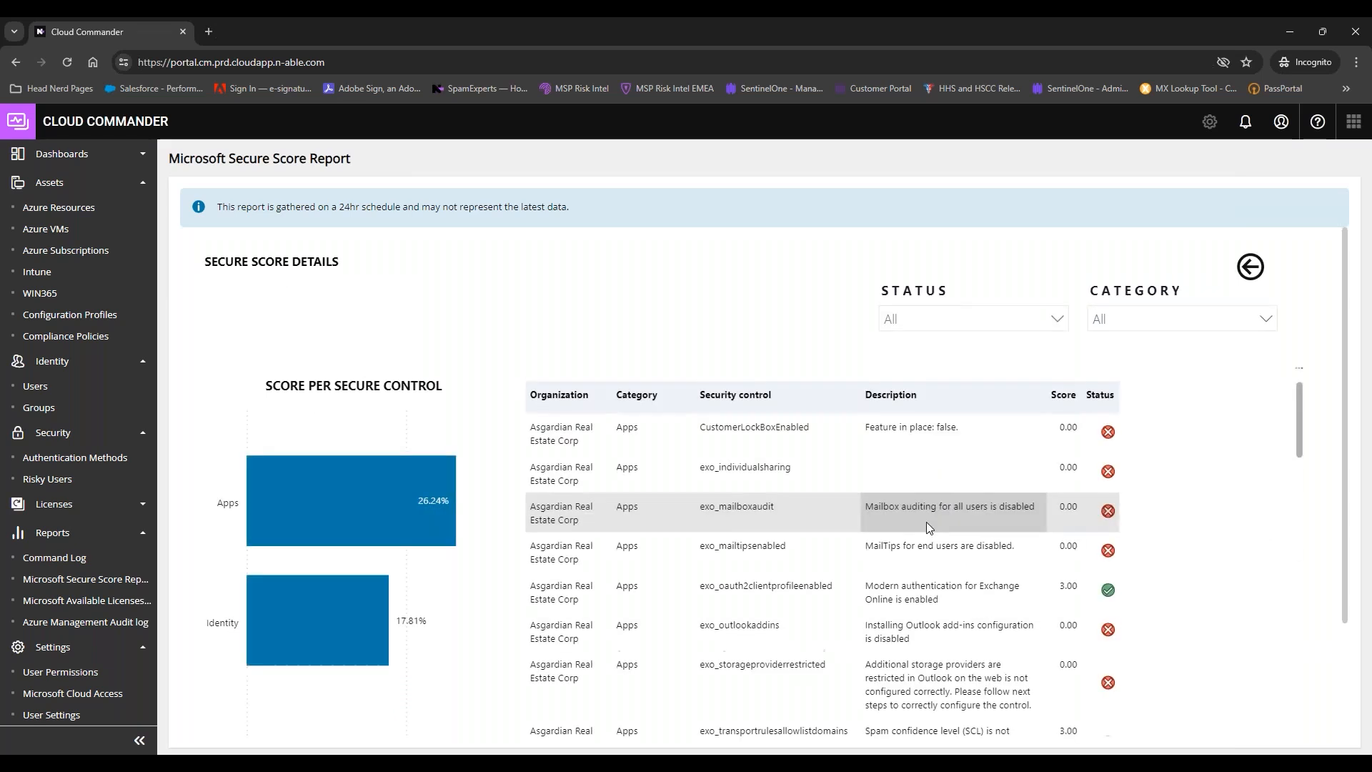
{"action": "scroll", "coordinate": [881, 632], "scroll_direction": "down", "scroll_amount": 10}
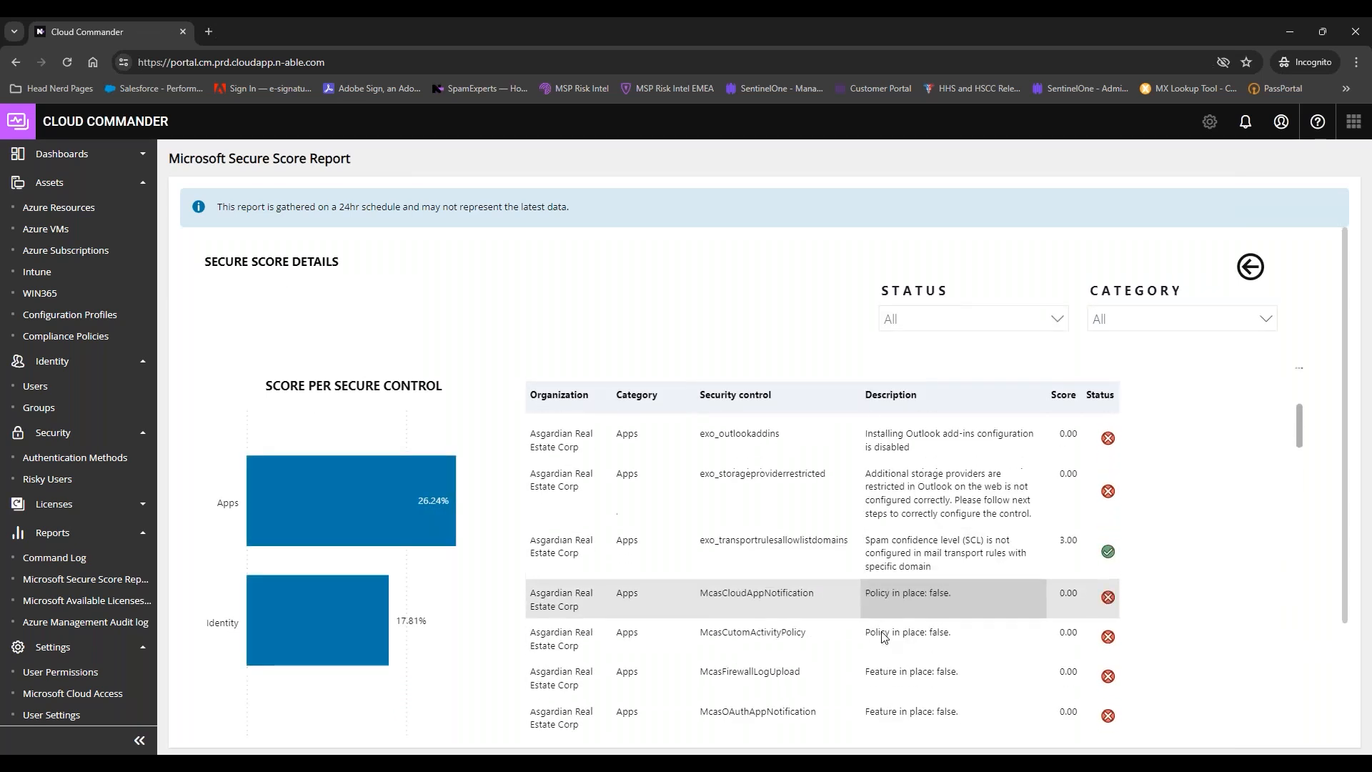
{"action": "scroll", "coordinate": [881, 632], "scroll_direction": "down", "scroll_amount": 10}
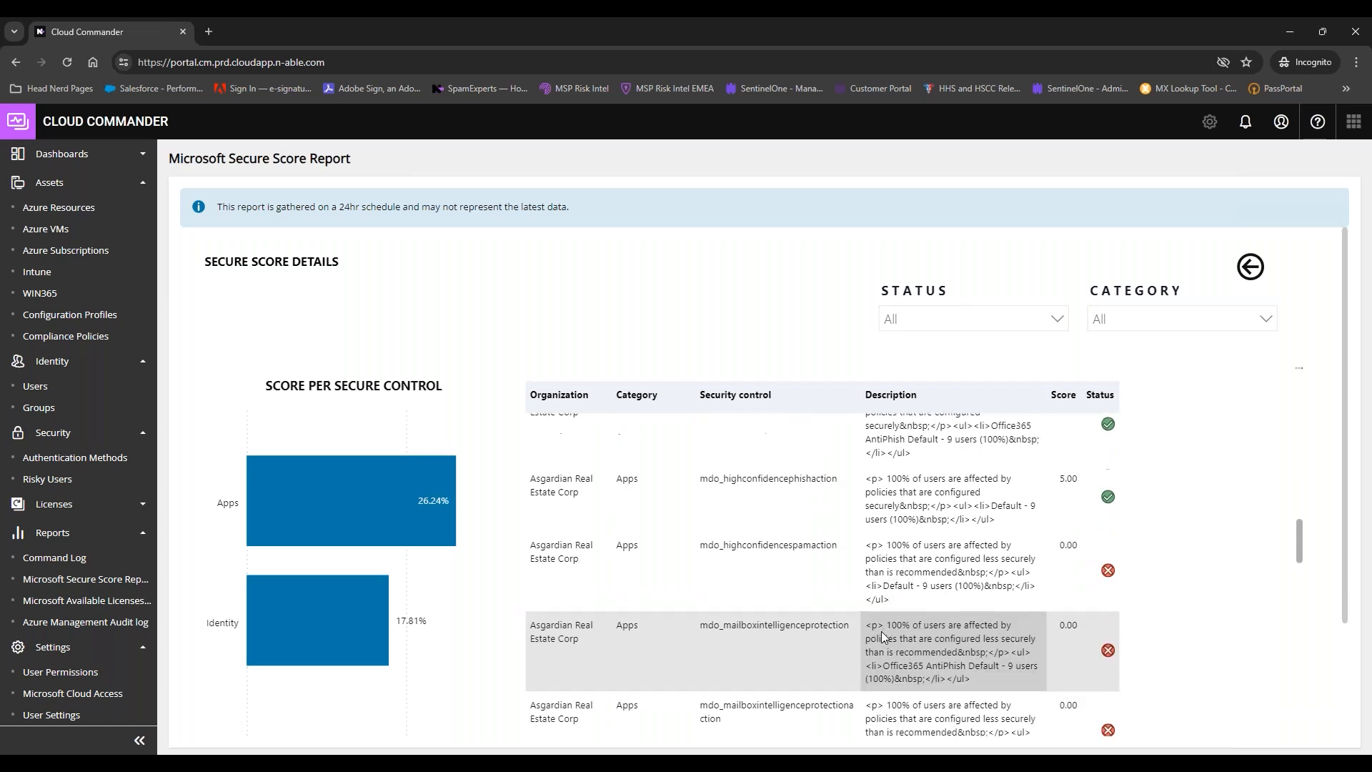
{"action": "scroll", "coordinate": [881, 634], "scroll_direction": "down", "scroll_amount": 10}
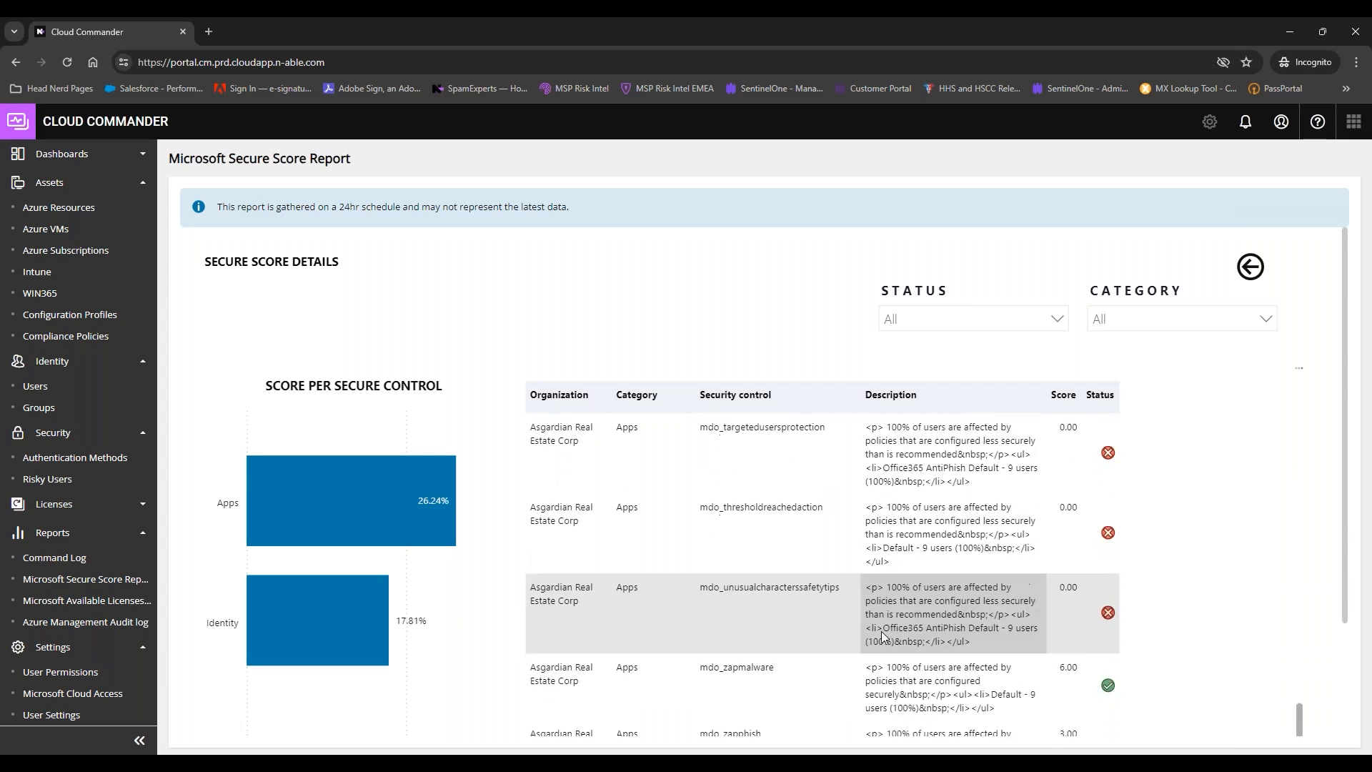
{"action": "scroll", "coordinate": [882, 632], "scroll_direction": "up", "scroll_amount": 20}
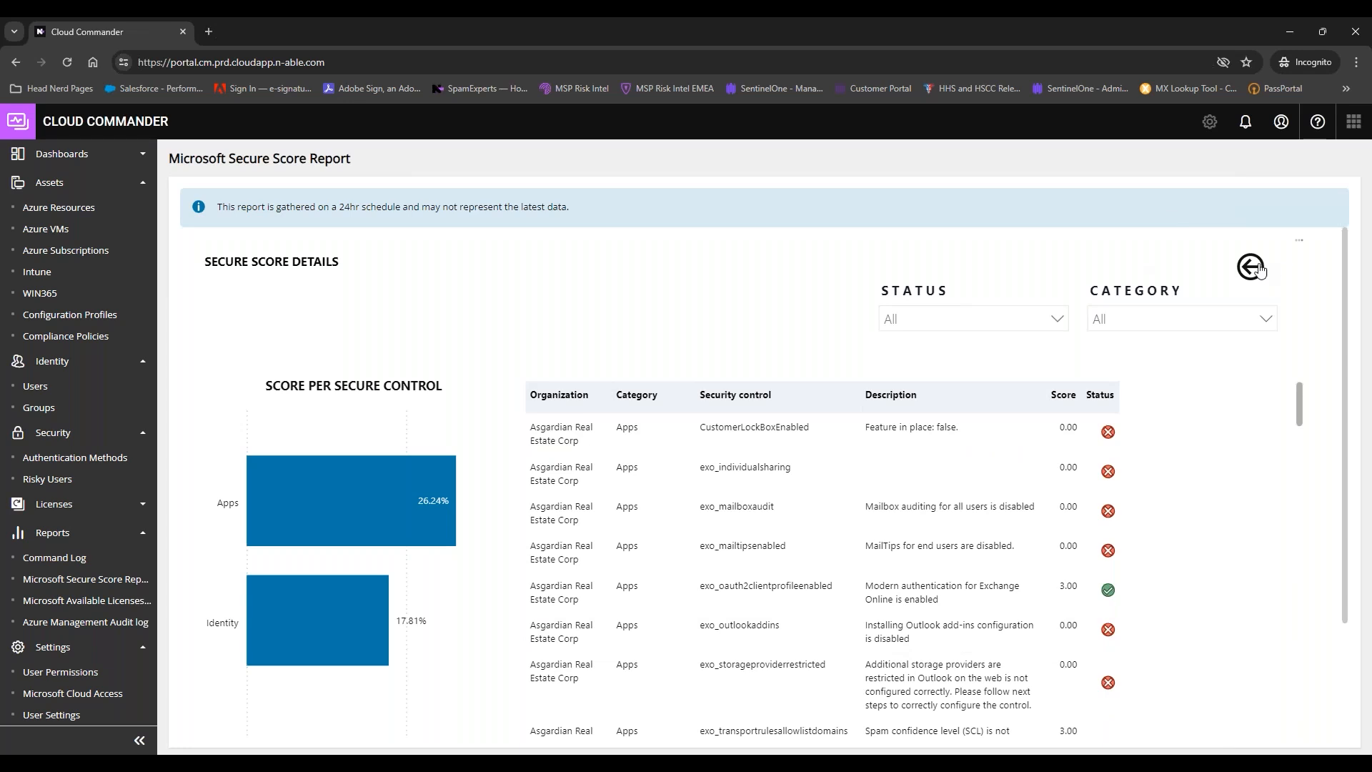
{"action": "left_click", "coordinate": [1251, 266]}
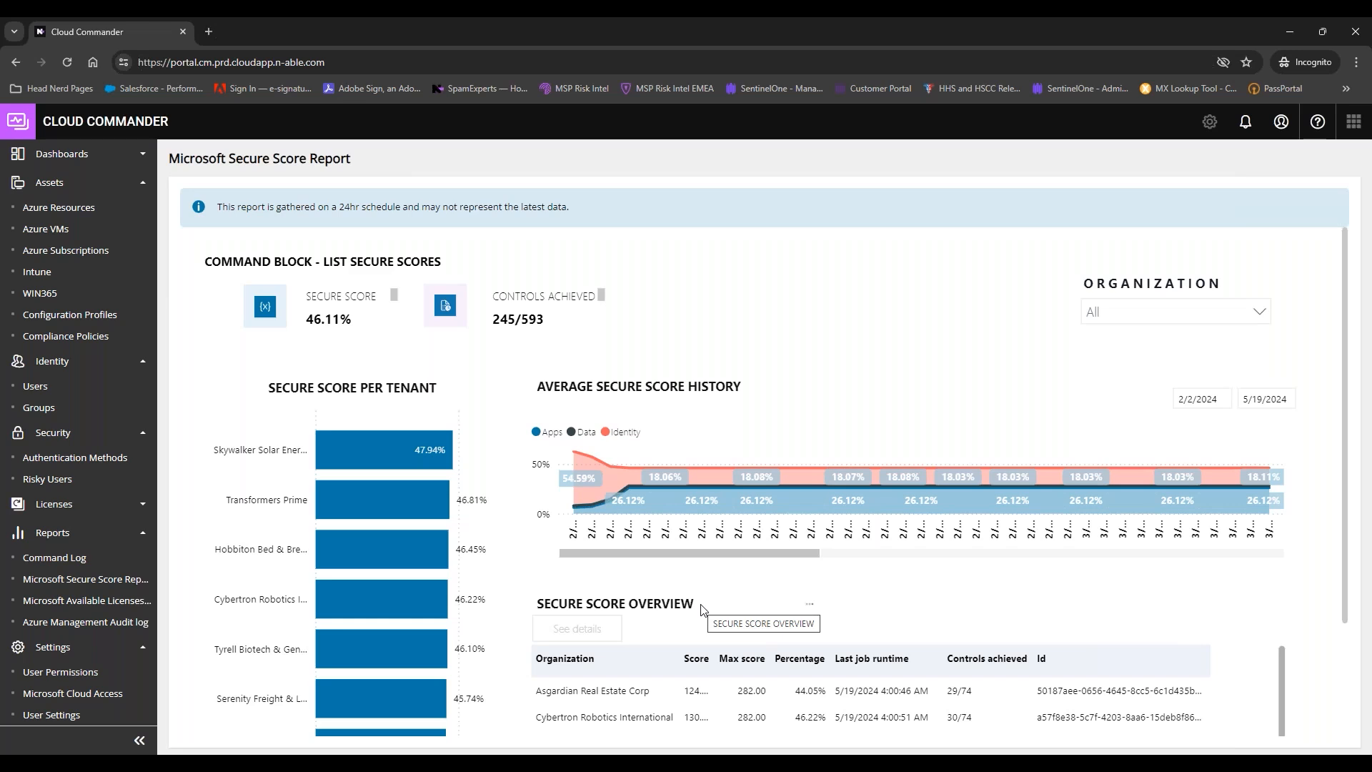
Step: Reopen Asgardian Real Estate Corp's secure score details and examine its Apps, Data and Identity security controls
{"action": "left_click", "coordinate": [583, 690]}
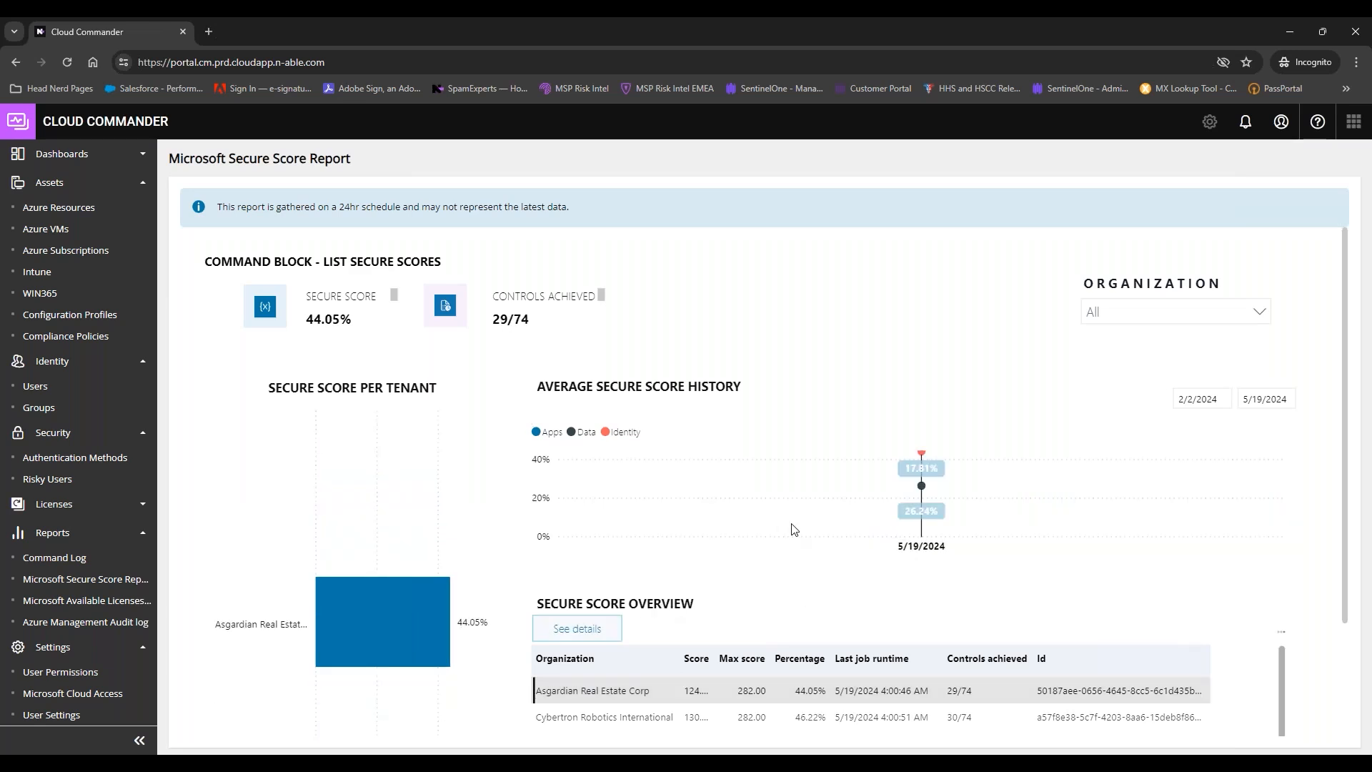
{"action": "left_click", "coordinate": [604, 635]}
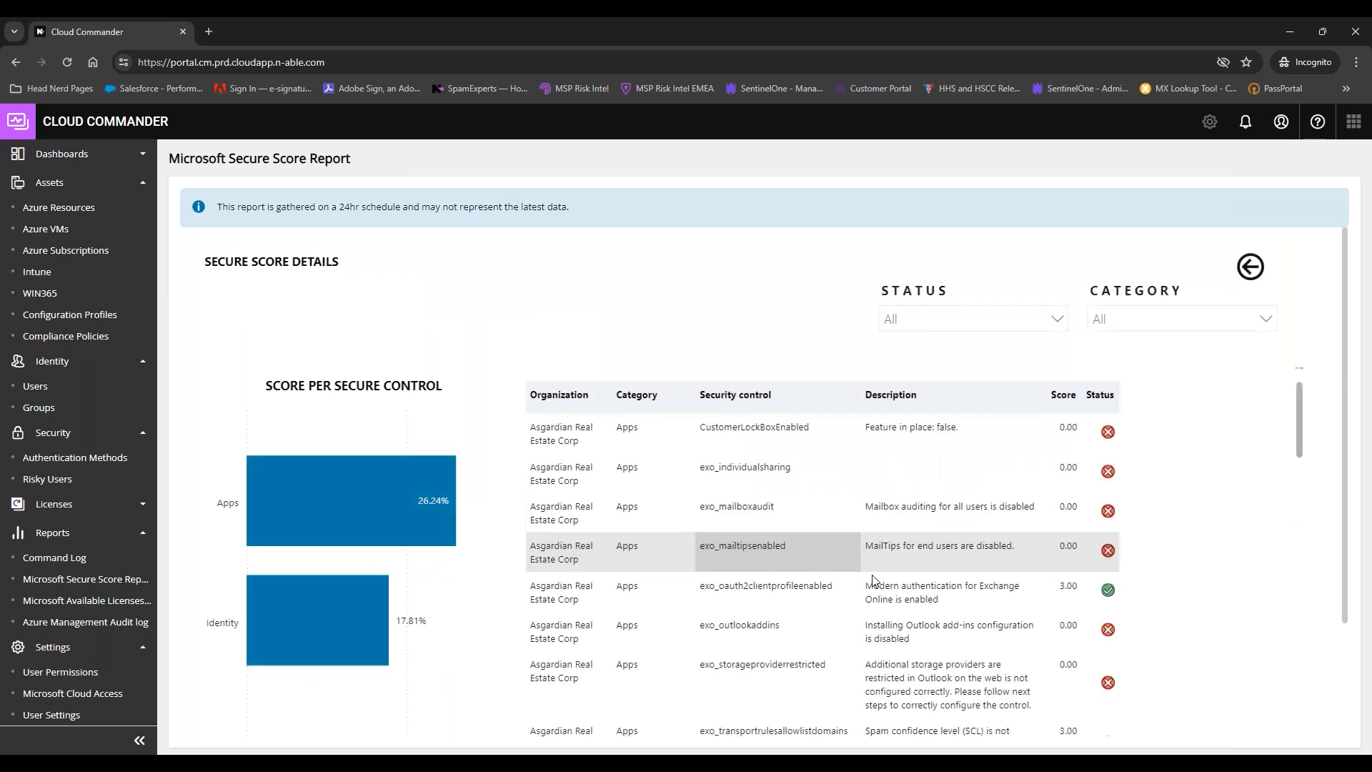
{"action": "scroll", "coordinate": [877, 580], "scroll_direction": "down", "scroll_amount": 8}
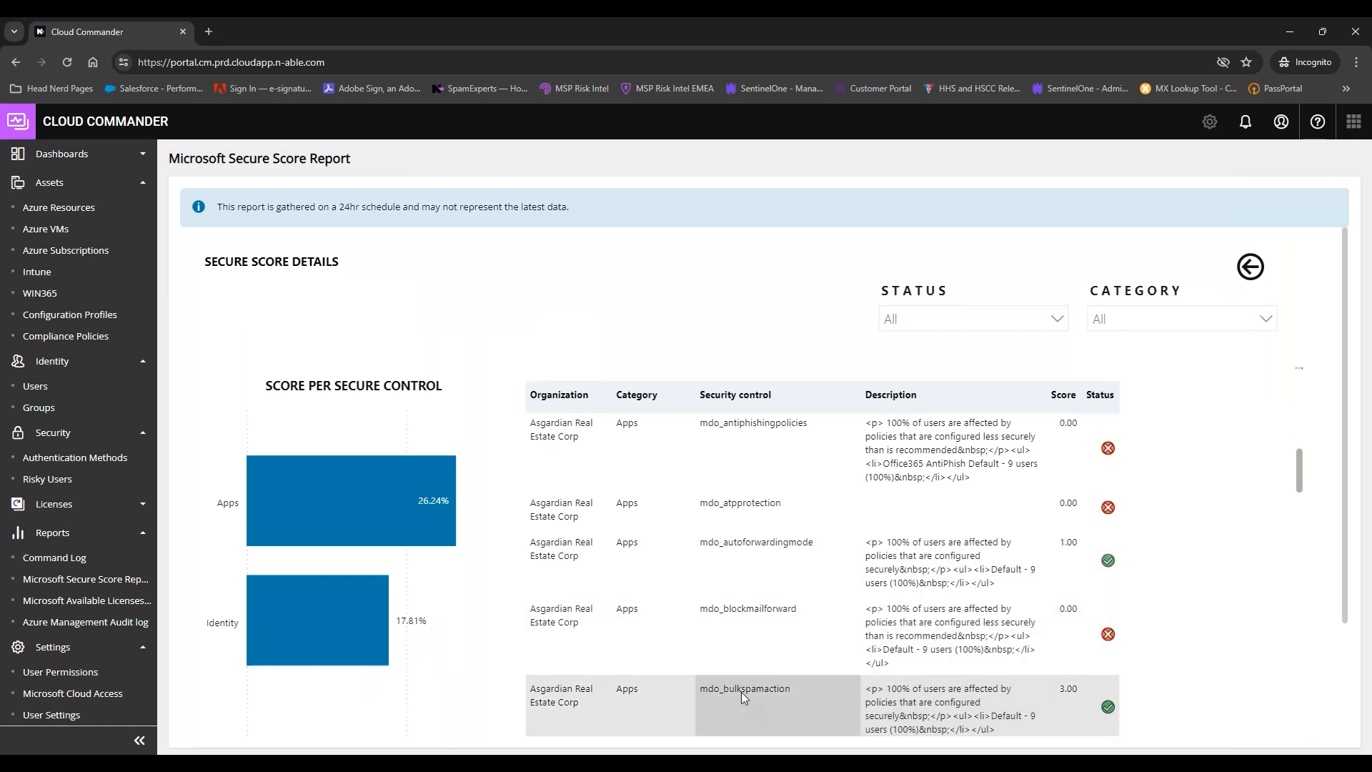
{"action": "scroll", "coordinate": [740, 688], "scroll_direction": "down", "scroll_amount": 10}
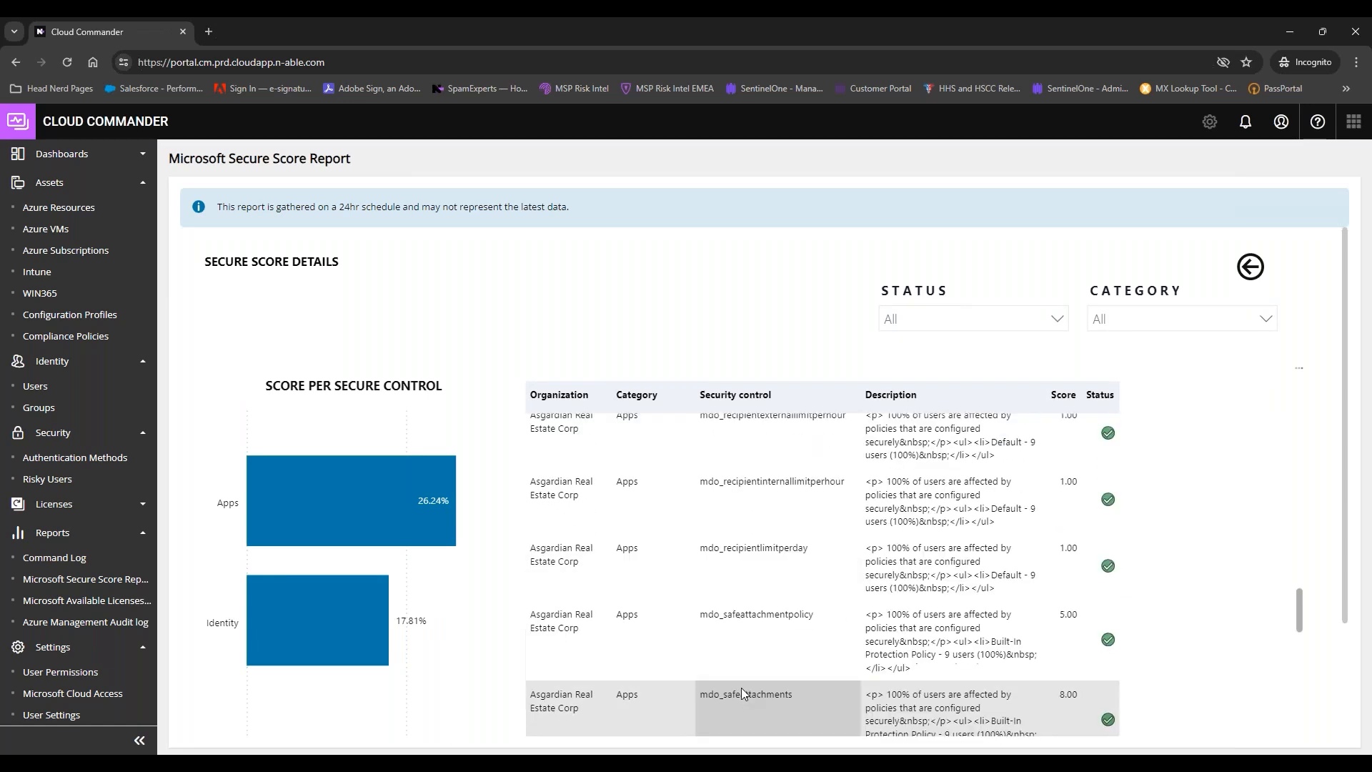
{"action": "scroll", "coordinate": [740, 687], "scroll_direction": "down", "scroll_amount": 4}
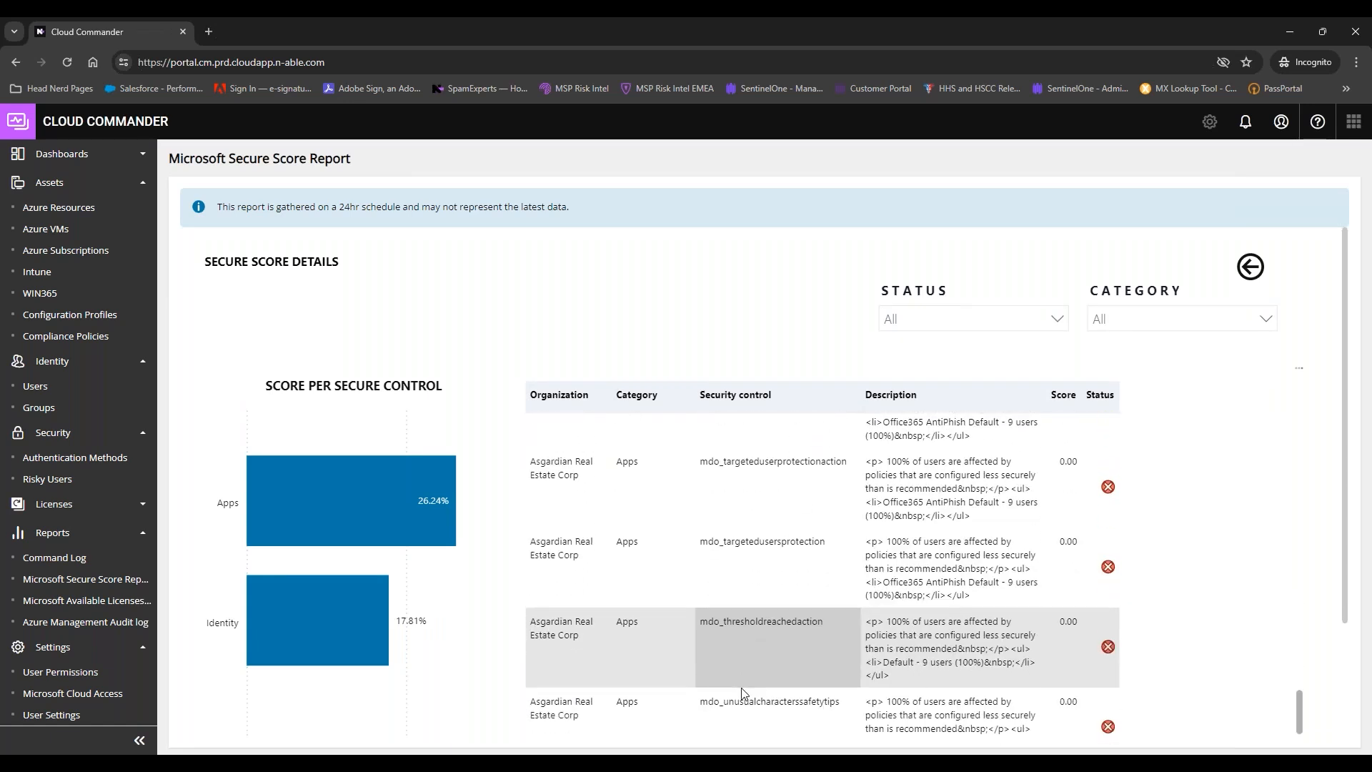
{"action": "scroll", "coordinate": [740, 687], "scroll_direction": "down", "scroll_amount": 10}
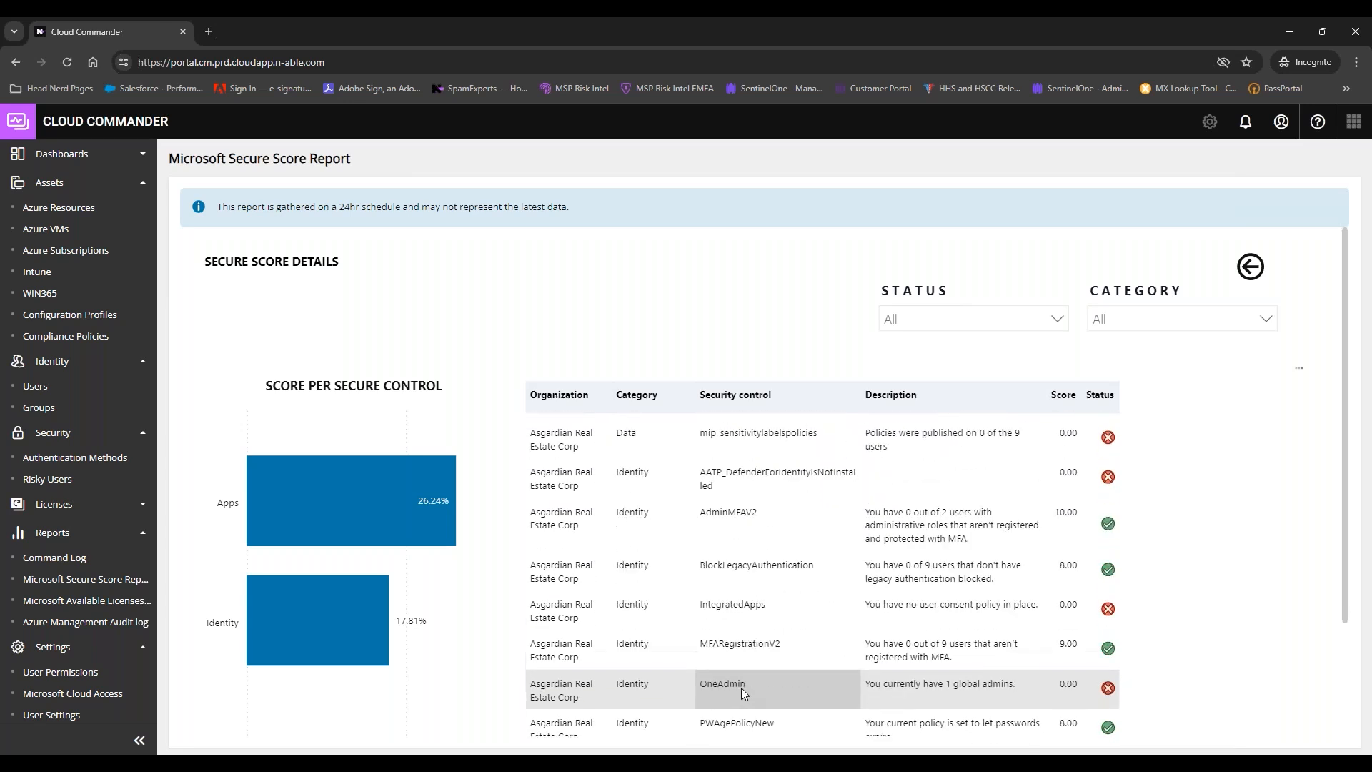
{"action": "scroll", "coordinate": [741, 688], "scroll_direction": "down", "scroll_amount": 3}
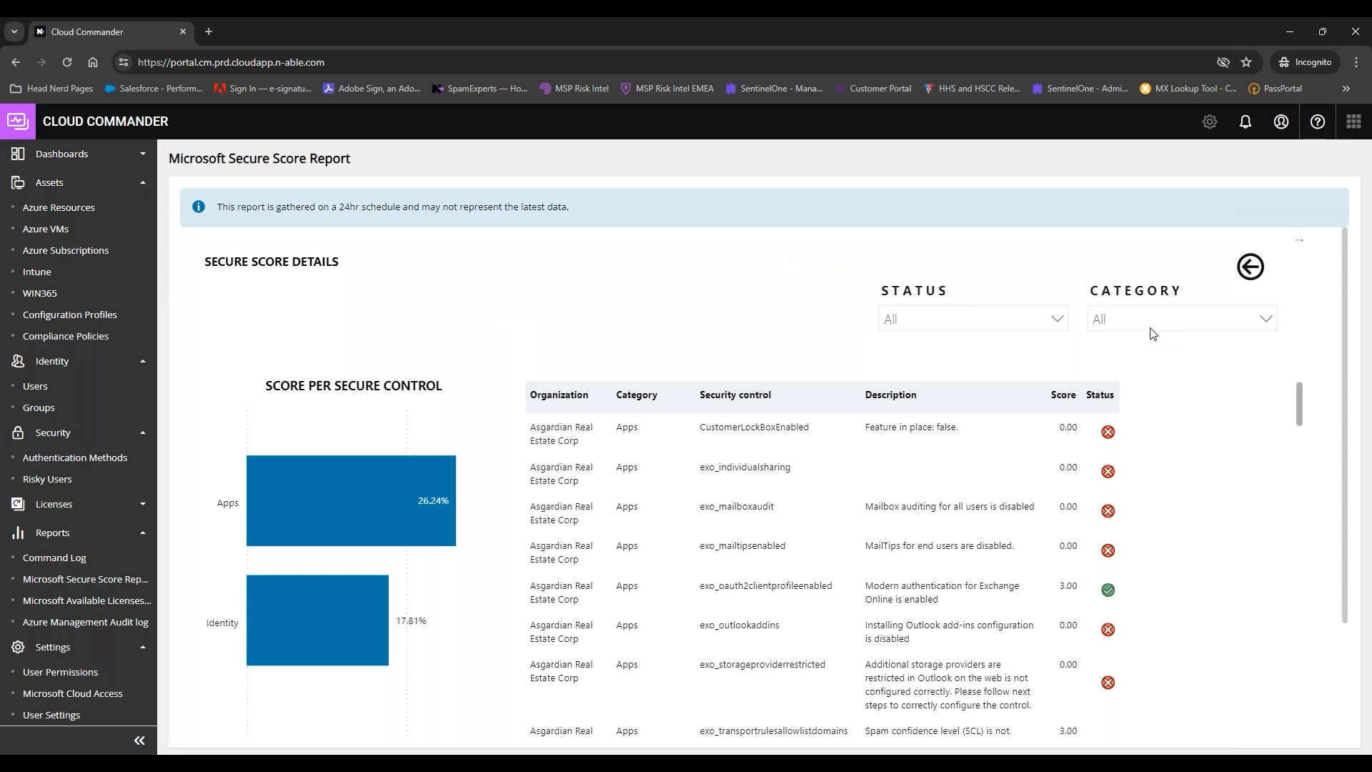
Step: Look over the category and status filter options in the secure score details without applying a filter
{"action": "left_click", "coordinate": [1150, 332]}
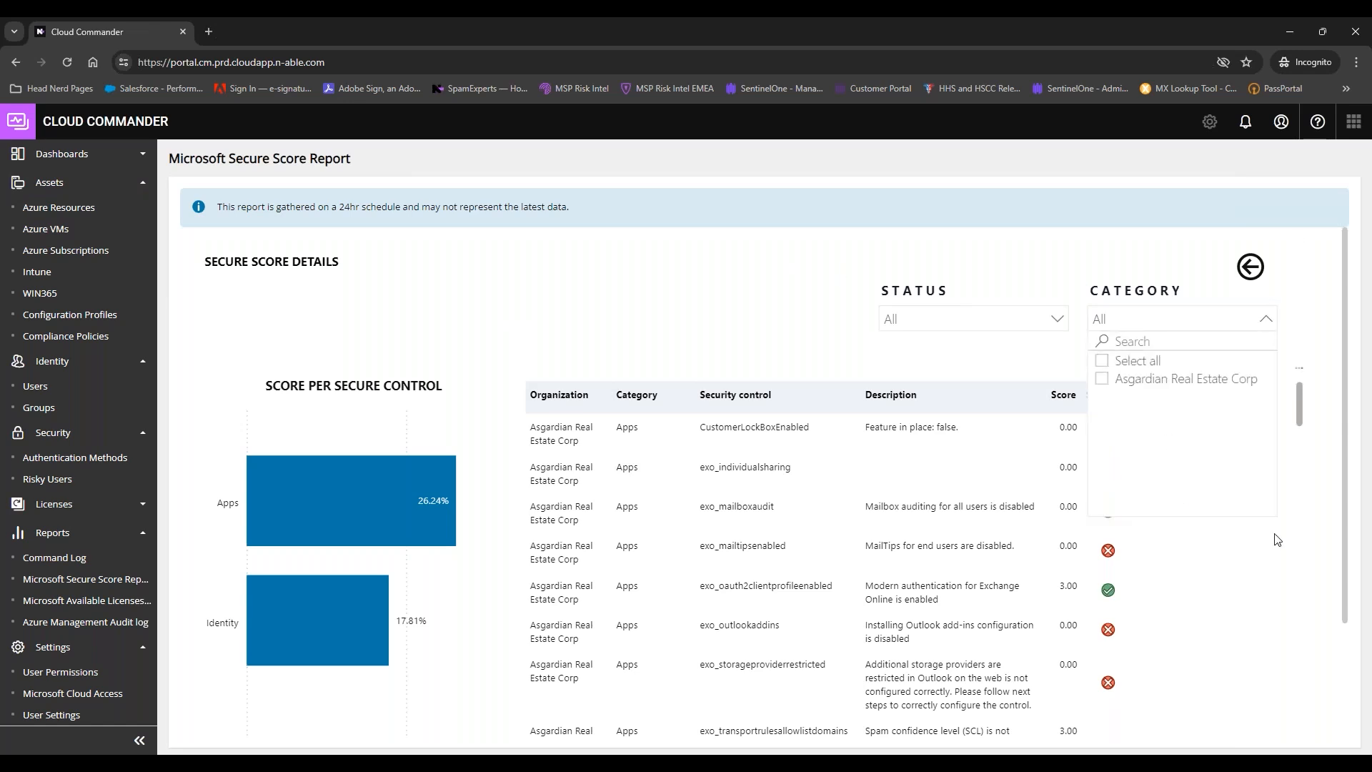
{"action": "left_click", "coordinate": [950, 319]}
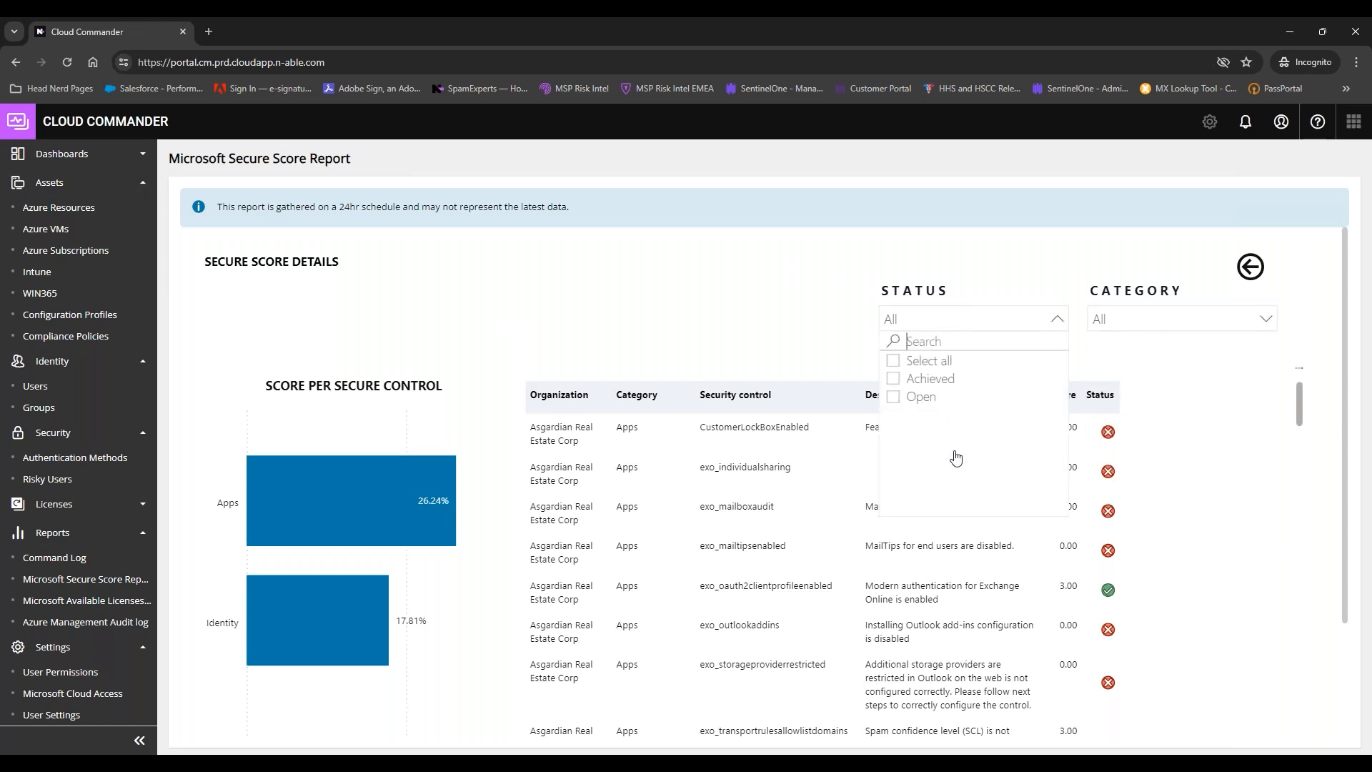
{"action": "left_click", "coordinate": [1234, 546]}
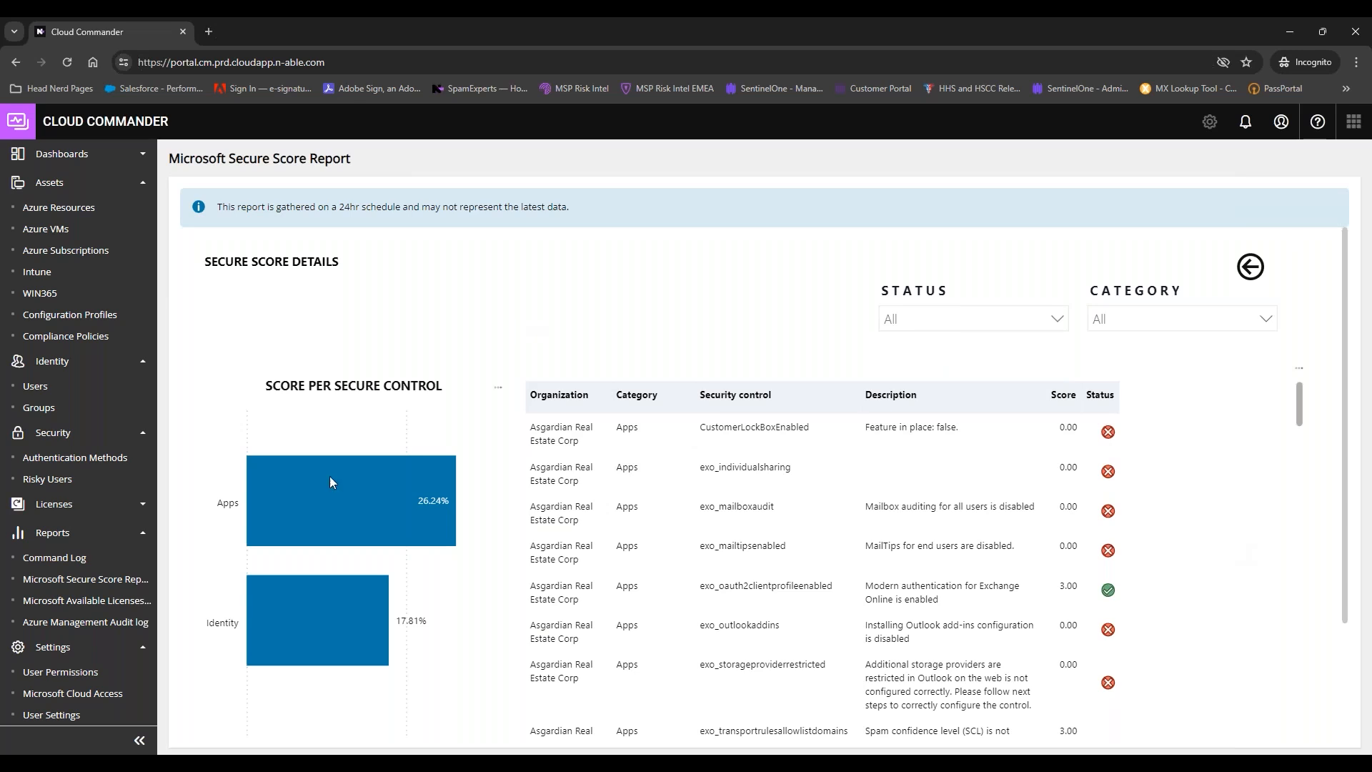
Step: Display the Microsoft Available Licenses Report and filter it to the organization Asgardian Real Estate Corp
{"action": "left_click", "coordinate": [105, 602]}
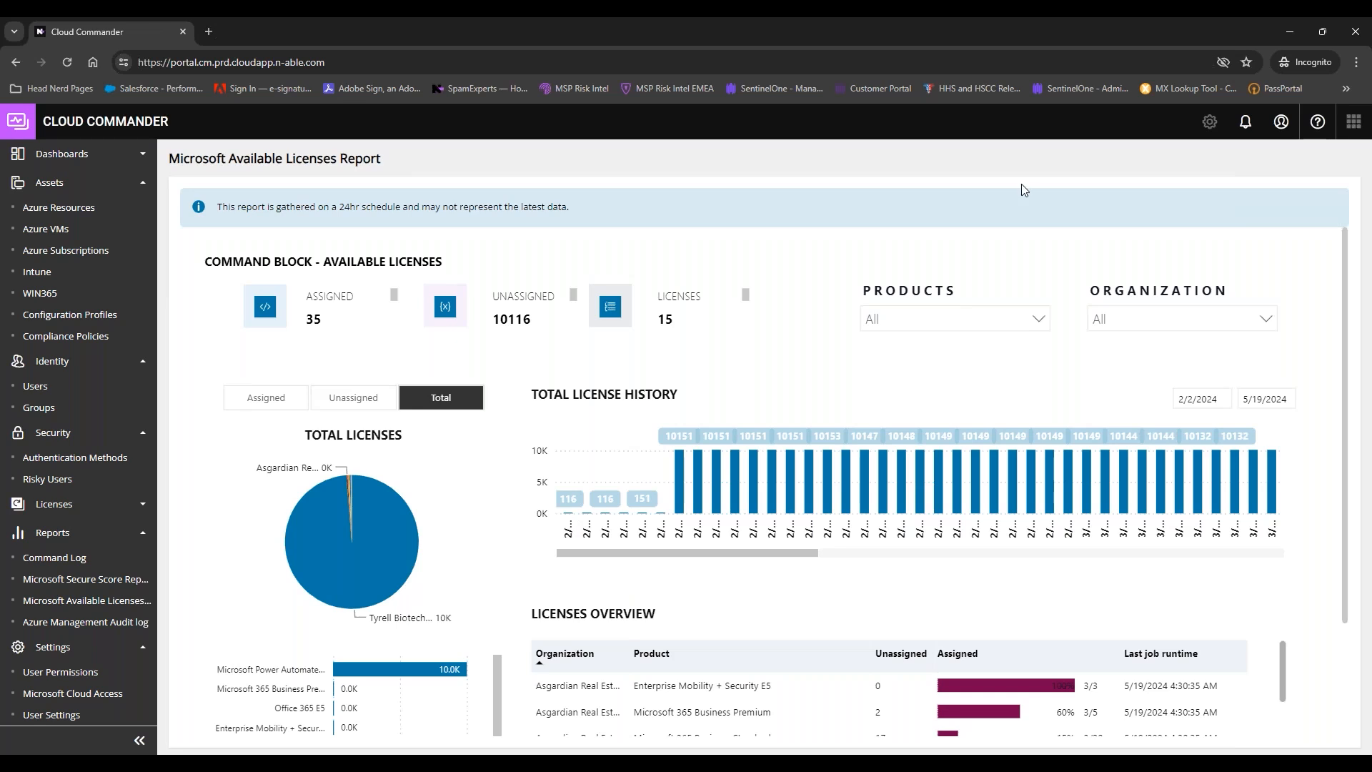
{"action": "left_click", "coordinate": [1123, 316]}
{"action": "left_click", "coordinate": [1101, 378]}
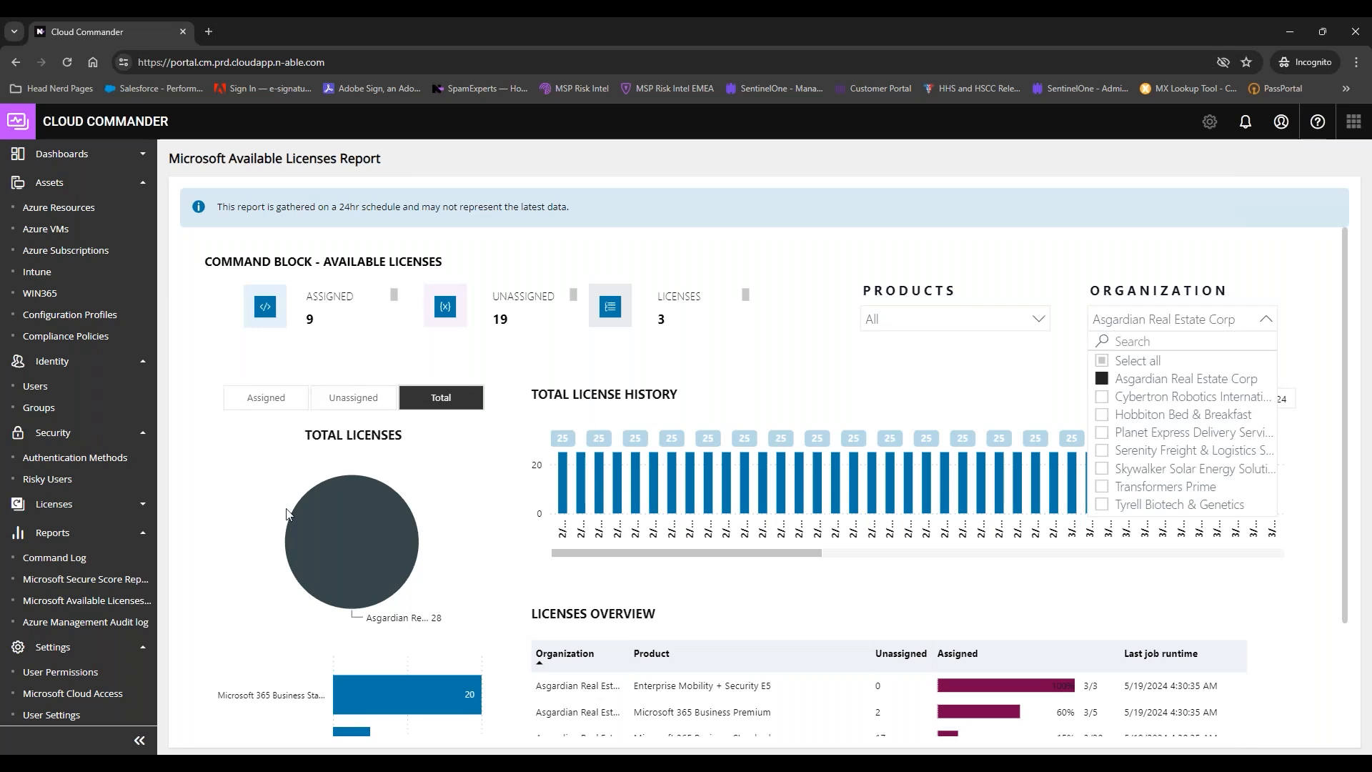
Step: View the unassigned license history for Asgardian Real Estate Corp, and switch the charts to assigned licenses
{"action": "left_click", "coordinate": [379, 400]}
{"action": "left_click", "coordinate": [358, 398]}
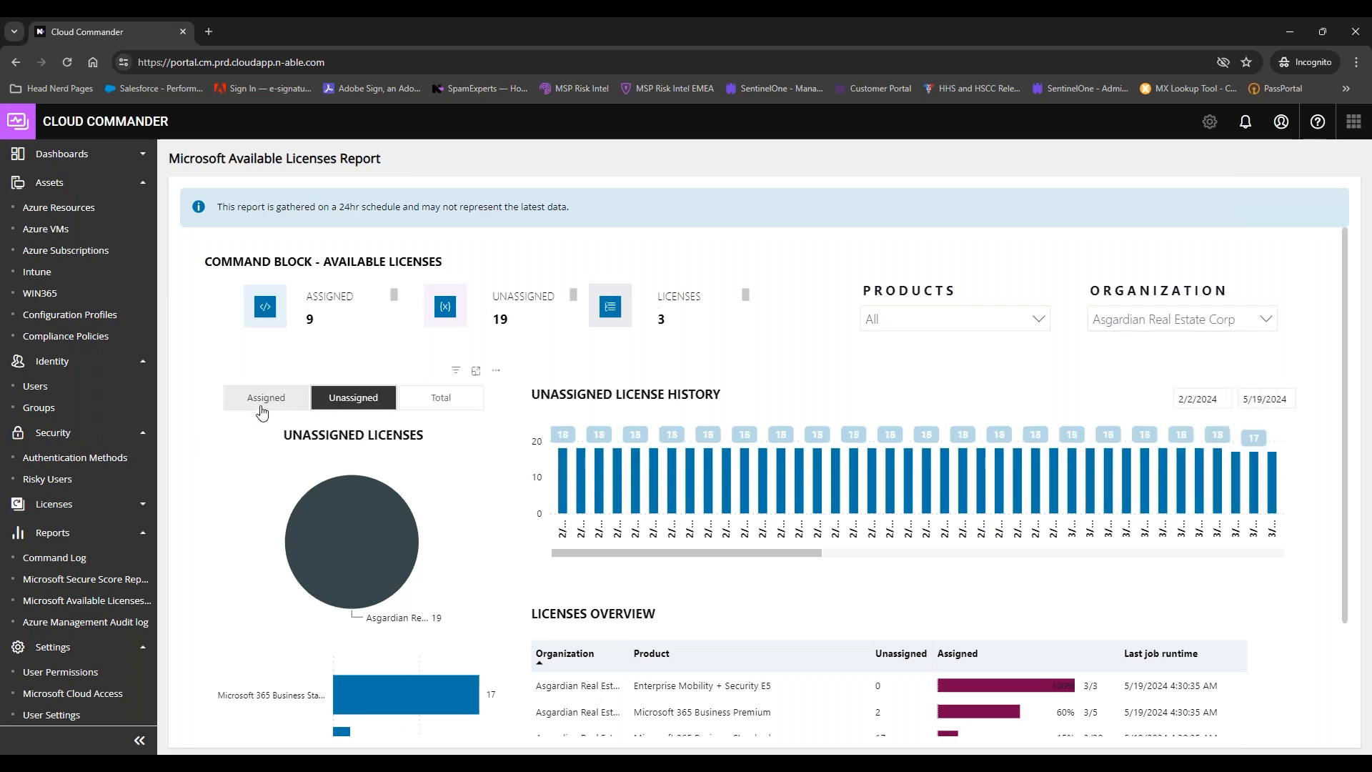
{"action": "left_click", "coordinate": [262, 404]}
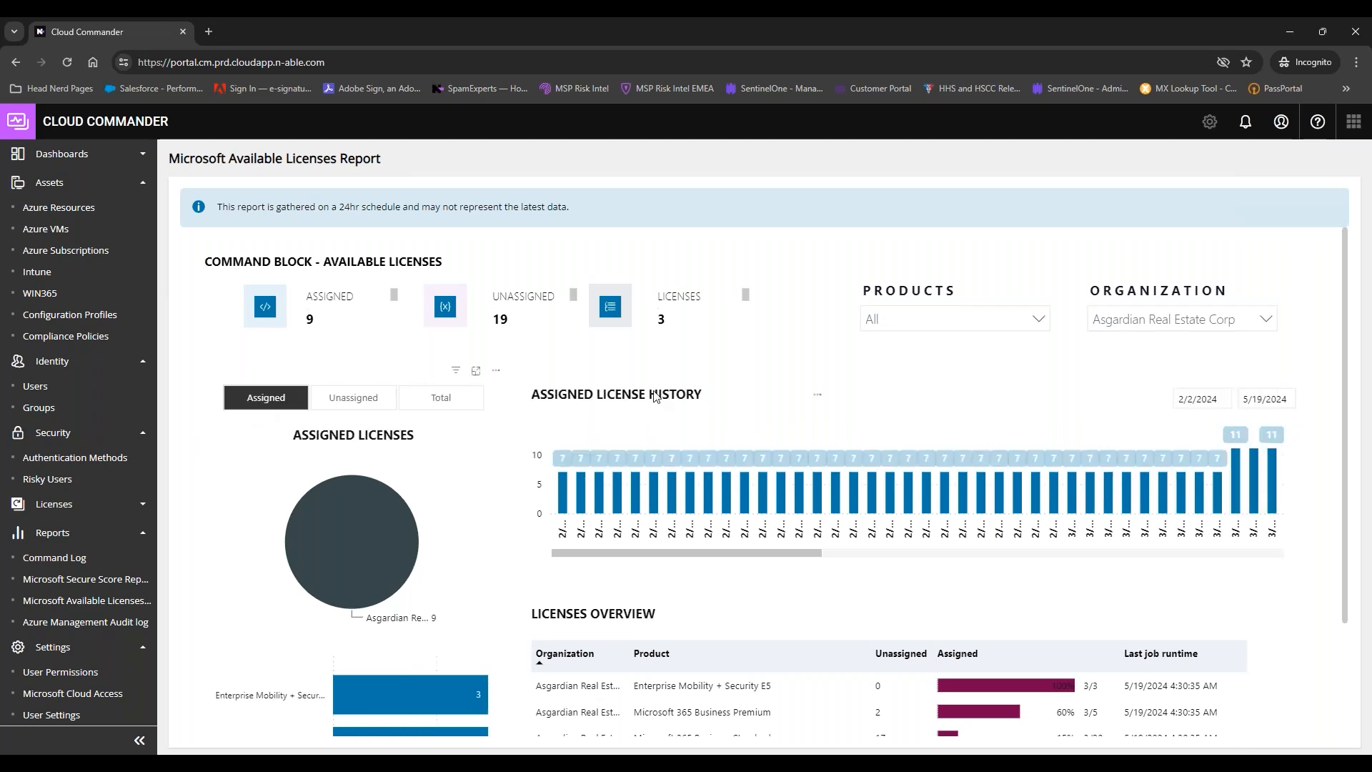
Step: Look over the product filter options in the licenses report without choosing any, and switch to the Reporting presentation slide
{"action": "left_click", "coordinate": [927, 322]}
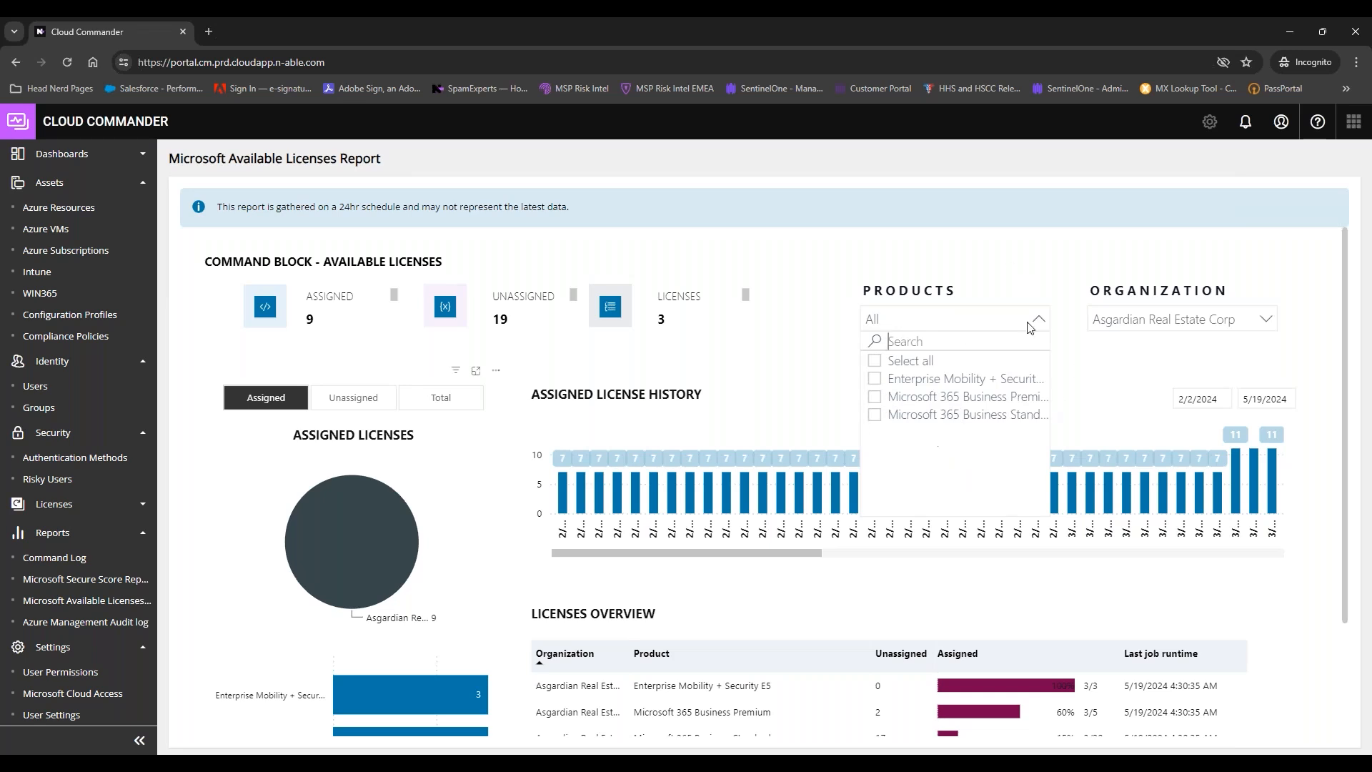
{"action": "left_click", "coordinate": [1088, 368]}
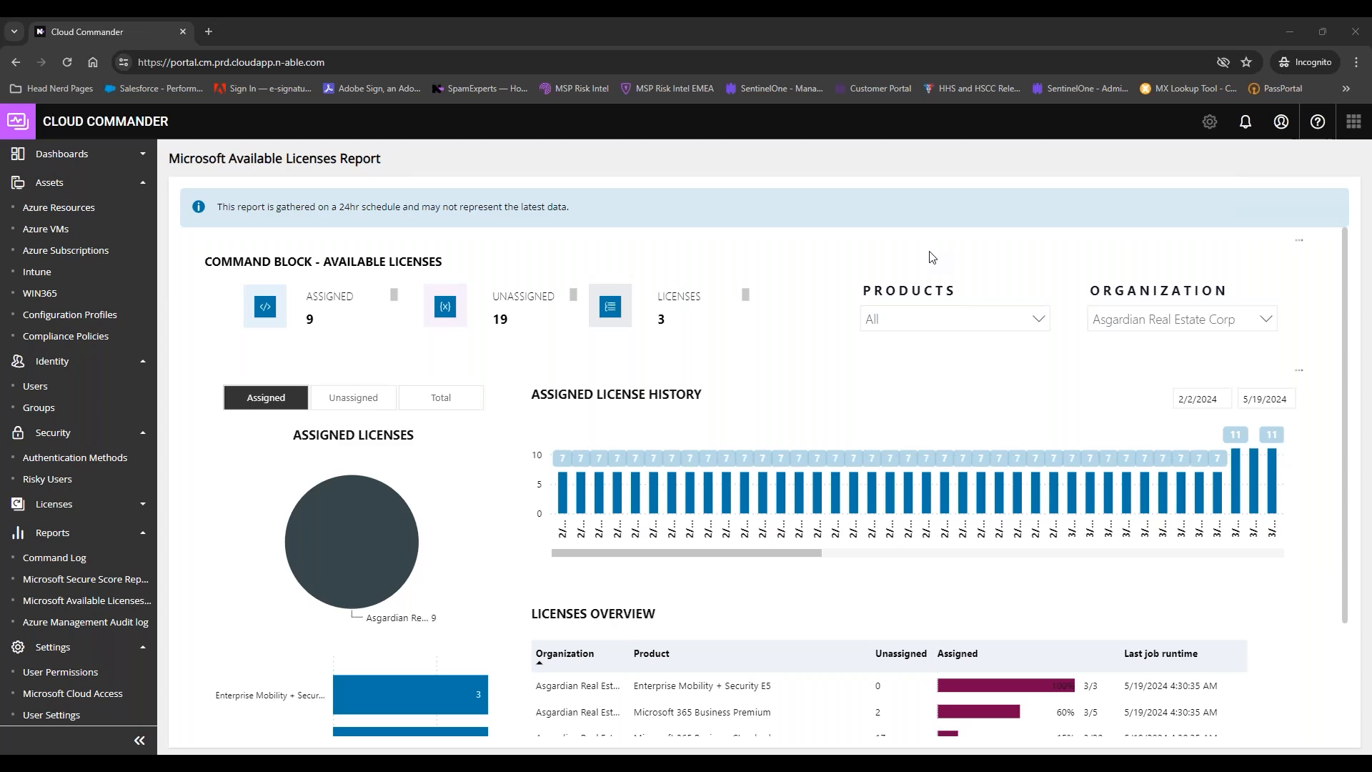
{"action": "key", "text": "alt+Tab"}
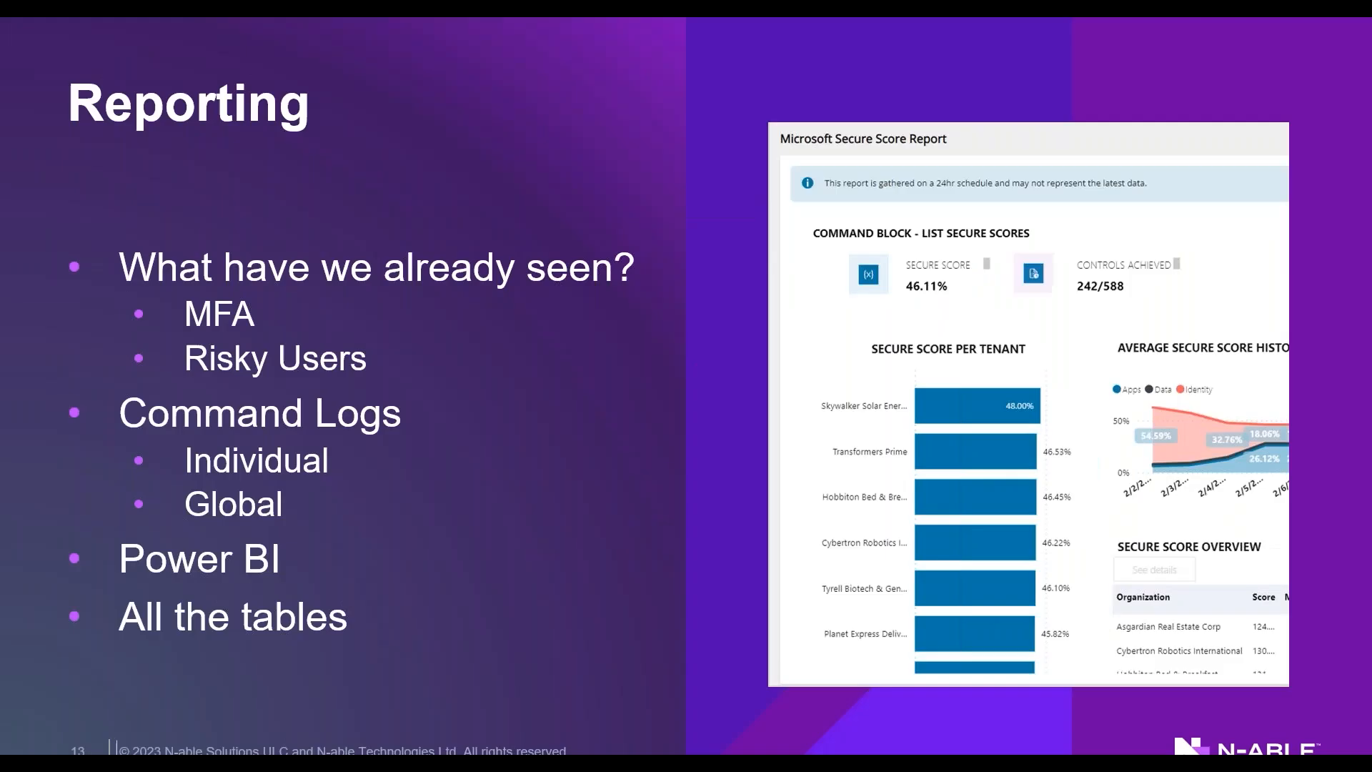